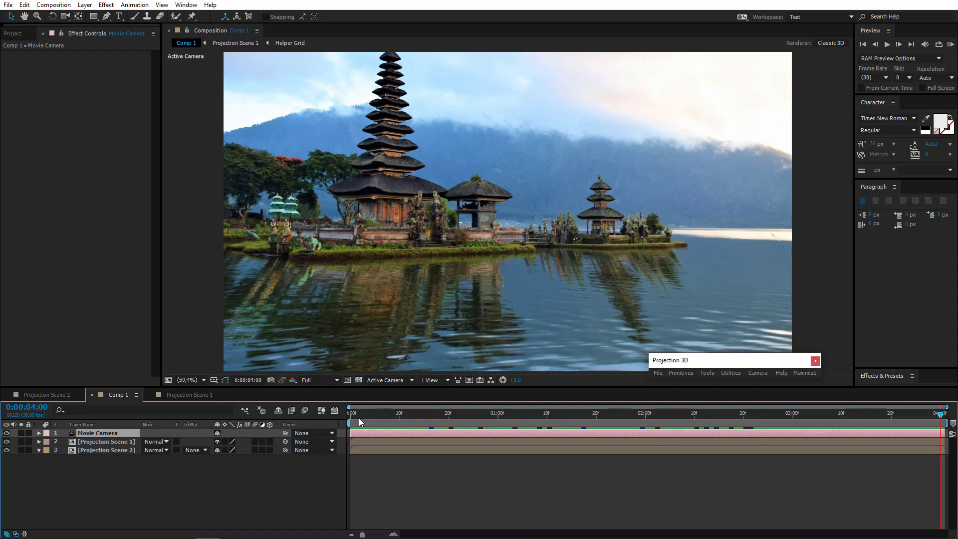
Step: Add a new projection scene to Comp 1 directly above the Projection Scene 2 layer
{"action": "left_click_drag", "start_coordinate": [359, 421], "coordinate": [333, 421]}
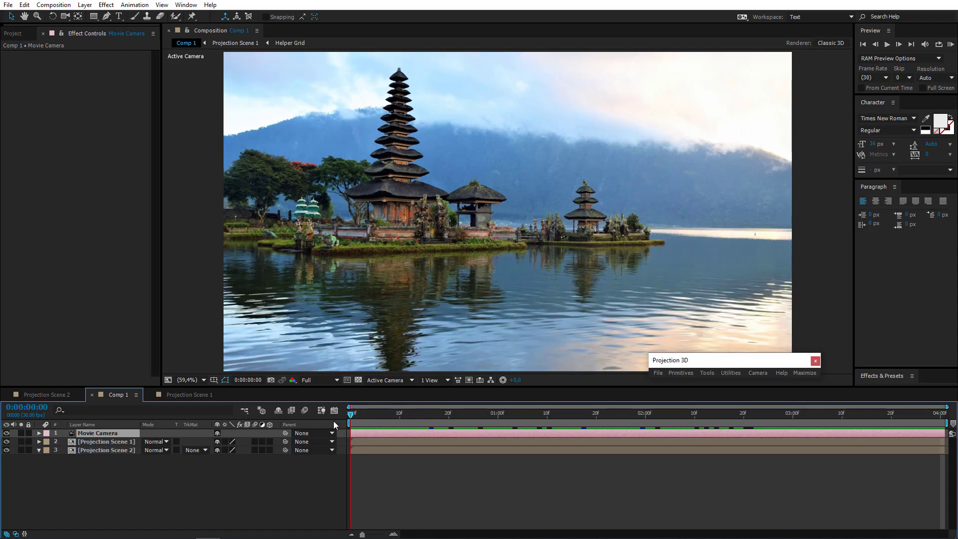
{"action": "left_click", "coordinate": [130, 465]}
{"action": "left_click", "coordinate": [127, 450]}
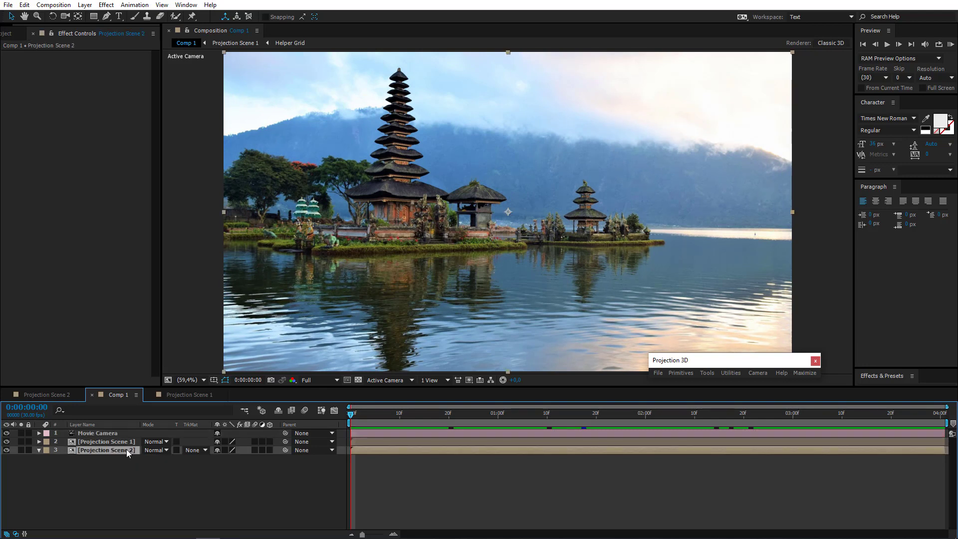
{"action": "left_click", "coordinate": [807, 375]}
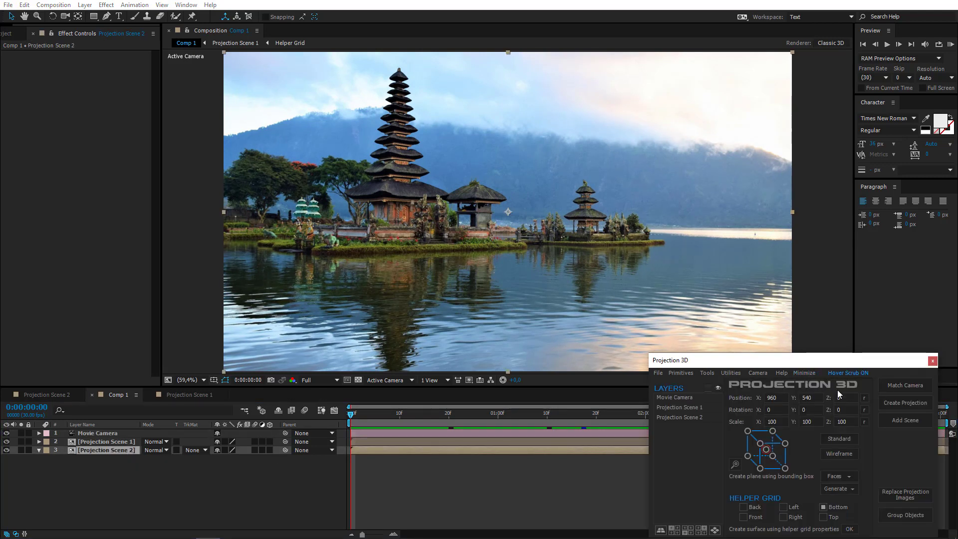
{"action": "left_click", "coordinate": [894, 418]}
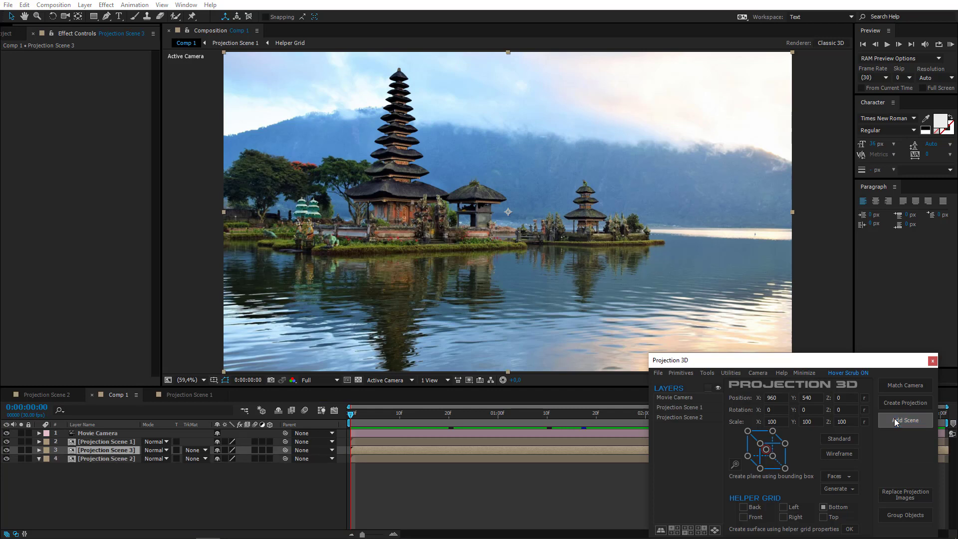
Step: Rename the newly added Projection Scene 3 layer as Displacement
{"action": "left_click", "coordinate": [106, 450]}
{"action": "key", "text": "Return"}
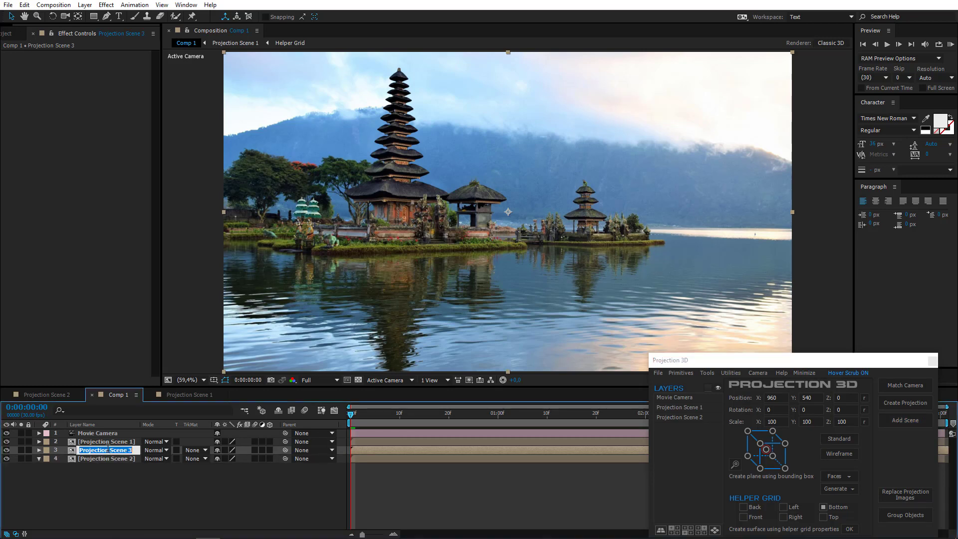
{"action": "type", "text": "Displacement"}
{"action": "key", "text": "Return"}
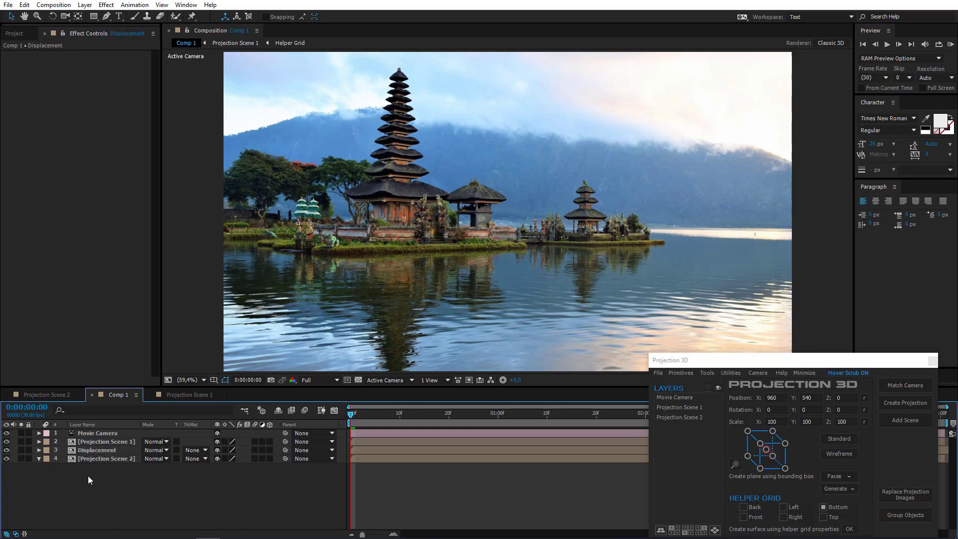
Step: Open the Displacement scene and add a plane primitive to it
{"action": "left_click", "coordinate": [107, 450]}
{"action": "double_click", "coordinate": [107, 450]}
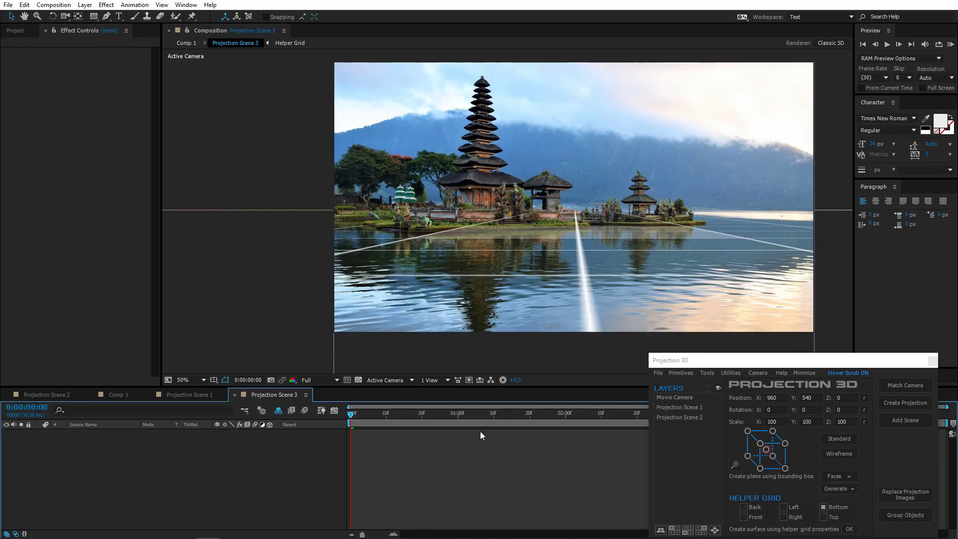
{"action": "left_click", "coordinate": [680, 373]}
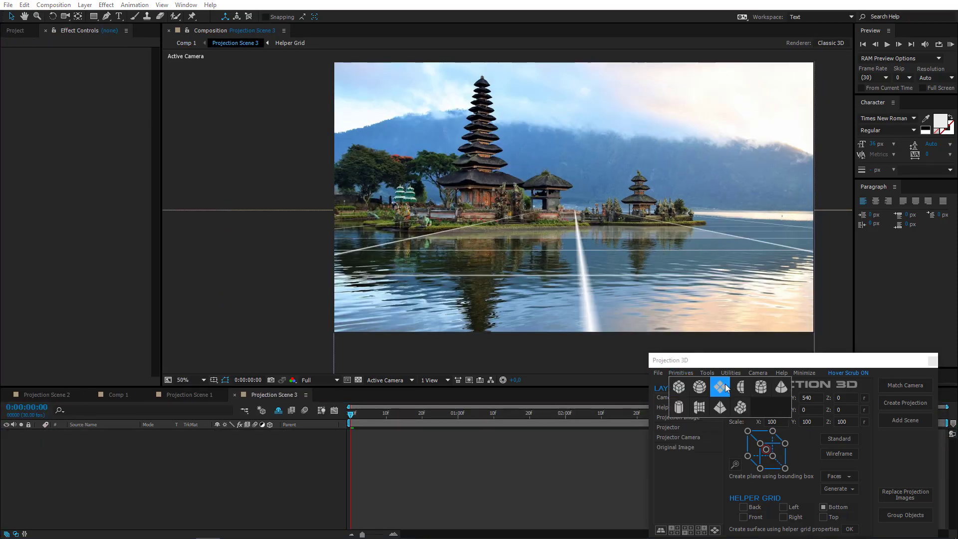
{"action": "left_click", "coordinate": [723, 388]}
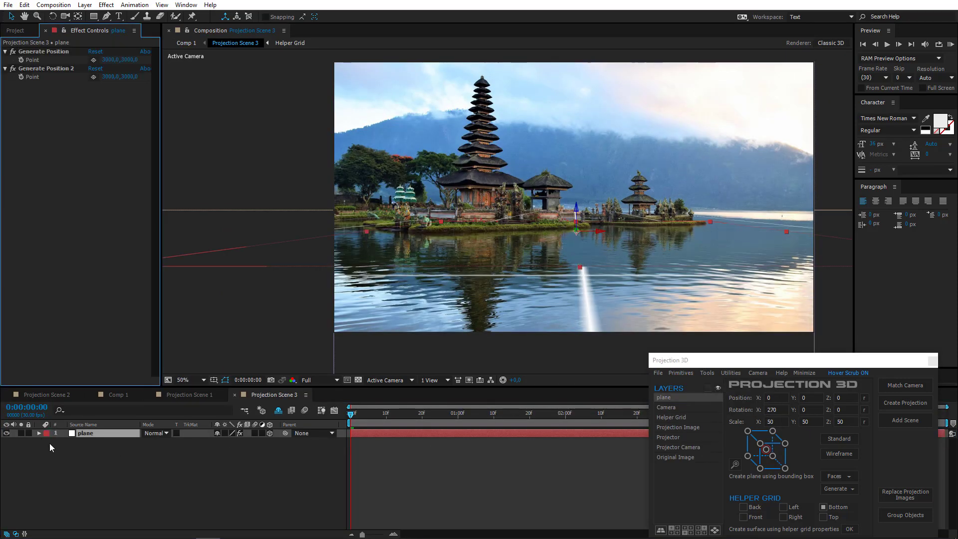
Step: Turn off Accepts Shadows in the plane's material options and scale the plane up to 224%
{"action": "left_click", "coordinate": [39, 433]}
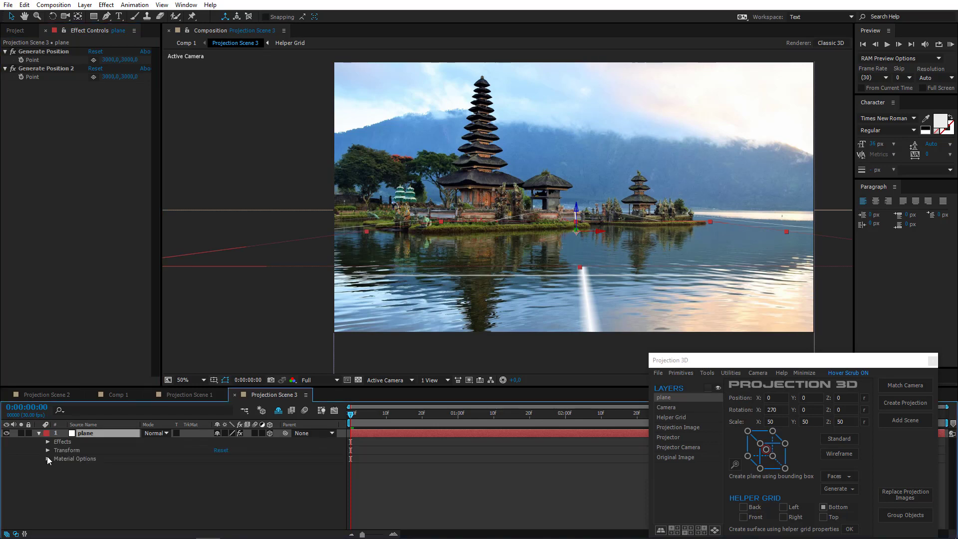
{"action": "left_click", "coordinate": [48, 459]}
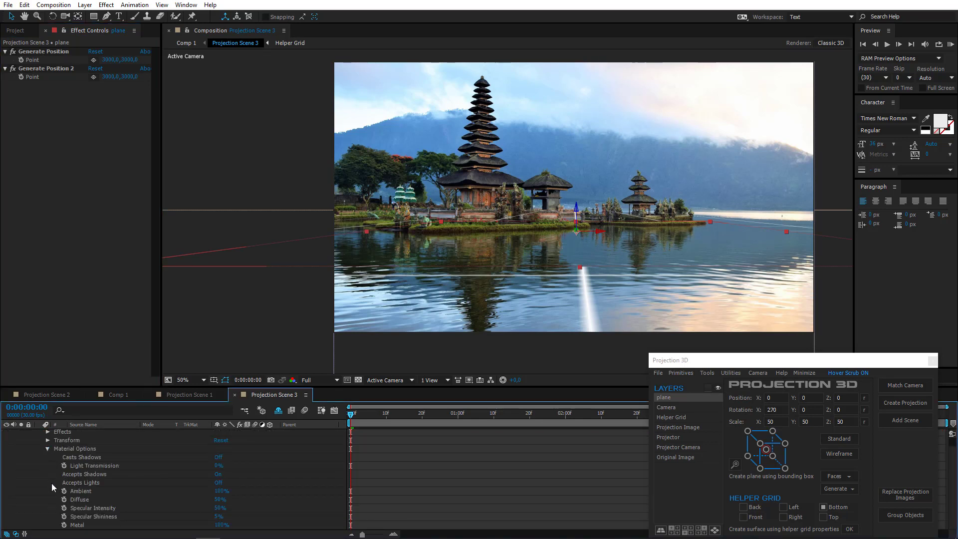
{"action": "left_click", "coordinate": [219, 476]}
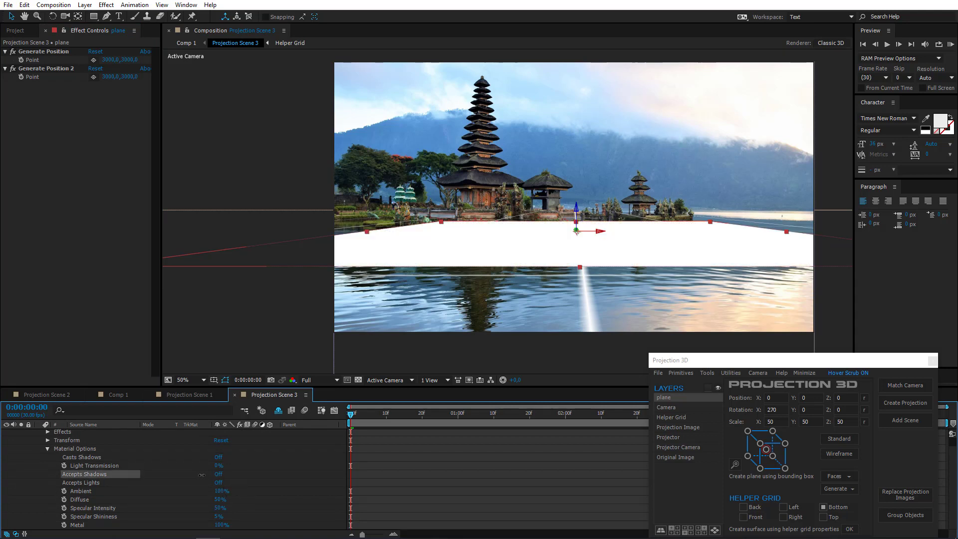
{"action": "scroll", "coordinate": [32, 445], "scroll_direction": "up", "scroll_amount": 1}
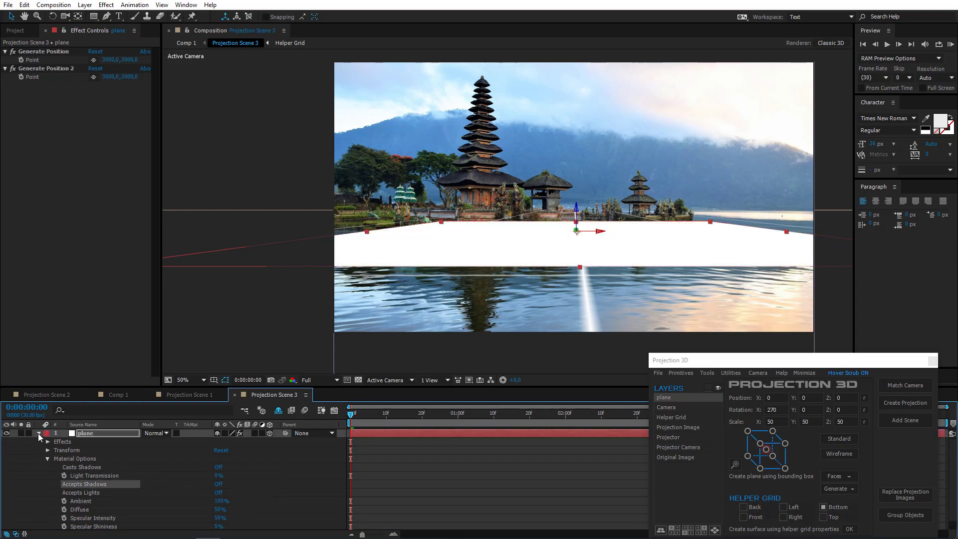
{"action": "left_click", "coordinate": [39, 433]}
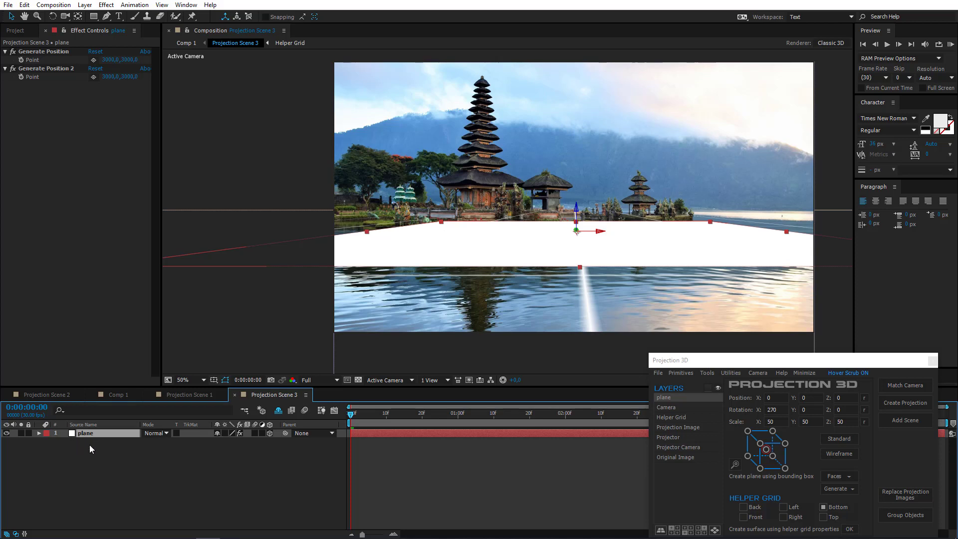
{"action": "key", "text": "s"}
{"action": "left_click_drag", "start_coordinate": [229, 446], "coordinate": [315, 441]}
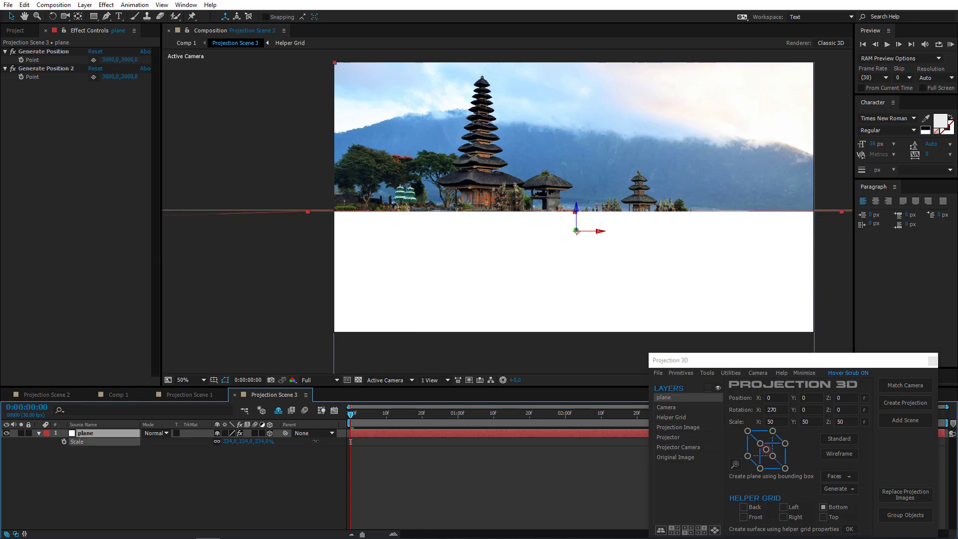
Step: Hide the plane, draw a closed Pen mask around the water along the shoreline, and make the plane visible again
{"action": "left_click", "coordinate": [6, 433]}
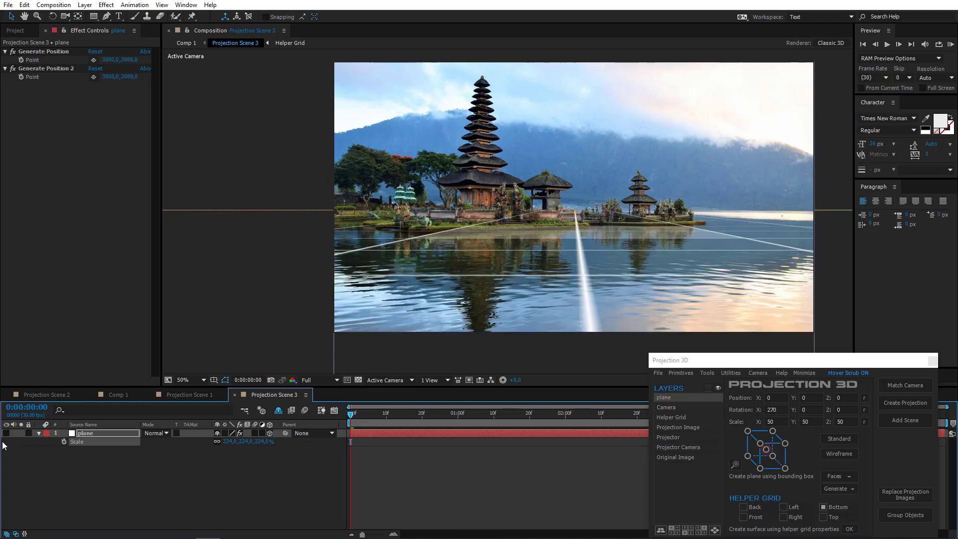
{"action": "left_click", "coordinate": [106, 17]}
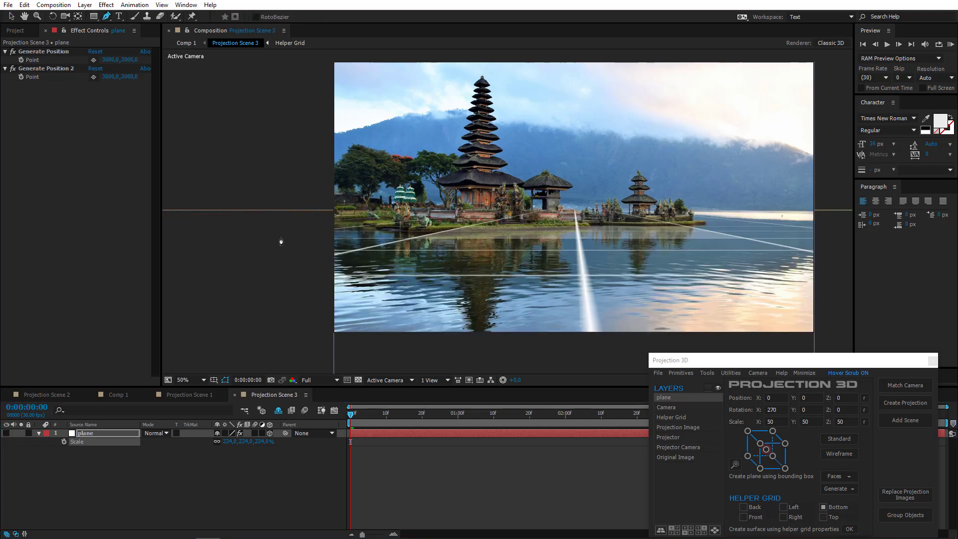
{"action": "left_click", "coordinate": [329, 231]}
{"action": "left_click_drag", "start_coordinate": [388, 230], "coordinate": [401, 231]}
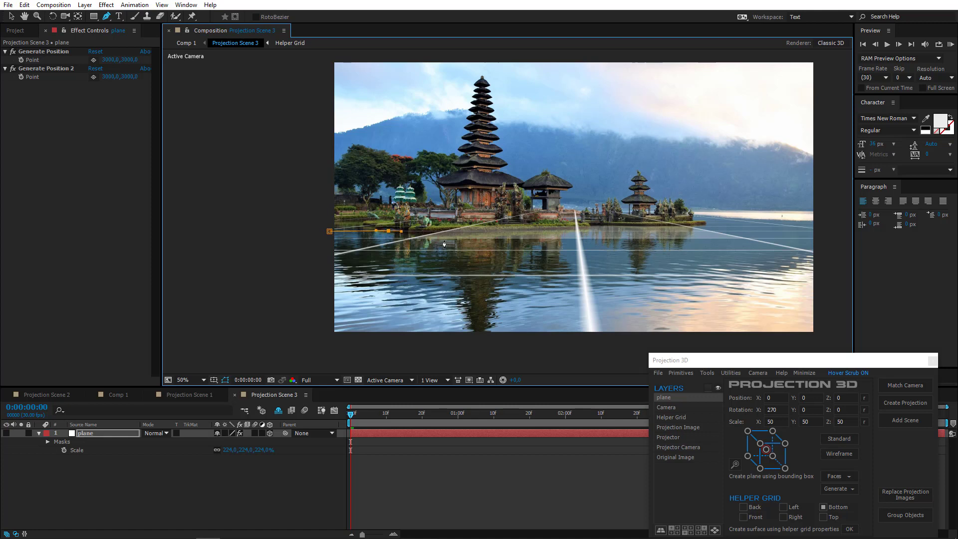
{"action": "left_click", "coordinate": [548, 232]}
{"action": "left_click", "coordinate": [693, 225]}
{"action": "left_click", "coordinate": [723, 221]}
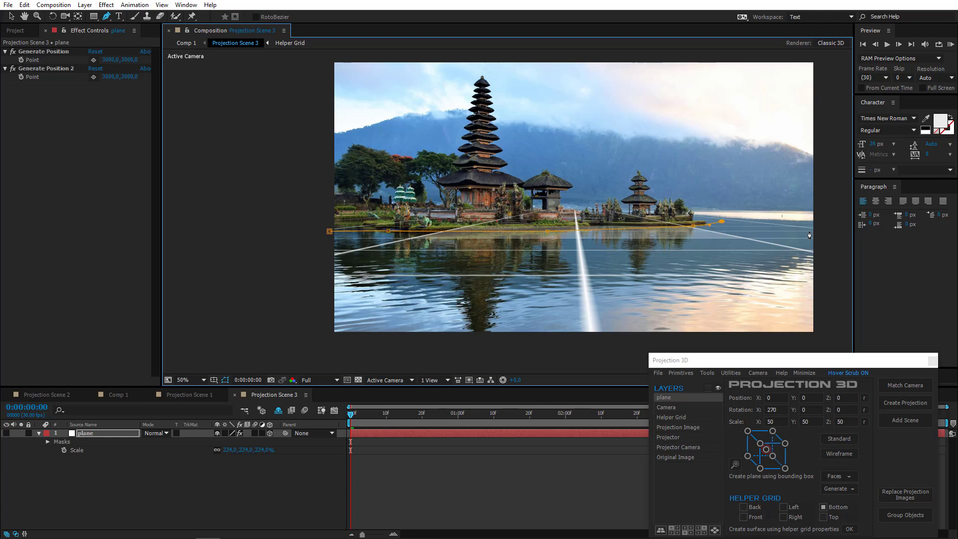
{"action": "left_click", "coordinate": [820, 222]}
{"action": "left_click", "coordinate": [827, 338]}
{"action": "left_click", "coordinate": [309, 346]}
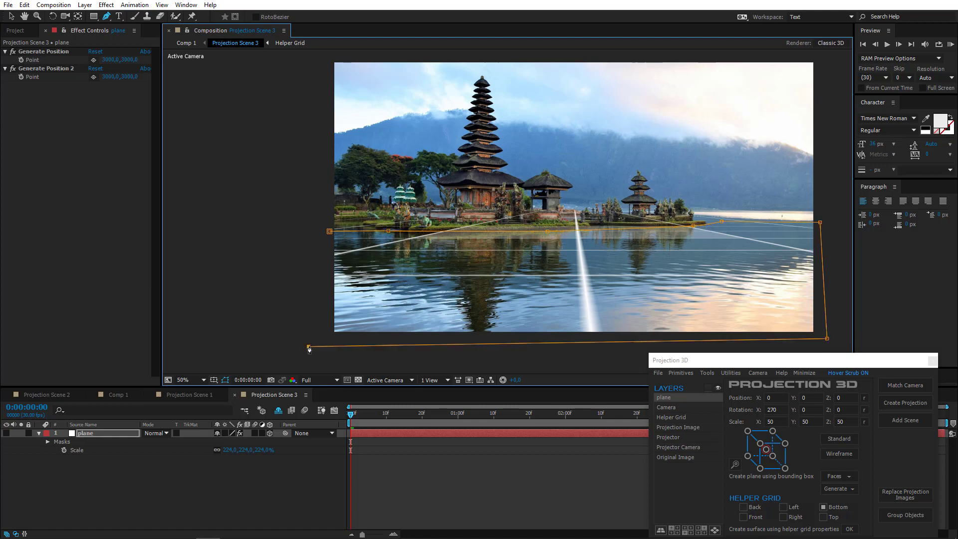
{"action": "left_click", "coordinate": [329, 231]}
{"action": "left_click", "coordinate": [6, 433]}
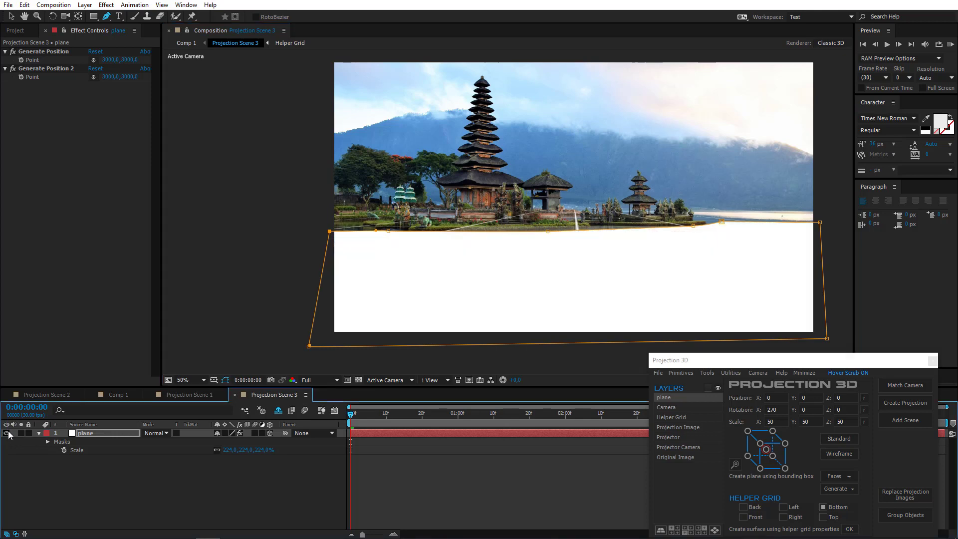
Step: Apply the Fractal Noise effect to the masked plane and scrub the timeline to preview it
{"action": "left_click", "coordinate": [104, 432]}
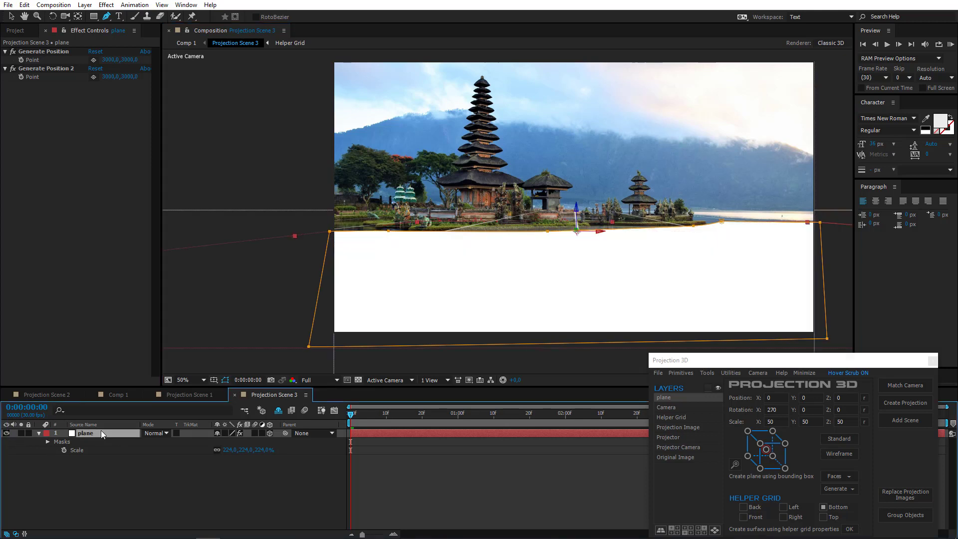
{"action": "left_click", "coordinate": [107, 5]}
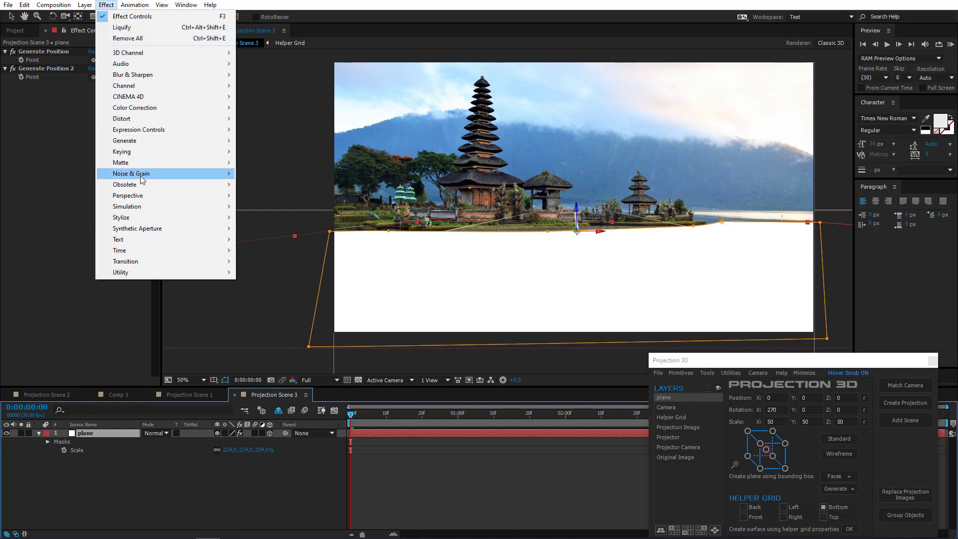
{"action": "mouse_move", "coordinate": [175, 178]}
{"action": "left_click", "coordinate": [280, 195]}
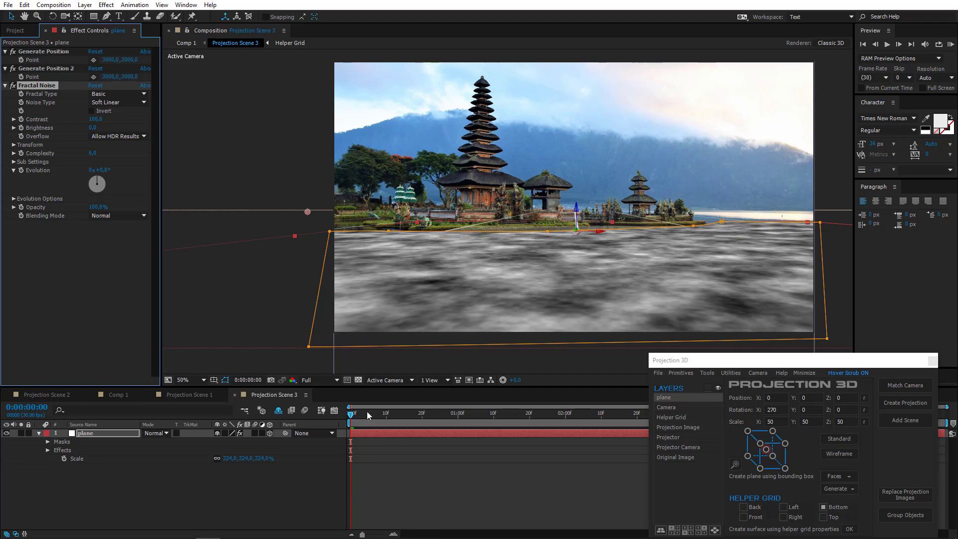
{"action": "left_click_drag", "start_coordinate": [368, 412], "coordinate": [187, 433]}
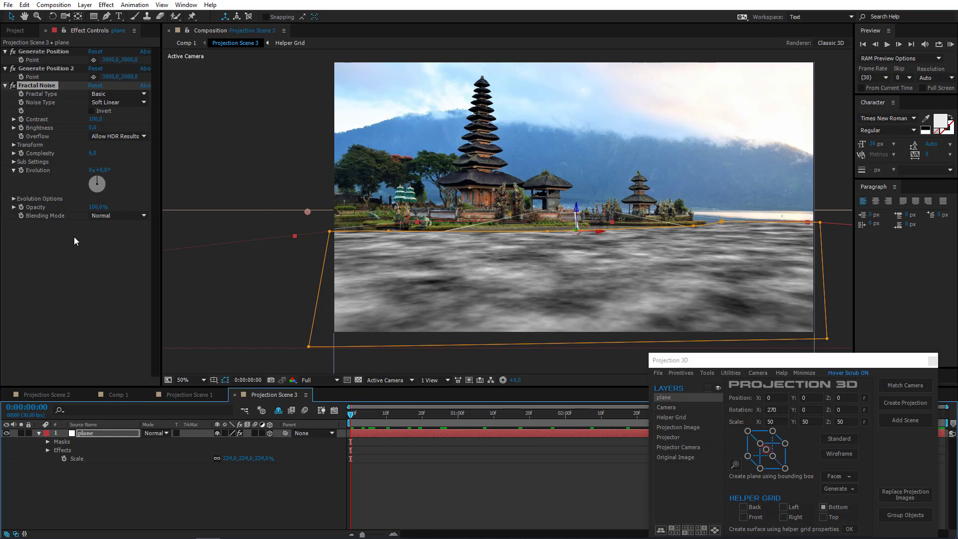
Step: Turn off Uniform Scaling in the Fractal Noise transform and reduce Scale Width to about 28 and Scale Height to about 19
{"action": "left_click", "coordinate": [14, 144]}
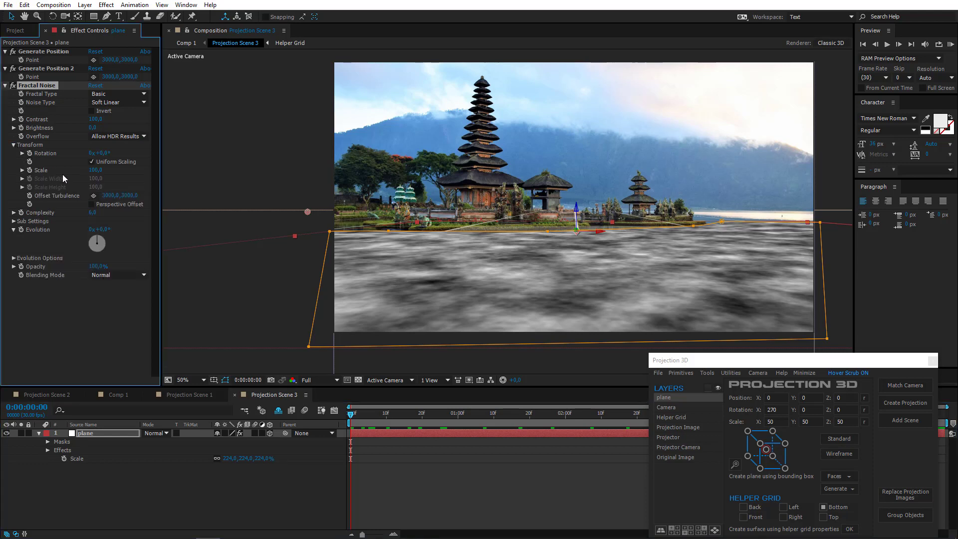
{"action": "left_click", "coordinate": [91, 162]}
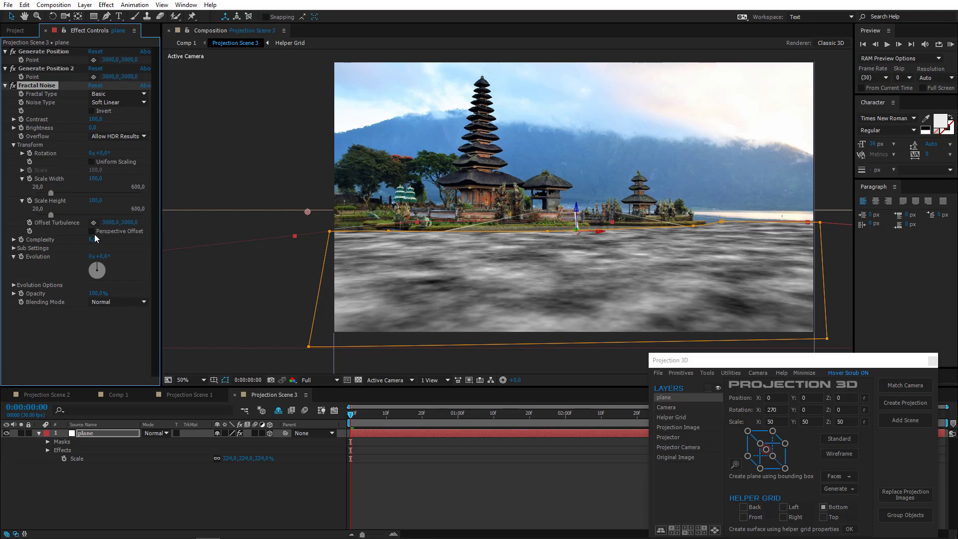
{"action": "left_click_drag", "start_coordinate": [95, 178], "coordinate": [59, 208]}
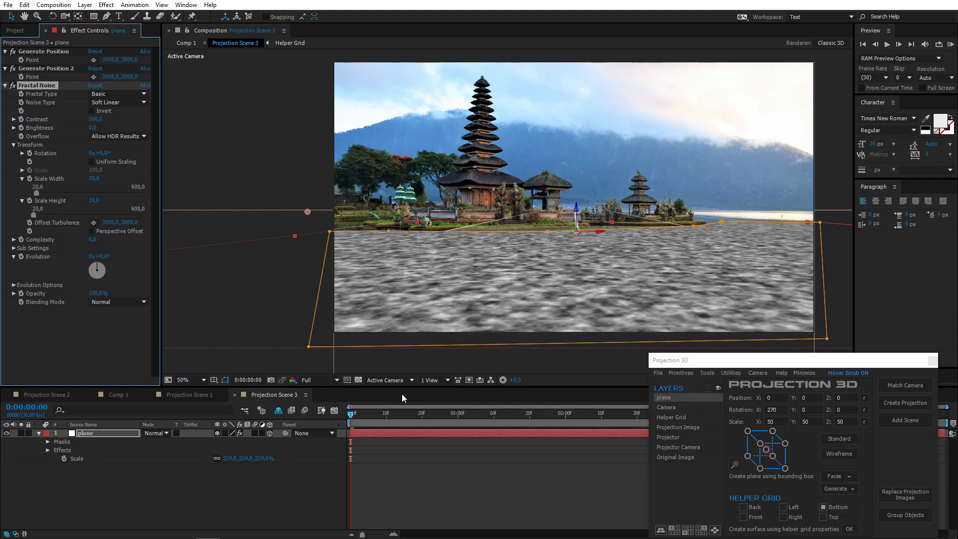
{"action": "left_click_drag", "start_coordinate": [353, 416], "coordinate": [278, 438]}
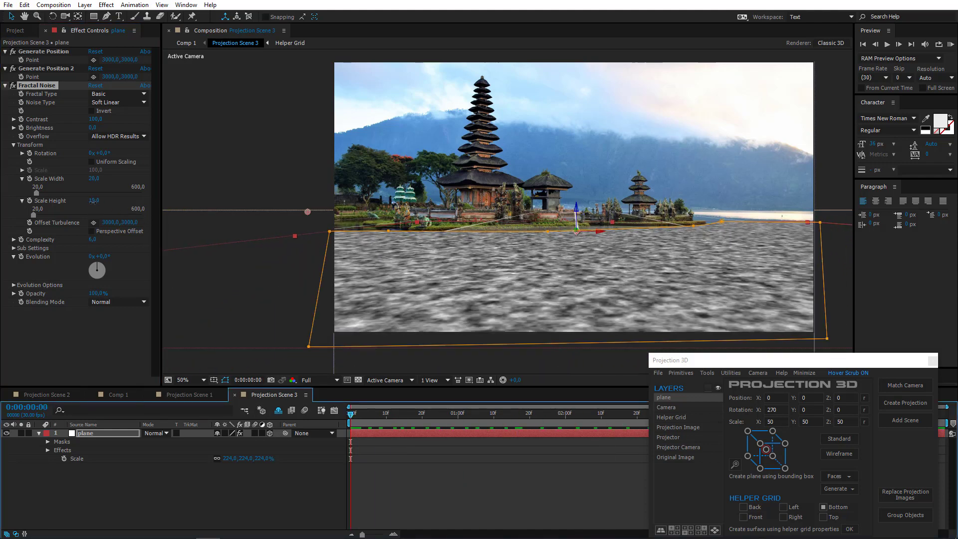
{"action": "left_click_drag", "start_coordinate": [91, 202], "coordinate": [134, 240]}
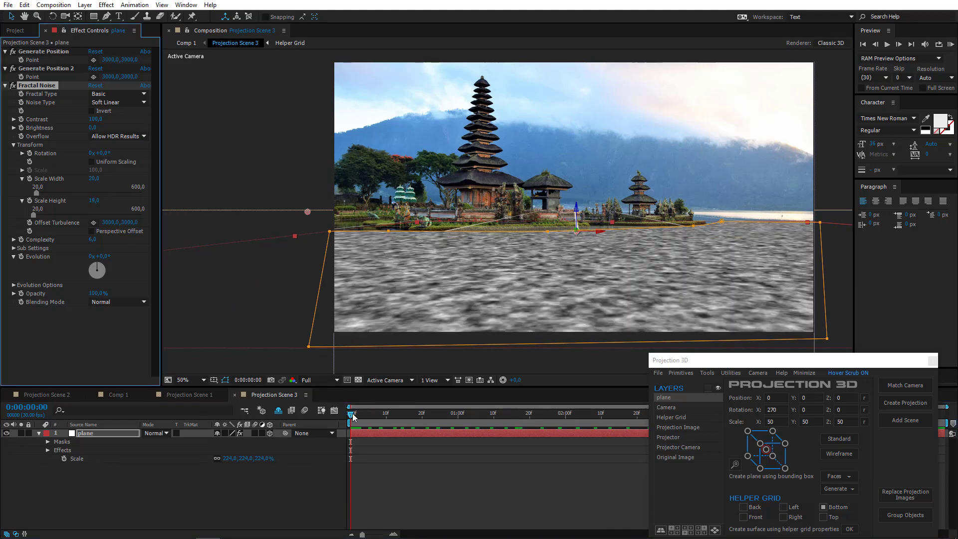
{"action": "left_click_drag", "start_coordinate": [352, 415], "coordinate": [454, 427]}
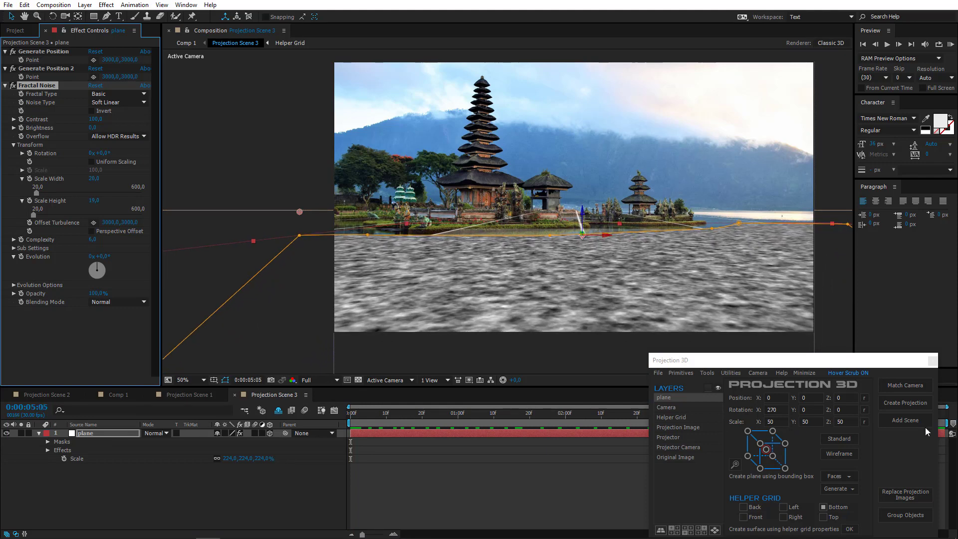
Step: Keyframe the Fractal Noise Evolution at the start of the timeline, minimize Projection 3D, and move the playhead to 0:00:04:00
{"action": "key", "text": "Home"}
{"action": "left_click", "coordinate": [265, 448]}
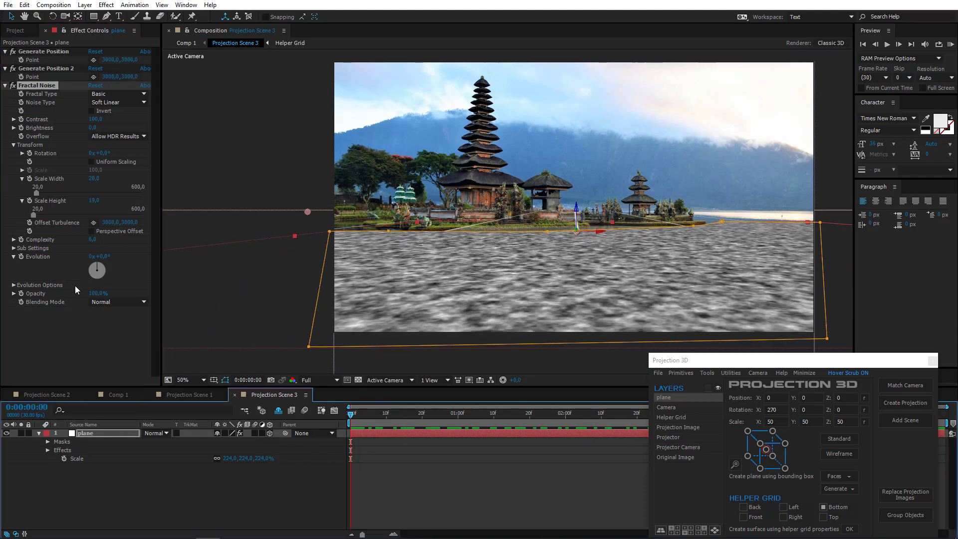
{"action": "left_click", "coordinate": [21, 258]}
{"action": "left_click", "coordinate": [811, 375]}
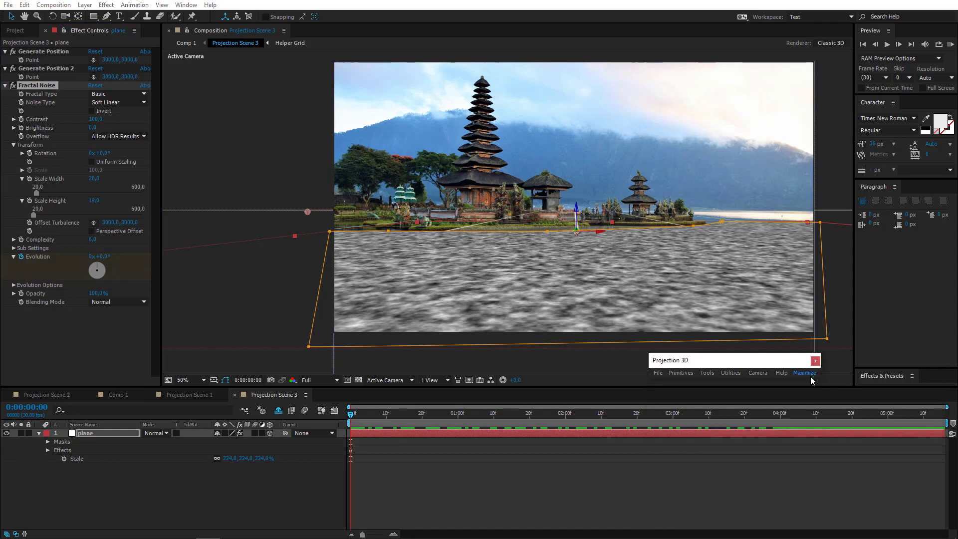
{"action": "left_click", "coordinate": [782, 421]}
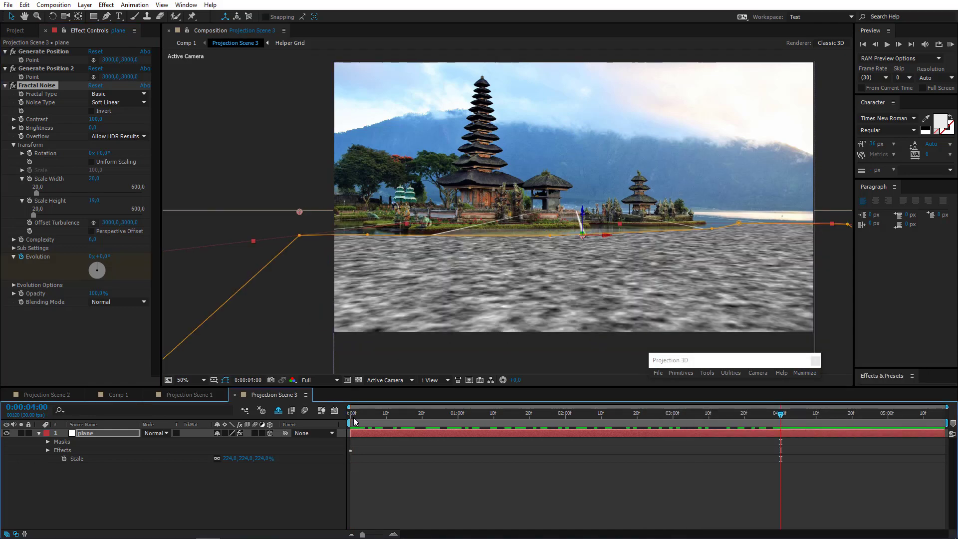
Step: Scrub through the noise scene, reset the playhead to the start, and switch back to Comp 1
{"action": "left_click_drag", "start_coordinate": [353, 416], "coordinate": [663, 430]}
{"action": "key", "text": "Home"}
{"action": "left_click", "coordinate": [112, 395]}
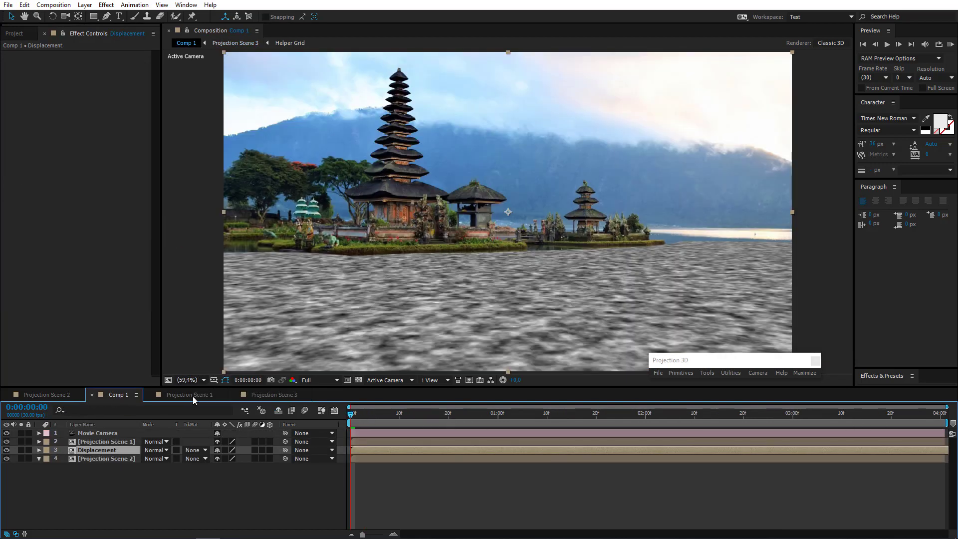
Step: In Projection Scene 3, keyframe the plane's Fractal Noise Evolution at 0:00:04:00 with about 252°
{"action": "left_click", "coordinate": [284, 396]}
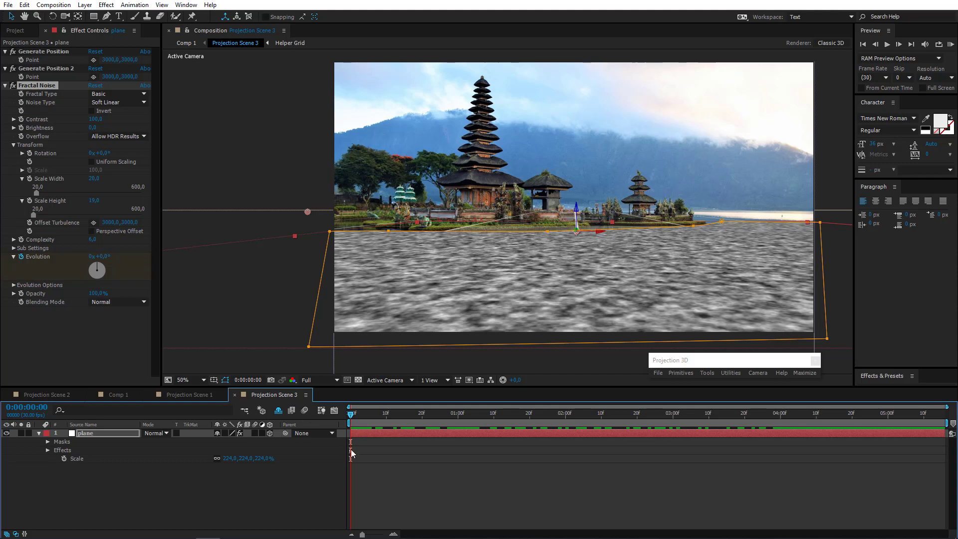
{"action": "left_click", "coordinate": [367, 433]}
{"action": "left_click_drag", "start_coordinate": [483, 415], "coordinate": [781, 420]}
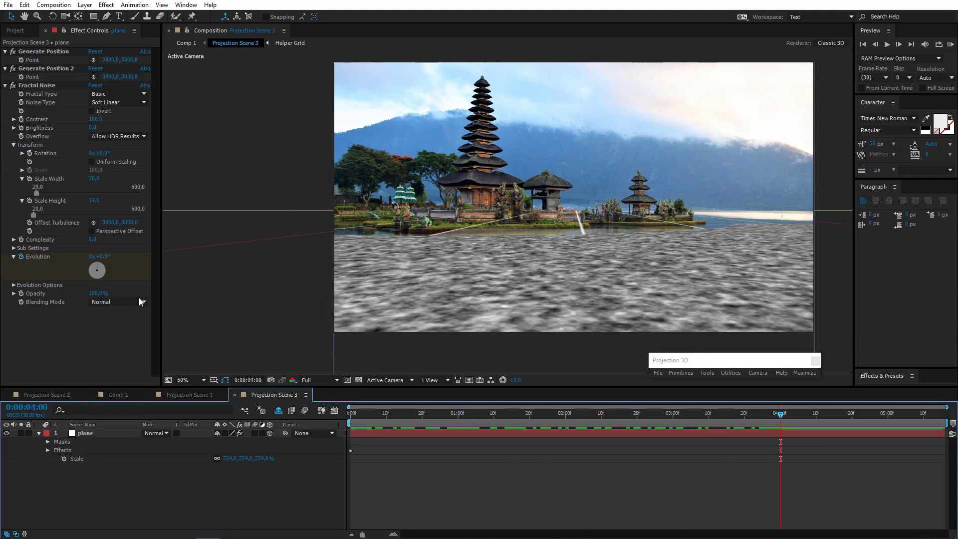
{"action": "left_click_drag", "start_coordinate": [104, 266], "coordinate": [224, 257]}
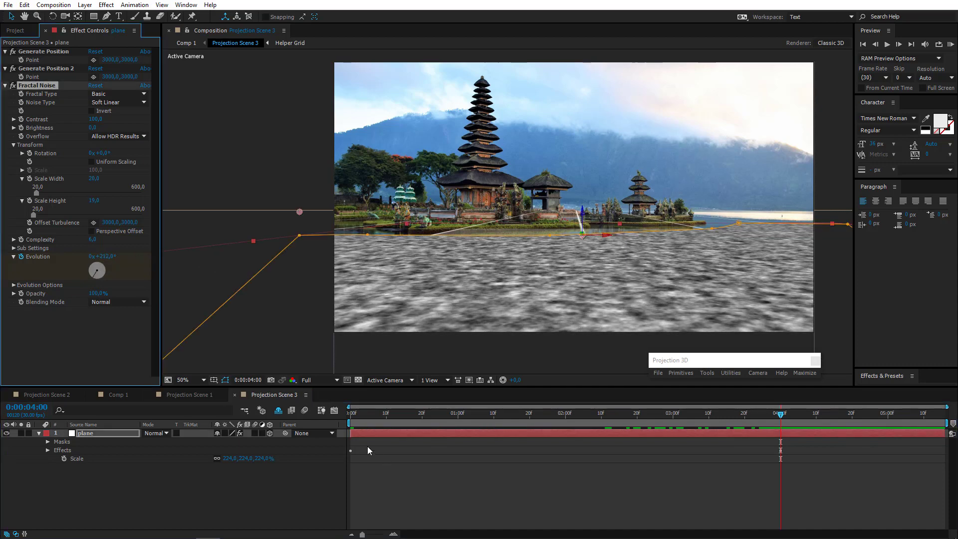
{"action": "mouse_move", "coordinate": [357, 420]}
{"action": "left_mouse_down"}
{"action": "mouse_move", "coordinate": [624, 427]}
{"action": "mouse_move", "coordinate": [349, 427]}
{"action": "left_mouse_up"}
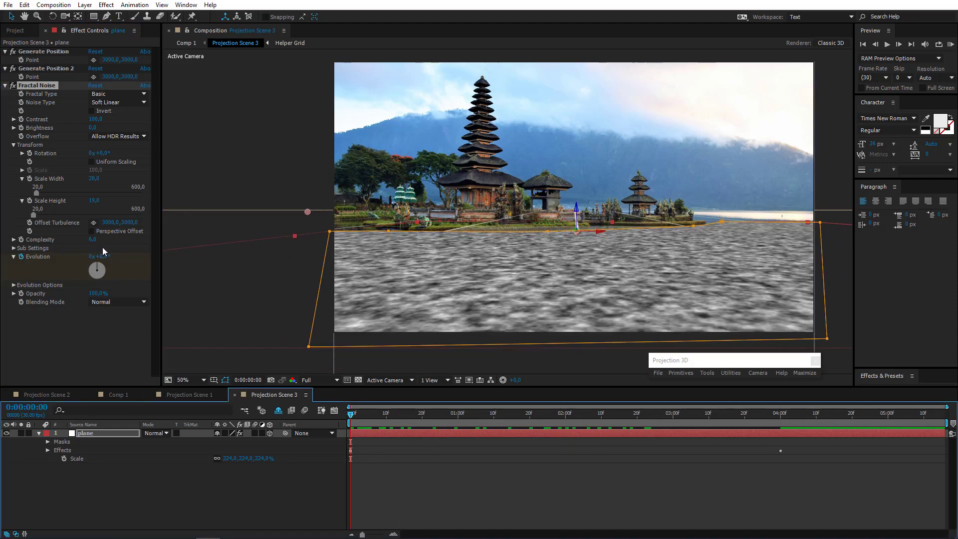
{"action": "left_click", "coordinate": [778, 422]}
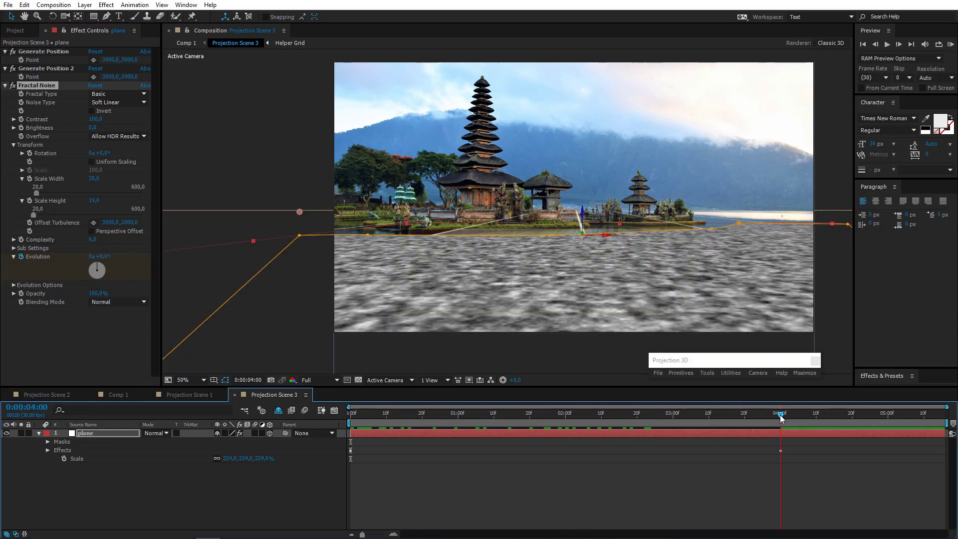
{"action": "left_click_drag", "start_coordinate": [103, 256], "coordinate": [154, 257]}
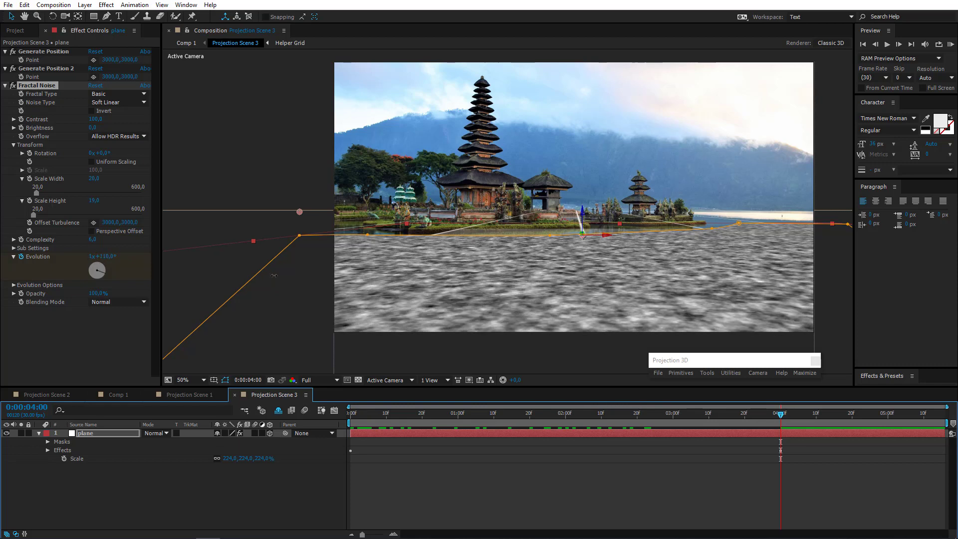
{"action": "left_click_drag", "start_coordinate": [775, 310], "coordinate": [160, 256]}
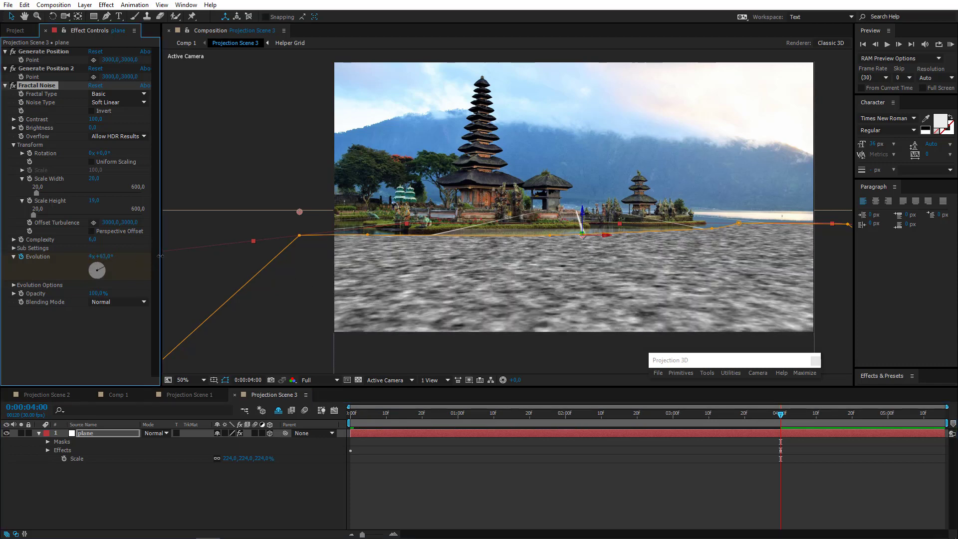
{"action": "left_click_drag", "start_coordinate": [231, 256], "coordinate": [342, 269]}
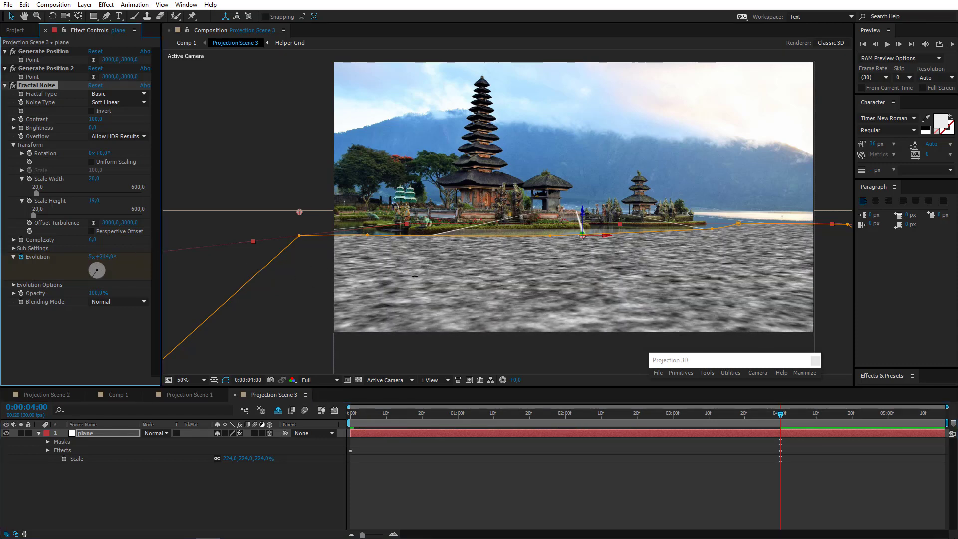
{"action": "left_click_drag", "start_coordinate": [415, 277], "coordinate": [270, 302]}
Step: Return the playhead to the start and play a preview of the noise evolution
{"action": "left_click_drag", "start_coordinate": [413, 420], "coordinate": [249, 420]}
{"action": "key", "text": "KP_0"}
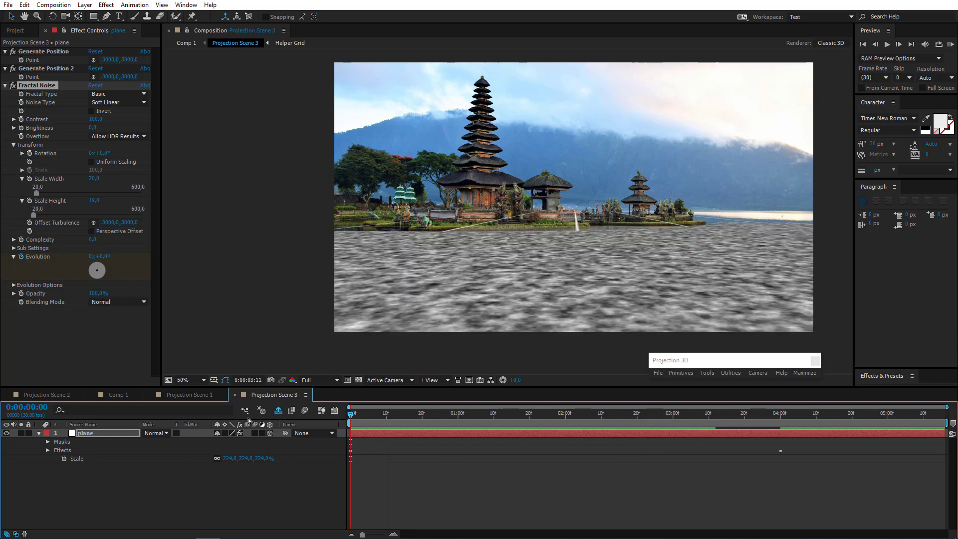
{"action": "key", "text": "space"}
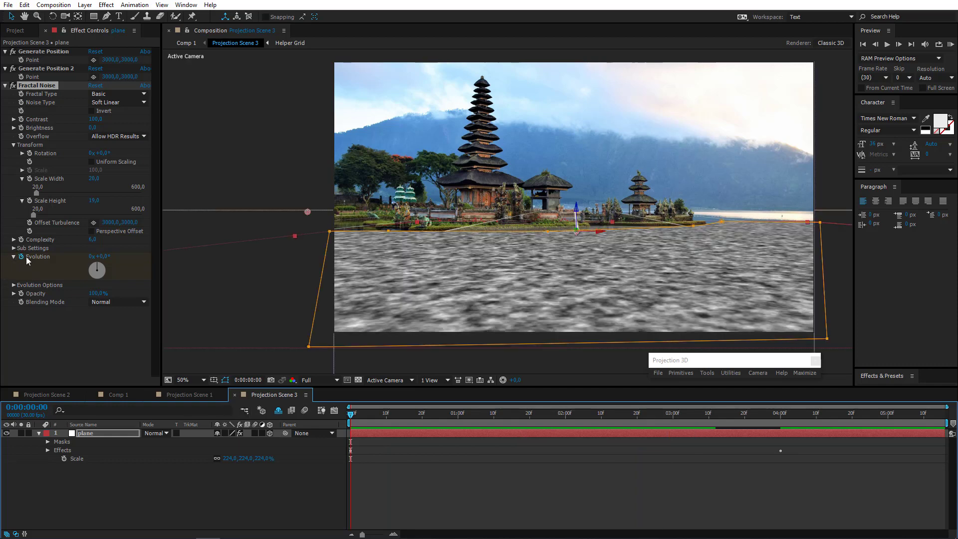
Step: Keyframe the Fractal Noise Sub Offset at the start and increase its vertical value at 0:00:04:00
{"action": "left_click", "coordinate": [13, 248]}
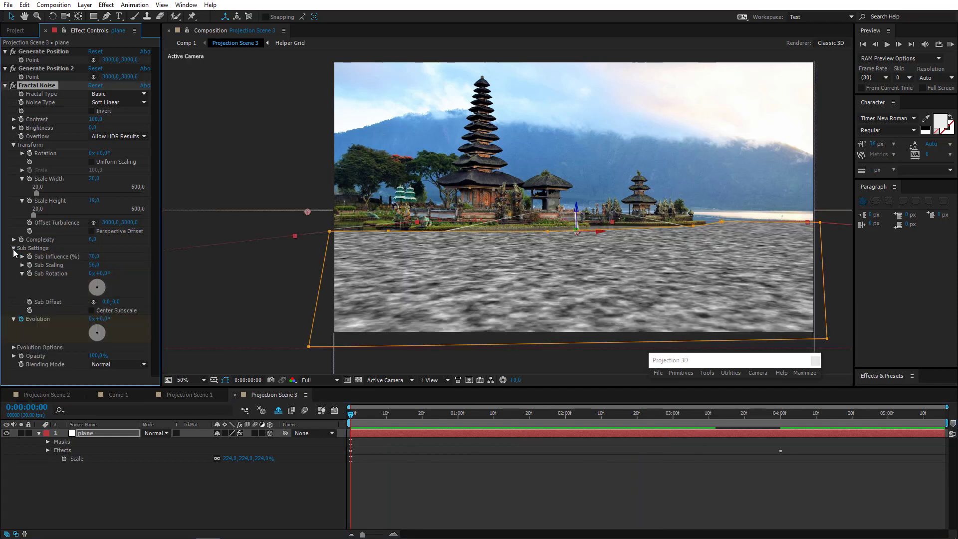
{"action": "left_click", "coordinate": [30, 302]}
{"action": "left_click", "coordinate": [782, 428]}
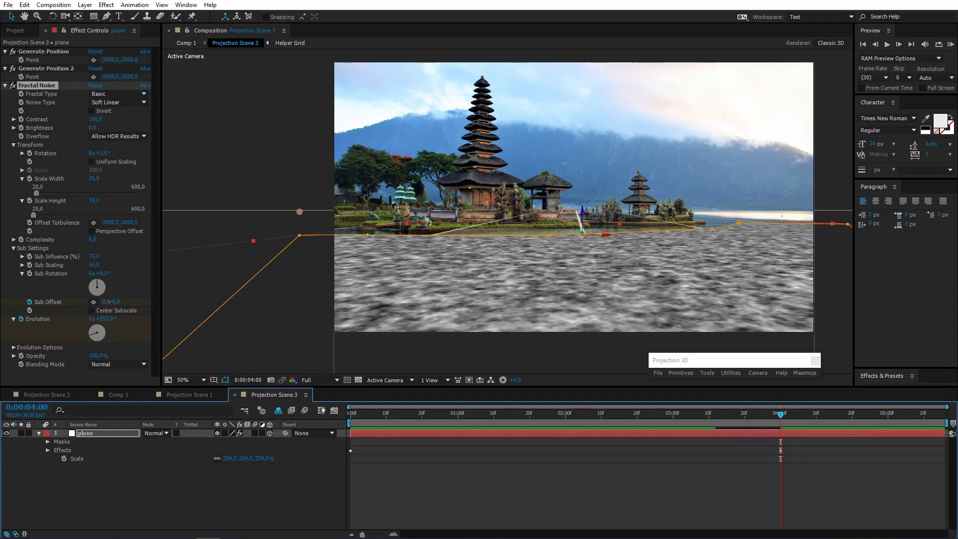
{"action": "left_click_drag", "start_coordinate": [106, 303], "coordinate": [156, 299]}
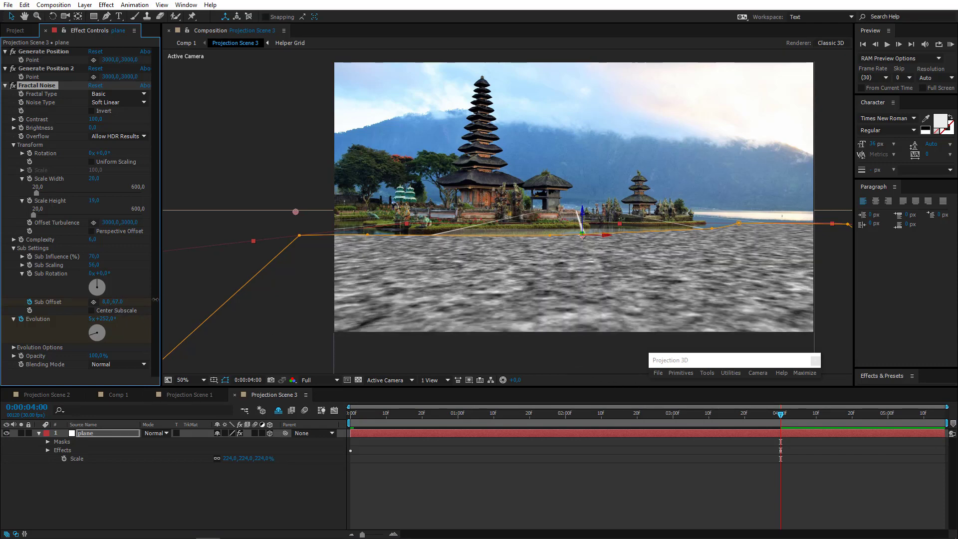
Step: Play back the noise animation from the start to check the combined Sub Offset and Evolution motion
{"action": "left_click_drag", "start_coordinate": [380, 419], "coordinate": [288, 424]}
{"action": "key", "text": "space"}
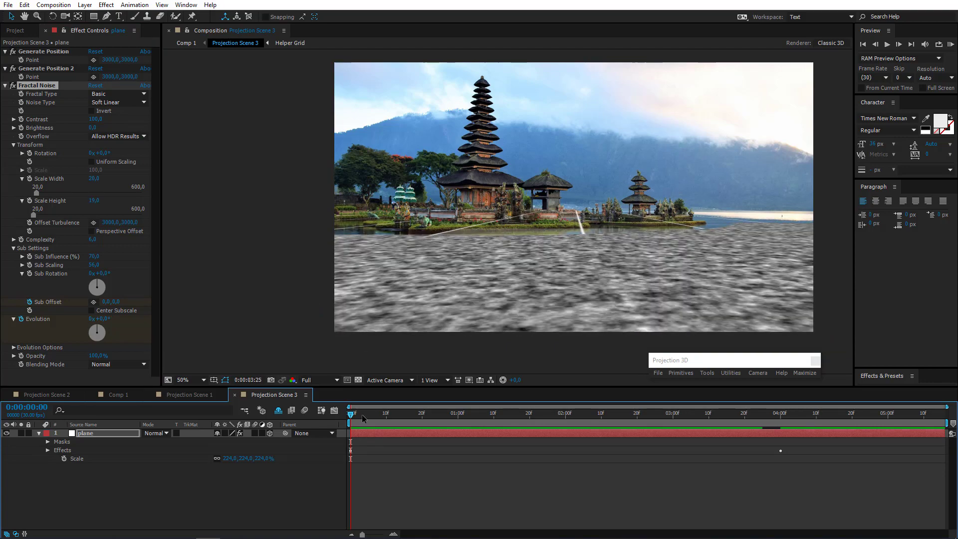
{"action": "key", "text": "space"}
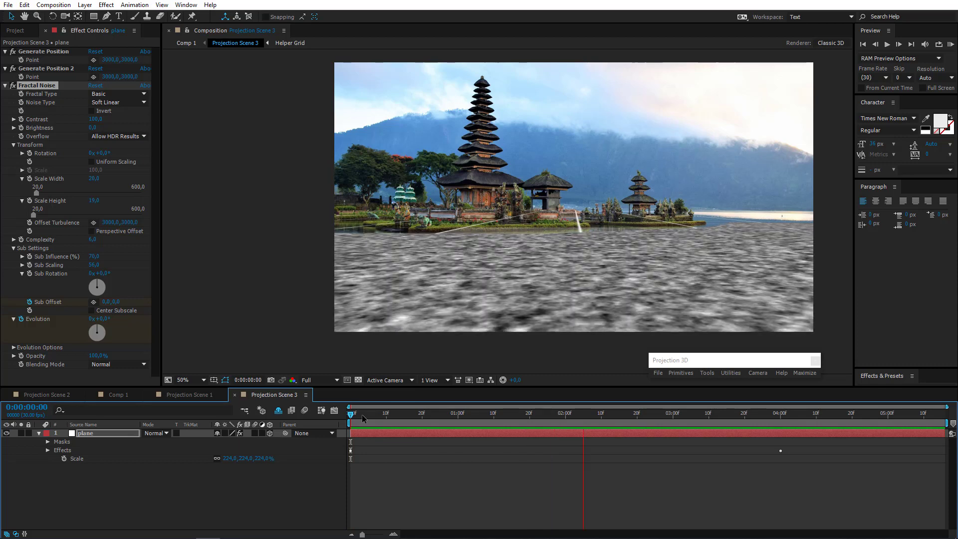
{"action": "key", "text": "space"}
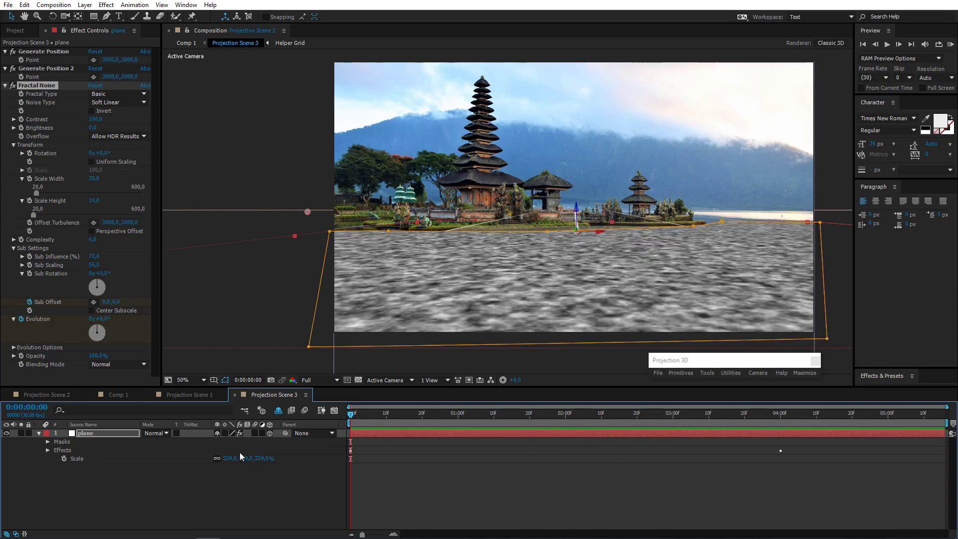
Step: Switch back to Comp 1 and hide the Displacement layer
{"action": "left_click", "coordinate": [121, 487]}
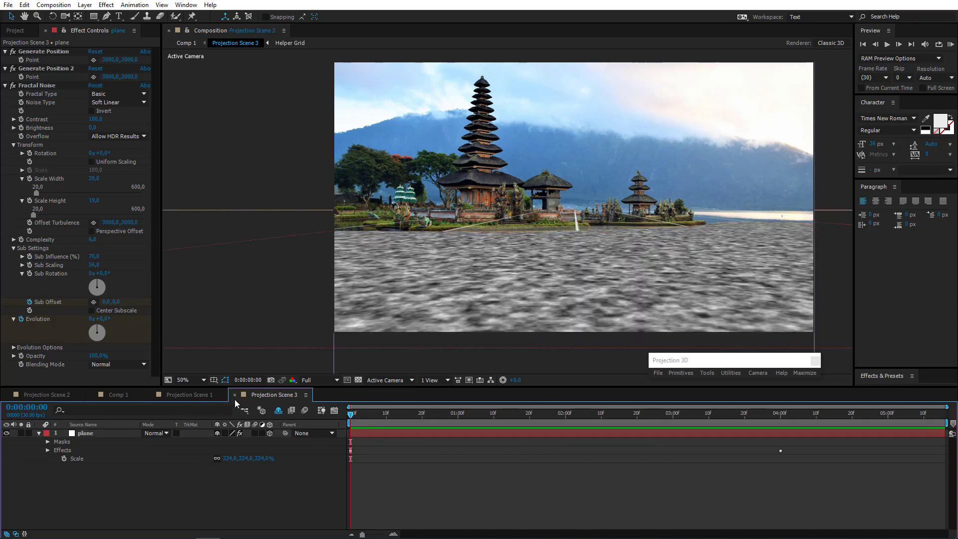
{"action": "left_click", "coordinate": [119, 395]}
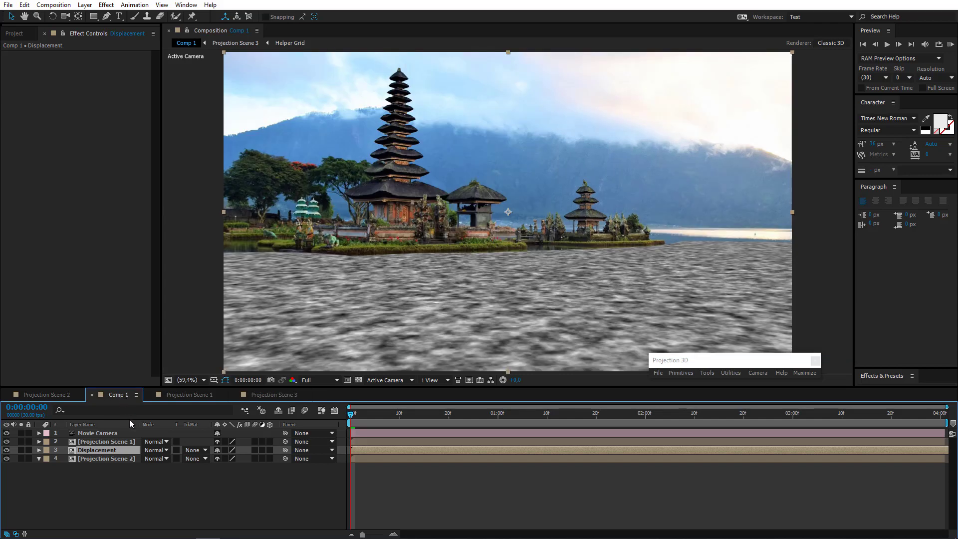
{"action": "left_click", "coordinate": [7, 450]}
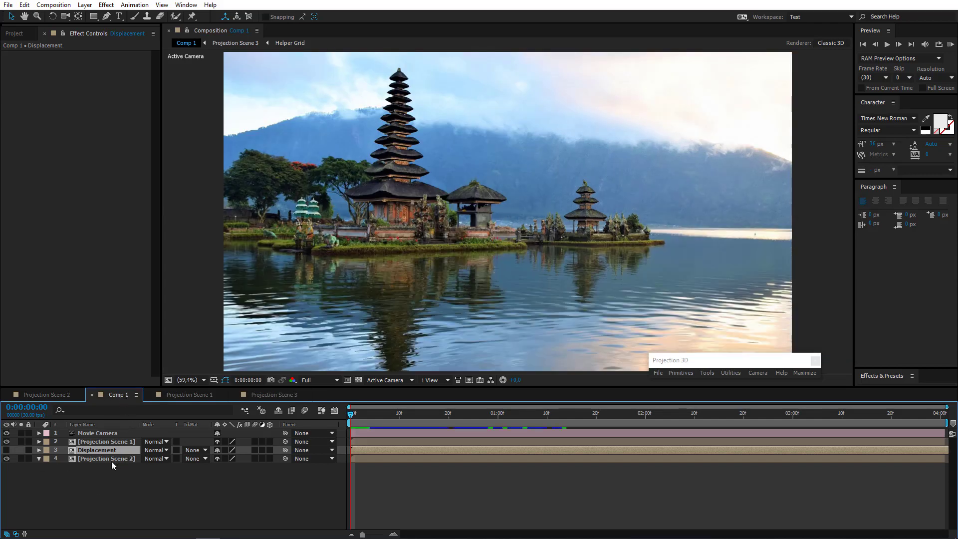
Step: Apply the Displacement Map effect to the Projection Scene 2 layer, scrub briefly through it, and return to the start
{"action": "left_click", "coordinate": [111, 459]}
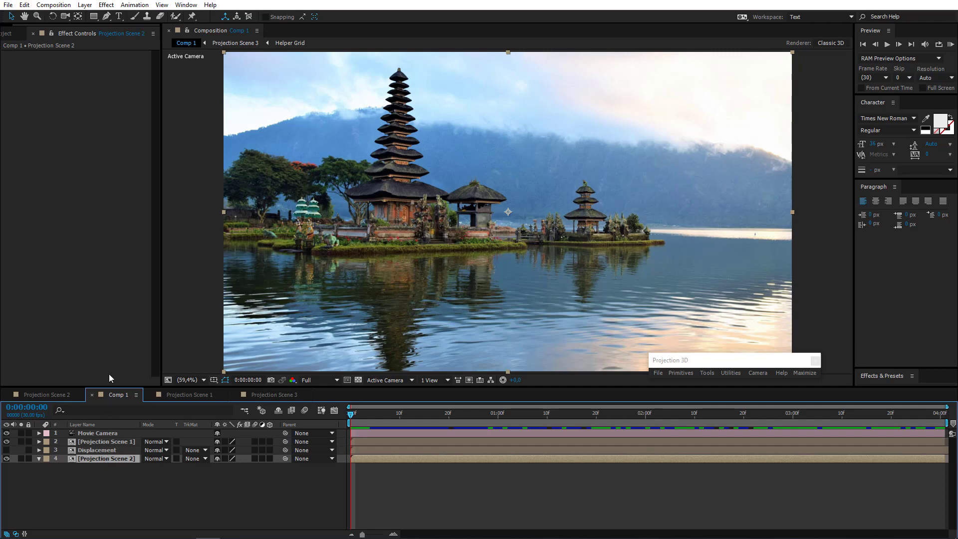
{"action": "left_click", "coordinate": [107, 6]}
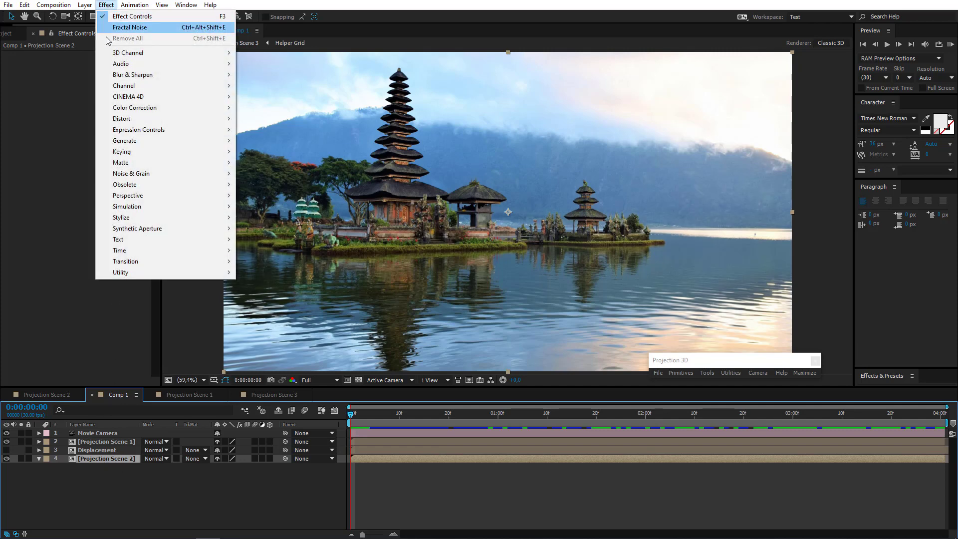
{"action": "mouse_move", "coordinate": [192, 122]}
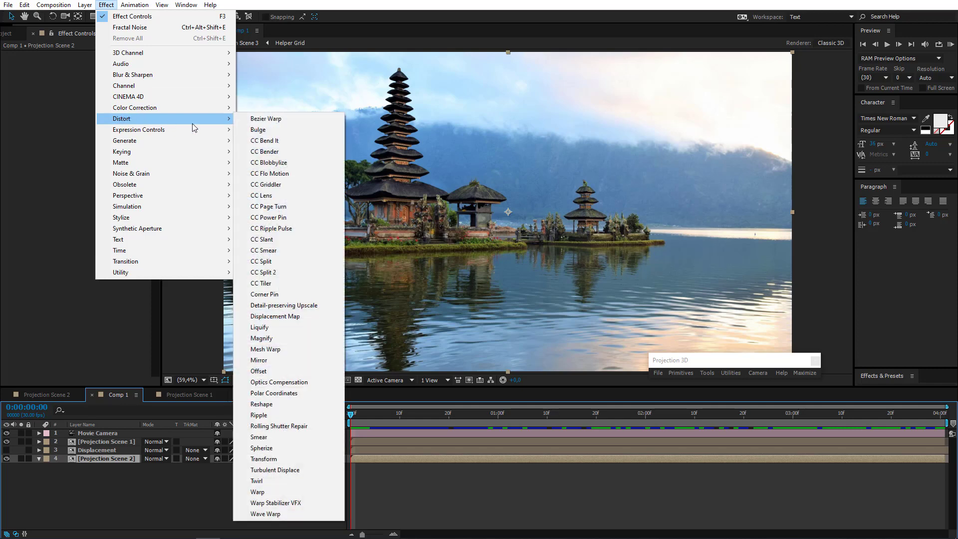
{"action": "left_click", "coordinate": [272, 316]}
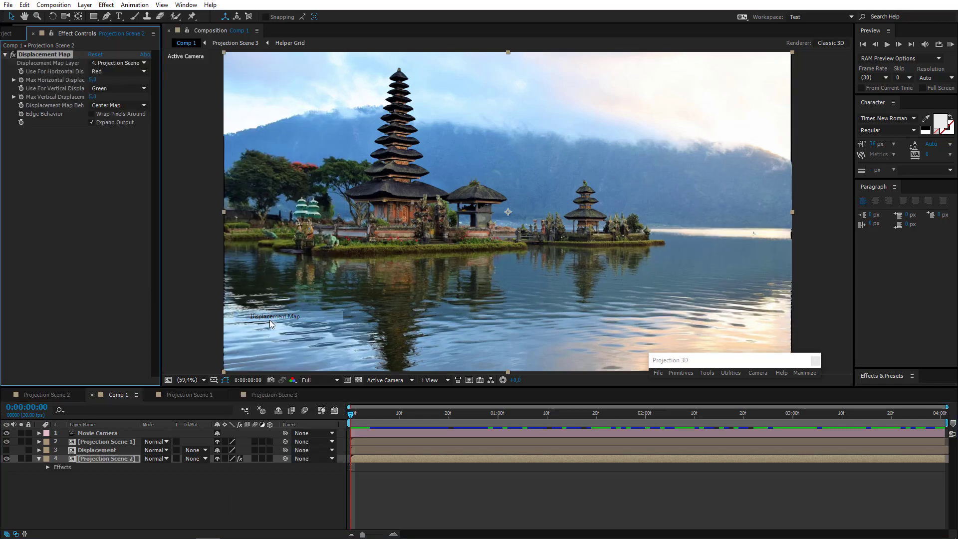
{"action": "left_click_drag", "start_coordinate": [356, 423], "coordinate": [459, 445]}
{"action": "key", "text": "Home"}
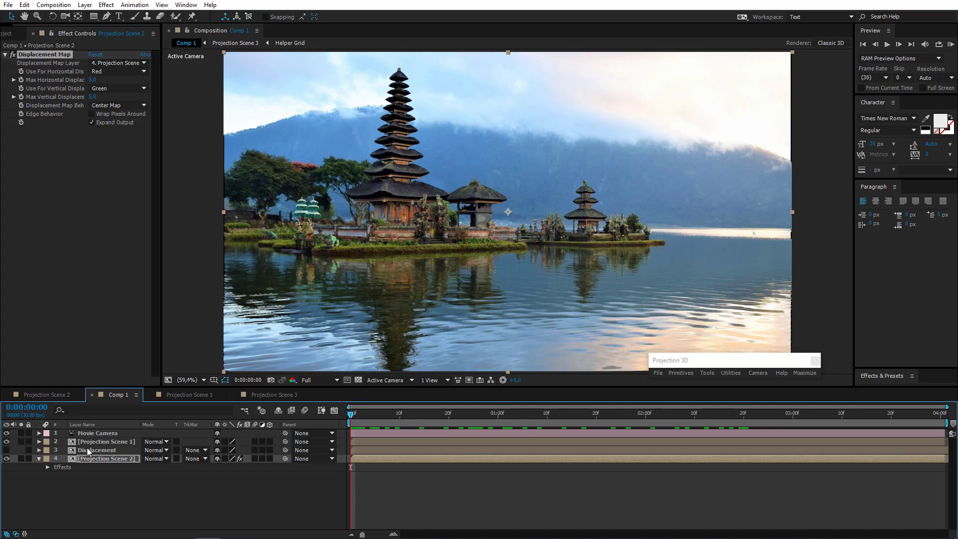
Step: Set the displacement map layer to 3. Displacement and use Luminance for both horizontal and vertical displacement
{"action": "left_click", "coordinate": [120, 65]}
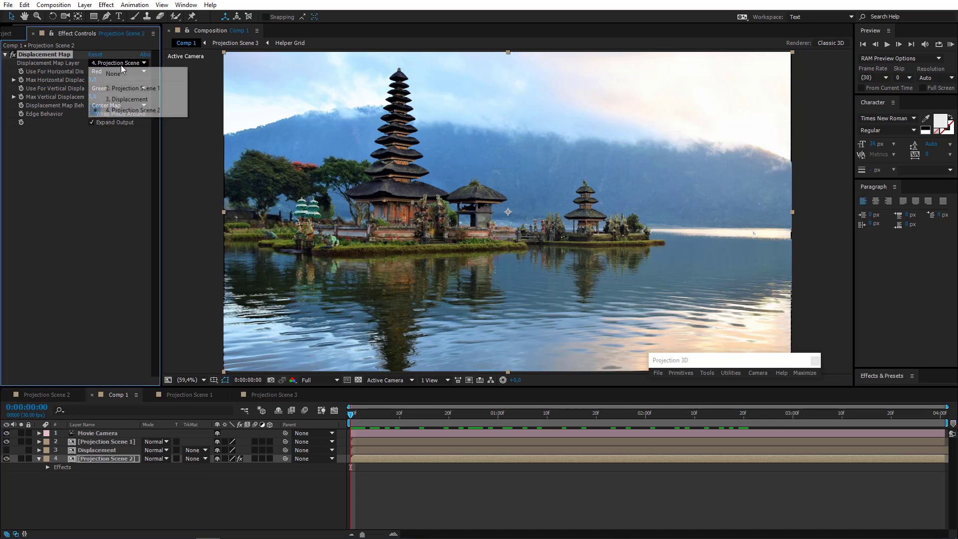
{"action": "left_click", "coordinate": [119, 98]}
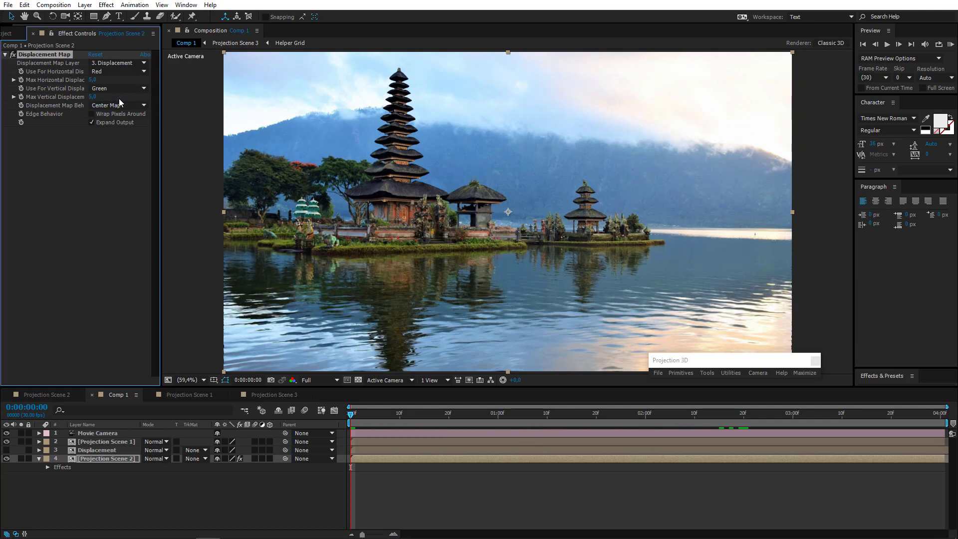
{"action": "left_click", "coordinate": [118, 71]}
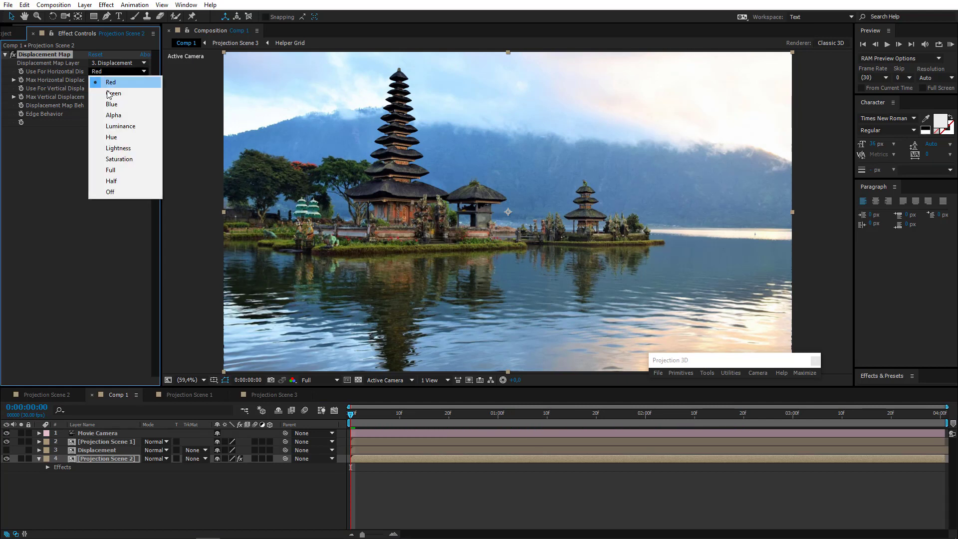
{"action": "left_click", "coordinate": [116, 128]}
{"action": "left_click", "coordinate": [116, 89]}
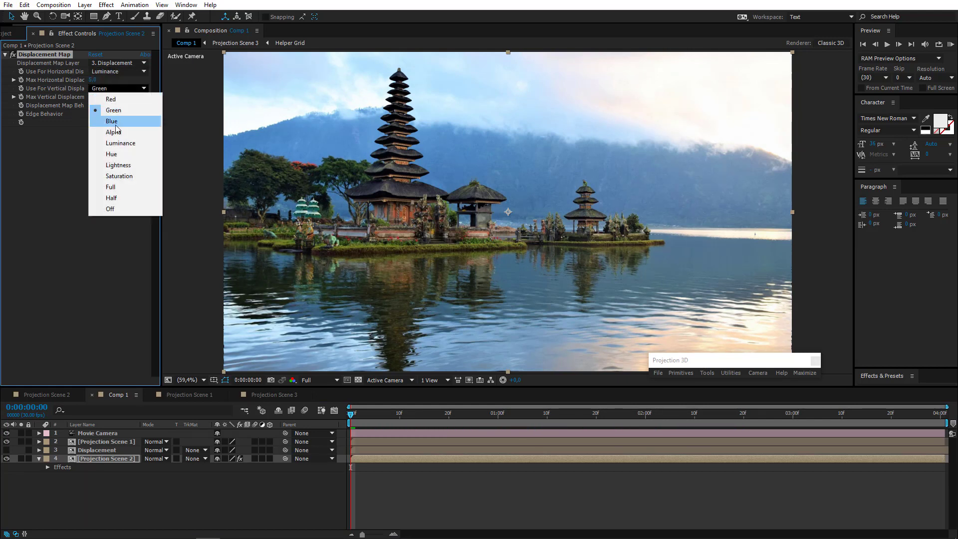
{"action": "left_click", "coordinate": [120, 143]}
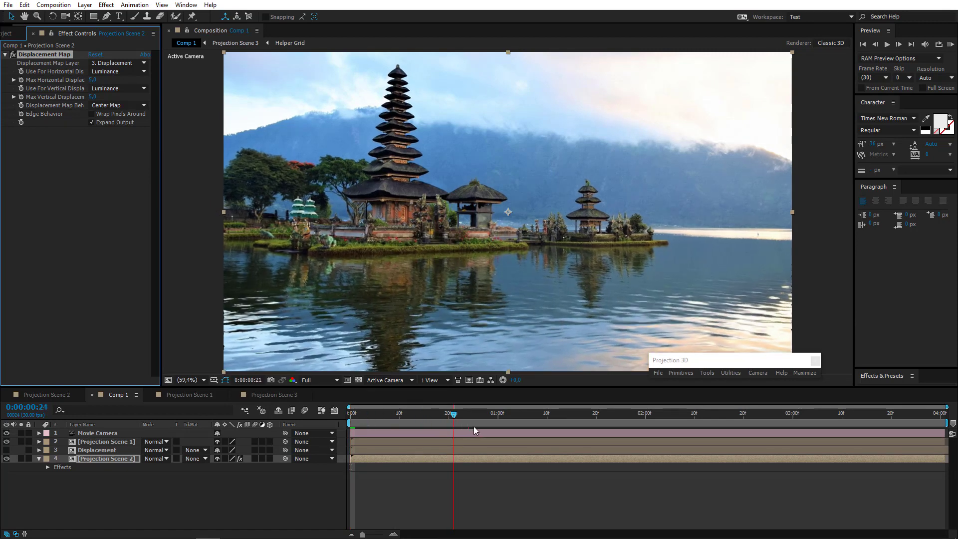
Step: Preview Comp 1 from the start to check the displaced water
{"action": "left_click_drag", "start_coordinate": [573, 443], "coordinate": [286, 434]}
{"action": "key", "text": "KP_0"}
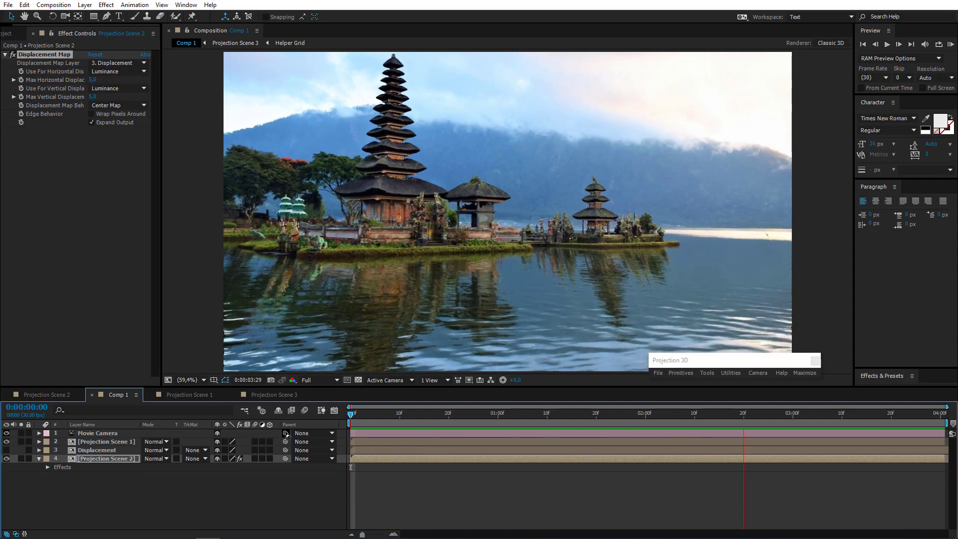
{"action": "key", "text": "space"}
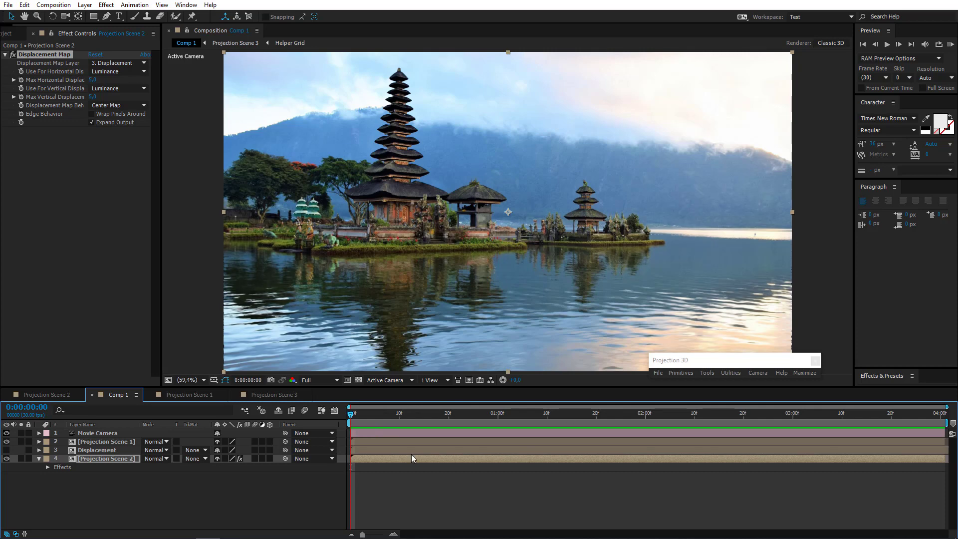
Step: Disable the Displacement Map on Projection Scene 2 and add the Liquify effect to the layer
{"action": "left_click", "coordinate": [14, 55]}
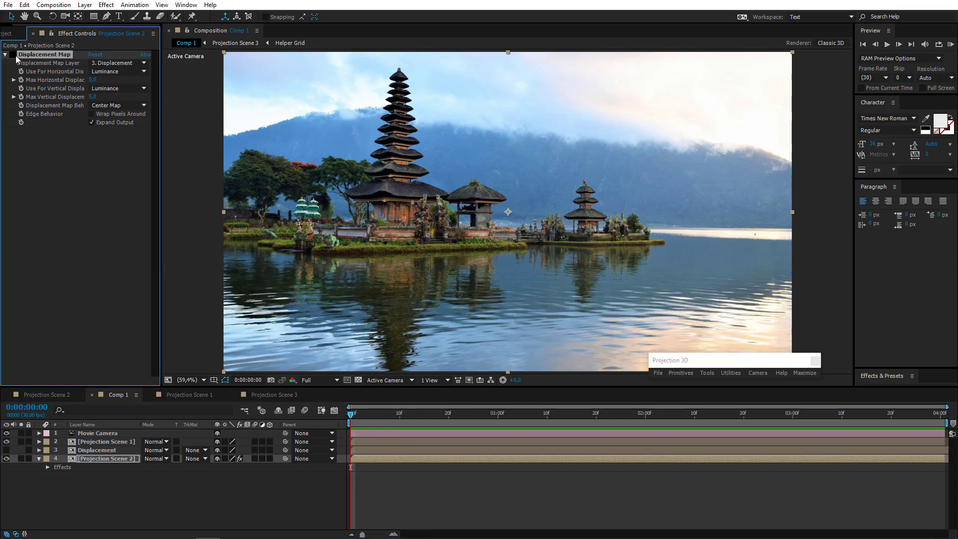
{"action": "left_click", "coordinate": [106, 5]}
{"action": "mouse_move", "coordinate": [170, 122]}
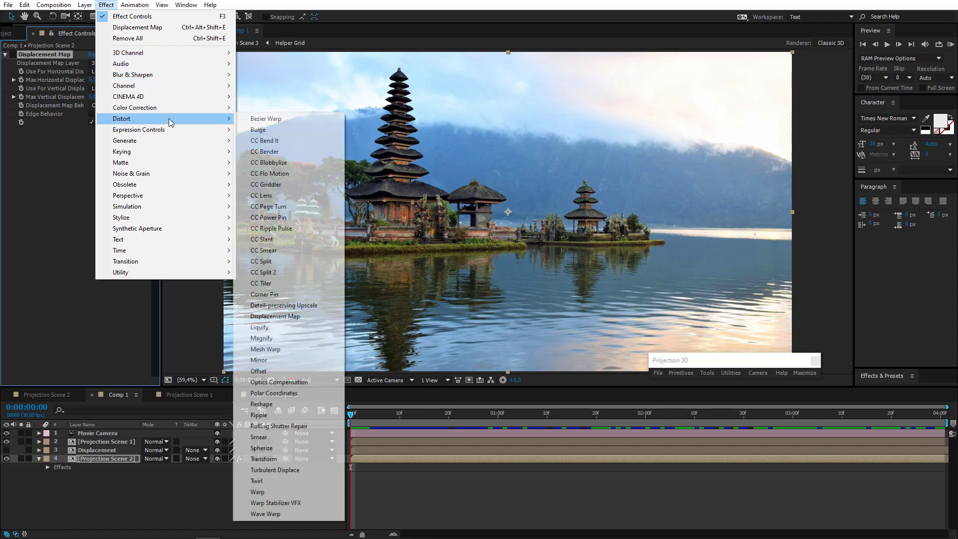
{"action": "left_click", "coordinate": [264, 327]}
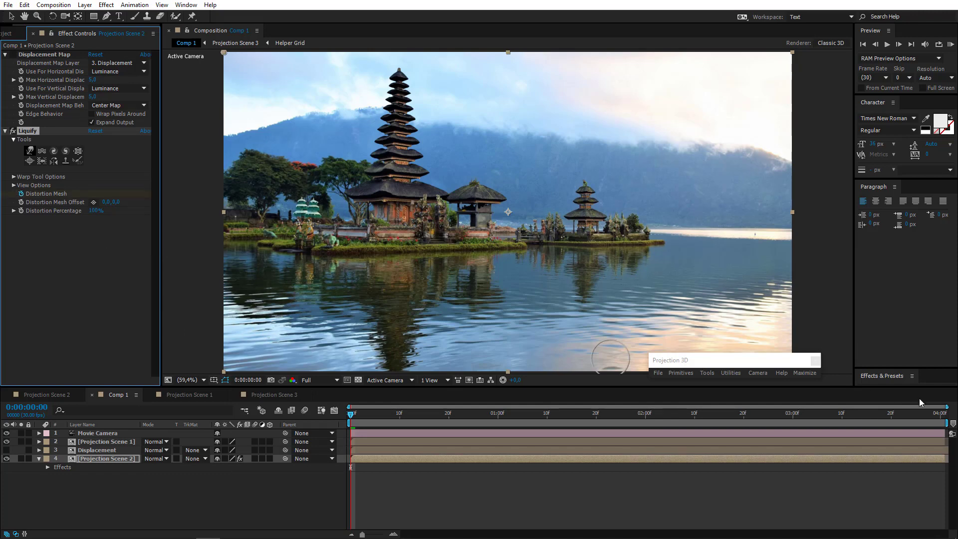
Step: At 0:00:04:00, warp the small pagoda's water reflection with the Liquify brush, reshaping it from the shore down to its tip
{"action": "left_click_drag", "start_coordinate": [934, 418], "coordinate": [953, 420]}
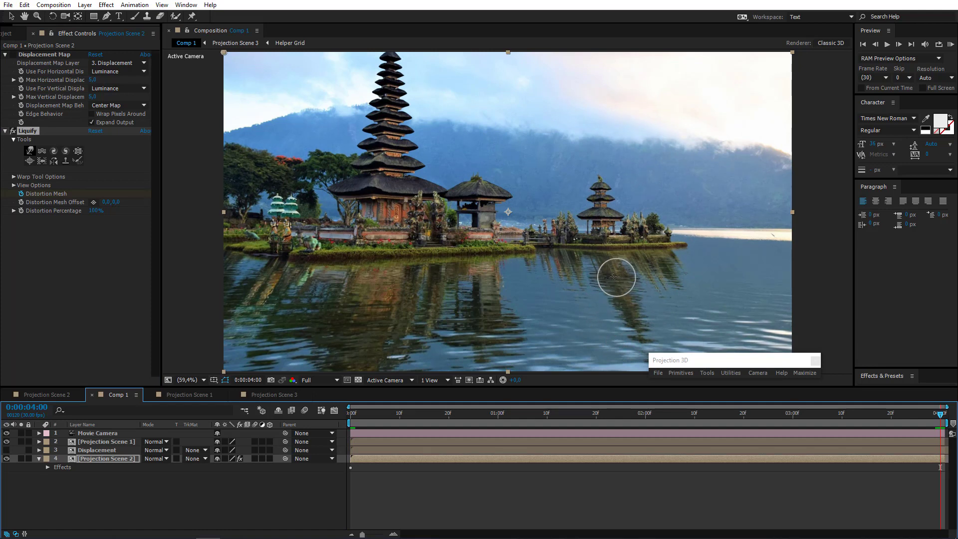
{"action": "mouse_move", "coordinate": [608, 276]}
{"action": "left_mouse_down"}
{"action": "mouse_move", "coordinate": [628, 295]}
{"action": "mouse_move", "coordinate": [622, 322]}
{"action": "mouse_move", "coordinate": [572, 306]}
{"action": "mouse_move", "coordinate": [584, 301]}
{"action": "mouse_move", "coordinate": [632, 324]}
{"action": "mouse_move", "coordinate": [614, 326]}
{"action": "mouse_move", "coordinate": [625, 323]}
{"action": "mouse_move", "coordinate": [623, 311]}
{"action": "mouse_move", "coordinate": [609, 310]}
{"action": "mouse_move", "coordinate": [640, 313]}
{"action": "mouse_move", "coordinate": [627, 313]}
{"action": "mouse_move", "coordinate": [634, 305]}
{"action": "mouse_move", "coordinate": [623, 300]}
{"action": "mouse_move", "coordinate": [645, 341]}
{"action": "mouse_move", "coordinate": [615, 343]}
{"action": "left_mouse_up"}
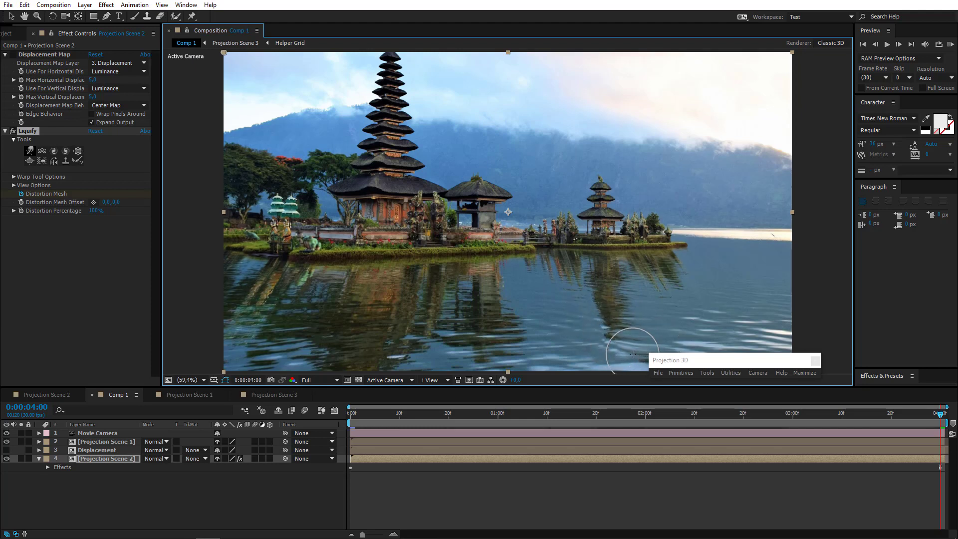
{"action": "mouse_move", "coordinate": [666, 360]}
{"action": "left_mouse_down"}
{"action": "mouse_move", "coordinate": [692, 372]}
{"action": "mouse_move", "coordinate": [701, 364]}
{"action": "mouse_move", "coordinate": [619, 353]}
{"action": "mouse_move", "coordinate": [641, 347]}
{"action": "mouse_move", "coordinate": [584, 337]}
{"action": "mouse_move", "coordinate": [603, 359]}
{"action": "mouse_move", "coordinate": [614, 341]}
{"action": "mouse_move", "coordinate": [590, 324]}
{"action": "mouse_move", "coordinate": [593, 300]}
{"action": "left_mouse_up"}
{"action": "left_click_drag", "start_coordinate": [634, 336], "coordinate": [616, 328]}
{"action": "left_click_drag", "start_coordinate": [640, 299], "coordinate": [616, 300]}
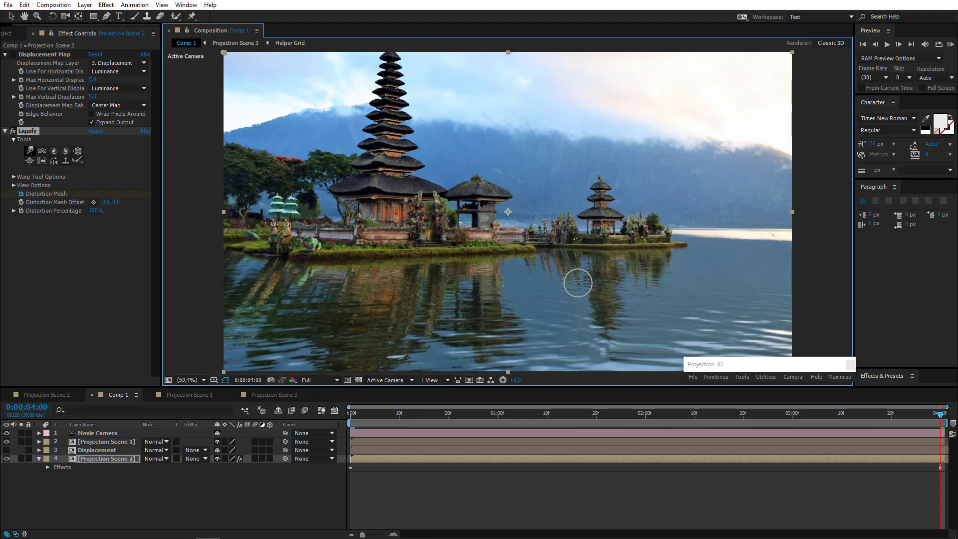
Step: Warp the water beneath the small island with short Liquify strokes around the upper part and left side of the pagoda's reflection
{"action": "mouse_move", "coordinate": [558, 270]}
{"action": "left_mouse_down"}
{"action": "mouse_move", "coordinate": [581, 283]}
{"action": "mouse_move", "coordinate": [556, 260]}
{"action": "left_mouse_up"}
{"action": "mouse_move", "coordinate": [584, 289]}
{"action": "left_mouse_down"}
{"action": "mouse_move", "coordinate": [570, 293]}
{"action": "mouse_move", "coordinate": [586, 267]}
{"action": "left_mouse_up"}
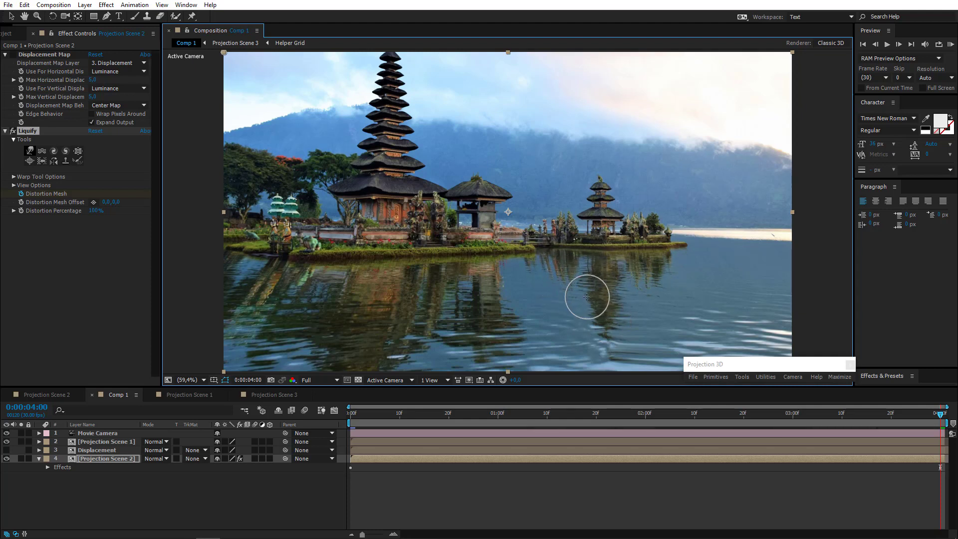
{"action": "left_click_drag", "start_coordinate": [596, 310], "coordinate": [592, 321]}
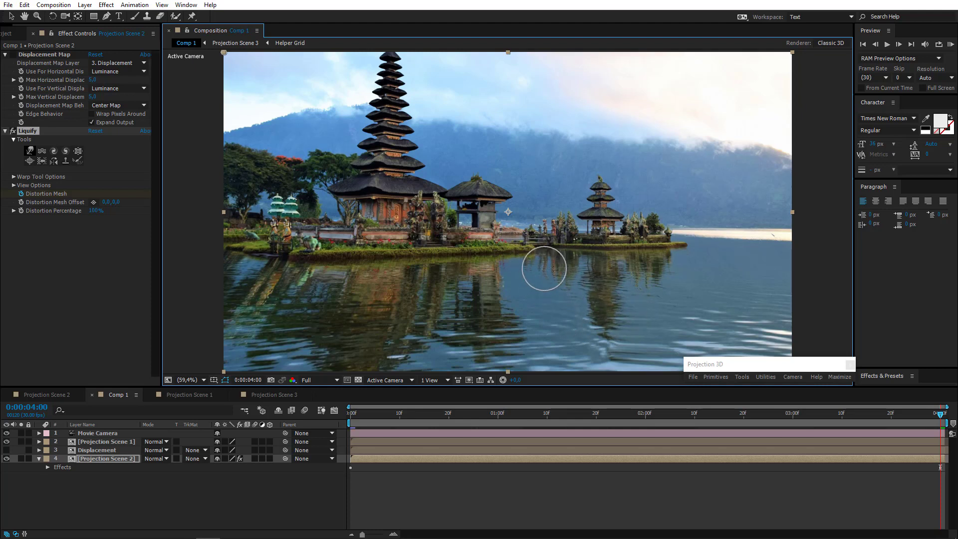
{"action": "left_click_drag", "start_coordinate": [560, 272], "coordinate": [547, 272]}
Step: Warp the large temple's and trees' reflections across the left half of the lake with the Liquify brush
{"action": "left_click_drag", "start_coordinate": [452, 309], "coordinate": [475, 306]}
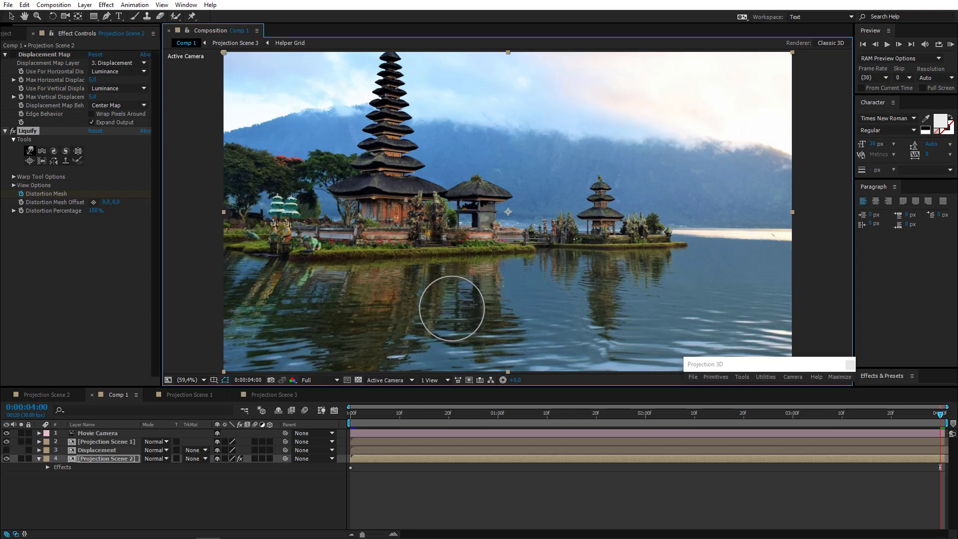
{"action": "mouse_move", "coordinate": [270, 302]}
{"action": "left_mouse_down"}
{"action": "mouse_move", "coordinate": [259, 301]}
{"action": "mouse_move", "coordinate": [293, 279]}
{"action": "left_mouse_up"}
{"action": "mouse_move", "coordinate": [261, 301]}
{"action": "left_mouse_down"}
{"action": "mouse_move", "coordinate": [277, 299]}
{"action": "mouse_move", "coordinate": [254, 314]}
{"action": "mouse_move", "coordinate": [267, 336]}
{"action": "mouse_move", "coordinate": [272, 283]}
{"action": "mouse_move", "coordinate": [239, 295]}
{"action": "mouse_move", "coordinate": [255, 306]}
{"action": "mouse_move", "coordinate": [246, 294]}
{"action": "left_mouse_up"}
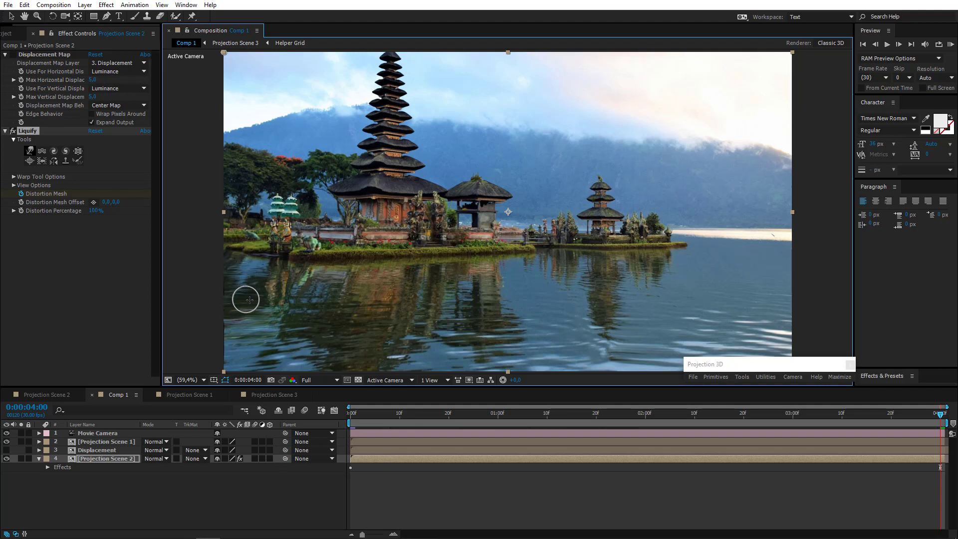
{"action": "left_click_drag", "start_coordinate": [267, 351], "coordinate": [272, 340]}
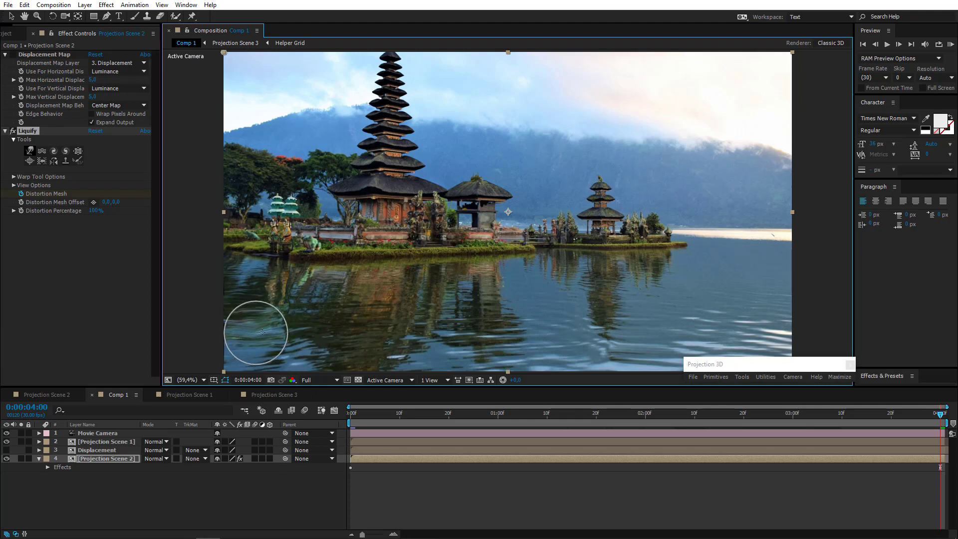
{"action": "mouse_move", "coordinate": [310, 314]}
{"action": "left_mouse_down"}
{"action": "mouse_move", "coordinate": [334, 316]}
{"action": "mouse_move", "coordinate": [337, 303]}
{"action": "mouse_move", "coordinate": [263, 293]}
{"action": "mouse_move", "coordinate": [370, 310]}
{"action": "mouse_move", "coordinate": [378, 339]}
{"action": "mouse_move", "coordinate": [355, 359]}
{"action": "mouse_move", "coordinate": [433, 357]}
{"action": "mouse_move", "coordinate": [408, 325]}
{"action": "mouse_move", "coordinate": [409, 302]}
{"action": "left_mouse_up"}
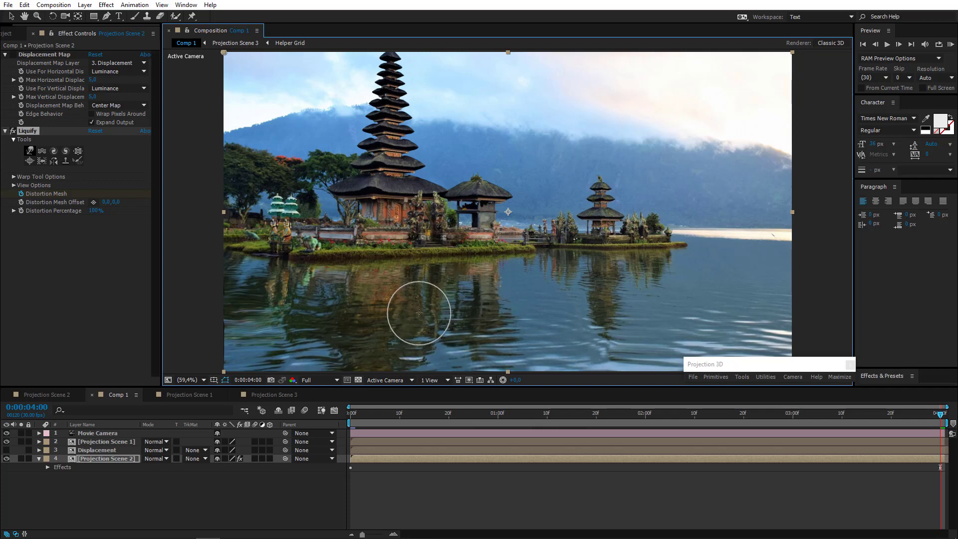
Step: Scrub Comp 1 to check the warped reflections and touch up the water in the lake's lower-left corner at 0:00:04:00
{"action": "key", "text": "comma"}
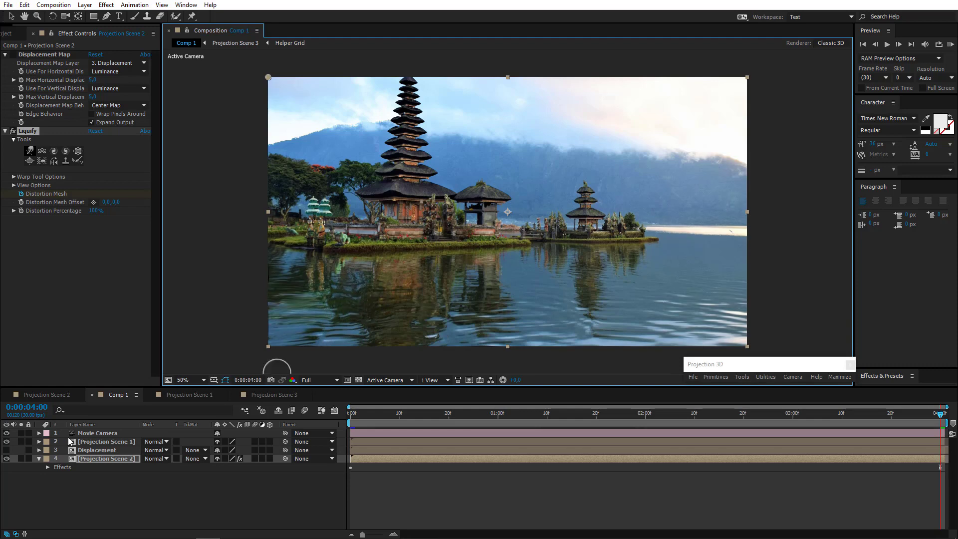
{"action": "left_click_drag", "start_coordinate": [361, 417], "coordinate": [648, 424]}
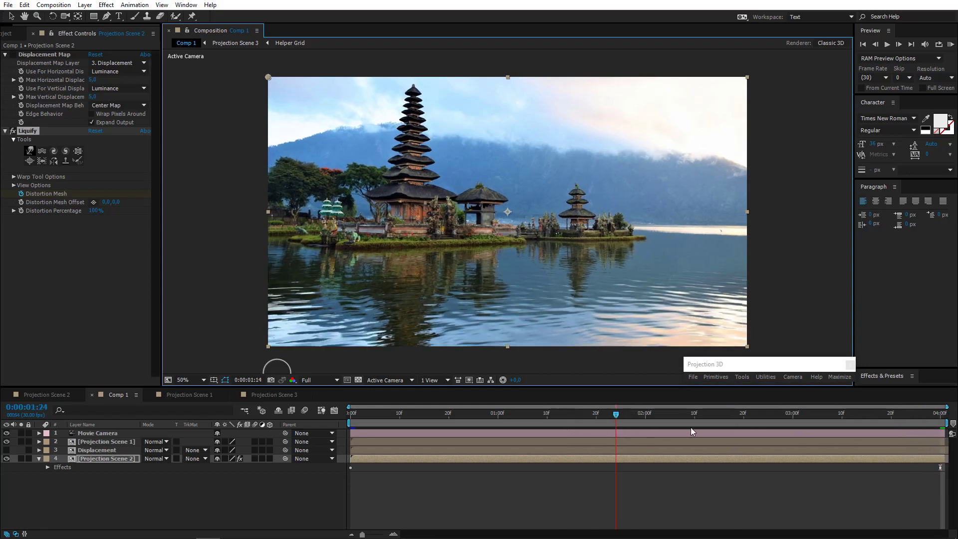
{"action": "left_click", "coordinate": [366, 403]}
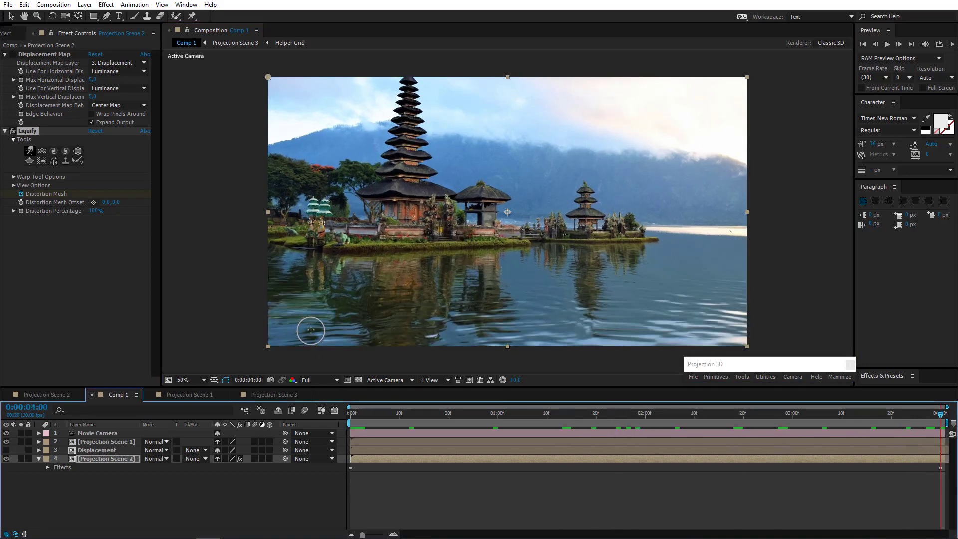
{"action": "left_click_drag", "start_coordinate": [304, 337], "coordinate": [320, 337]}
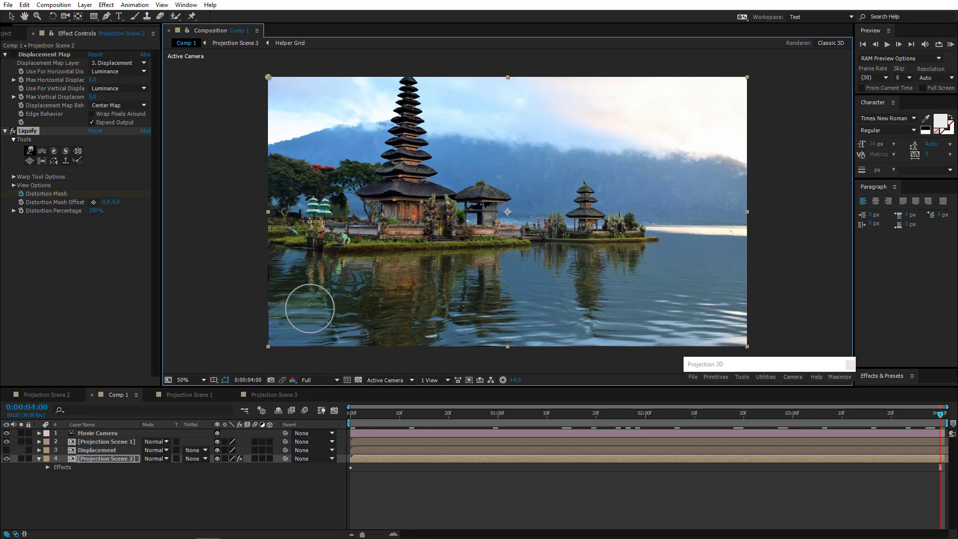
Step: Scrub between the start and 0:00:04:00, retouch the water along the photo's left edge, and return to the start
{"action": "key", "text": "Home"}
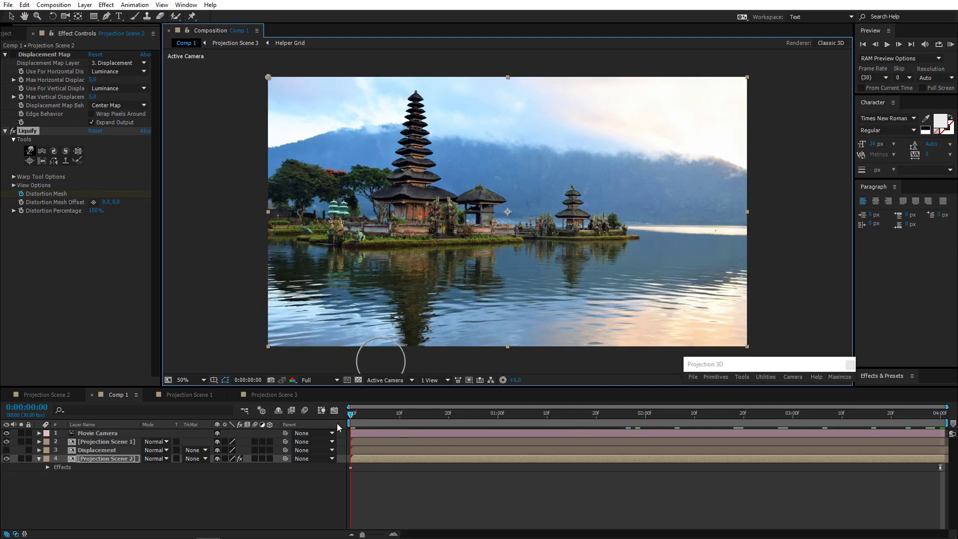
{"action": "left_click_drag", "start_coordinate": [363, 427], "coordinate": [943, 449]}
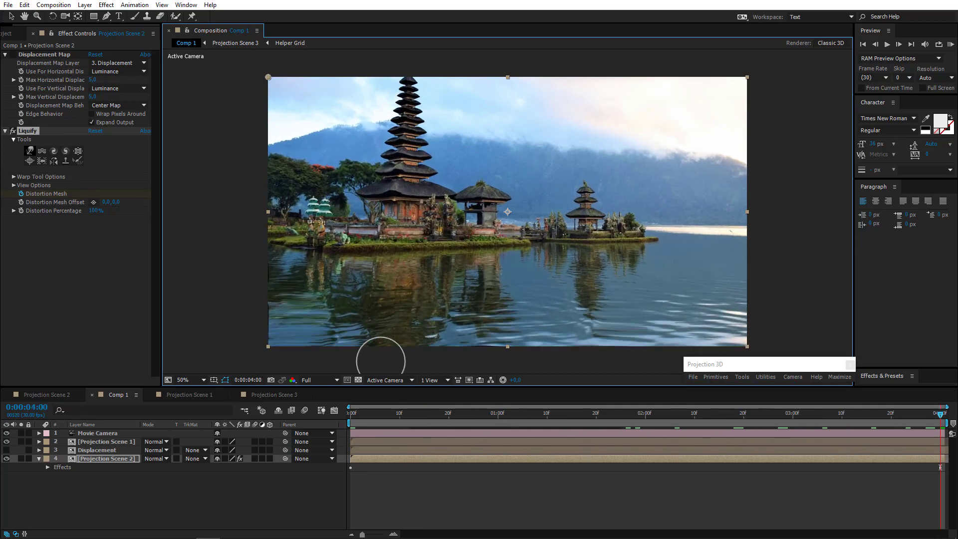
{"action": "left_click_drag", "start_coordinate": [781, 452], "coordinate": [953, 458]}
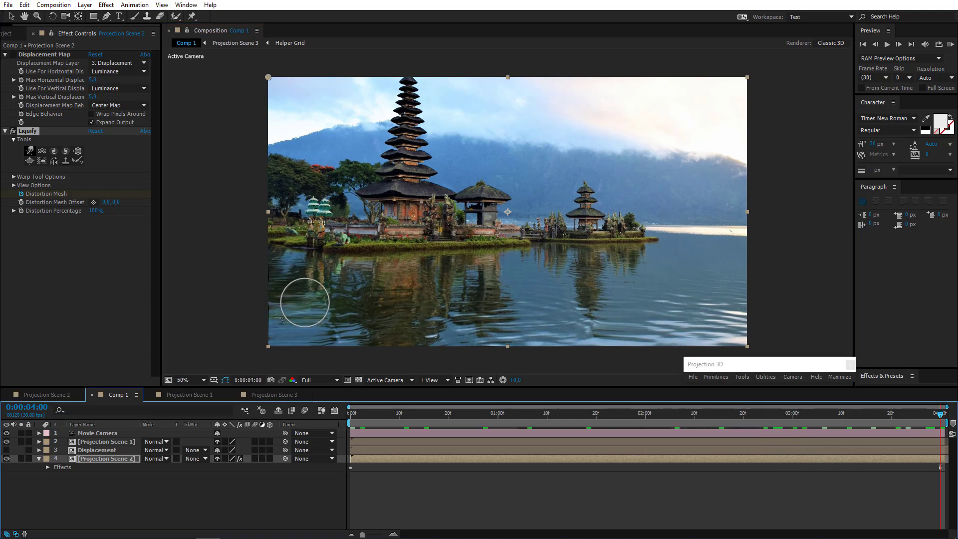
{"action": "left_click", "coordinate": [285, 294]}
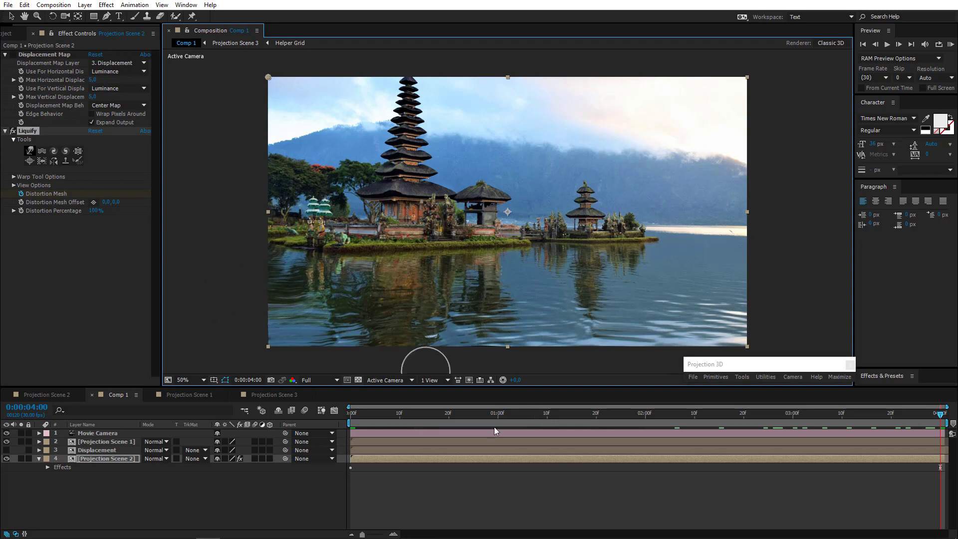
{"action": "left_click_drag", "start_coordinate": [401, 423], "coordinate": [940, 419]}
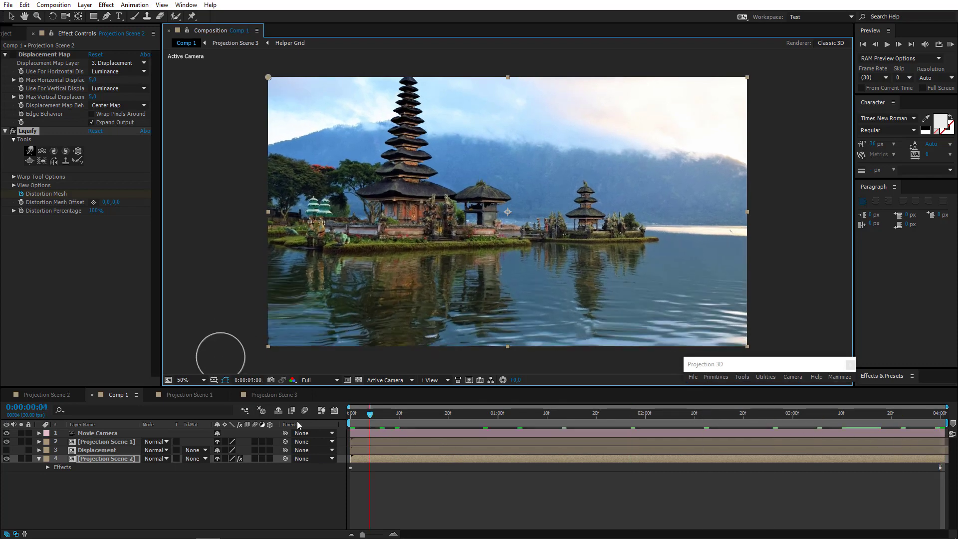
{"action": "key", "text": "Home"}
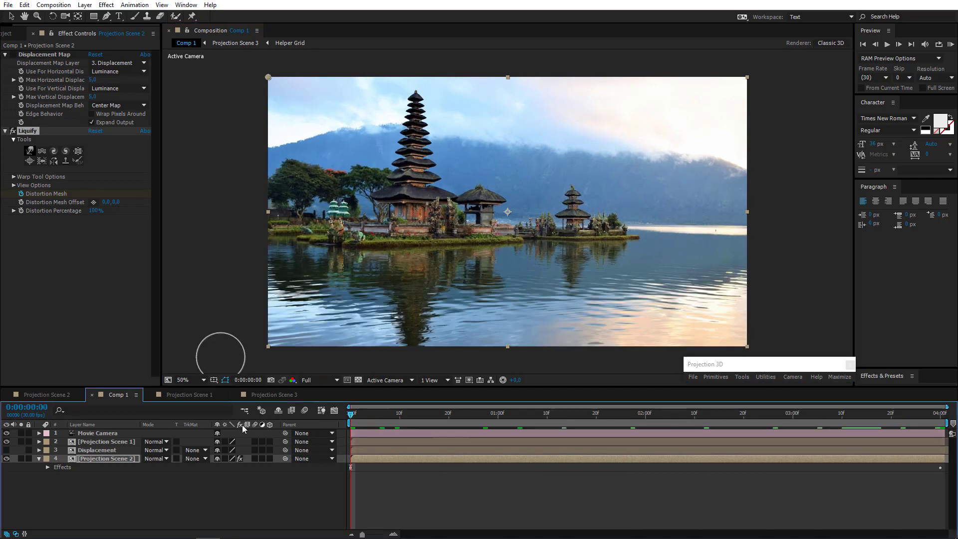
Step: Re-enable the Displacement Map on Projection Scene 2 and preview Comp 1 from the start with both effects active
{"action": "left_click", "coordinate": [13, 55]}
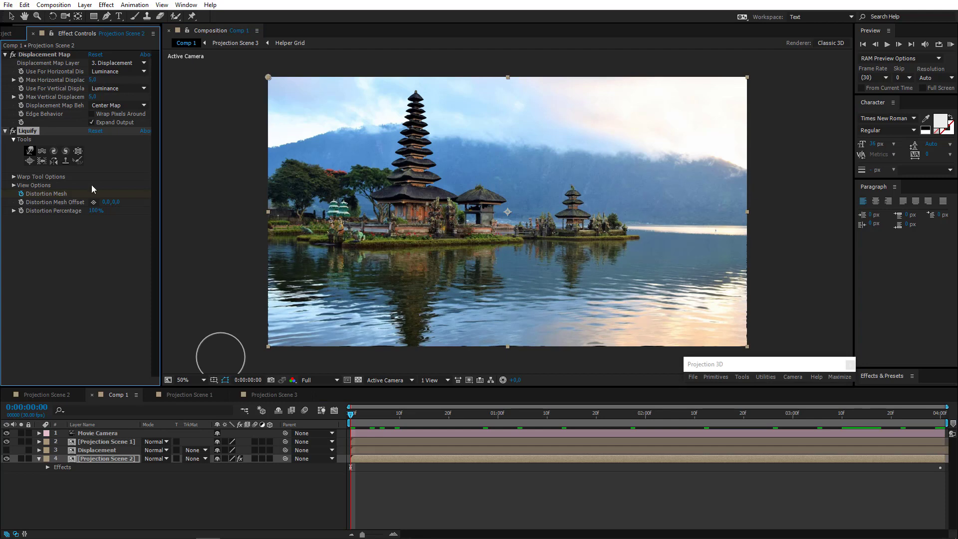
{"action": "left_click", "coordinate": [324, 423]}
{"action": "left_click", "coordinate": [11, 17]}
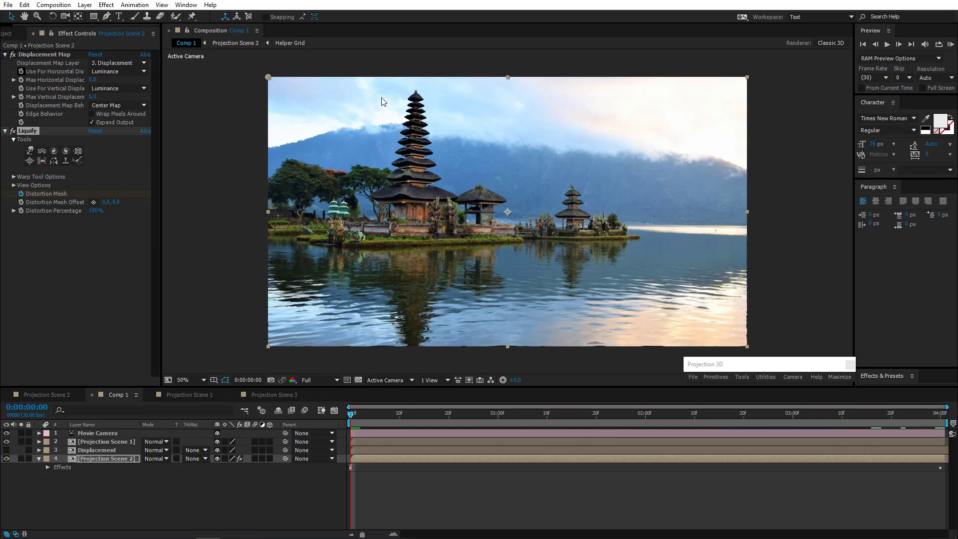
{"action": "left_click", "coordinate": [951, 44]}
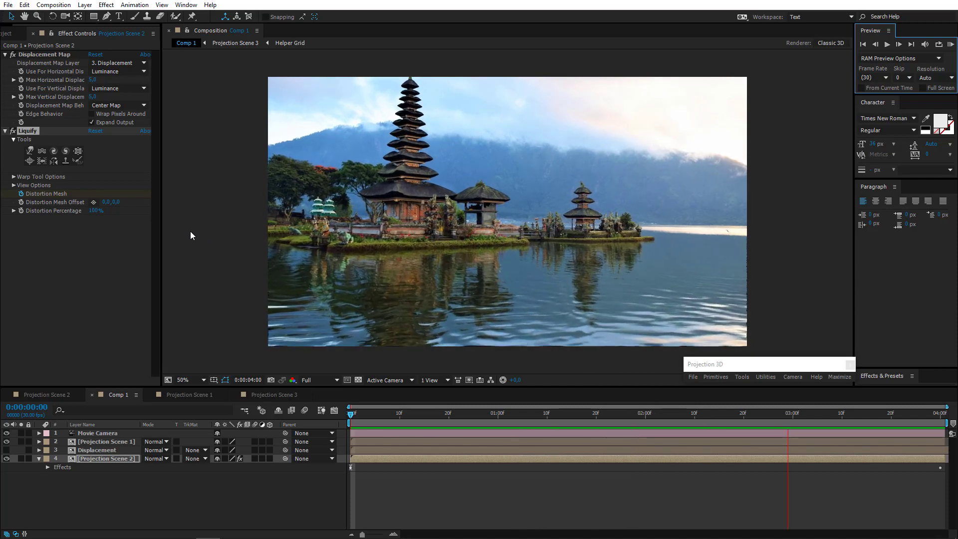
{"action": "key", "text": "space"}
{"action": "left_click_drag", "start_coordinate": [471, 424], "coordinate": [366, 424]}
{"action": "key", "text": "space"}
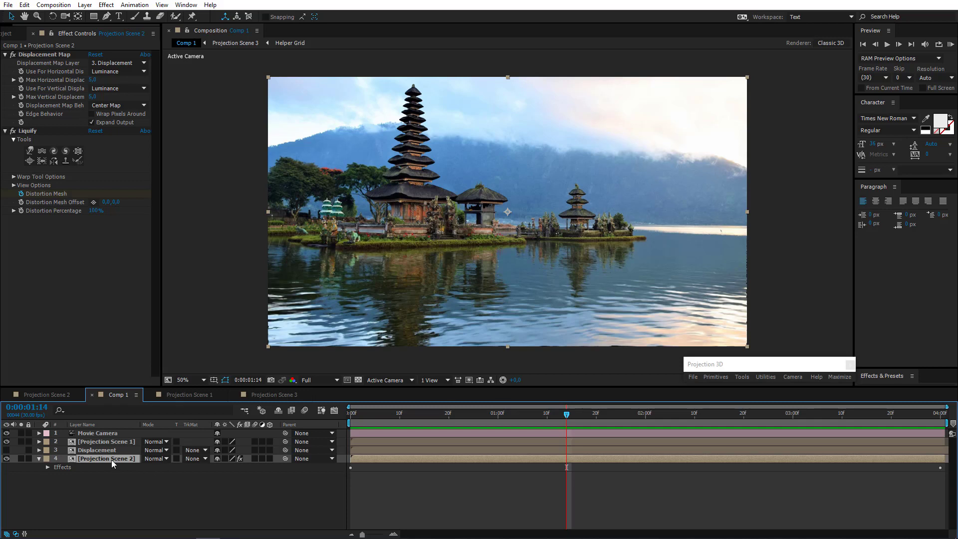
Step: Duplicate the Projection Scene 2 layer, delete Displacement Map and Liquify from the lower copy, and preview Comp 1
{"action": "key", "text": "ctrl+d"}
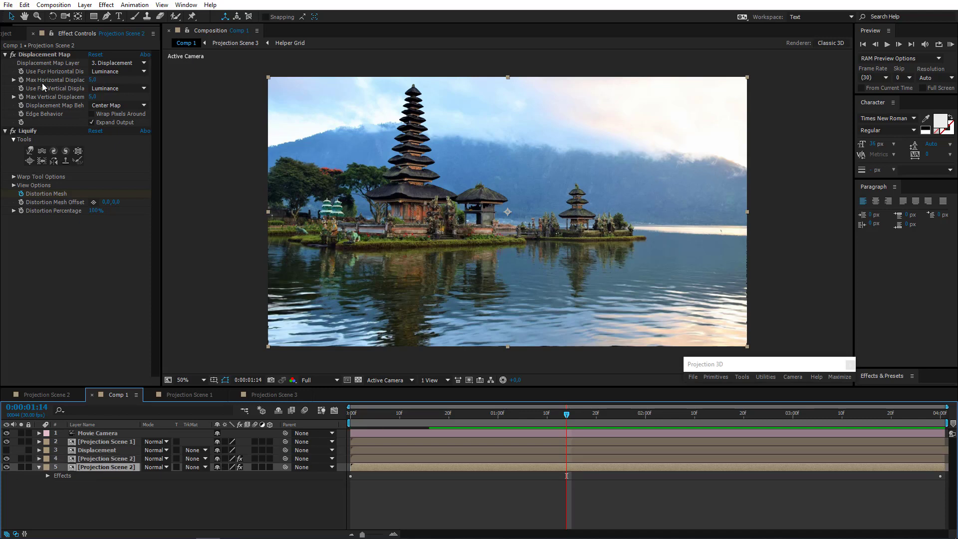
{"action": "left_click", "coordinate": [47, 57]}
{"action": "key", "text": "Delete"}
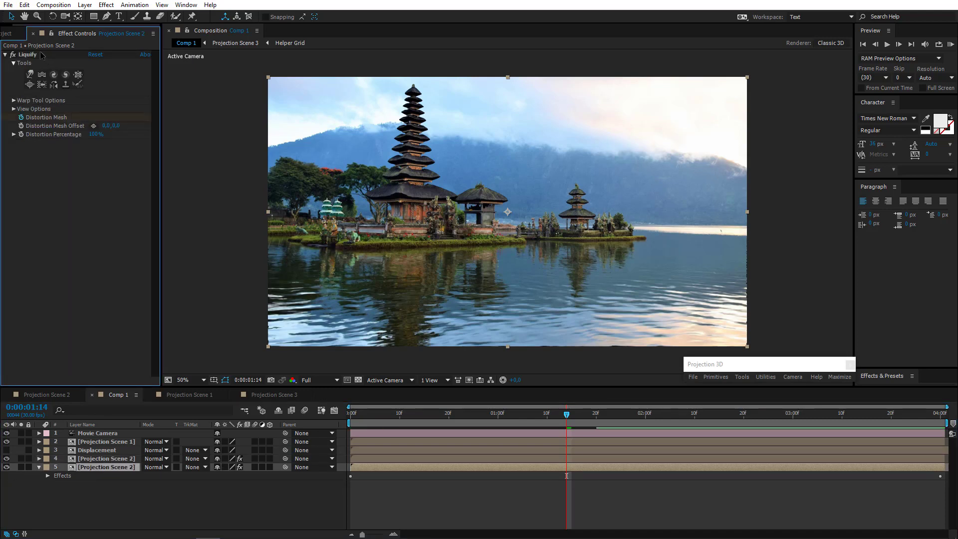
{"action": "left_click", "coordinate": [43, 54]}
{"action": "key", "text": "Delete"}
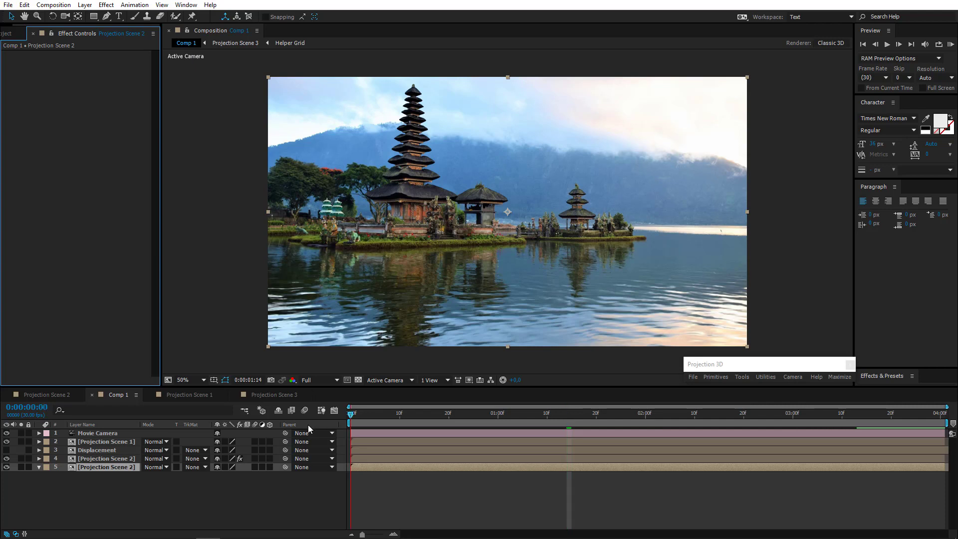
{"action": "left_click", "coordinate": [310, 429]}
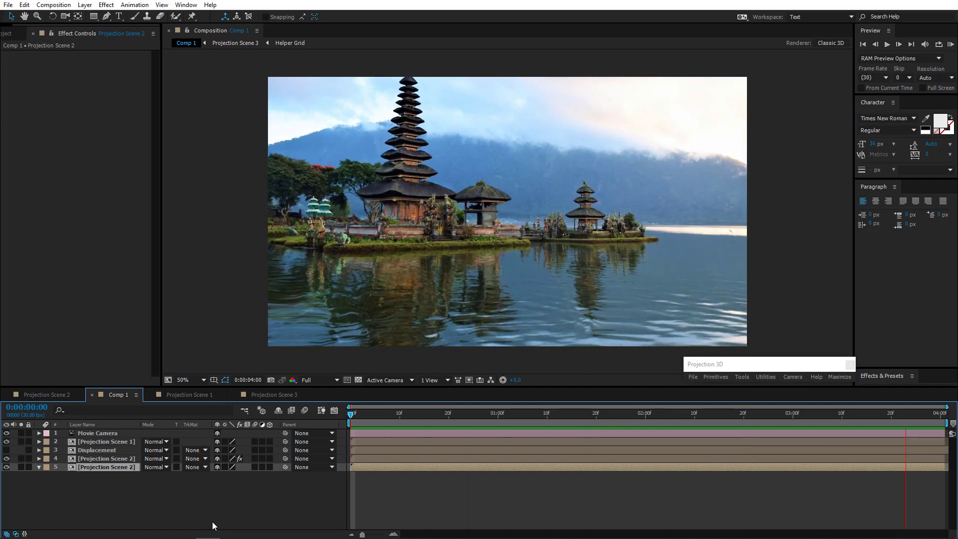
{"action": "key", "text": "space"}
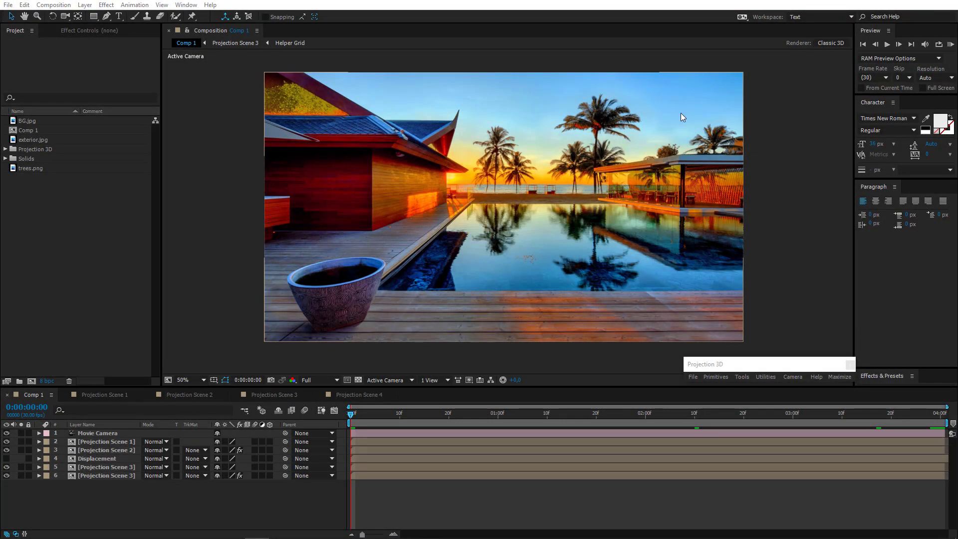
Step: Go to 0:00:04:00 in Comp 1 and toggle Liquify on the lower Projection Scene 3 layer to compare the pool reflections
{"action": "left_click", "coordinate": [948, 415]}
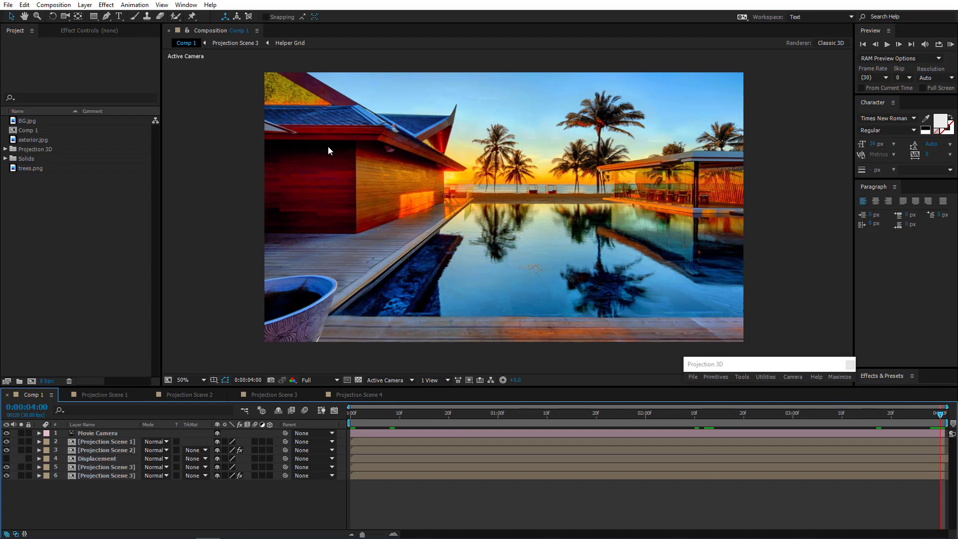
{"action": "left_click", "coordinate": [73, 33]}
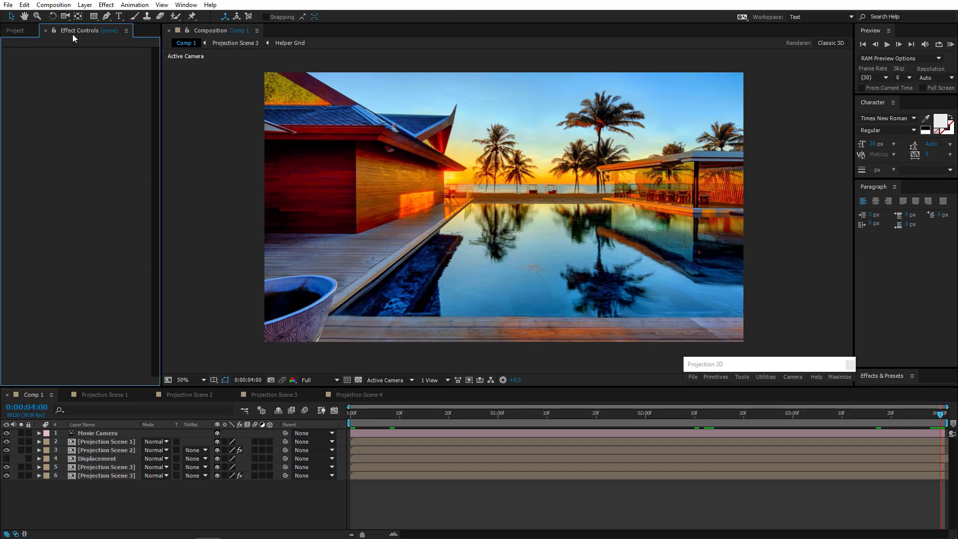
{"action": "left_click", "coordinate": [86, 477]}
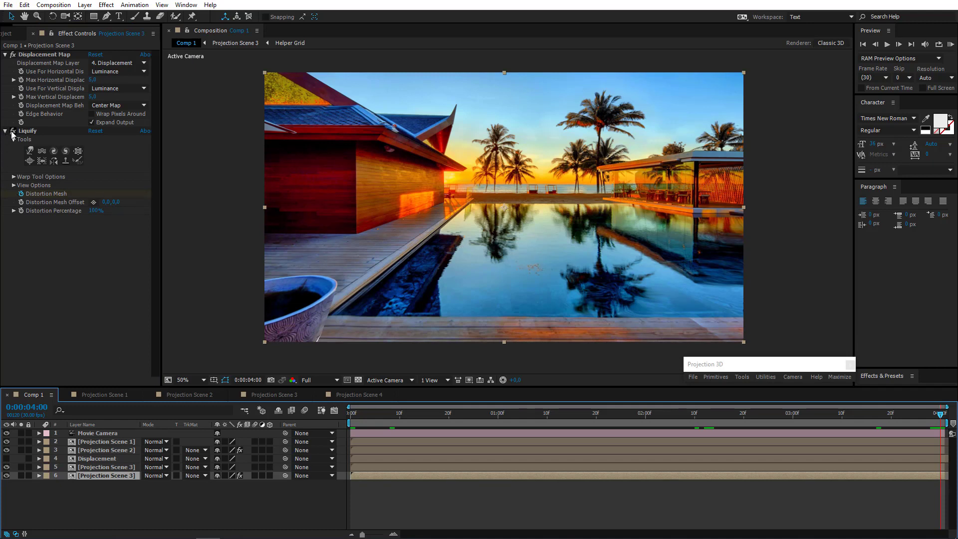
{"action": "left_click", "coordinate": [12, 132]}
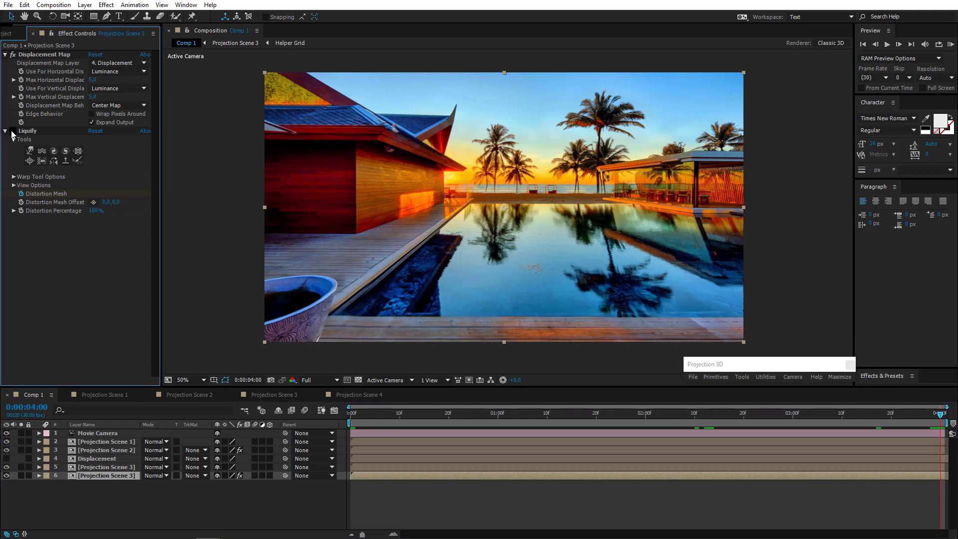
{"action": "left_click", "coordinate": [12, 131]}
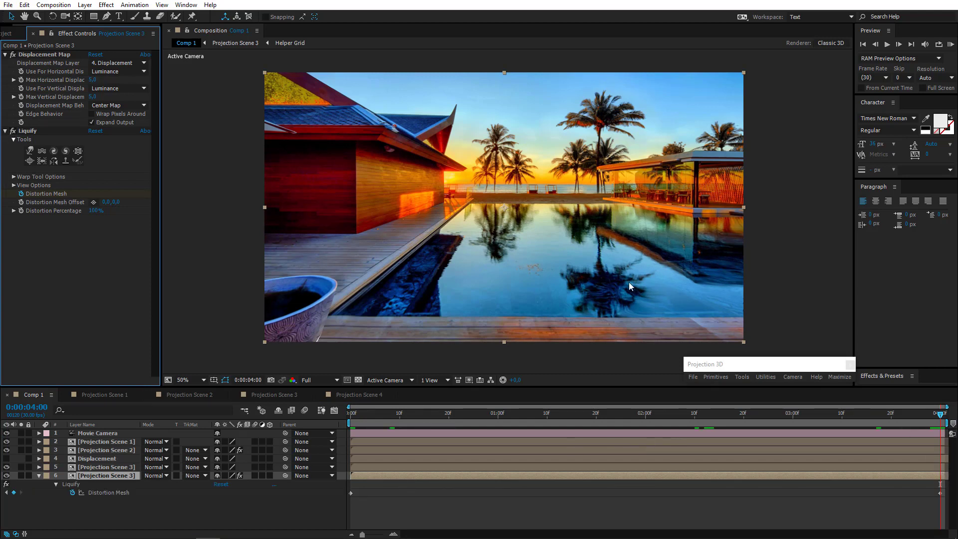
{"action": "left_click", "coordinate": [13, 132]}
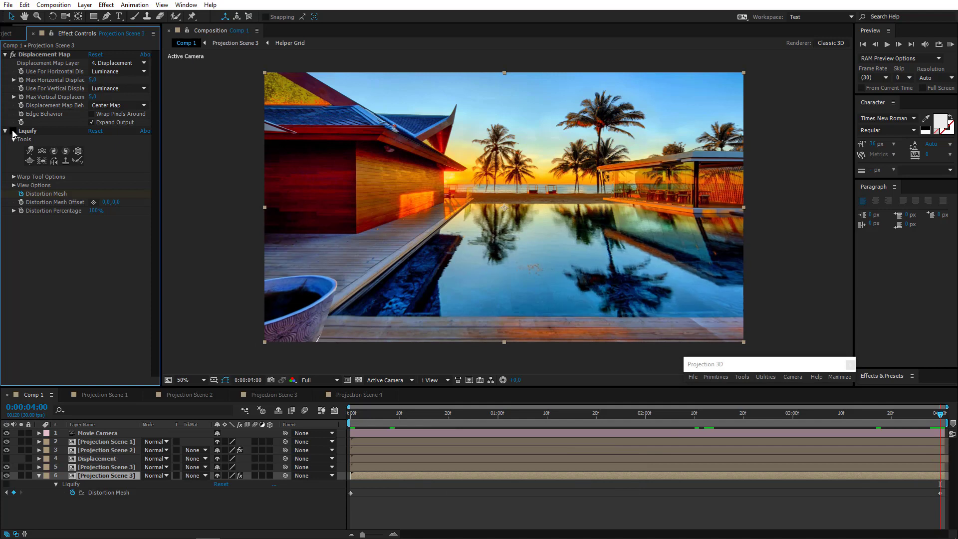
{"action": "left_click", "coordinate": [12, 131]}
Step: Inspect the Displacement Map and its Fractal Noise plane in Projection Scene 4, and preview Comp 1 from the start
{"action": "left_click", "coordinate": [37, 55]}
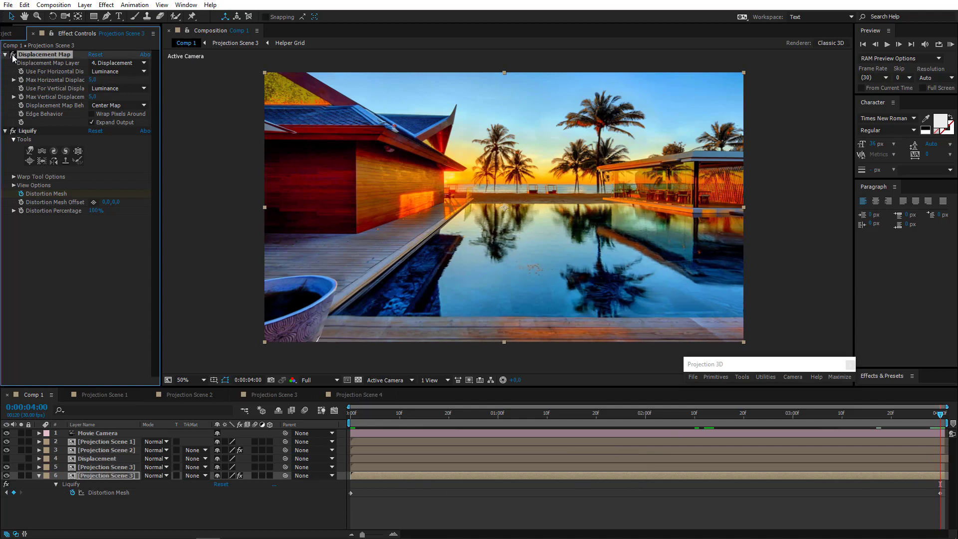
{"action": "left_click", "coordinate": [370, 394]}
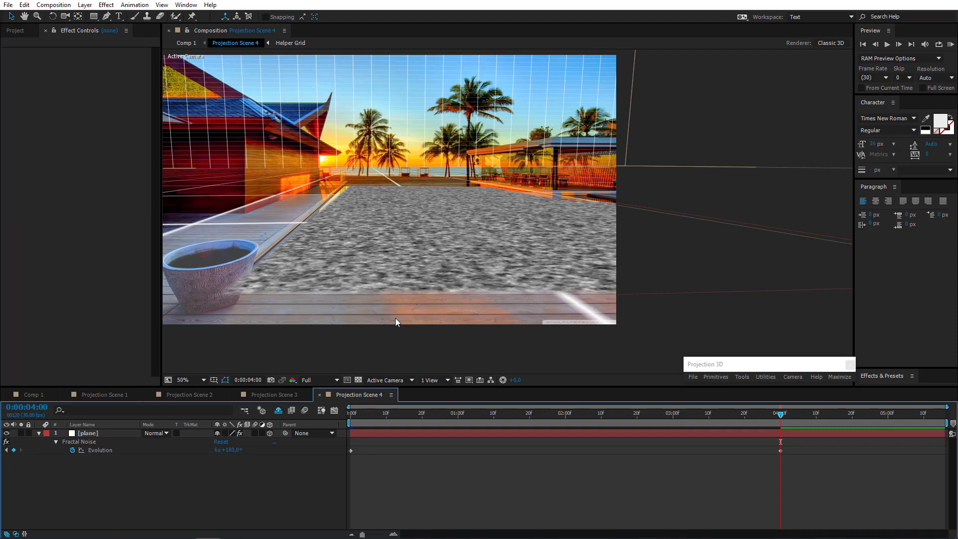
{"action": "left_click", "coordinate": [33, 394]}
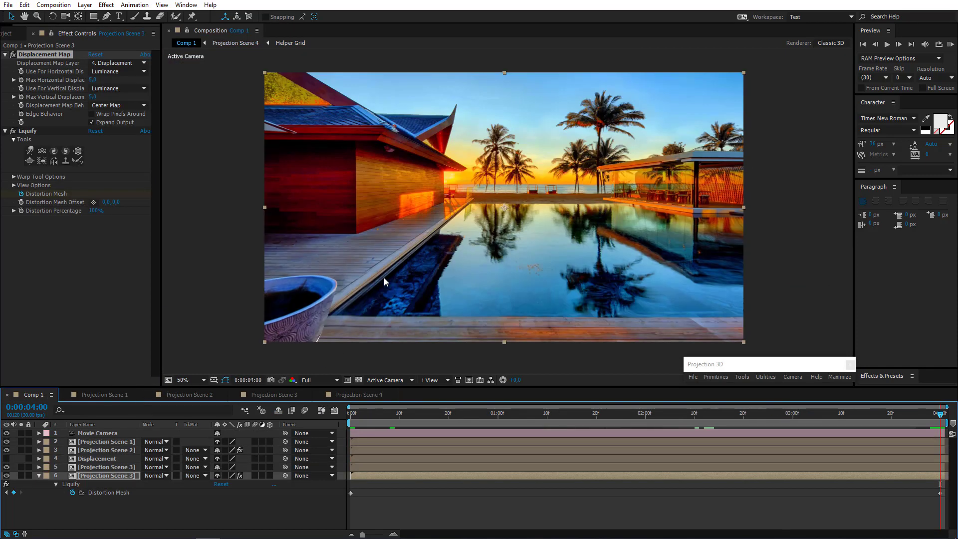
{"action": "key", "text": "Home"}
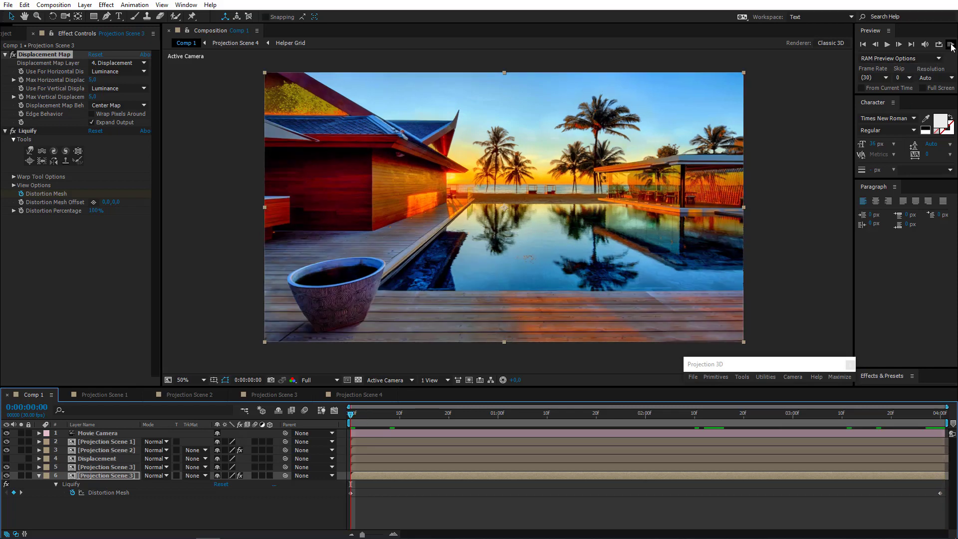
{"action": "left_click", "coordinate": [947, 45]}
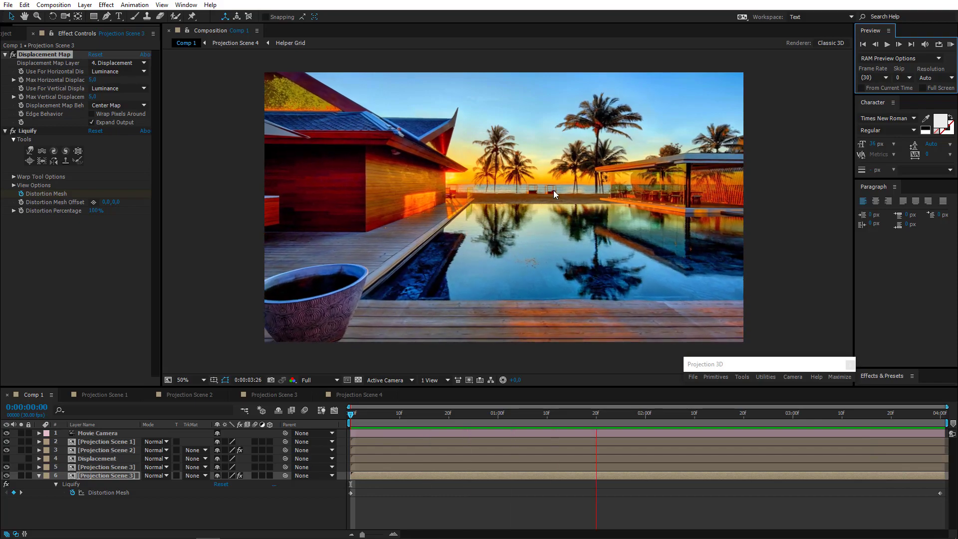
{"action": "key", "text": "space"}
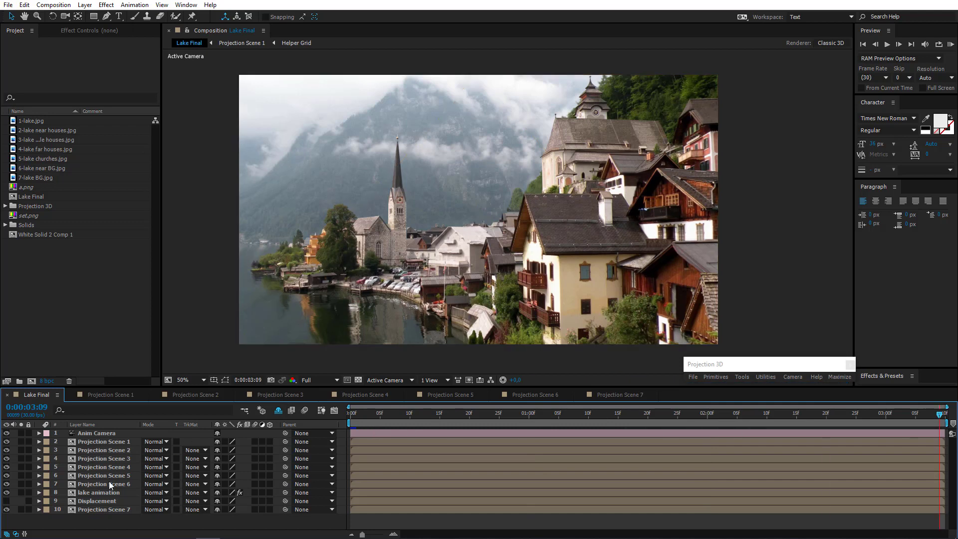
Step: Examine Liquify and Displacement Map on the lake animation layer, inspect the Displacement precomp's noise, and return to Lake Final
{"action": "left_click", "coordinate": [97, 509]}
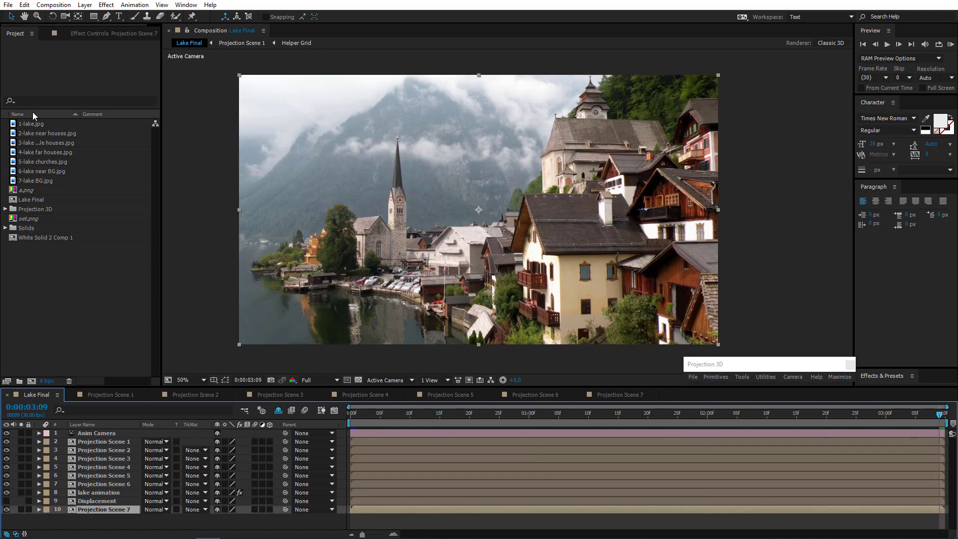
{"action": "left_click", "coordinate": [97, 32]}
{"action": "left_click", "coordinate": [98, 492]}
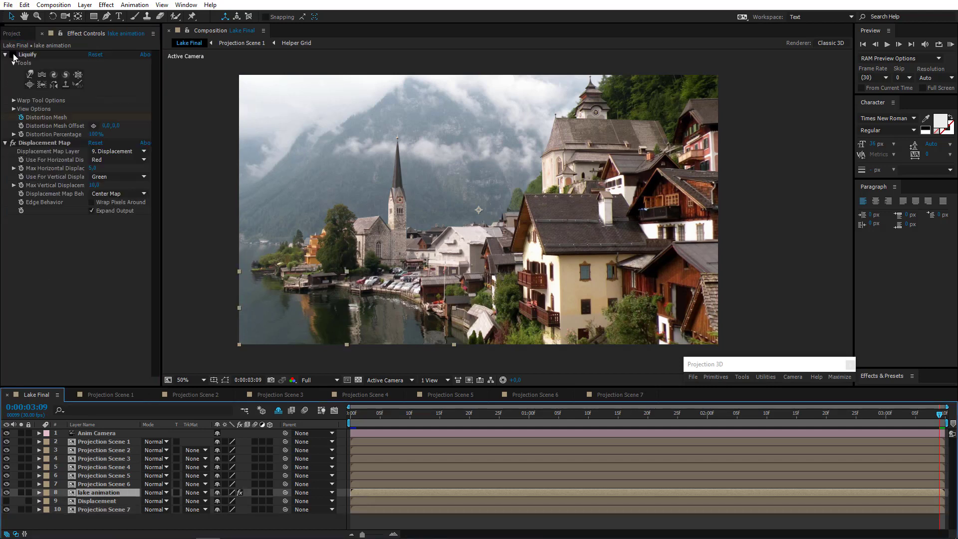
{"action": "left_click", "coordinate": [13, 56]}
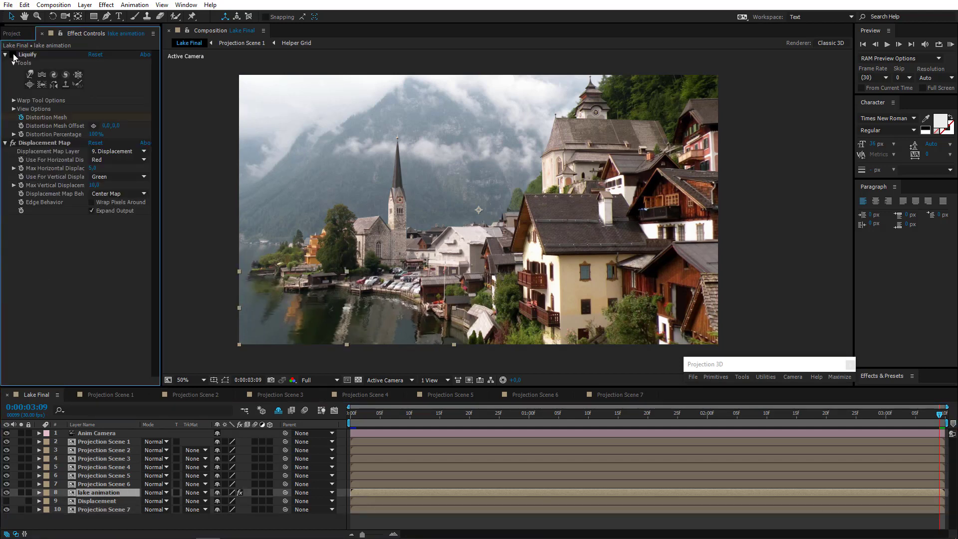
{"action": "double_click", "coordinate": [92, 501]}
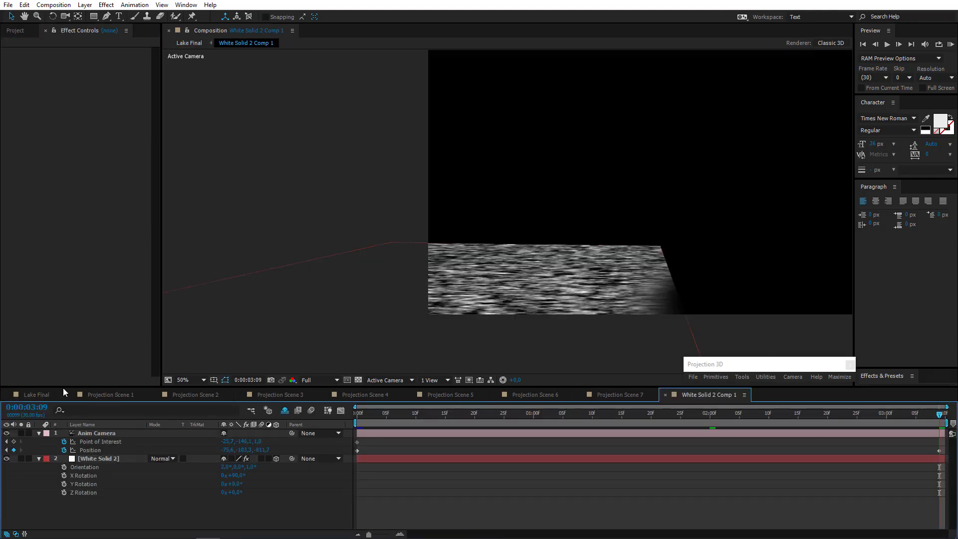
{"action": "left_click", "coordinate": [33, 395]}
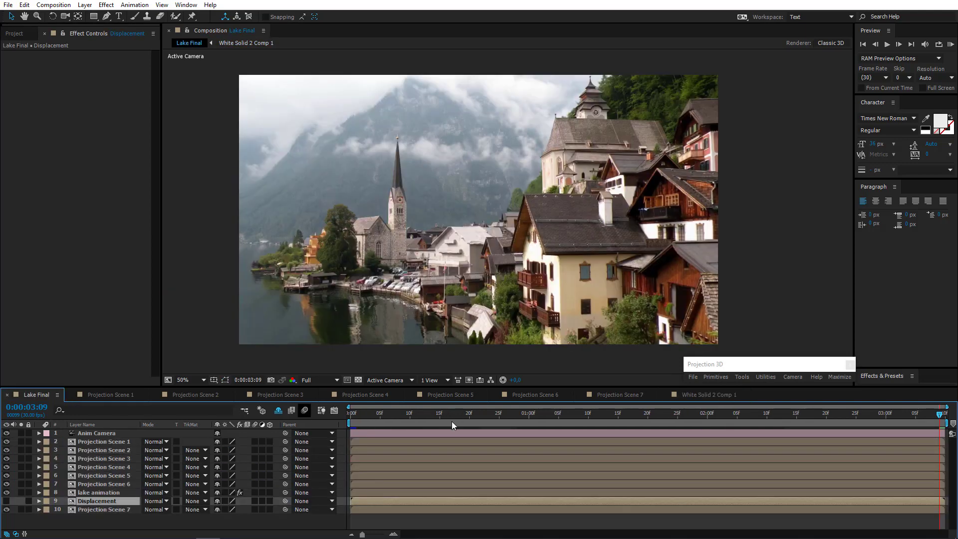
Step: Preview Lake Final from the start and scrub through it to check the moving lake water
{"action": "key", "text": "Home"}
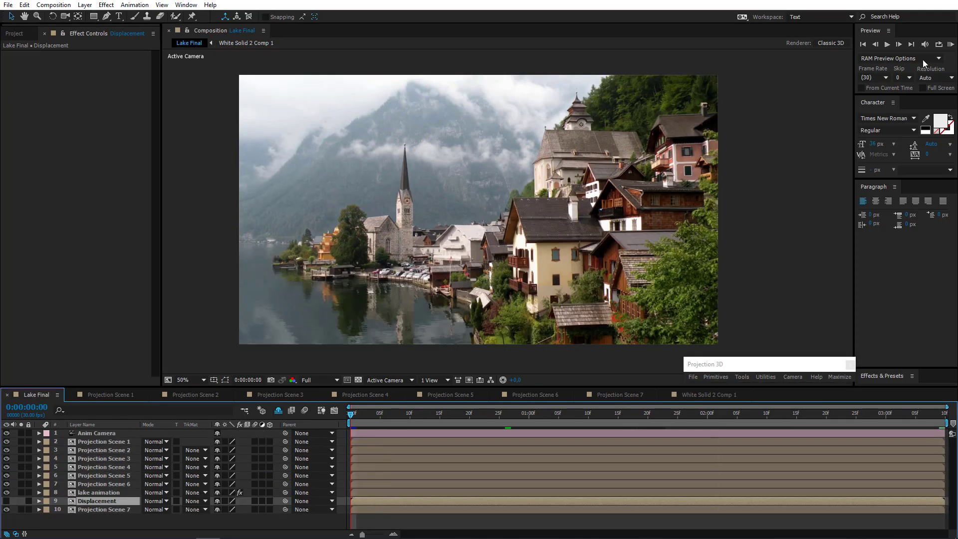
{"action": "left_click", "coordinate": [951, 45]}
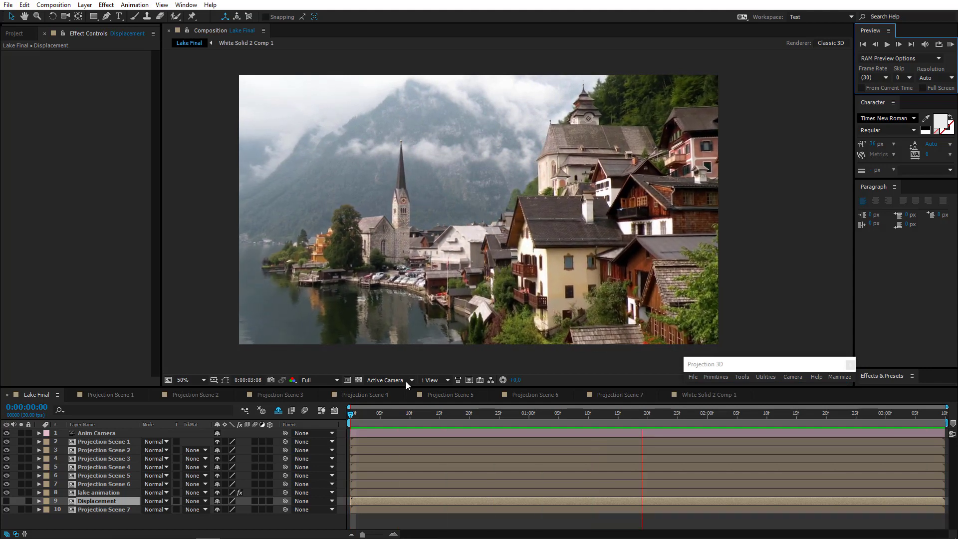
{"action": "key", "text": "space"}
{"action": "left_click_drag", "start_coordinate": [363, 415], "coordinate": [909, 419]}
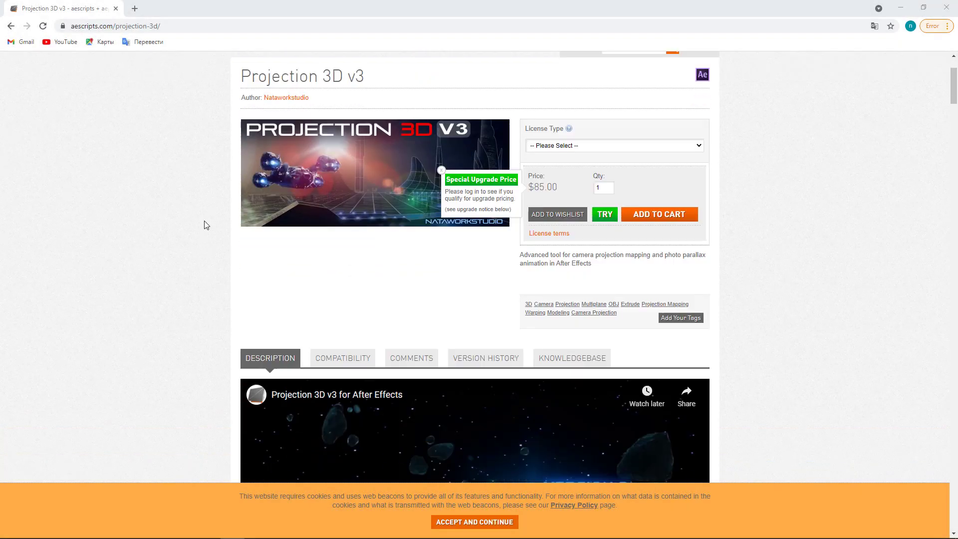
Step: Find the Advanced Modeling Techniques tutorial on the aescripts Projection 3D page, open it, and skim through the video
{"action": "scroll", "coordinate": [204, 222], "scroll_direction": "down", "scroll_amount": 15}
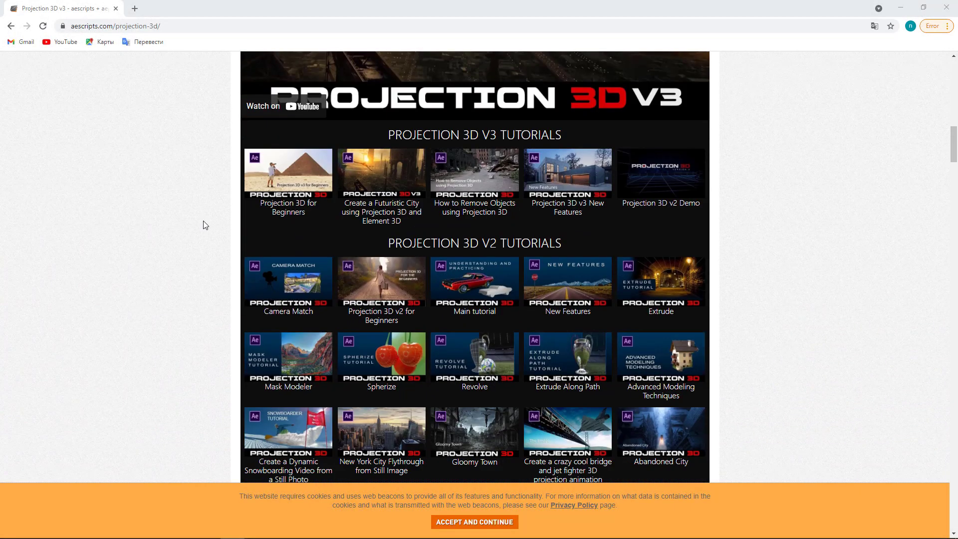
{"action": "left_click", "coordinate": [659, 366]}
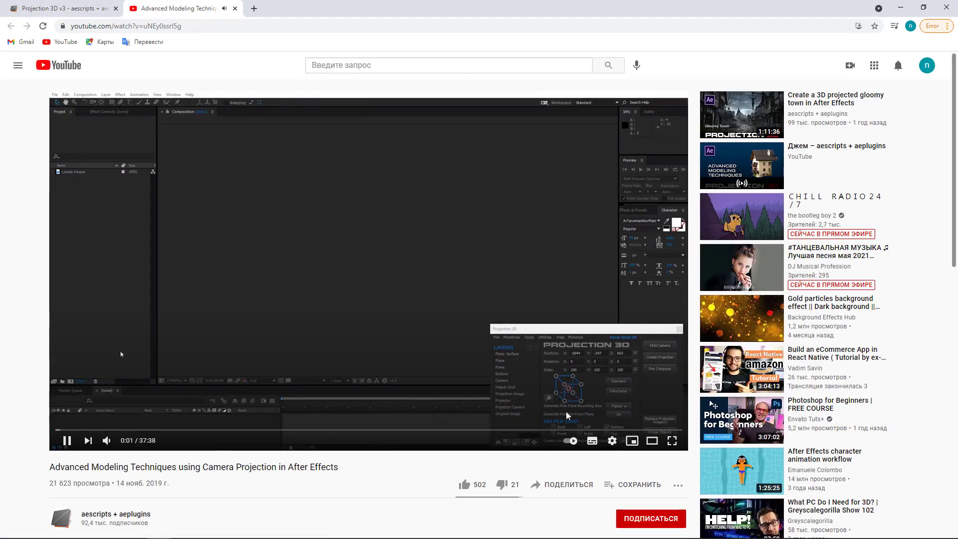
{"action": "left_click", "coordinate": [657, 429]}
{"action": "left_click", "coordinate": [673, 430]}
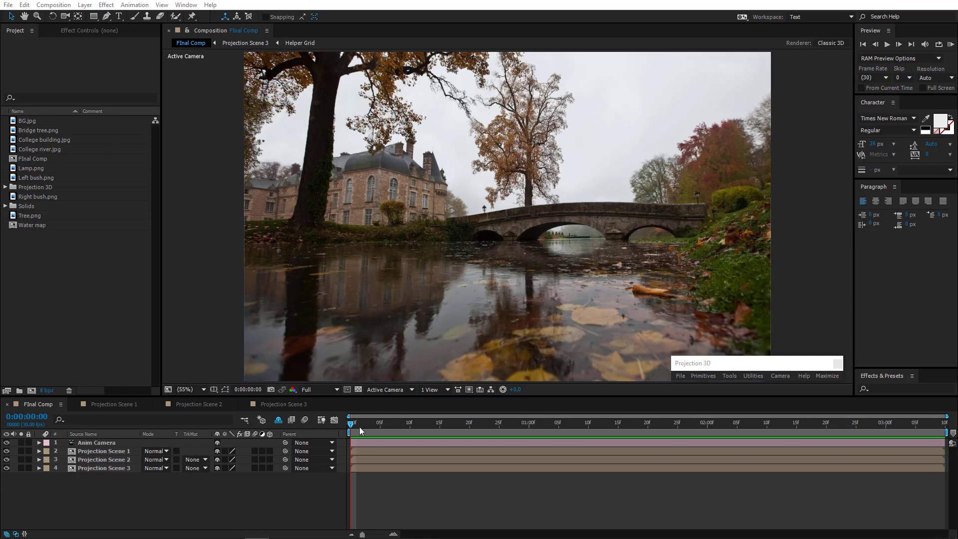
Step: Scrub FInal Comp from the start to 0:00:03:09 to check the river reflections, and return to the start
{"action": "left_click_drag", "start_coordinate": [351, 425], "coordinate": [940, 439]}
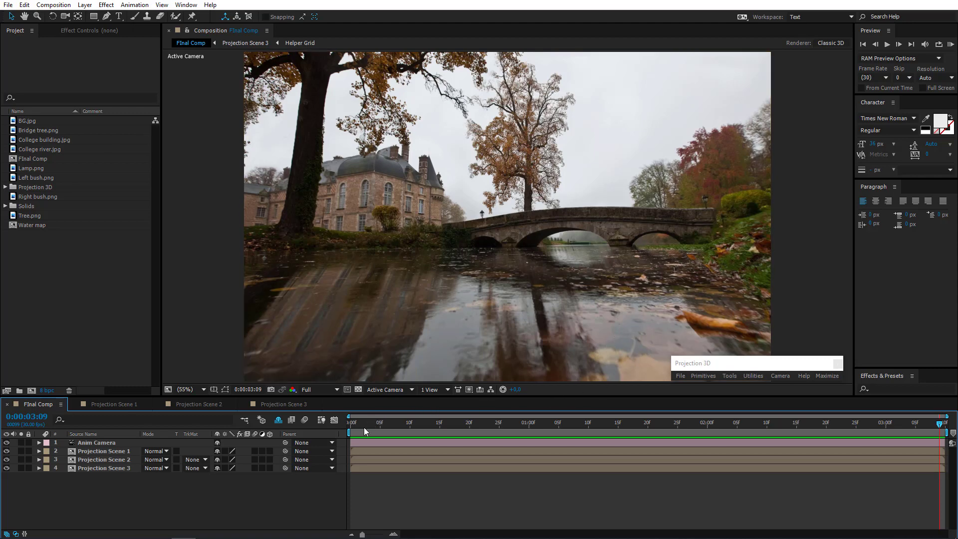
{"action": "left_click_drag", "start_coordinate": [364, 427], "coordinate": [281, 447]}
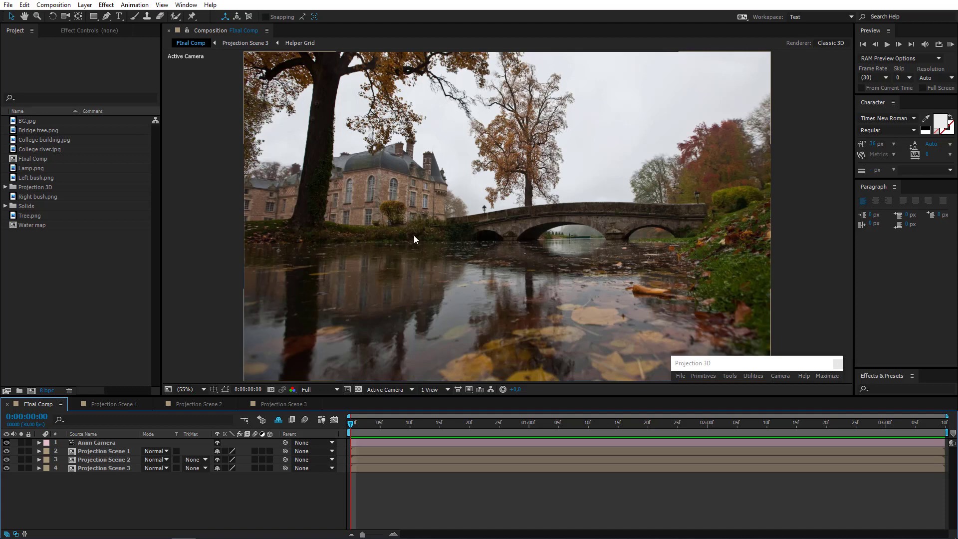
Step: Switch to Photoshop and clone clear water over the middle of the building's reflection in BG.jpg
{"action": "mouse_move", "coordinate": [170, 537]}
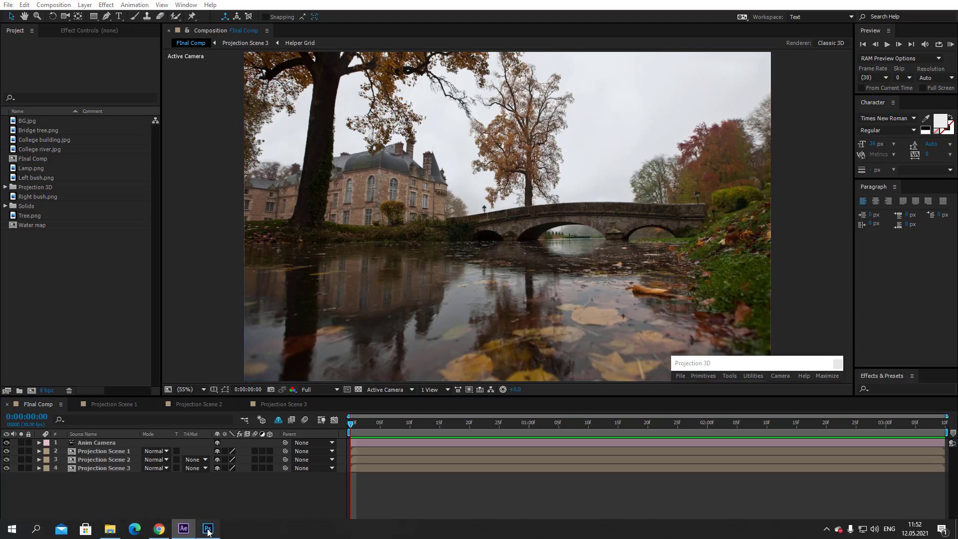
{"action": "left_click", "coordinate": [209, 534]}
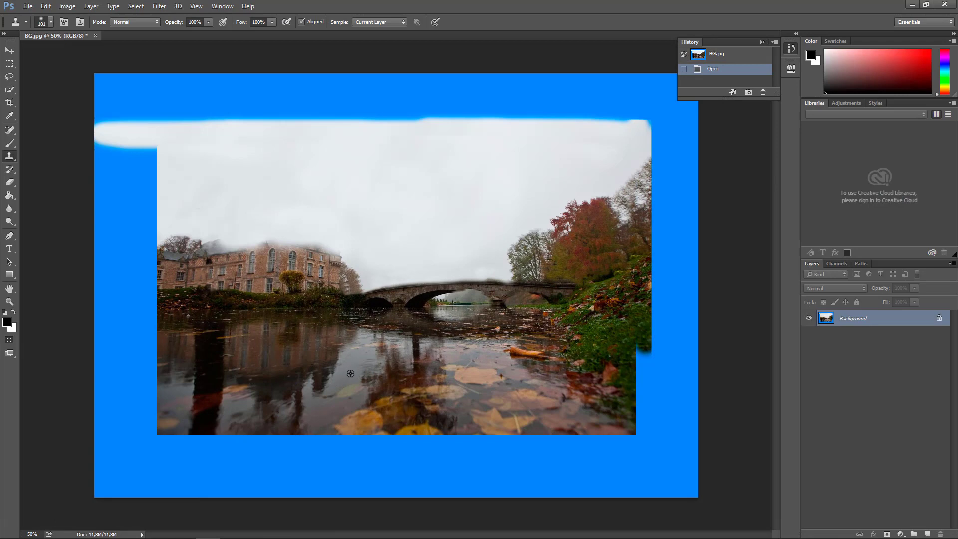
{"action": "left_click", "coordinate": [335, 365]}
{"action": "left_click", "coordinate": [332, 368]}
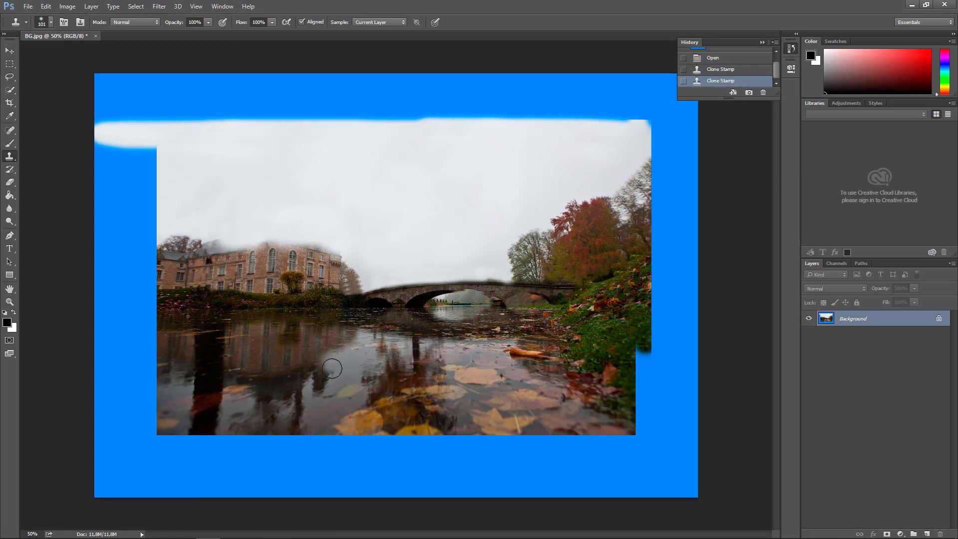
{"action": "left_click", "coordinate": [320, 381]}
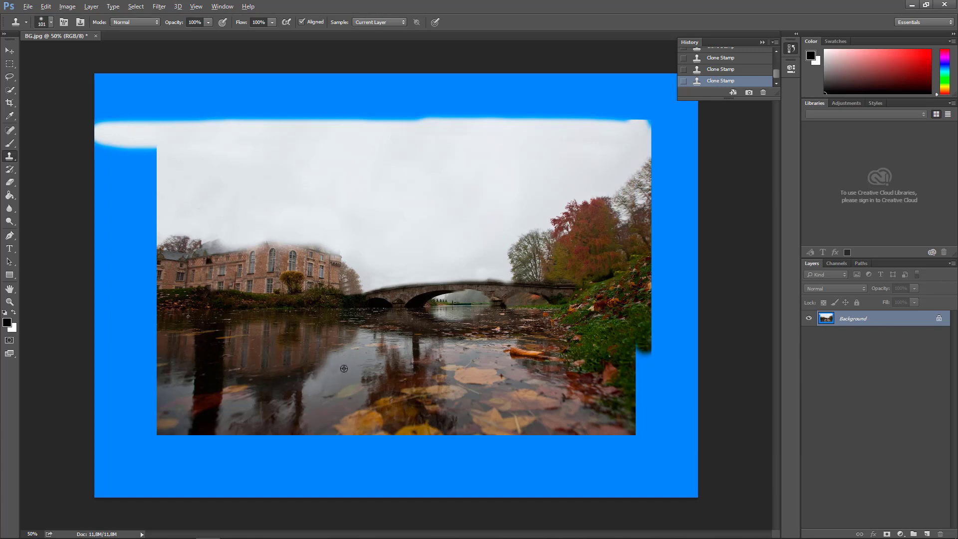
{"action": "mouse_move", "coordinate": [299, 376]}
{"action": "left_mouse_down"}
{"action": "mouse_move", "coordinate": [277, 354]}
{"action": "mouse_move", "coordinate": [342, 361]}
{"action": "mouse_move", "coordinate": [332, 366]}
{"action": "mouse_move", "coordinate": [348, 342]}
{"action": "mouse_move", "coordinate": [275, 338]}
{"action": "left_mouse_up"}
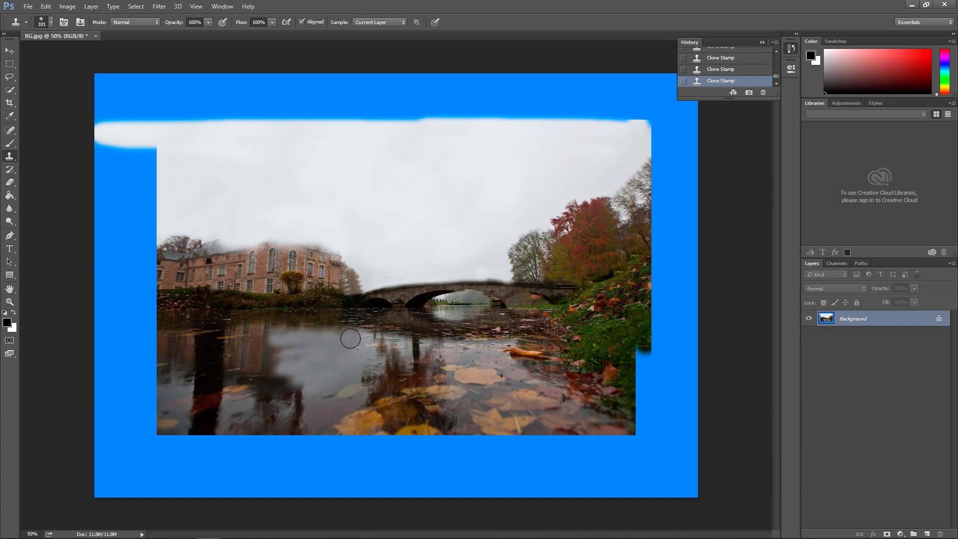
{"action": "left_click_drag", "start_coordinate": [350, 338], "coordinate": [260, 334]}
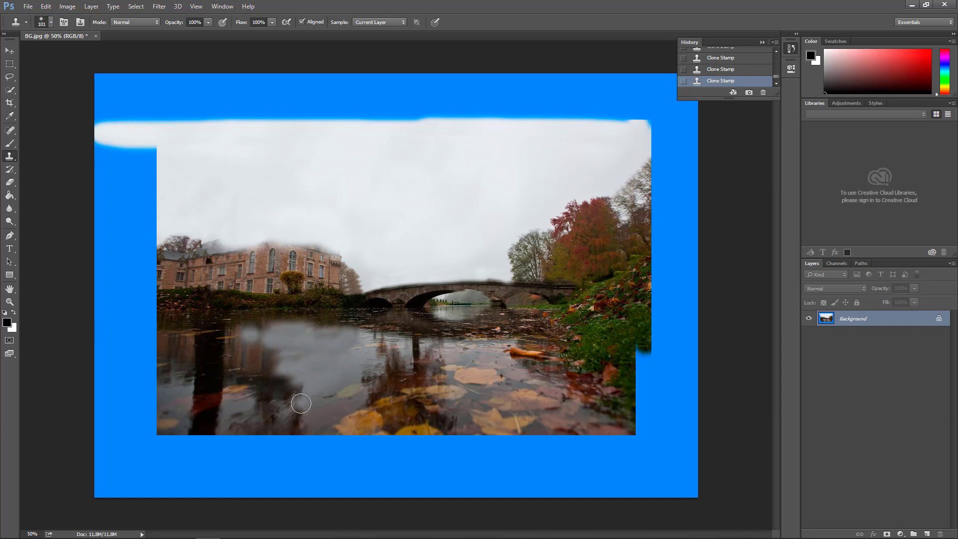
{"action": "left_click_drag", "start_coordinate": [301, 403], "coordinate": [299, 373]}
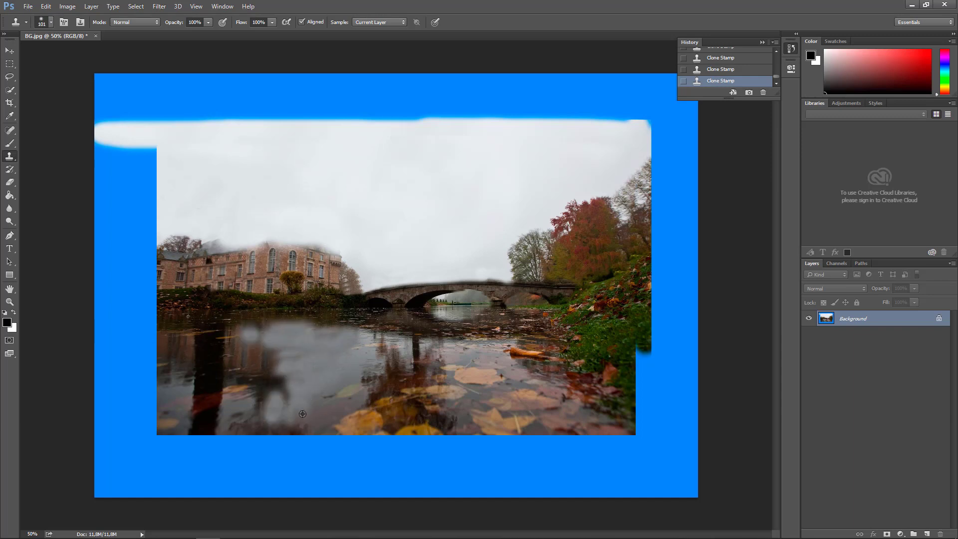
Step: Clone resampled water over the remaining lower part of the building's reflection near the photo's bottom edge
{"action": "left_click", "coordinate": [321, 413], "text": "alt"}
{"action": "mouse_move", "coordinate": [275, 418]}
{"action": "left_mouse_down"}
{"action": "mouse_move", "coordinate": [228, 414]}
{"action": "mouse_move", "coordinate": [310, 409]}
{"action": "mouse_move", "coordinate": [272, 398]}
{"action": "mouse_move", "coordinate": [289, 394]}
{"action": "mouse_move", "coordinate": [271, 404]}
{"action": "mouse_move", "coordinate": [252, 384]}
{"action": "mouse_move", "coordinate": [302, 371]}
{"action": "mouse_move", "coordinate": [275, 353]}
{"action": "mouse_move", "coordinate": [247, 352]}
{"action": "mouse_move", "coordinate": [303, 375]}
{"action": "left_mouse_up"}
{"action": "left_click", "coordinate": [315, 405], "text": "alt"}
{"action": "left_click", "coordinate": [298, 366], "text": "alt"}
{"action": "left_click", "coordinate": [327, 358], "text": "alt"}
Step: Enlarge the Clone Stamp brush to 153 px and clone water over the reflection's remaining edge and the lower tree trunk's reflection
{"action": "right_click", "coordinate": [246, 383], "text": "alt"}
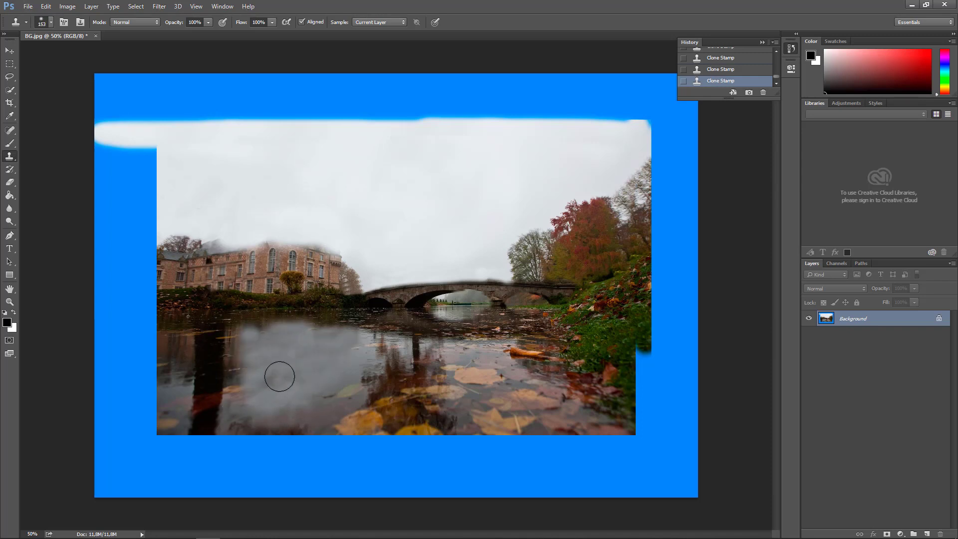
{"action": "left_click_drag", "start_coordinate": [244, 363], "coordinate": [240, 344]}
{"action": "left_click", "coordinate": [296, 388], "text": "alt"}
{"action": "mouse_move", "coordinate": [217, 399]}
{"action": "left_mouse_down"}
{"action": "mouse_move", "coordinate": [299, 365]}
{"action": "mouse_move", "coordinate": [208, 421]}
{"action": "mouse_move", "coordinate": [237, 412]}
{"action": "mouse_move", "coordinate": [196, 405]}
{"action": "mouse_move", "coordinate": [208, 428]}
{"action": "left_mouse_up"}
{"action": "left_click", "coordinate": [299, 366], "text": "alt"}
{"action": "left_click", "coordinate": [174, 404], "text": "alt"}
{"action": "left_click", "coordinate": [196, 405]}
Step: Clone water over the lower part of the tree trunk's reflection near the photo's bottom edge with an 89 px brush
{"action": "right_click", "coordinate": [201, 433], "text": "alt"}
{"action": "left_click", "coordinate": [201, 433]}
{"action": "key", "text": "ctrl+z"}
{"action": "left_click", "coordinate": [244, 403], "text": "alt"}
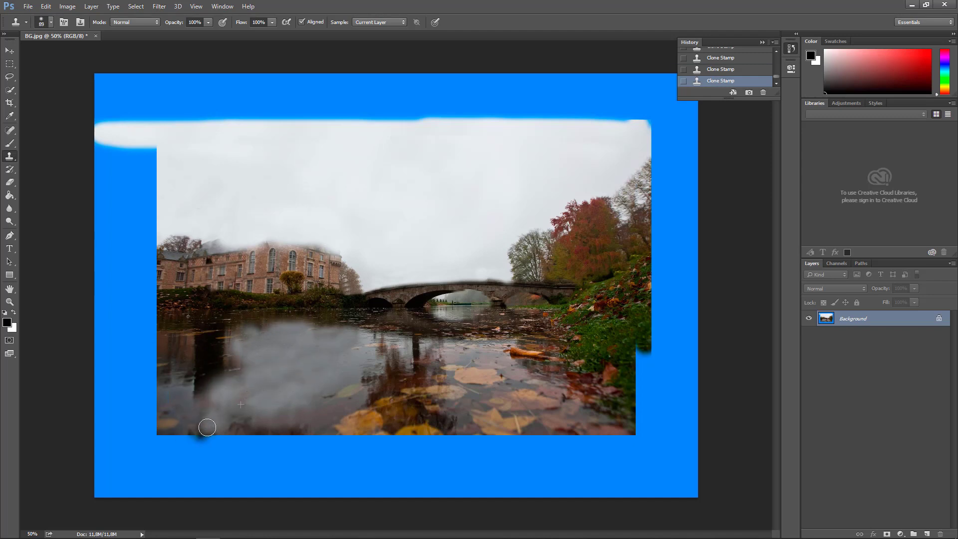
Step: Enlarge the Clone Stamp brush to 181 px and clone water over the rest of the tree trunk's reflection, refining it at 129 px
{"action": "right_click", "coordinate": [257, 379], "text": "alt"}
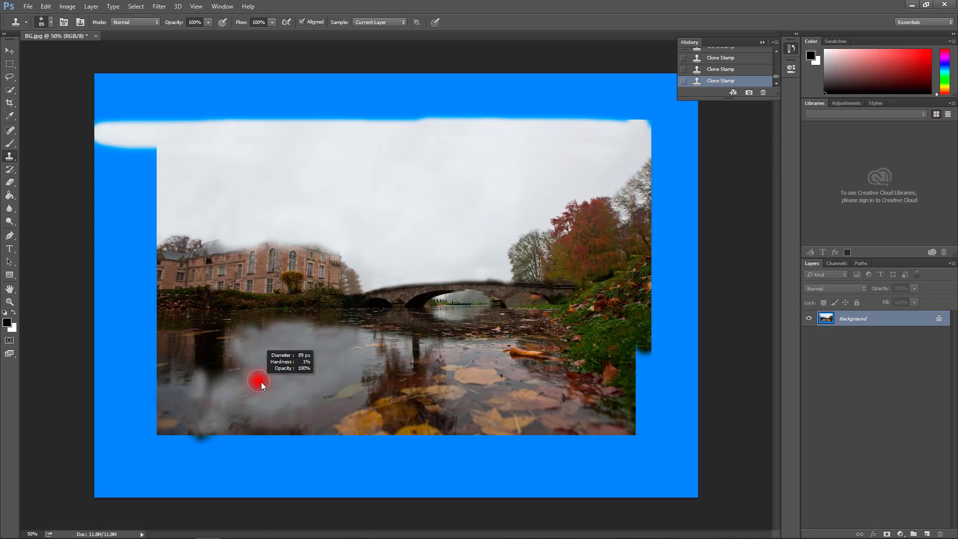
{"action": "left_click", "coordinate": [178, 360], "text": "alt"}
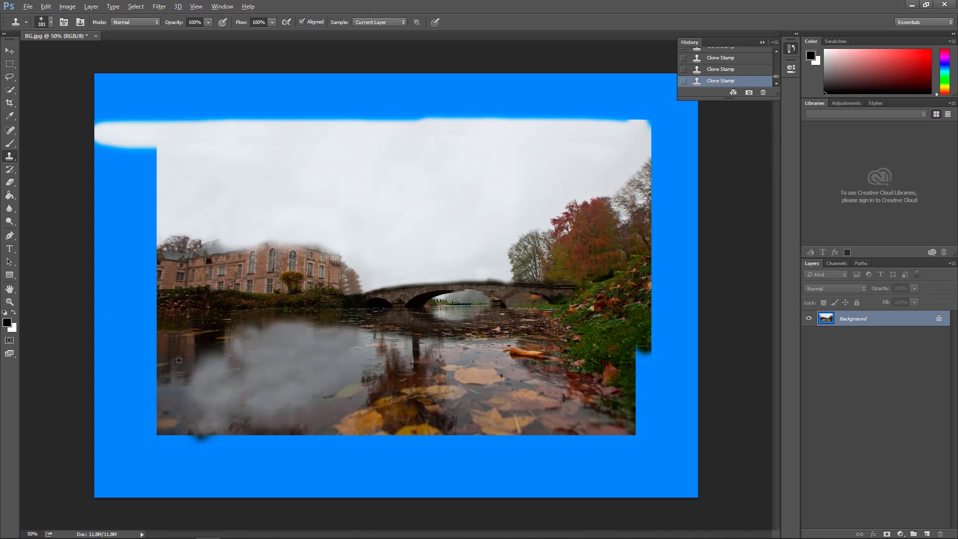
{"action": "left_click", "coordinate": [178, 352], "text": "alt"}
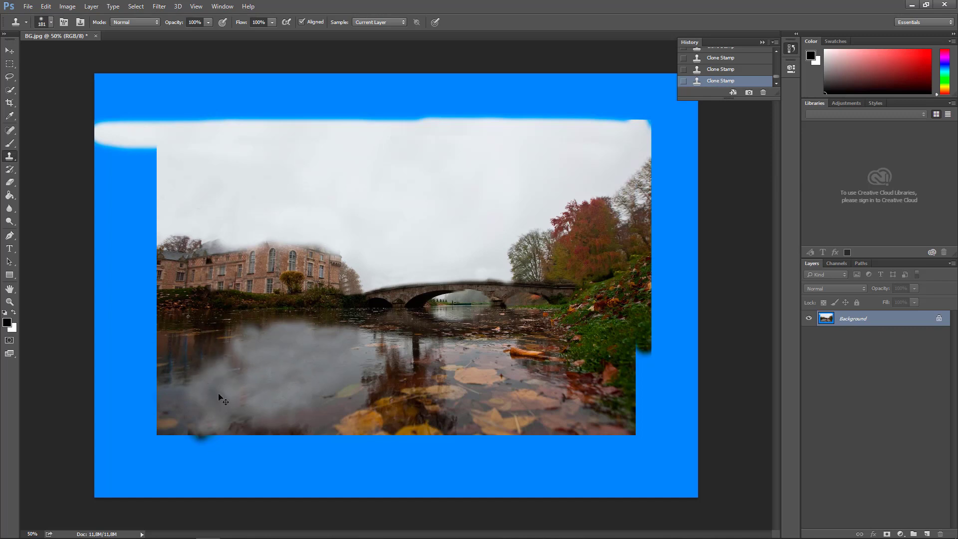
{"action": "right_click", "coordinate": [203, 368], "text": "alt"}
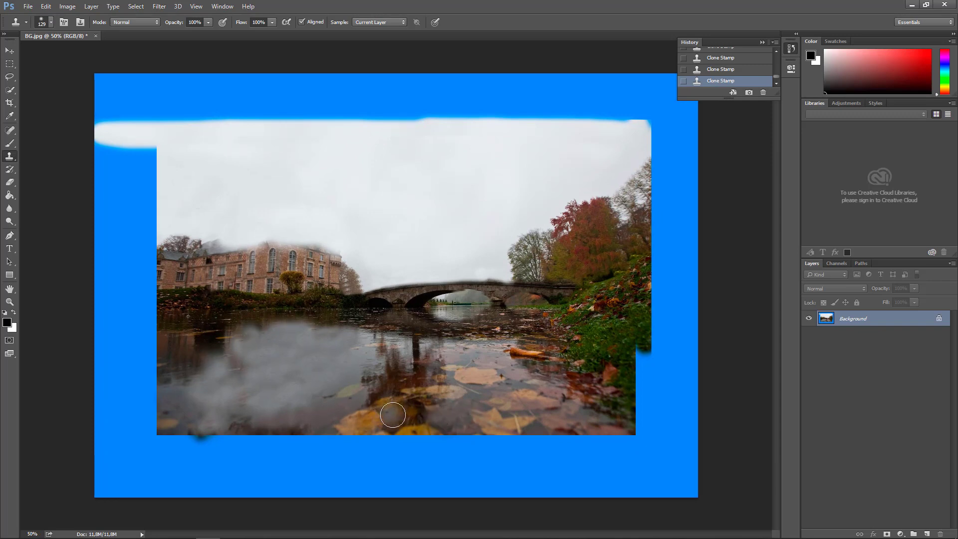
Step: Revert the last clone strokes on the yellow leaves and clone clear water over the upper part of the bridge tree's reflection
{"action": "right_click", "coordinate": [501, 416], "text": "alt"}
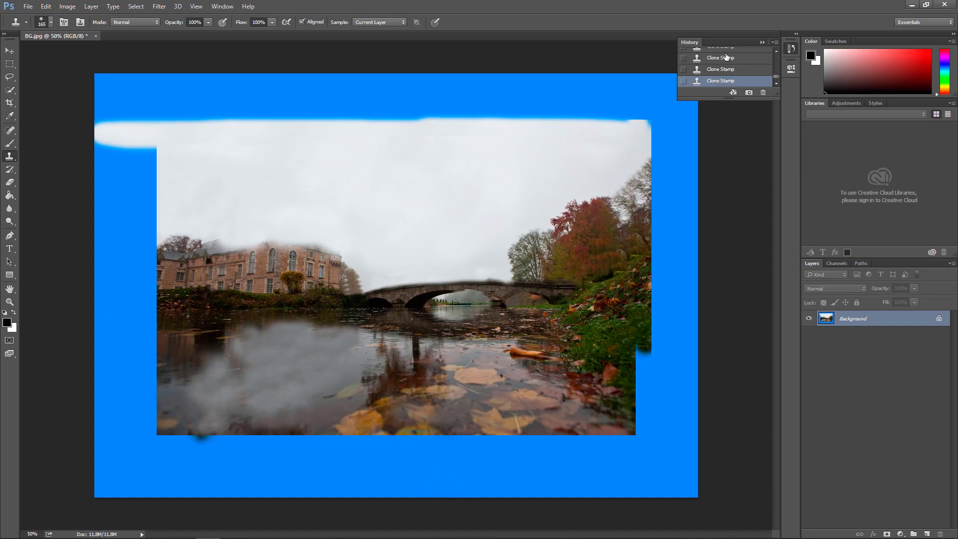
{"action": "left_click", "coordinate": [727, 58]}
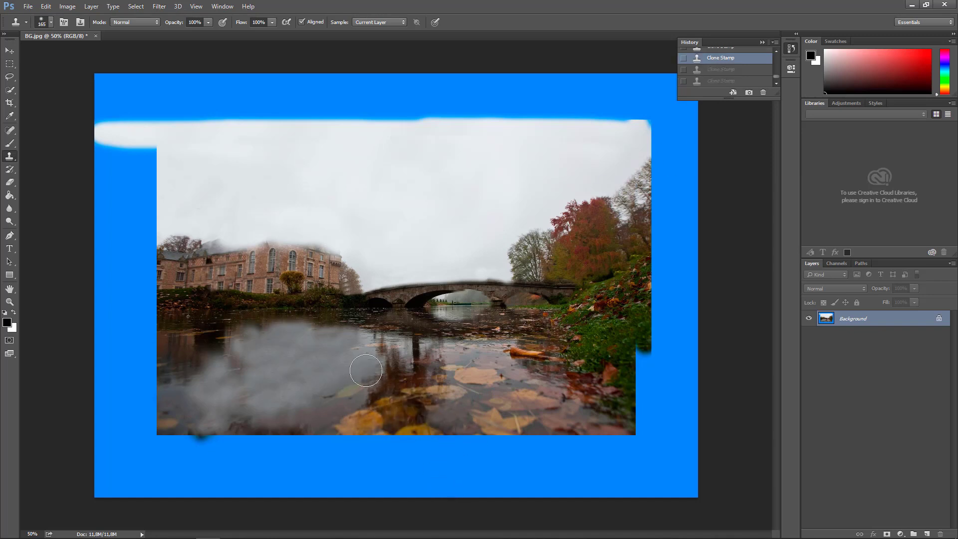
{"action": "key", "text": "ctrl+z"}
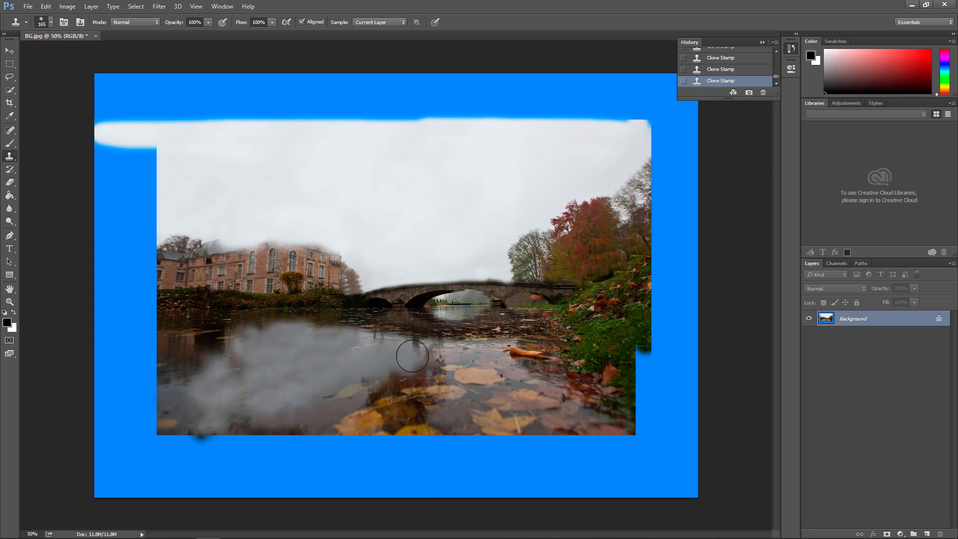
{"action": "right_click", "coordinate": [385, 360], "text": "alt"}
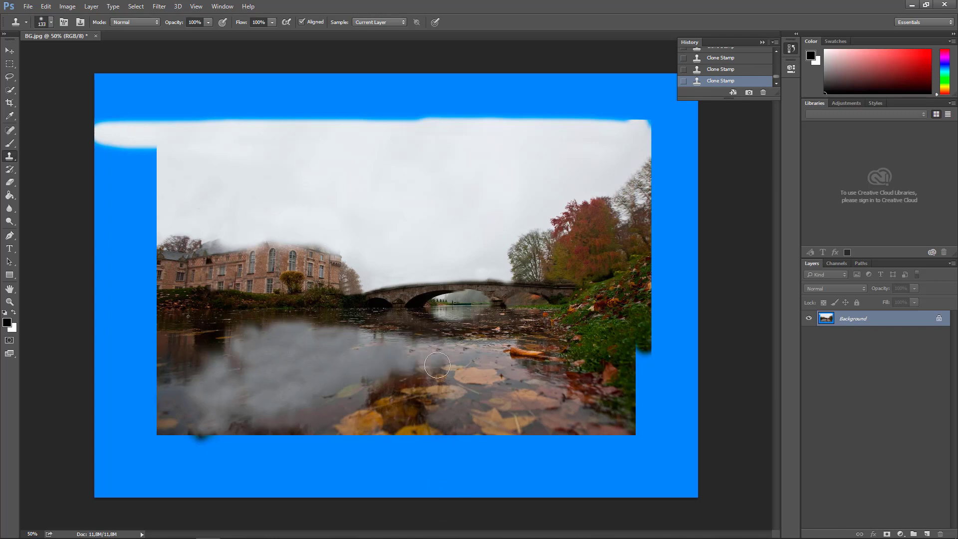
Step: Enlarge the Clone Stamp brush to 169 px and clone leaf-covered water over the remaining lower part of the bridge tree's reflection
{"action": "right_click", "coordinate": [478, 411], "text": "alt"}
{"action": "mouse_move", "coordinate": [433, 383]}
{"action": "left_mouse_down"}
{"action": "mouse_move", "coordinate": [408, 377]}
{"action": "mouse_move", "coordinate": [405, 385]}
{"action": "mouse_move", "coordinate": [405, 376]}
{"action": "mouse_move", "coordinate": [427, 381]}
{"action": "left_mouse_up"}
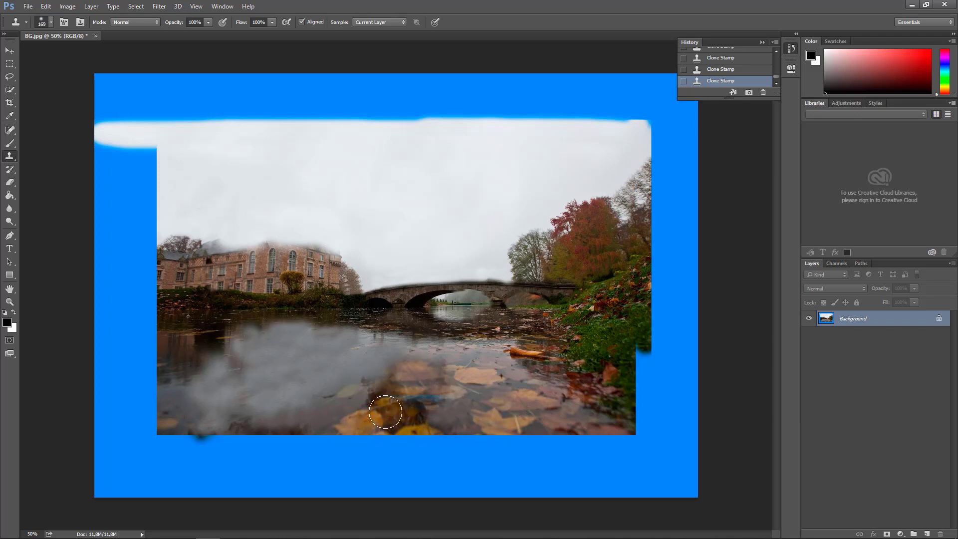
{"action": "mouse_move", "coordinate": [385, 412]}
{"action": "left_mouse_down"}
{"action": "mouse_move", "coordinate": [434, 423]}
{"action": "mouse_move", "coordinate": [388, 410]}
{"action": "mouse_move", "coordinate": [437, 406]}
{"action": "mouse_move", "coordinate": [393, 402]}
{"action": "left_mouse_up"}
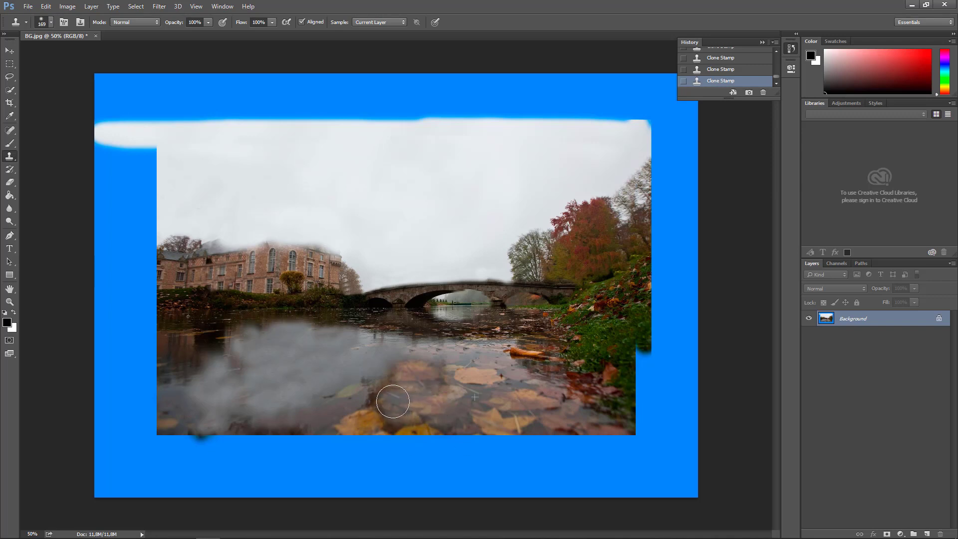
{"action": "mouse_move", "coordinate": [520, 369]}
{"action": "left_mouse_down"}
{"action": "mouse_move", "coordinate": [483, 367]}
{"action": "mouse_move", "coordinate": [513, 368]}
{"action": "left_mouse_up"}
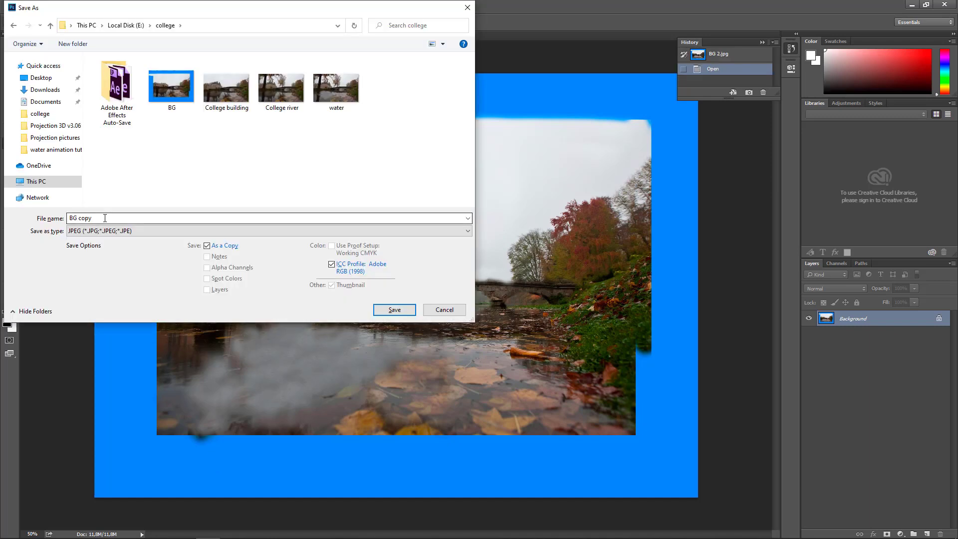
Step: Save the retouched photo as a JPEG copy named BG 2 in the college folder at Maximum quality 10
{"action": "left_click_drag", "start_coordinate": [104, 218], "coordinate": [82, 220]}
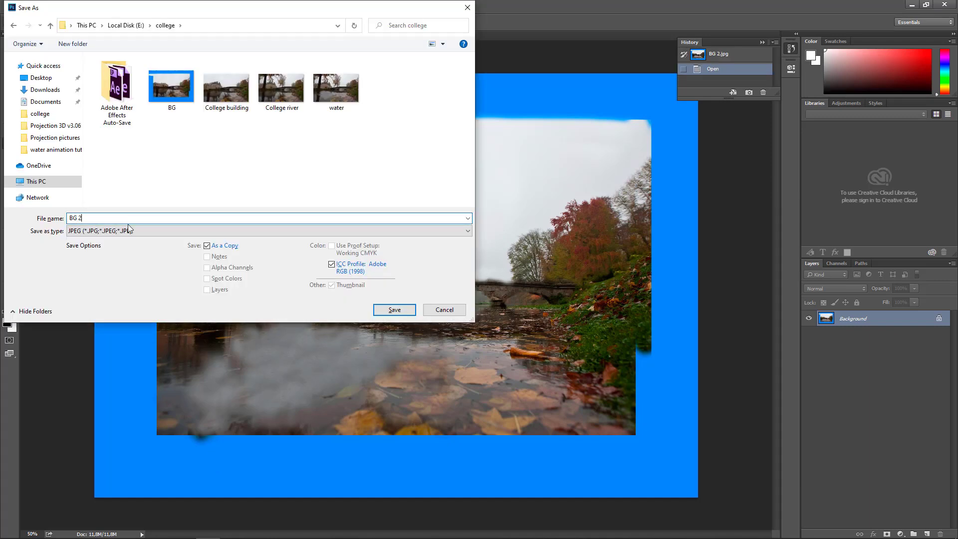
{"action": "type", "text": "2"}
{"action": "left_click", "coordinate": [394, 310]}
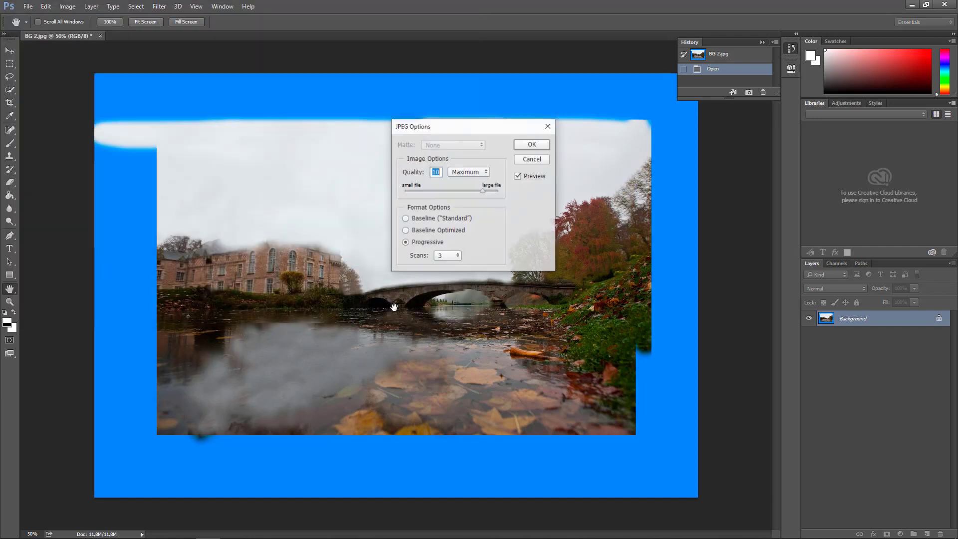
{"action": "left_click", "coordinate": [540, 147]}
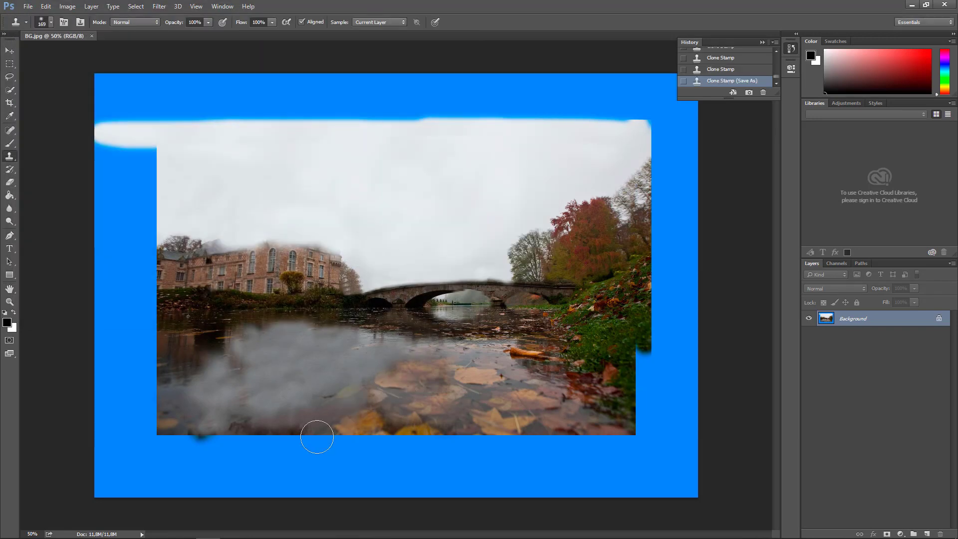
Step: Switch to After Effects and replace the projection image of Projection Scene 3 with BG 2.jpg using Projection 3D
{"action": "left_click", "coordinate": [183, 533]}
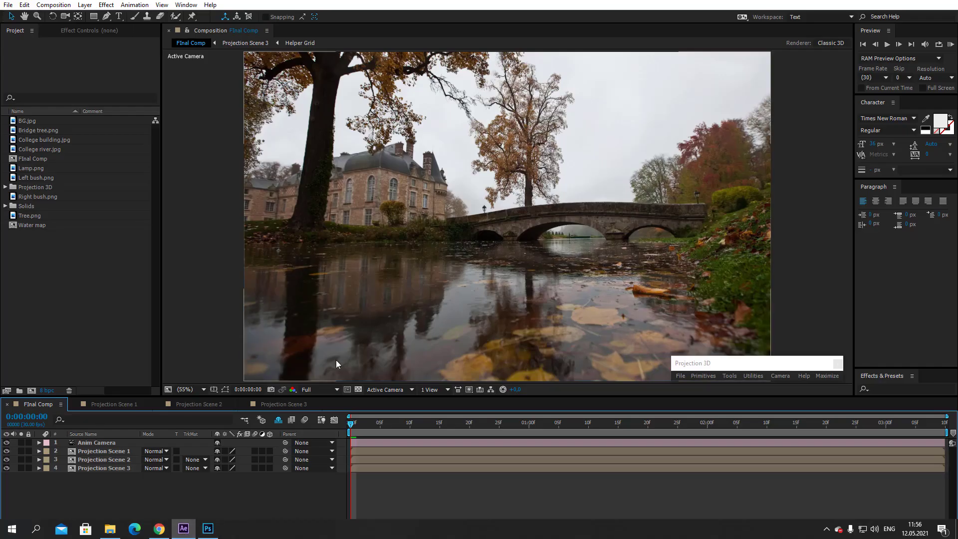
{"action": "left_click", "coordinate": [115, 469]}
{"action": "left_click", "coordinate": [831, 377]}
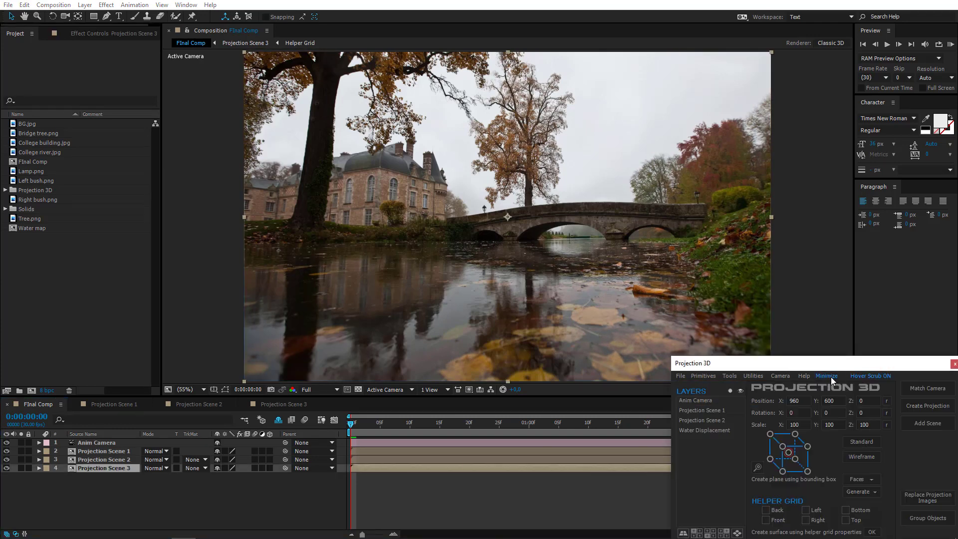
{"action": "left_click", "coordinate": [920, 496]}
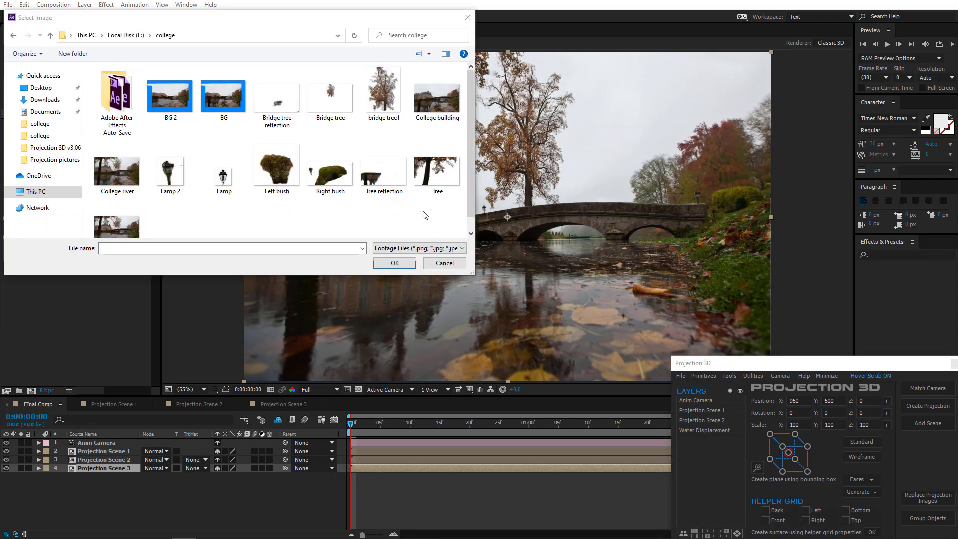
{"action": "double_click", "coordinate": [166, 106]}
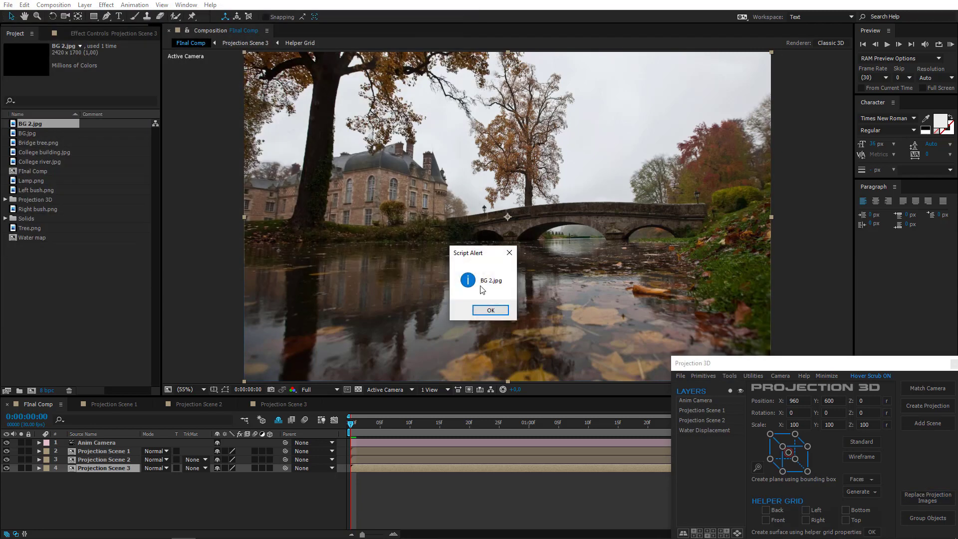
{"action": "left_click", "coordinate": [489, 309]}
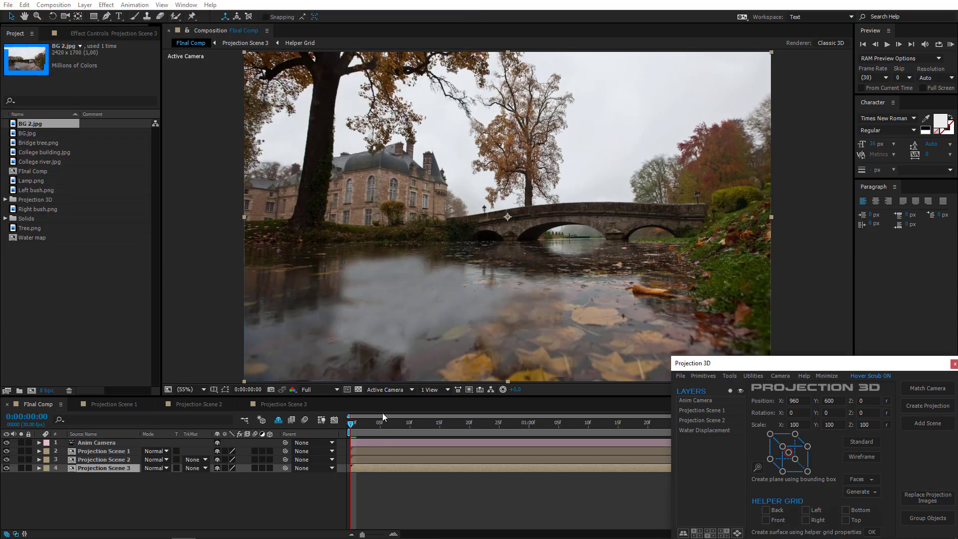
Step: Scrub FInal Comp to 0:00:03:09 to check the cleaned water, and return to the start
{"action": "left_click_drag", "start_coordinate": [368, 426], "coordinate": [687, 435]}
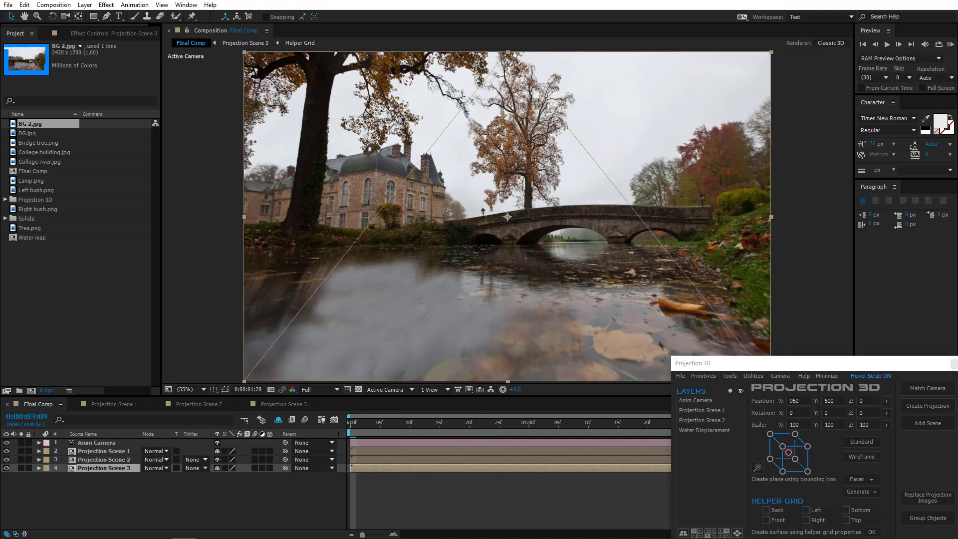
{"action": "left_click_drag", "start_coordinate": [938, 434], "coordinate": [307, 444]}
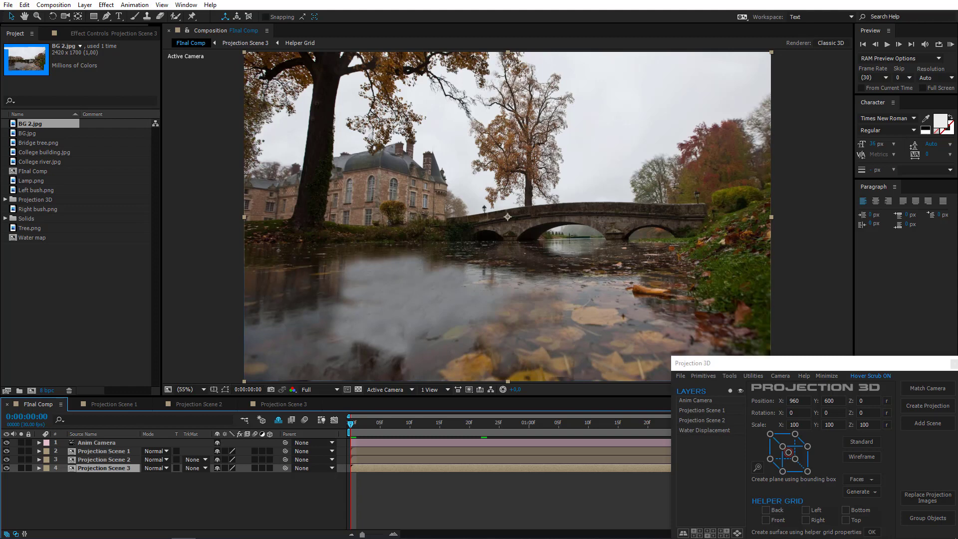
Step: Switch to College building.jpg in Photoshop, choose the Eraser and convert the Background into an editable layer named Layer 0
{"action": "left_click", "coordinate": [196, 529]}
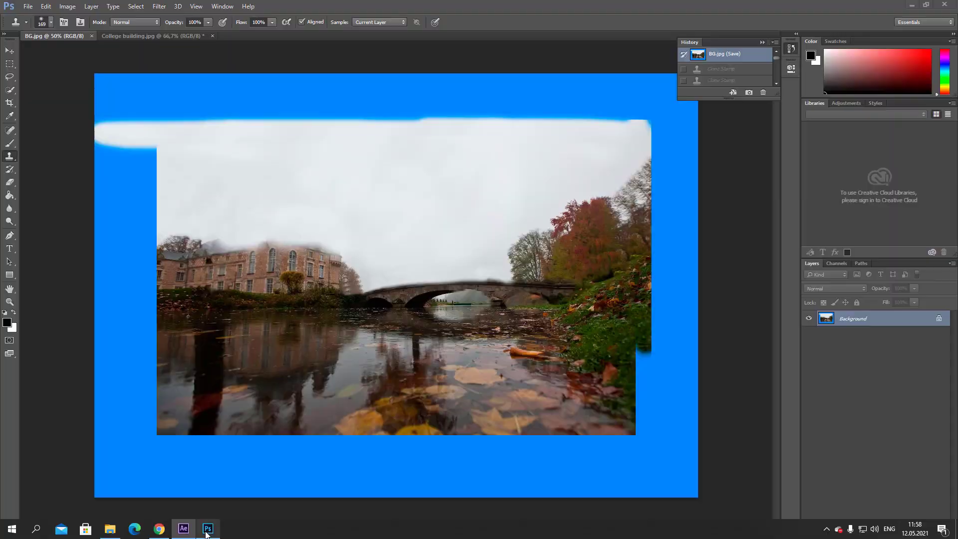
{"action": "left_click", "coordinate": [162, 37]}
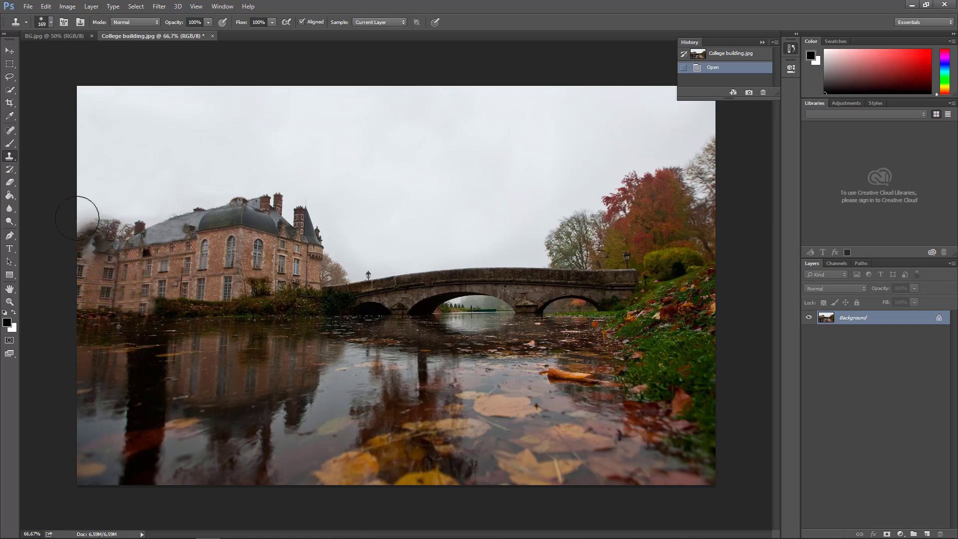
{"action": "left_click", "coordinate": [10, 183]}
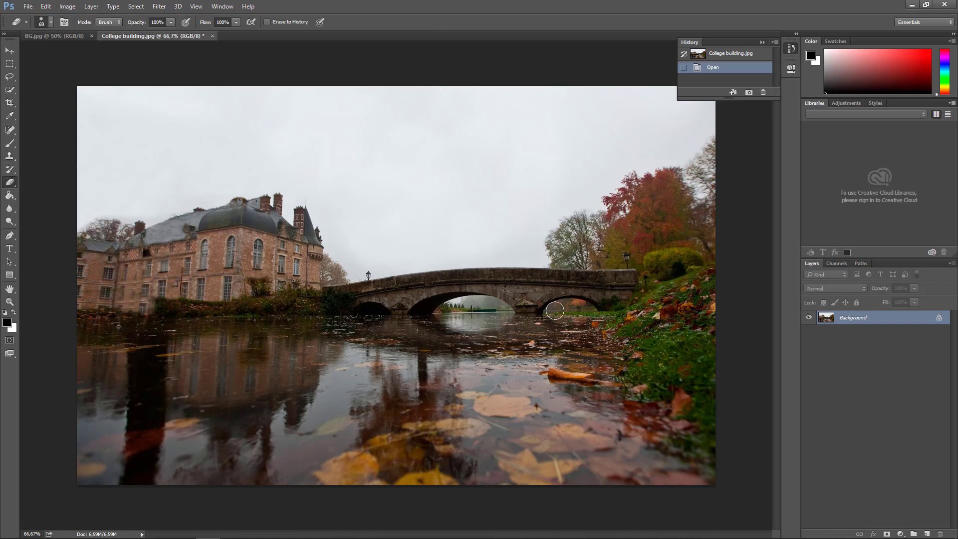
{"action": "double_click", "coordinate": [858, 320]}
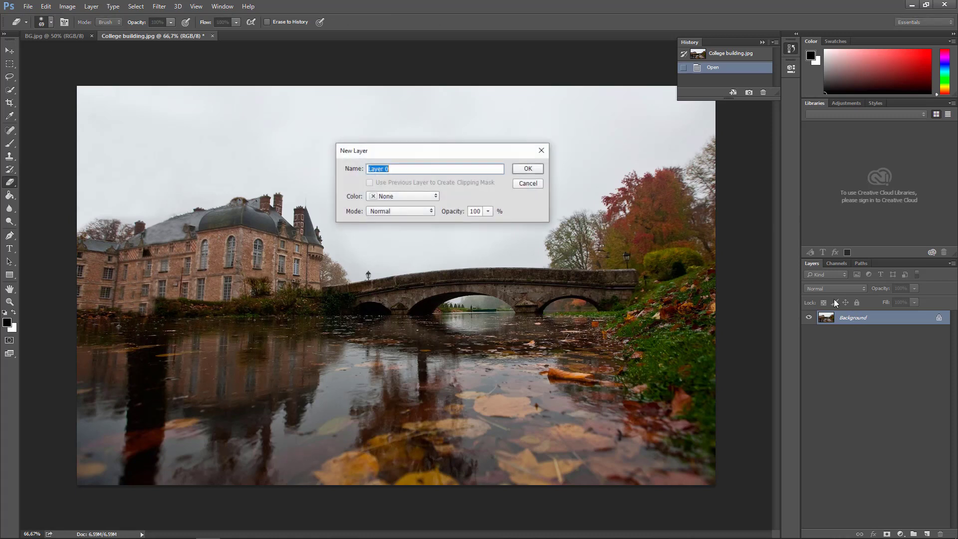
{"action": "left_click", "coordinate": [528, 168]}
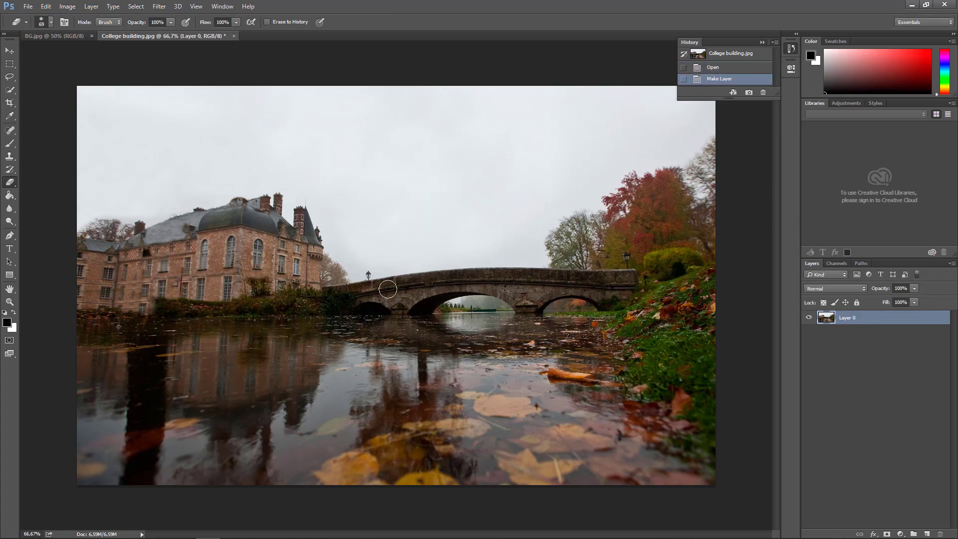
Step: Erase the bridge, the river bank and the water beyond the building's reflection with a soft 156 px eraser at 0% hardness
{"action": "left_click_drag", "start_coordinate": [286, 258], "coordinate": [303, 263]}
{"action": "left_click", "coordinate": [51, 23]}
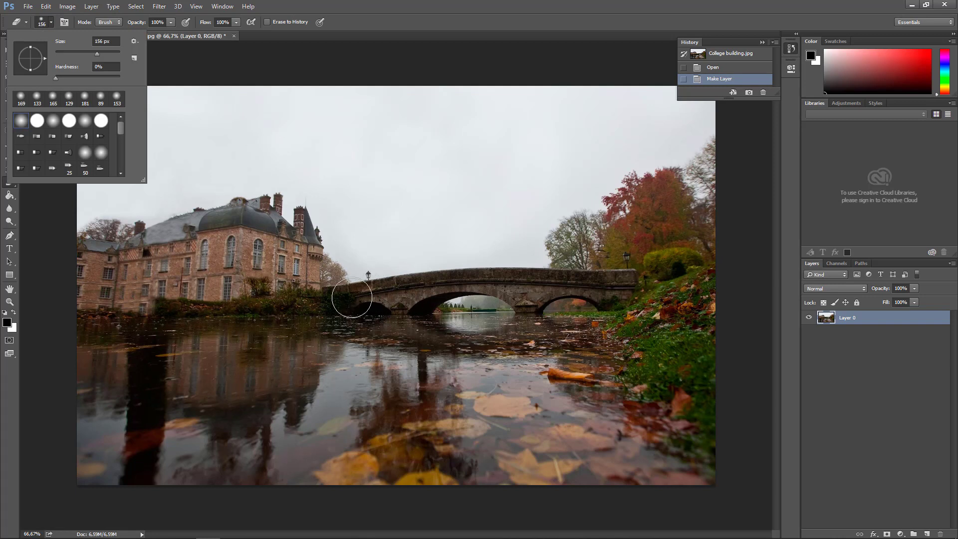
{"action": "mouse_move", "coordinate": [350, 300]}
{"action": "left_mouse_down"}
{"action": "mouse_move", "coordinate": [398, 308]}
{"action": "mouse_move", "coordinate": [381, 344]}
{"action": "mouse_move", "coordinate": [493, 332]}
{"action": "mouse_move", "coordinate": [430, 314]}
{"action": "mouse_move", "coordinate": [513, 383]}
{"action": "mouse_move", "coordinate": [642, 362]}
{"action": "mouse_move", "coordinate": [695, 481]}
{"action": "mouse_move", "coordinate": [646, 427]}
{"action": "mouse_move", "coordinate": [571, 460]}
{"action": "mouse_move", "coordinate": [566, 327]}
{"action": "mouse_move", "coordinate": [552, 477]}
{"action": "mouse_move", "coordinate": [715, 491]}
{"action": "mouse_move", "coordinate": [439, 469]}
{"action": "left_mouse_up"}
{"action": "mouse_move", "coordinate": [383, 440]}
{"action": "left_mouse_down"}
{"action": "mouse_move", "coordinate": [369, 444]}
{"action": "mouse_move", "coordinate": [357, 370]}
{"action": "mouse_move", "coordinate": [325, 424]}
{"action": "mouse_move", "coordinate": [349, 362]}
{"action": "left_mouse_up"}
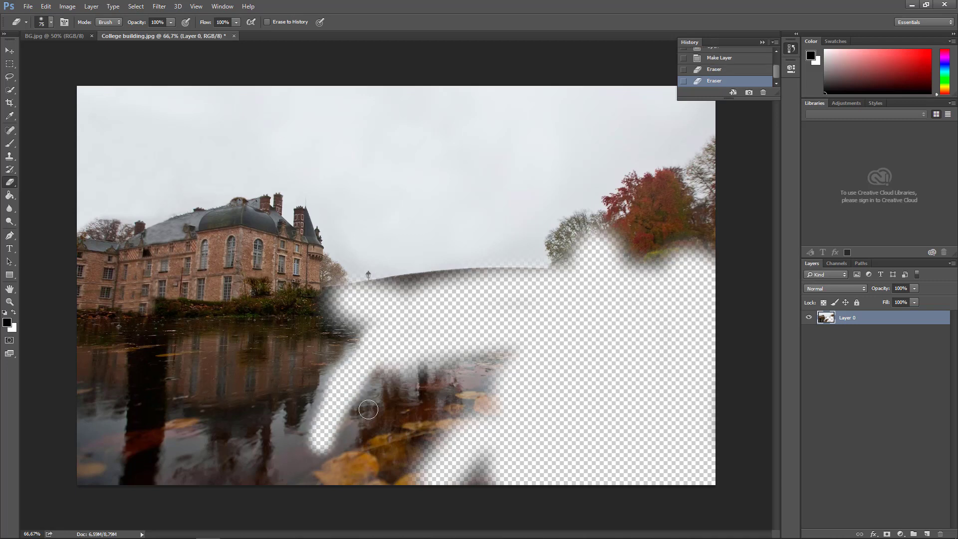
Step: Erase the water around the lower ends of the building's and trunk's reflections with a 75 px eraser
{"action": "mouse_move", "coordinate": [340, 439]}
{"action": "left_mouse_down"}
{"action": "mouse_move", "coordinate": [293, 467]}
{"action": "mouse_move", "coordinate": [278, 494]}
{"action": "left_mouse_up"}
{"action": "key", "text": "ctrl+z"}
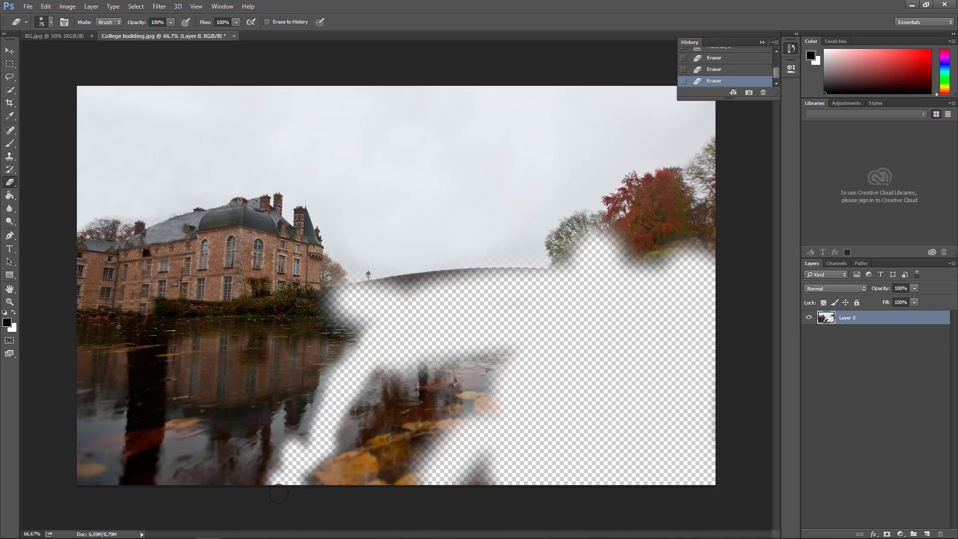
{"action": "mouse_move", "coordinate": [187, 443]}
{"action": "left_mouse_down"}
{"action": "mouse_move", "coordinate": [176, 490]}
{"action": "mouse_move", "coordinate": [180, 461]}
{"action": "mouse_move", "coordinate": [171, 480]}
{"action": "mouse_move", "coordinate": [199, 472]}
{"action": "left_mouse_up"}
{"action": "key", "text": "ctrl+z"}
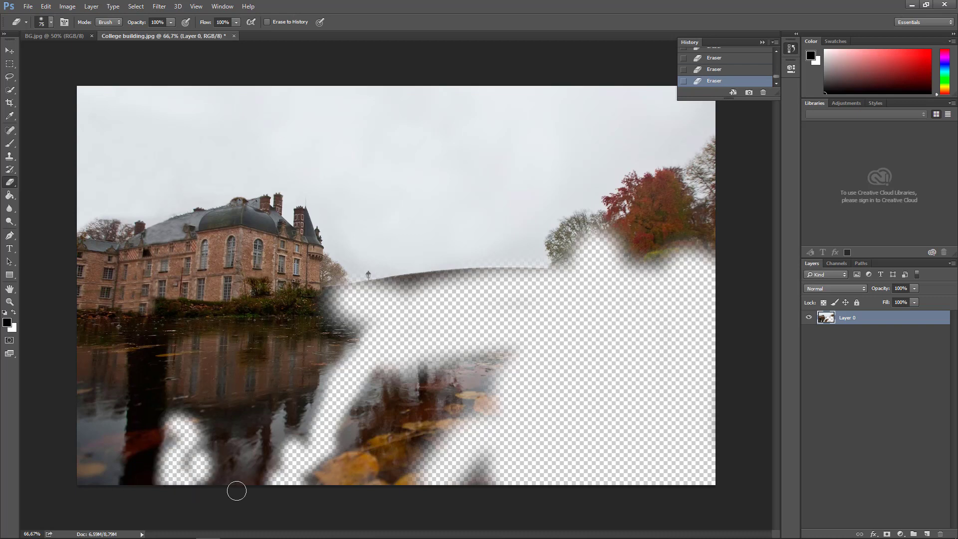
{"action": "mouse_move", "coordinate": [105, 430]}
{"action": "left_mouse_down"}
{"action": "mouse_move", "coordinate": [79, 465]}
{"action": "mouse_move", "coordinate": [85, 421]}
{"action": "mouse_move", "coordinate": [74, 391]}
{"action": "mouse_move", "coordinate": [89, 434]}
{"action": "mouse_move", "coordinate": [106, 441]}
{"action": "mouse_move", "coordinate": [92, 499]}
{"action": "left_mouse_up"}
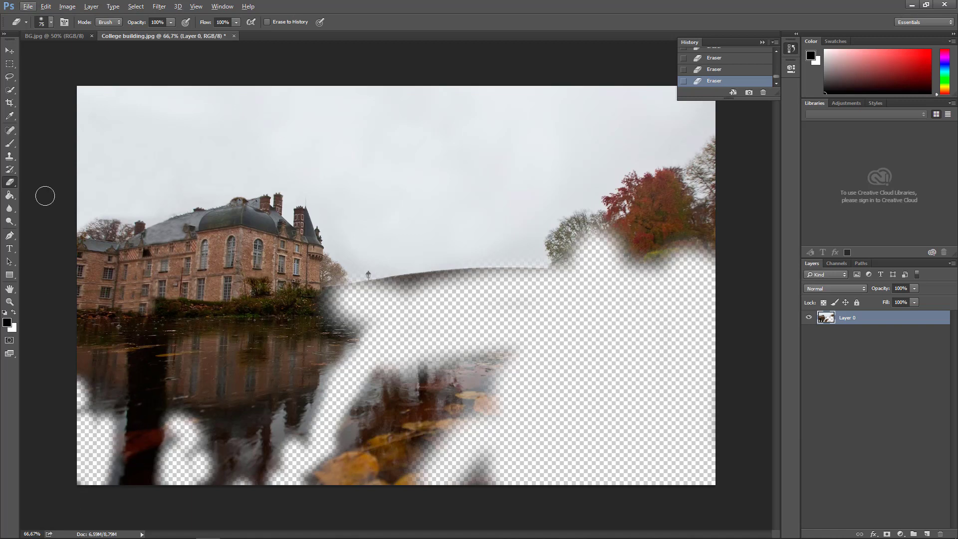
Step: Clone dark reflection texture over the red leaf in the tree trunk's reflection with a 136 px Clone Stamp brush
{"action": "left_click", "coordinate": [9, 156]}
{"action": "left_click", "coordinate": [148, 410], "text": "alt"}
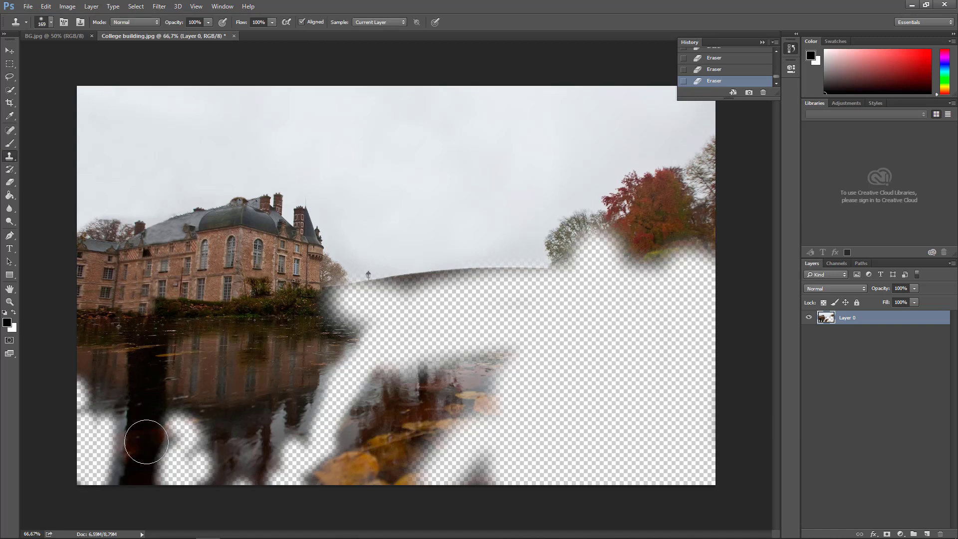
{"action": "left_click_drag", "start_coordinate": [146, 441], "coordinate": [142, 441]}
{"action": "left_click", "coordinate": [143, 440]}
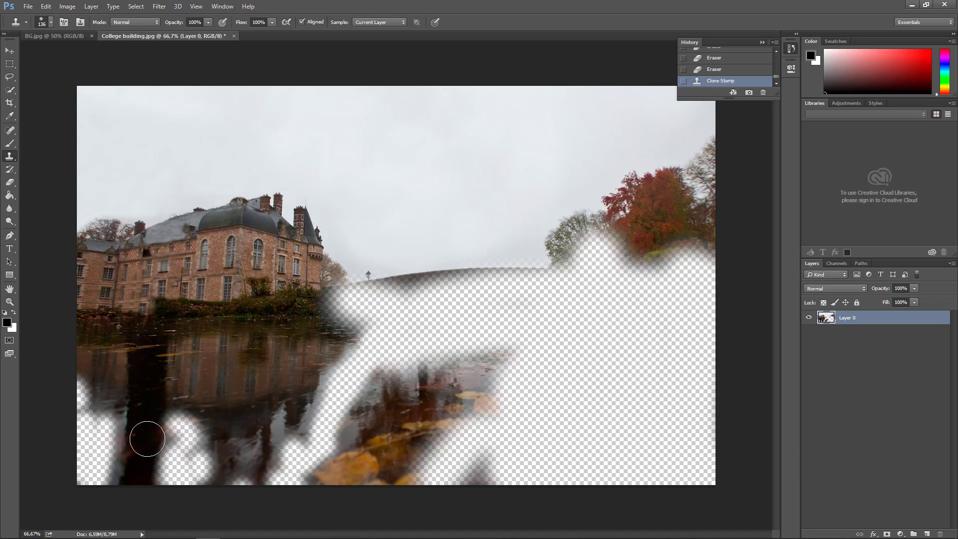
{"action": "left_click", "coordinate": [142, 447]}
{"action": "left_click", "coordinate": [142, 448]}
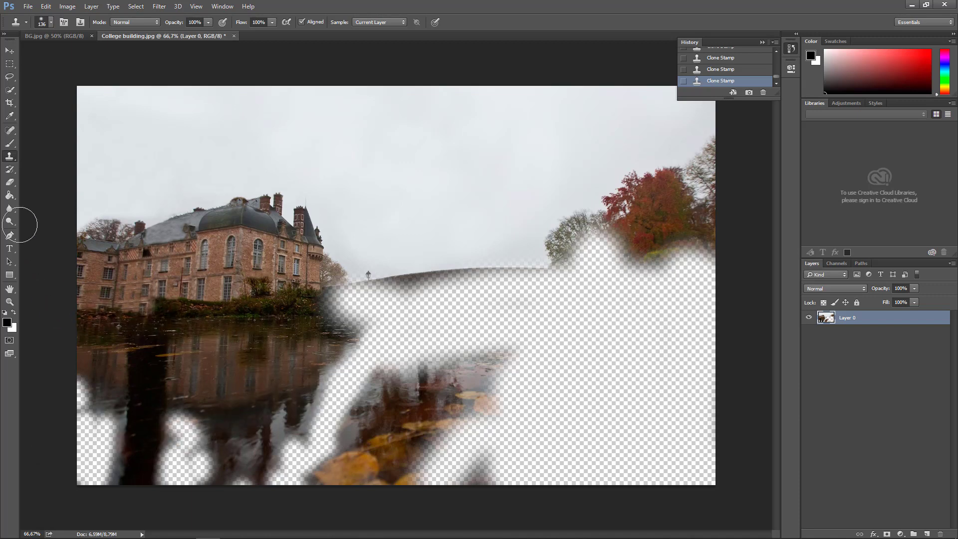
Step: Erase the river bank below the building, the bridge, the trees and most of the sky with a 186 px eraser
{"action": "left_click", "coordinate": [10, 183]}
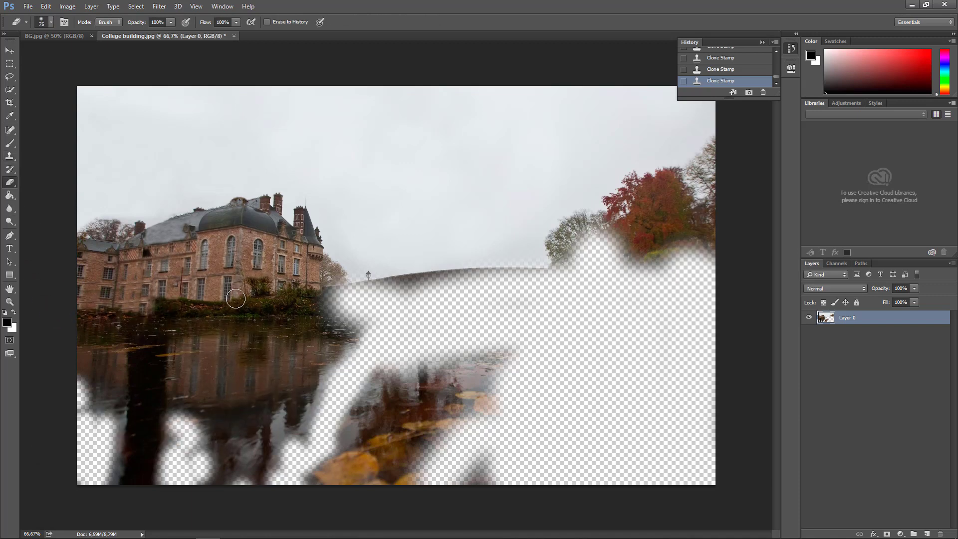
{"action": "mouse_move", "coordinate": [235, 299]}
{"action": "left_mouse_down"}
{"action": "mouse_move", "coordinate": [337, 303]}
{"action": "mouse_move", "coordinate": [94, 310]}
{"action": "mouse_move", "coordinate": [185, 309]}
{"action": "mouse_move", "coordinate": [291, 284]}
{"action": "left_mouse_up"}
{"action": "key", "text": "ctrl+z"}
{"action": "mouse_move", "coordinate": [97, 313]}
{"action": "left_mouse_down"}
{"action": "mouse_move", "coordinate": [308, 303]}
{"action": "mouse_move", "coordinate": [387, 283]}
{"action": "left_mouse_up"}
{"action": "mouse_move", "coordinate": [619, 309]}
{"action": "left_mouse_down"}
{"action": "mouse_move", "coordinate": [696, 300]}
{"action": "mouse_move", "coordinate": [614, 130]}
{"action": "mouse_move", "coordinate": [654, 317]}
{"action": "mouse_move", "coordinate": [567, 249]}
{"action": "mouse_move", "coordinate": [533, 252]}
{"action": "mouse_move", "coordinate": [560, 30]}
{"action": "mouse_move", "coordinate": [439, 155]}
{"action": "mouse_move", "coordinate": [407, 219]}
{"action": "left_mouse_up"}
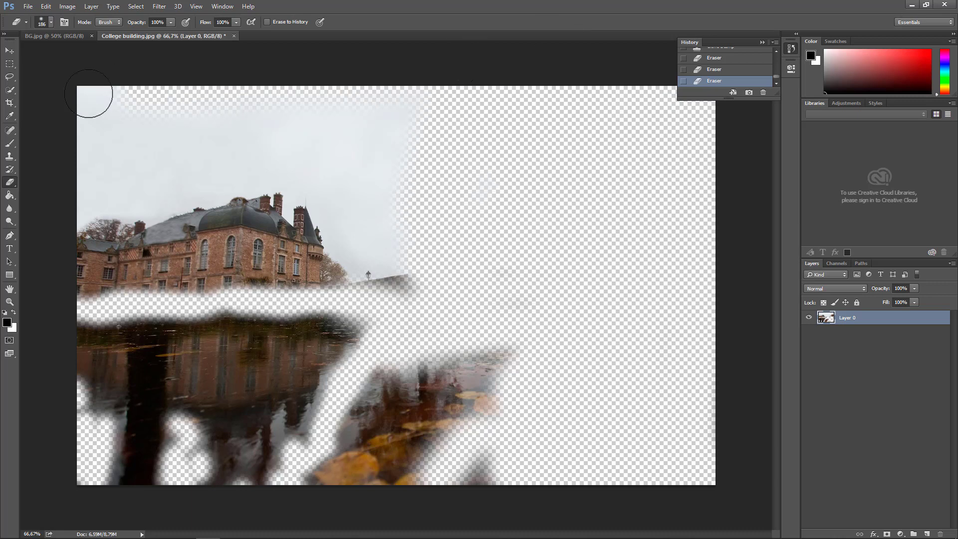
{"action": "mouse_move", "coordinate": [89, 94]}
{"action": "left_mouse_down"}
{"action": "mouse_move", "coordinate": [323, 103]}
{"action": "mouse_move", "coordinate": [325, 170]}
{"action": "mouse_move", "coordinate": [355, 194]}
{"action": "mouse_move", "coordinate": [425, 224]}
{"action": "left_mouse_up"}
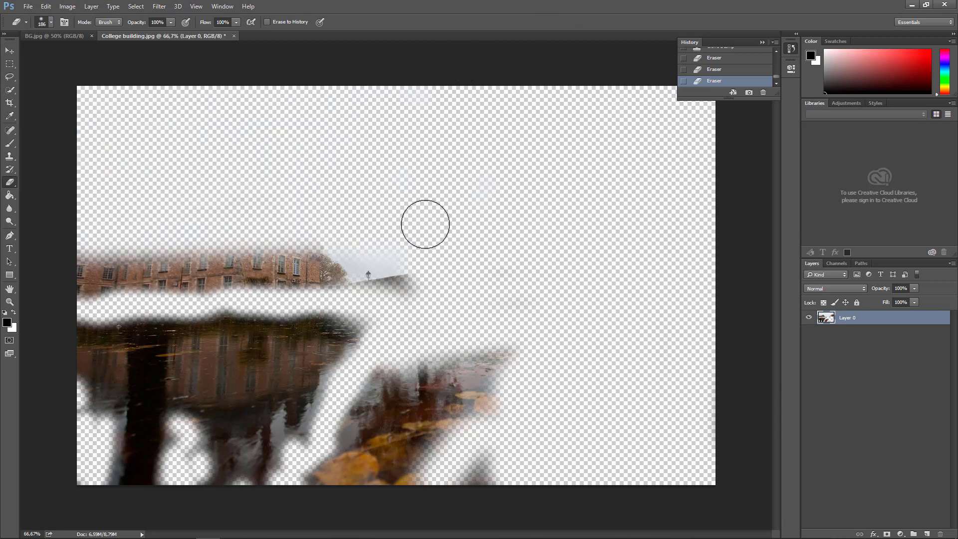
Step: Add a new layer beneath Layer 0 and fill it with black using the Paint Bucket
{"action": "left_click", "coordinate": [925, 534]}
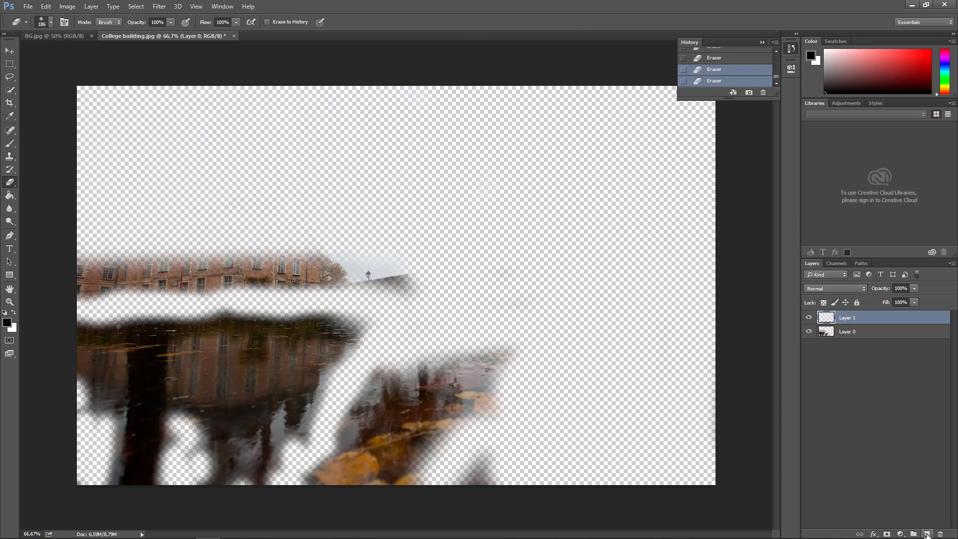
{"action": "left_click_drag", "start_coordinate": [866, 320], "coordinate": [861, 349]}
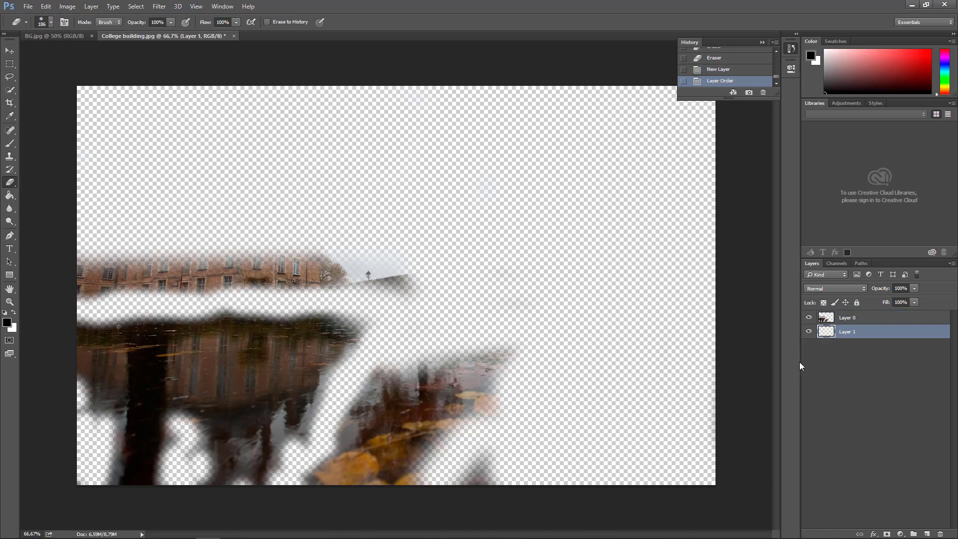
{"action": "left_click", "coordinate": [10, 194]}
{"action": "left_click", "coordinate": [558, 194]}
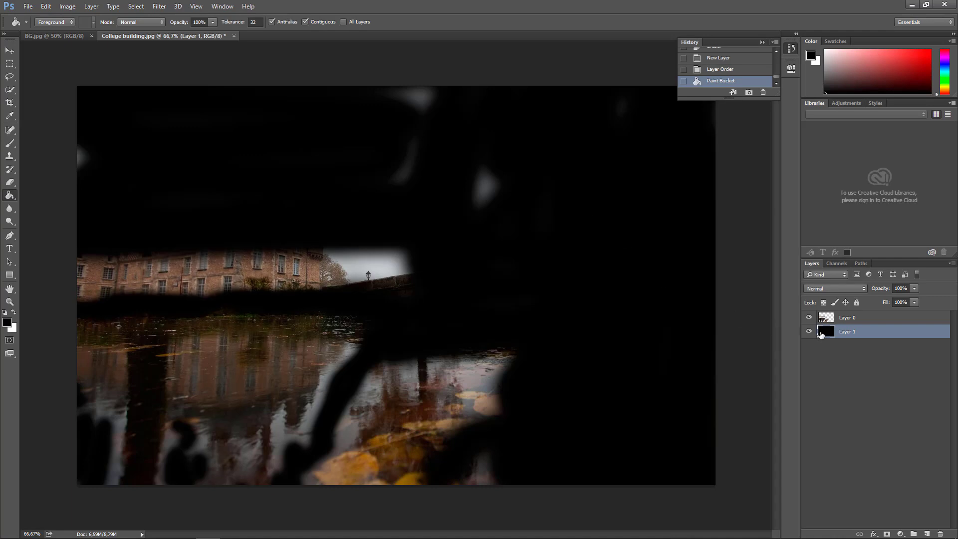
Step: Erase the remaining building, sky and floating-leaf reflections from Layer 0 with a 186 px eraser, leaving the building and trunk reflections
{"action": "left_click", "coordinate": [852, 318]}
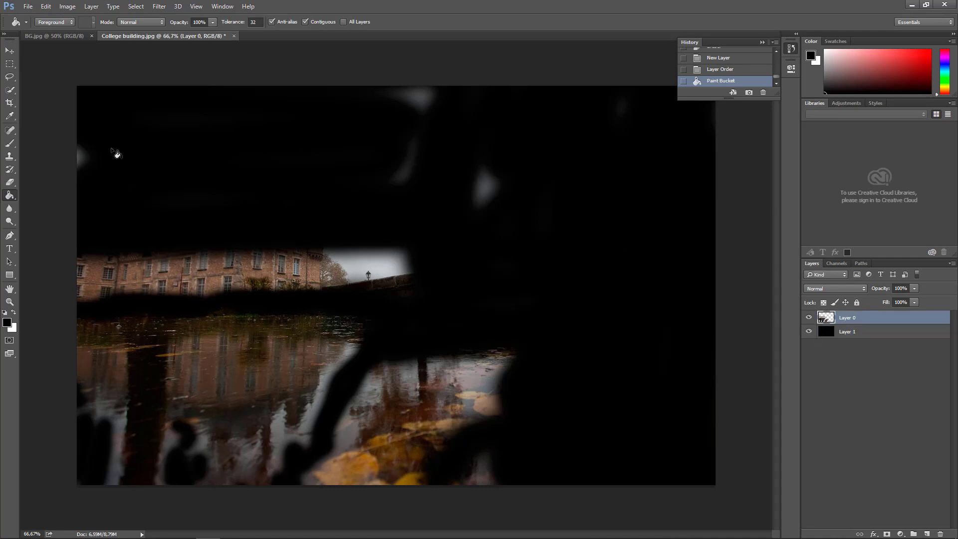
{"action": "left_click", "coordinate": [9, 182]}
{"action": "mouse_move", "coordinate": [102, 262]}
{"action": "left_mouse_down"}
{"action": "mouse_move", "coordinate": [85, 278]}
{"action": "mouse_move", "coordinate": [403, 275]}
{"action": "mouse_move", "coordinate": [70, 246]}
{"action": "mouse_move", "coordinate": [418, 60]}
{"action": "mouse_move", "coordinate": [406, 167]}
{"action": "left_mouse_up"}
{"action": "mouse_move", "coordinate": [484, 436]}
{"action": "left_mouse_down"}
{"action": "mouse_move", "coordinate": [407, 375]}
{"action": "mouse_move", "coordinate": [355, 454]}
{"action": "mouse_move", "coordinate": [369, 392]}
{"action": "mouse_move", "coordinate": [333, 474]}
{"action": "mouse_move", "coordinate": [408, 488]}
{"action": "mouse_move", "coordinate": [430, 421]}
{"action": "mouse_move", "coordinate": [612, 446]}
{"action": "left_mouse_up"}
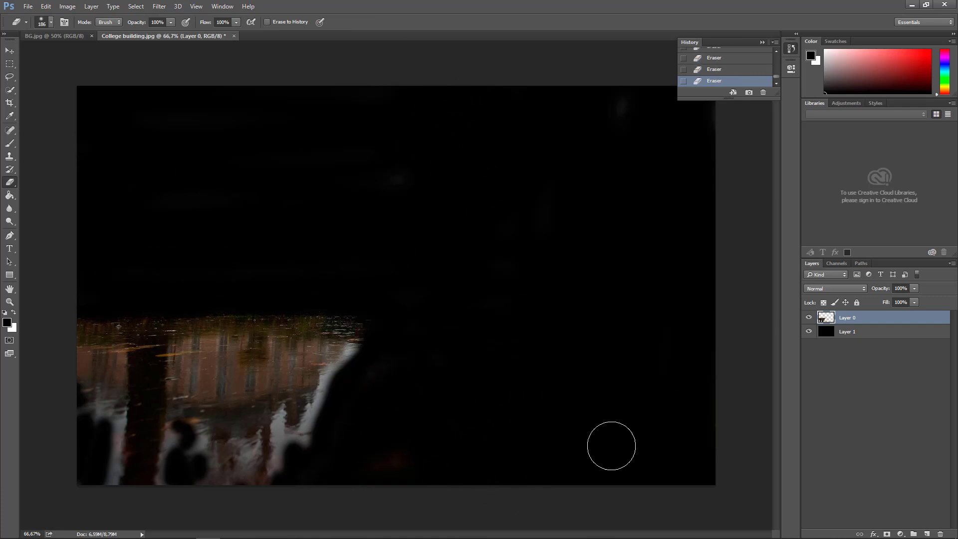
Step: Trim the edges of the building's and trunk's reflections with a 90 px eraser, hide Layer 1 and erase the leftover smudge beside them
{"action": "left_click_drag", "start_coordinate": [488, 413], "coordinate": [472, 413]}
{"action": "left_click_drag", "start_coordinate": [371, 392], "coordinate": [309, 495]}
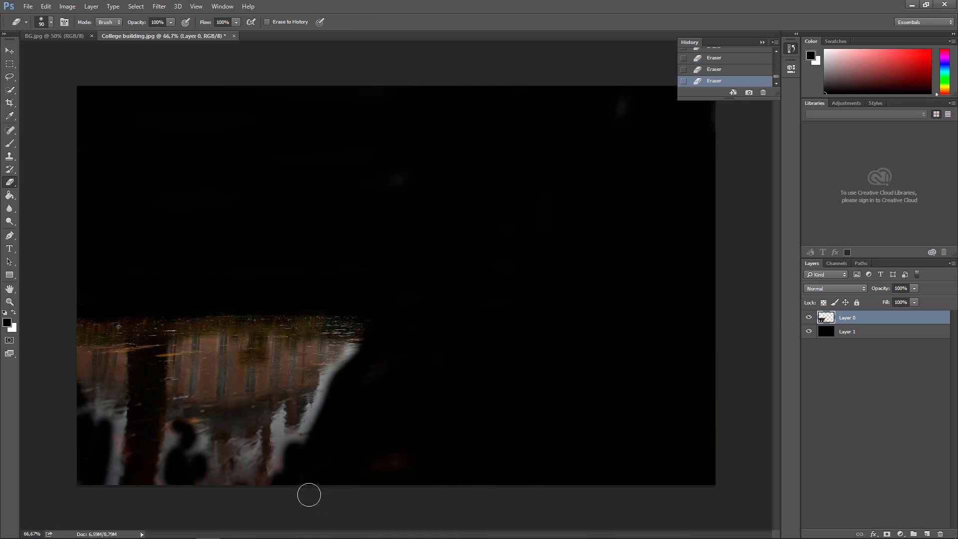
{"action": "left_click_drag", "start_coordinate": [112, 435], "coordinate": [100, 480]}
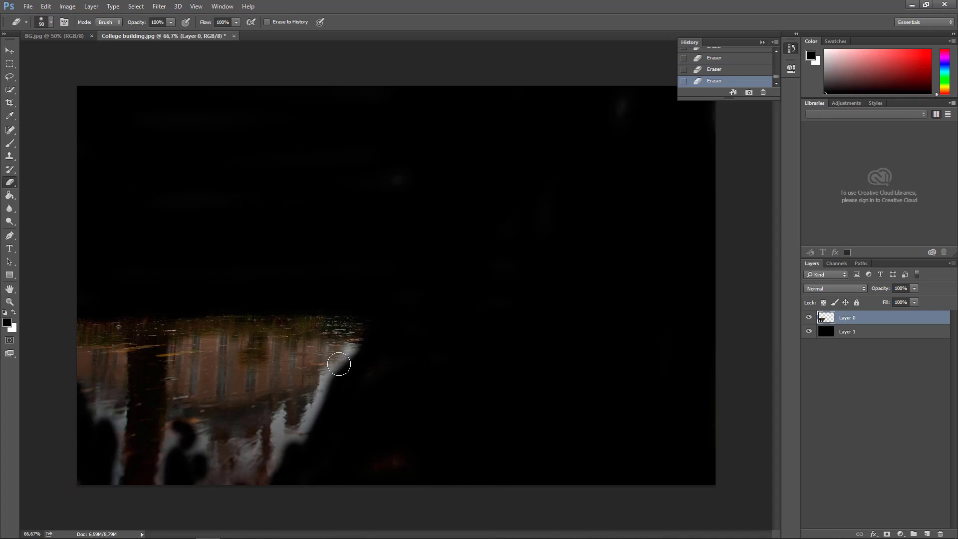
{"action": "left_click", "coordinate": [809, 332]}
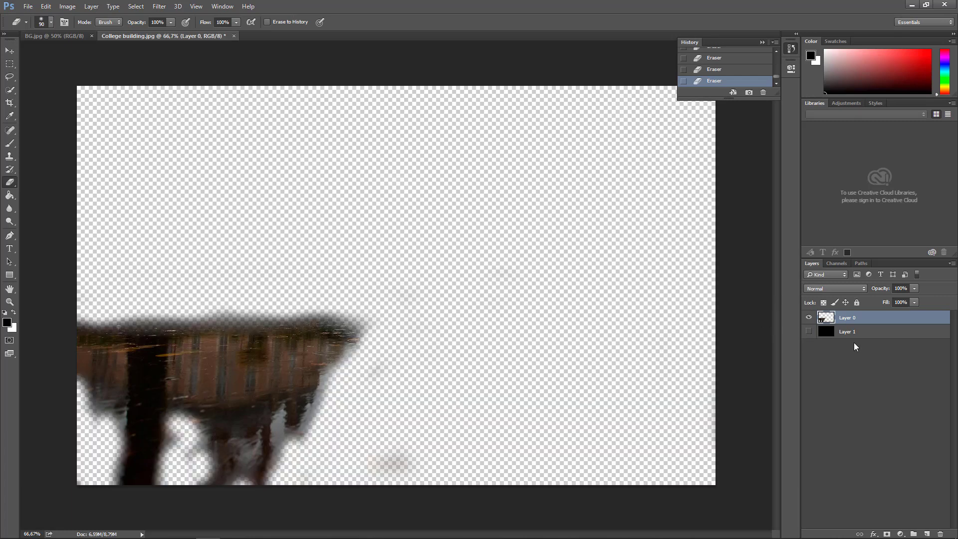
{"action": "left_click_drag", "start_coordinate": [402, 462], "coordinate": [364, 480]}
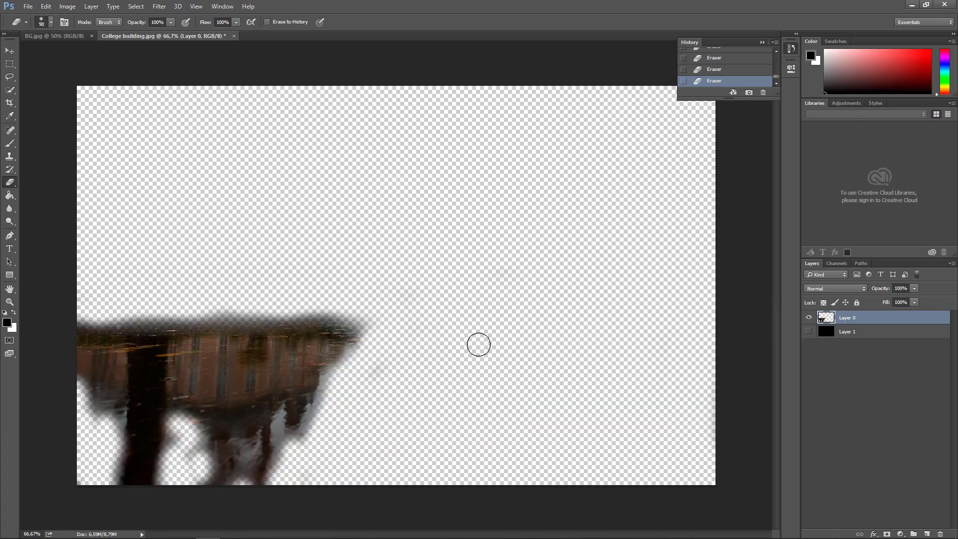
Step: Save a PNG copy named Tree reflection in the college folder with smallest compression and no interlacing
{"action": "key", "text": "ctrl+shift+s"}
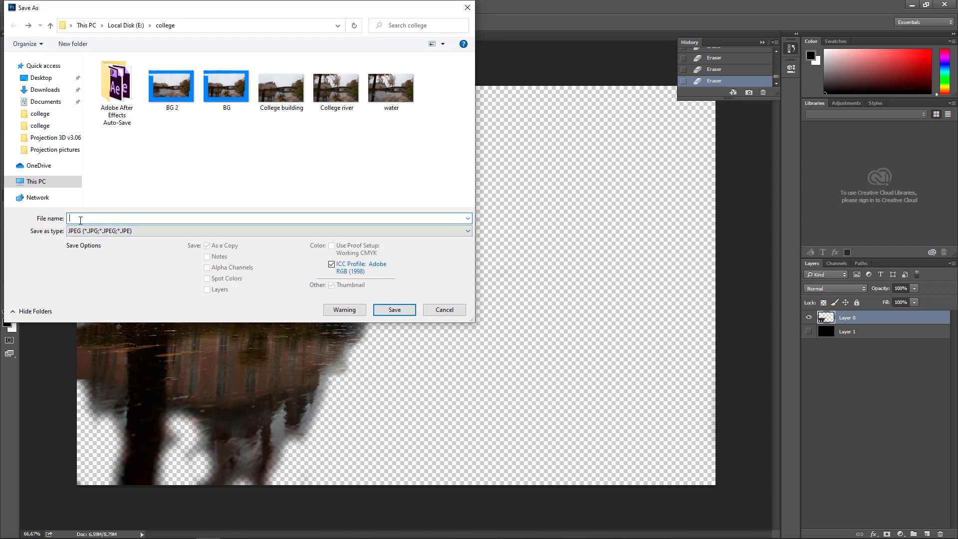
{"action": "type", "text": "Tree reflection"}
{"action": "left_click", "coordinate": [140, 231]}
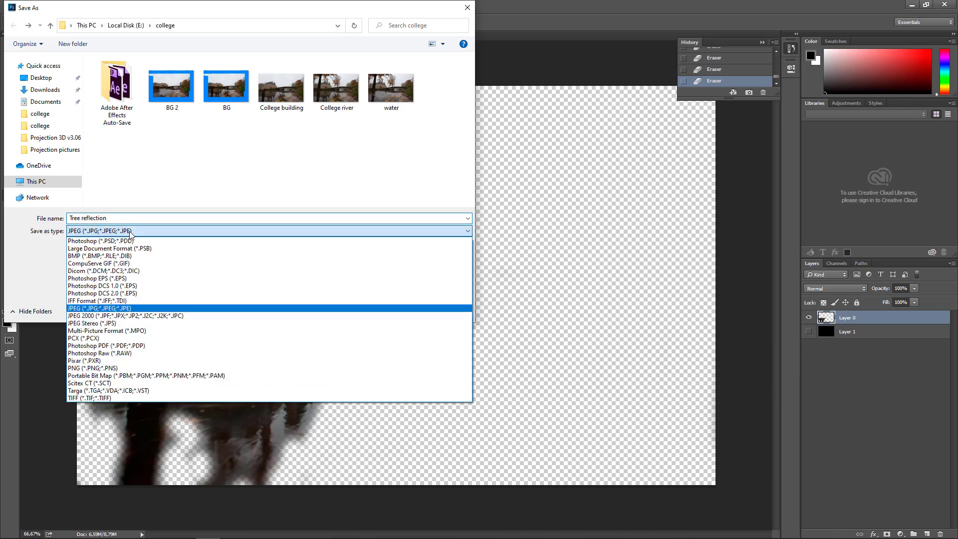
{"action": "left_click", "coordinate": [100, 369]}
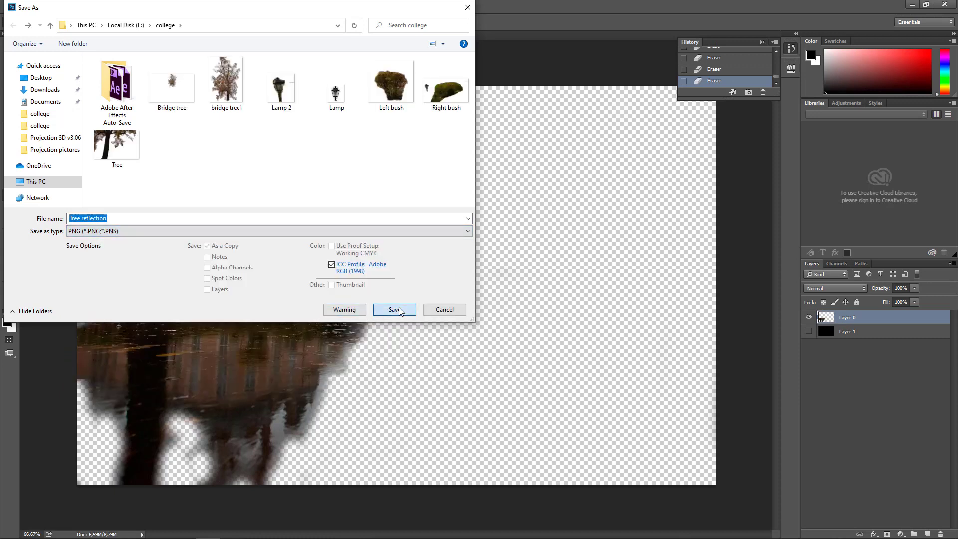
{"action": "left_click", "coordinate": [400, 310]}
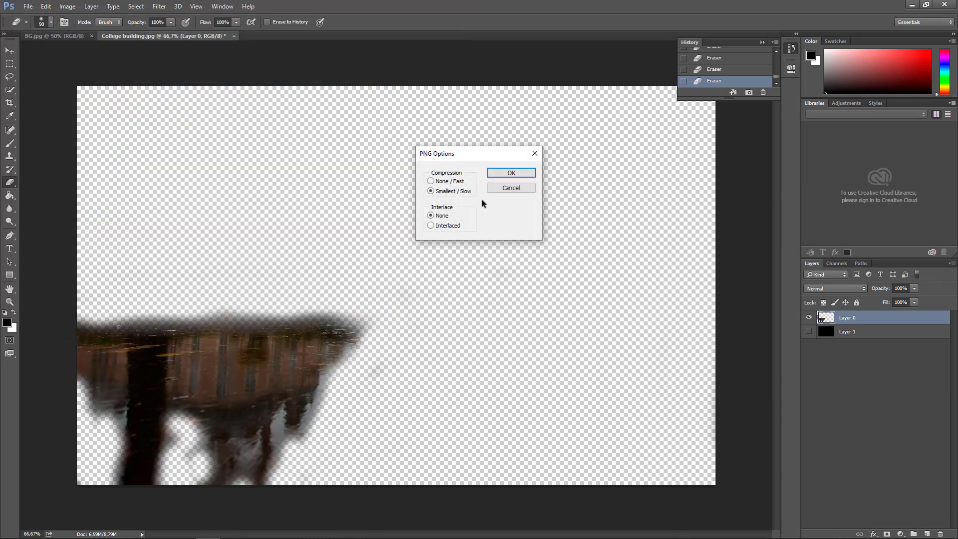
{"action": "left_click", "coordinate": [519, 174]}
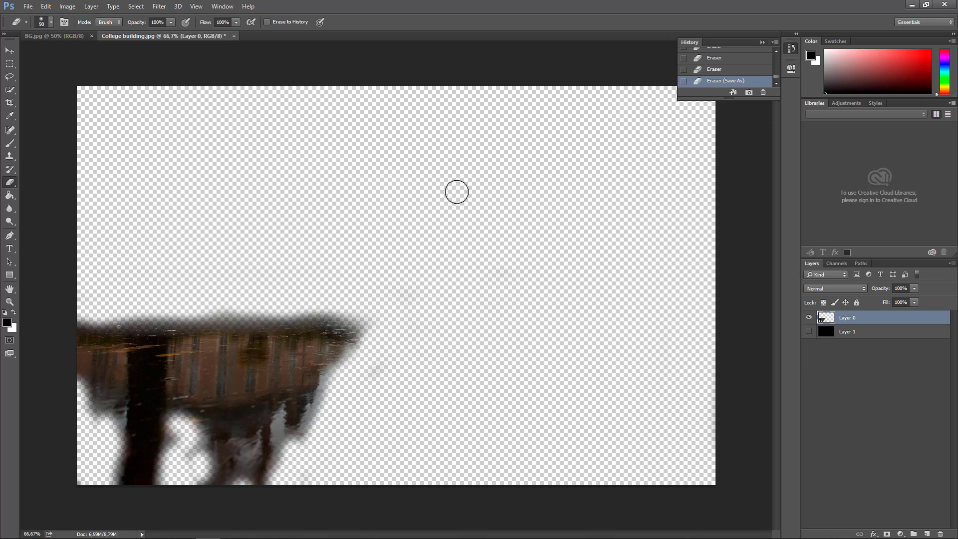
Step: Revert to the original College building.jpg history snapshot and convert the Background into an editable layer named Layer 0
{"action": "left_click_drag", "start_coordinate": [777, 74], "coordinate": [778, 51]}
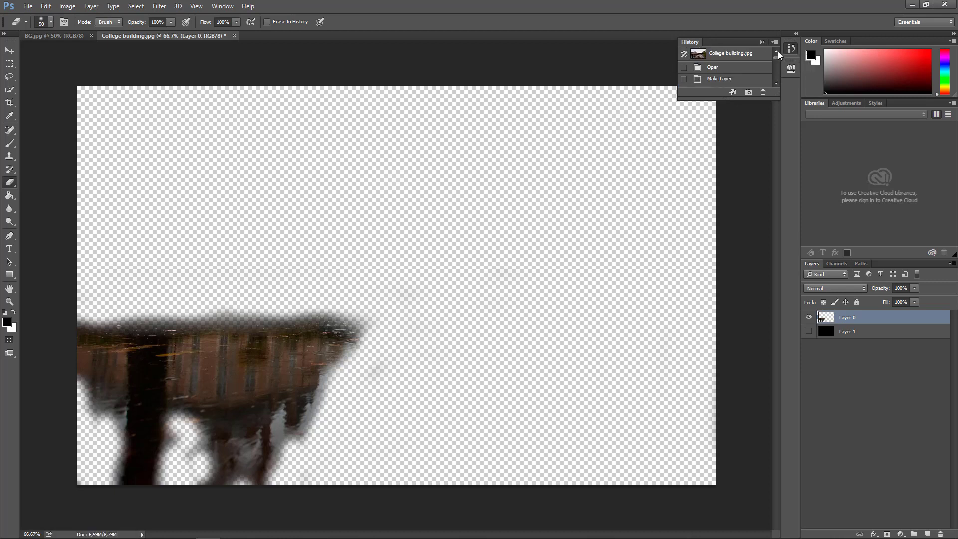
{"action": "left_click", "coordinate": [732, 55]}
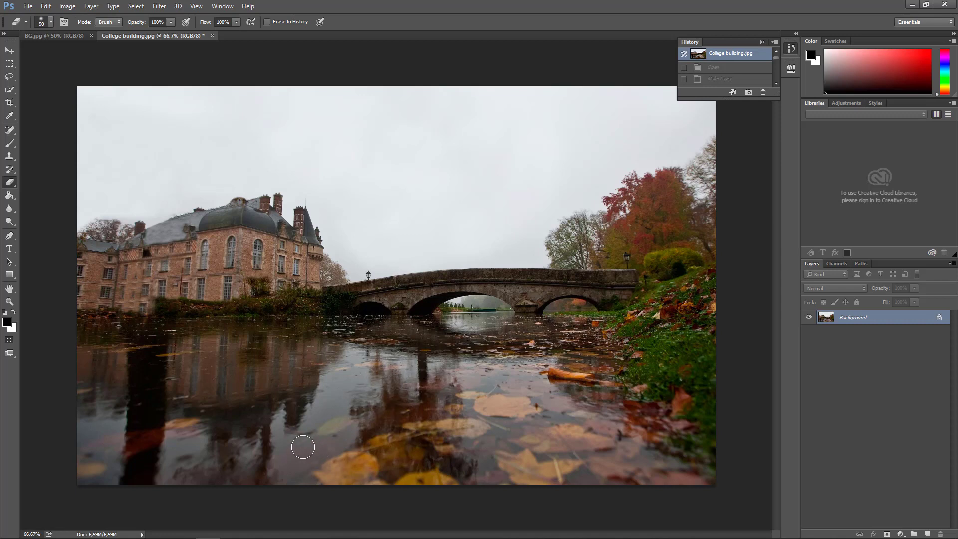
{"action": "left_click_drag", "start_coordinate": [343, 354], "coordinate": [281, 445]}
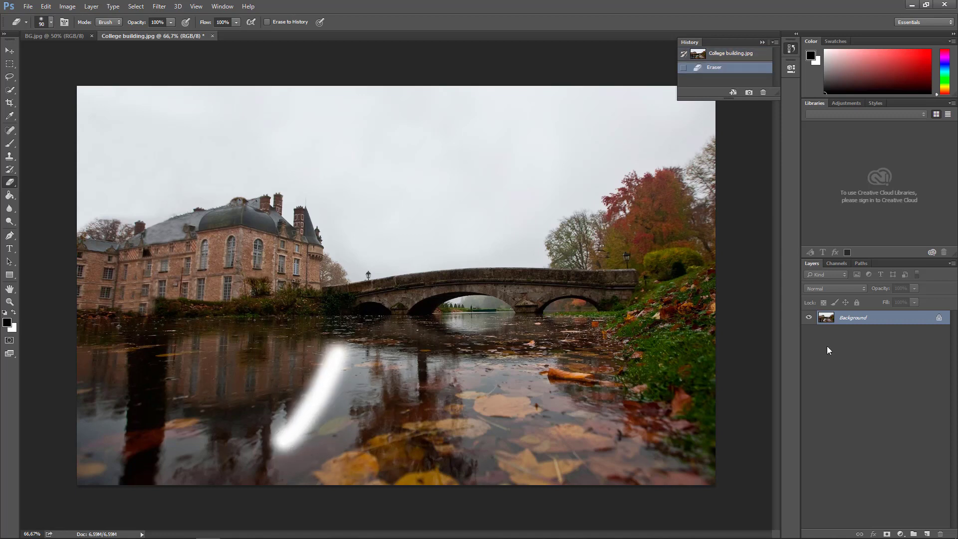
{"action": "double_click", "coordinate": [894, 320]}
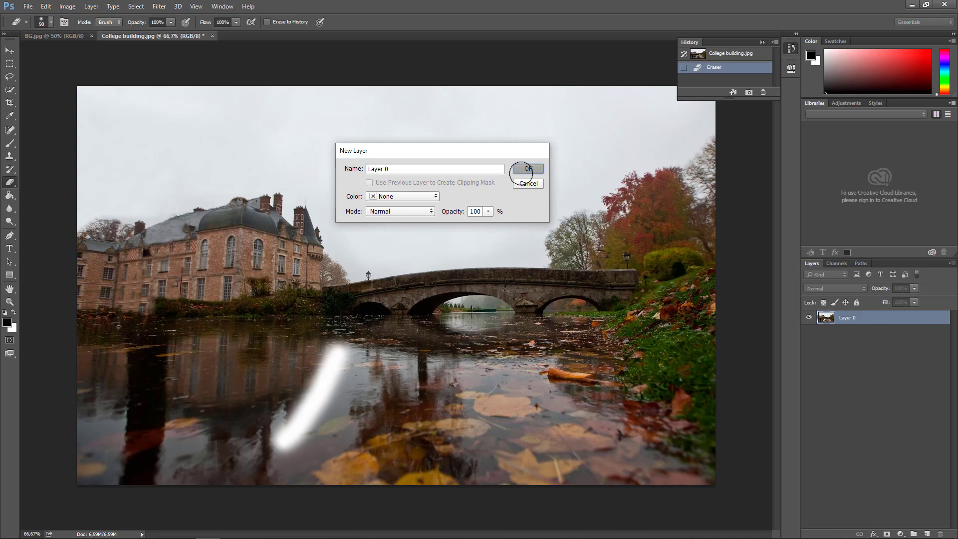
{"action": "left_click", "coordinate": [524, 167]}
Step: Erase the bridge, the river bank, the foreground leaves and the water around the bridge tree's reflection with a soft eraser
{"action": "mouse_move", "coordinate": [349, 362]}
{"action": "left_mouse_down"}
{"action": "mouse_move", "coordinate": [313, 423]}
{"action": "mouse_move", "coordinate": [336, 435]}
{"action": "left_mouse_up"}
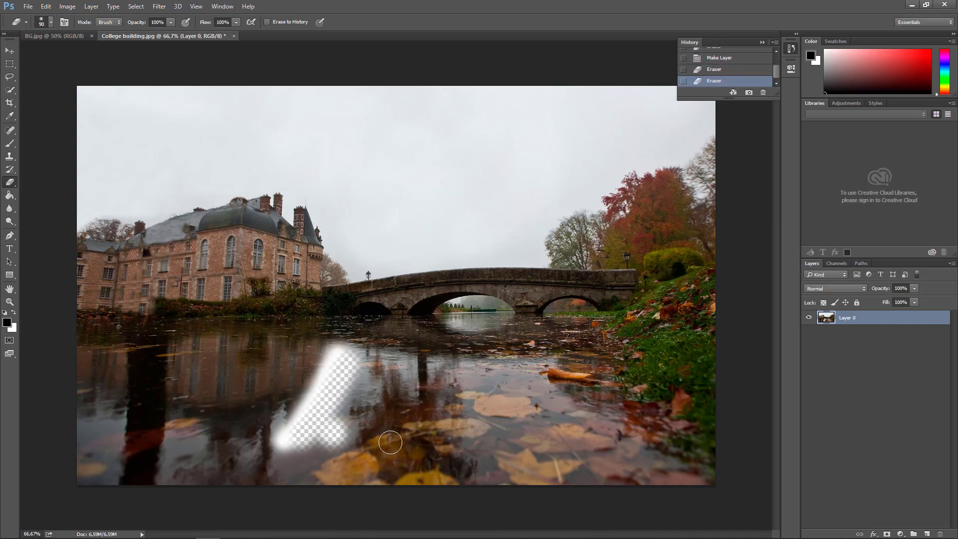
{"action": "mouse_move", "coordinate": [487, 428]}
{"action": "left_mouse_down"}
{"action": "mouse_move", "coordinate": [420, 435]}
{"action": "mouse_move", "coordinate": [367, 456]}
{"action": "mouse_move", "coordinate": [240, 458]}
{"action": "mouse_move", "coordinate": [352, 476]}
{"action": "left_mouse_up"}
{"action": "mouse_move", "coordinate": [475, 395]}
{"action": "left_mouse_down"}
{"action": "mouse_move", "coordinate": [455, 411]}
{"action": "mouse_move", "coordinate": [498, 417]}
{"action": "left_mouse_up"}
{"action": "mouse_move", "coordinate": [367, 342]}
{"action": "left_mouse_down"}
{"action": "mouse_move", "coordinate": [313, 341]}
{"action": "mouse_move", "coordinate": [341, 382]}
{"action": "left_mouse_up"}
{"action": "left_click_drag", "start_coordinate": [461, 361], "coordinate": [486, 418]}
{"action": "mouse_move", "coordinate": [564, 439]}
{"action": "left_mouse_down"}
{"action": "mouse_move", "coordinate": [687, 453]}
{"action": "mouse_move", "coordinate": [629, 7]}
{"action": "mouse_move", "coordinate": [500, 319]}
{"action": "left_mouse_up"}
{"action": "left_click_drag", "start_coordinate": [272, 336], "coordinate": [256, 335]}
{"action": "mouse_move", "coordinate": [514, 487]}
{"action": "left_mouse_down"}
{"action": "mouse_move", "coordinate": [335, 450]}
{"action": "mouse_move", "coordinate": [273, 467]}
{"action": "mouse_move", "coordinate": [258, 346]}
{"action": "left_mouse_up"}
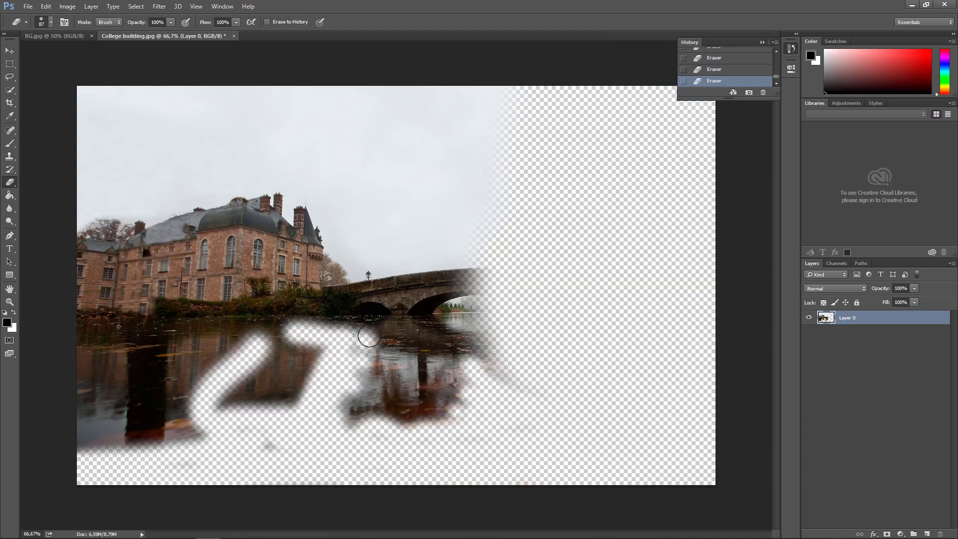
{"action": "mouse_move", "coordinate": [366, 333]}
{"action": "left_mouse_down"}
{"action": "mouse_move", "coordinate": [394, 316]}
{"action": "mouse_move", "coordinate": [443, 321]}
{"action": "mouse_move", "coordinate": [352, 260]}
{"action": "mouse_move", "coordinate": [503, 300]}
{"action": "mouse_move", "coordinate": [490, 324]}
{"action": "mouse_move", "coordinate": [525, 374]}
{"action": "mouse_move", "coordinate": [480, 289]}
{"action": "mouse_move", "coordinate": [257, 356]}
{"action": "mouse_move", "coordinate": [316, 376]}
{"action": "mouse_move", "coordinate": [288, 344]}
{"action": "mouse_move", "coordinate": [332, 368]}
{"action": "mouse_move", "coordinate": [514, 406]}
{"action": "left_mouse_up"}
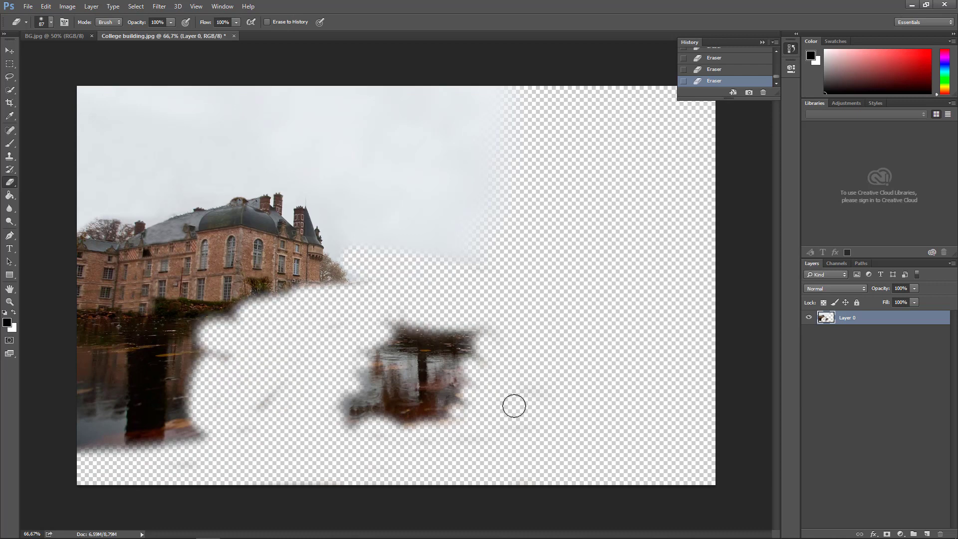
Step: Apply a Clone Stamp touch-up, erase the remaining building and sky with a 108 px eraser, and soften the reflection's upper edge
{"action": "left_click", "coordinate": [10, 157]}
{"action": "key", "text": "e"}
{"action": "mouse_move", "coordinate": [490, 218]}
{"action": "left_mouse_down"}
{"action": "mouse_move", "coordinate": [182, 355]}
{"action": "mouse_move", "coordinate": [107, 430]}
{"action": "mouse_move", "coordinate": [123, 390]}
{"action": "mouse_move", "coordinate": [242, 267]}
{"action": "mouse_move", "coordinate": [477, 148]}
{"action": "mouse_move", "coordinate": [462, 115]}
{"action": "mouse_move", "coordinate": [386, 88]}
{"action": "mouse_move", "coordinate": [203, 156]}
{"action": "left_mouse_up"}
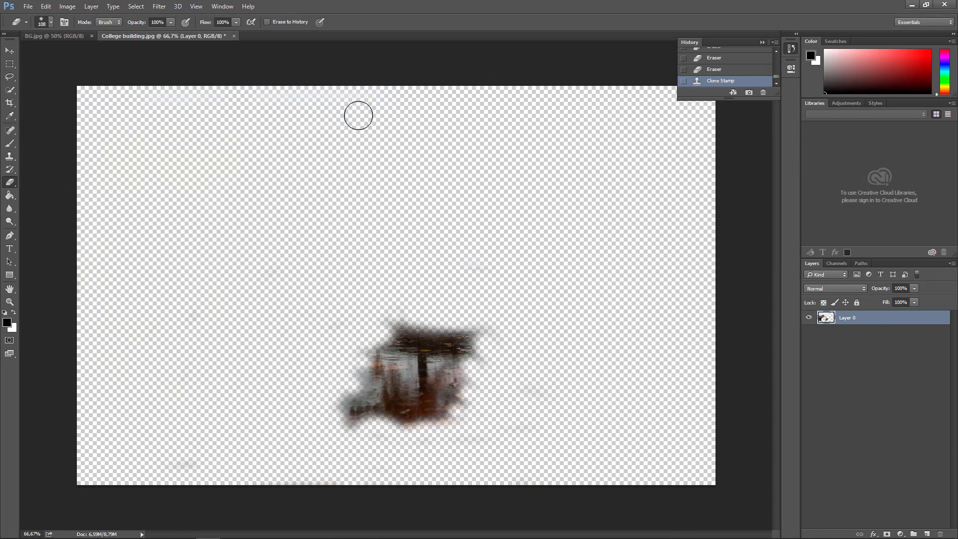
{"action": "left_click", "coordinate": [400, 326]}
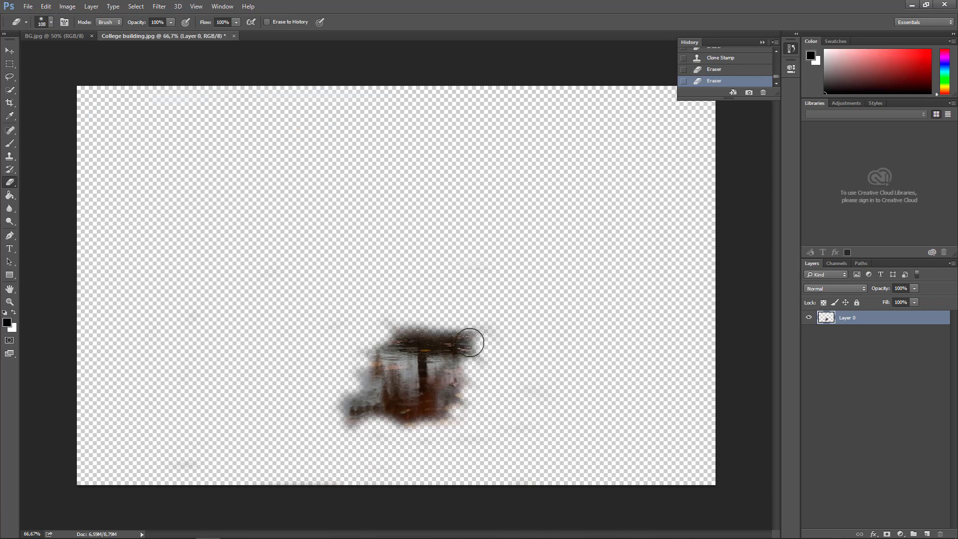
{"action": "left_click_drag", "start_coordinate": [468, 328], "coordinate": [484, 333]}
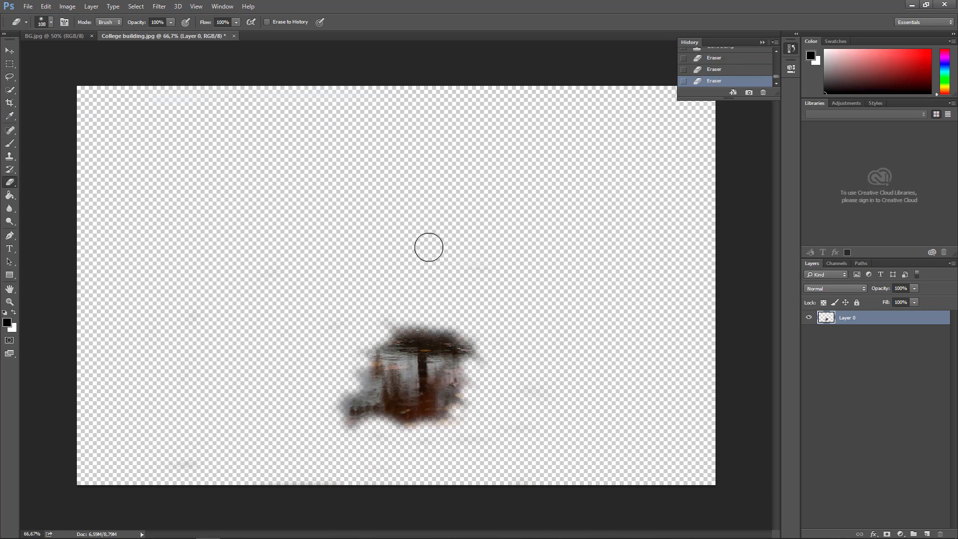
Step: Save a PNG copy named Bridge tree reflection in the college folder with smallest compression and no interlacing
{"action": "key", "text": "ctrl+shift+s"}
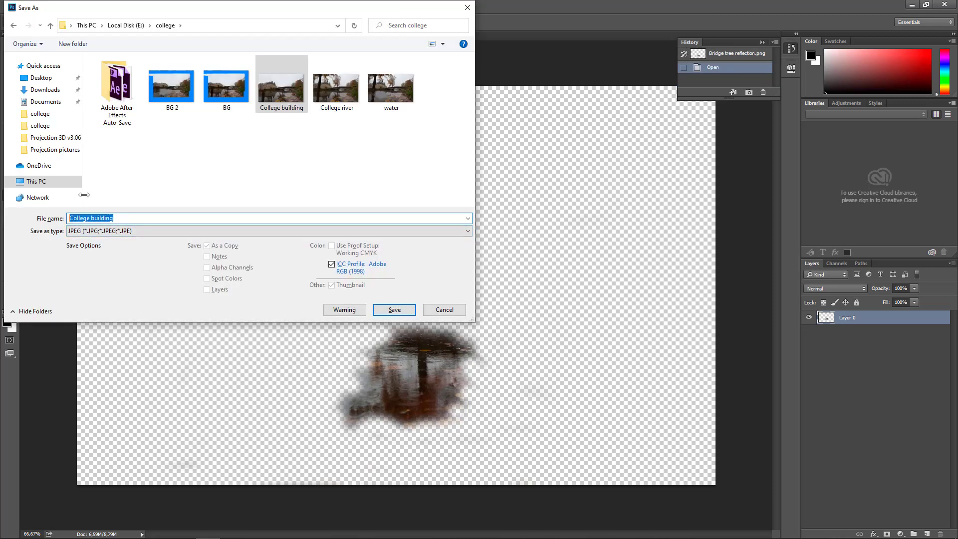
{"action": "type", "text": "Bridge t"}
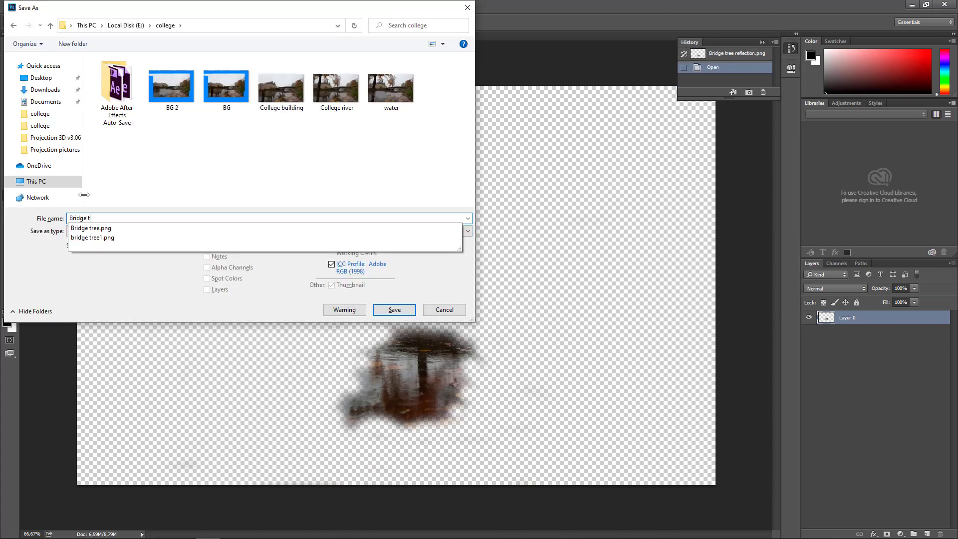
{"action": "type", "text": "ree reflection"}
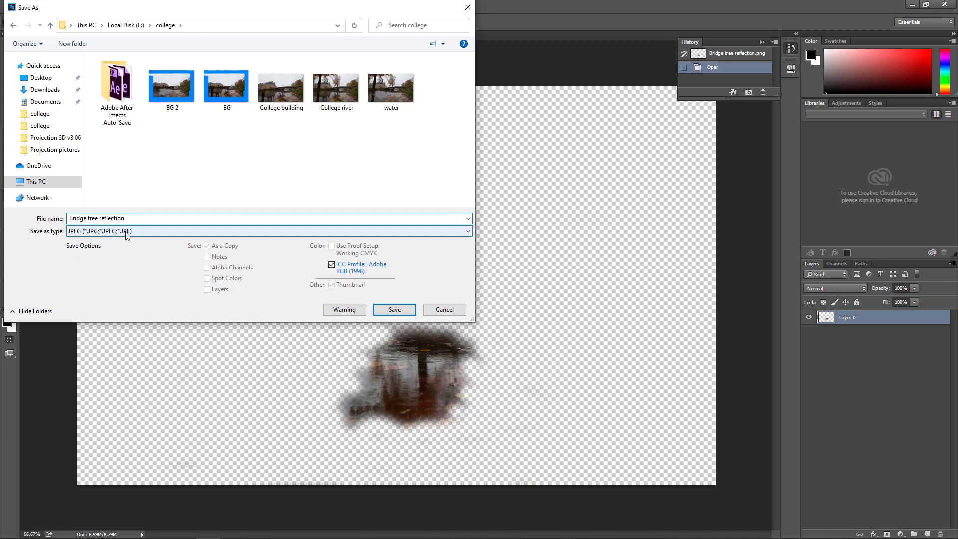
{"action": "left_click", "coordinate": [127, 231]}
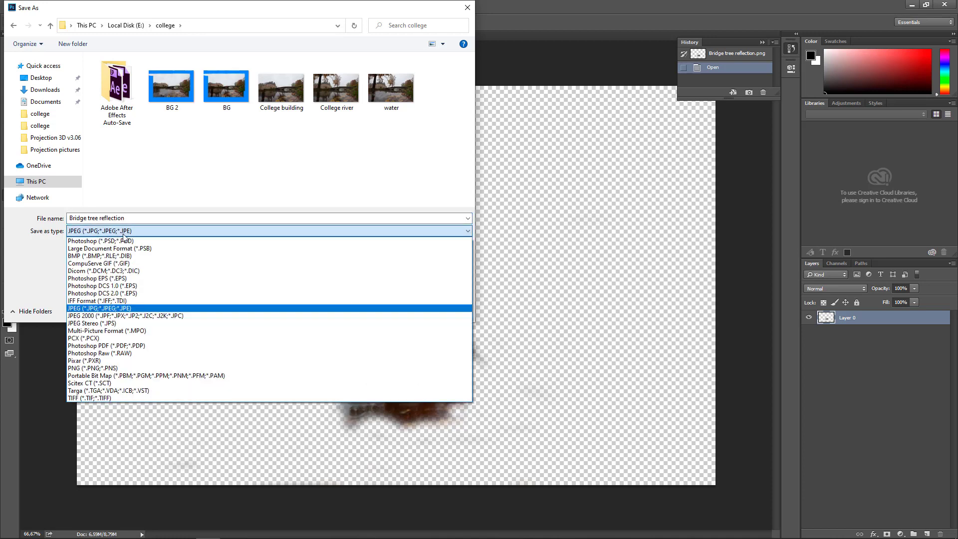
{"action": "left_click", "coordinate": [110, 368]}
{"action": "left_click", "coordinate": [393, 310]}
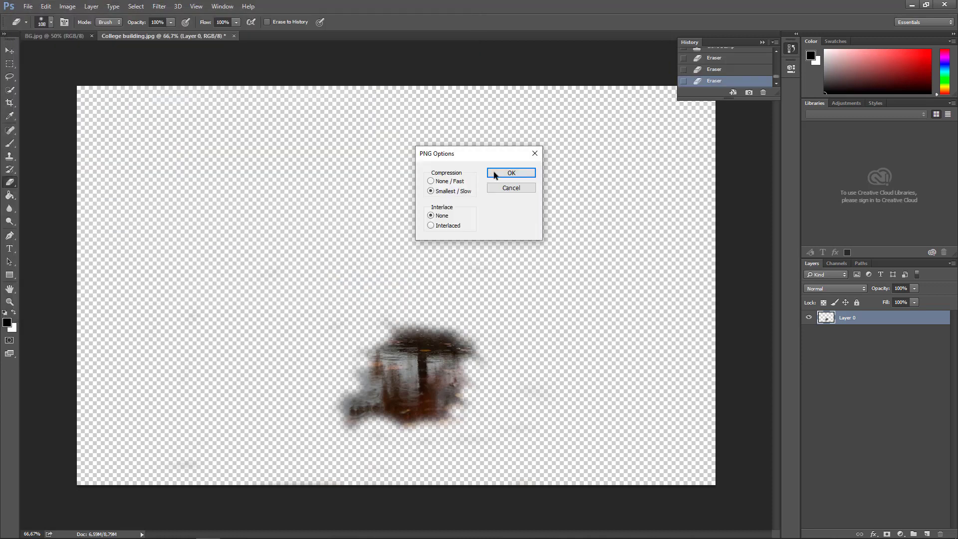
{"action": "left_click", "coordinate": [507, 173]}
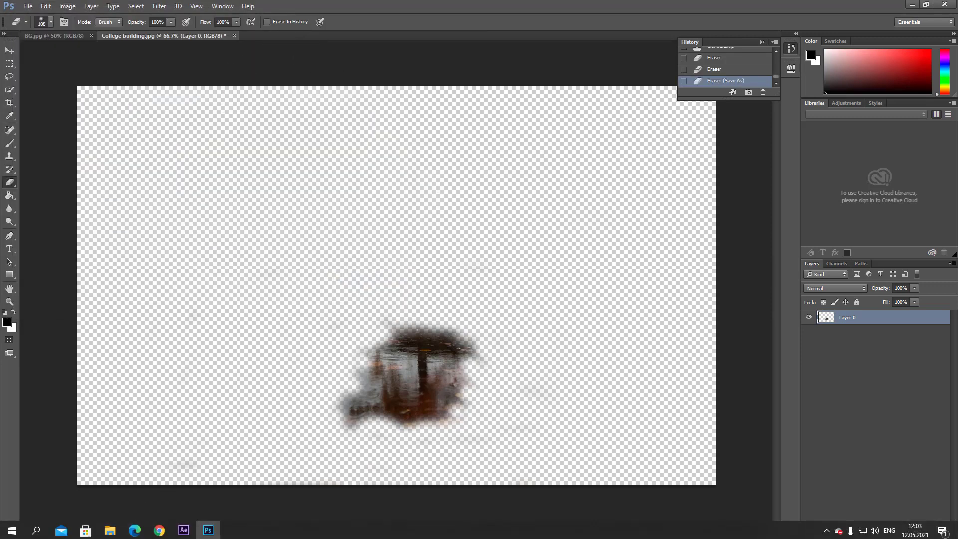
Step: Switch to After Effects and import Tree reflection and Bridge tree reflection from the college folder into the project
{"action": "left_click", "coordinate": [183, 529]}
{"action": "left_click", "coordinate": [109, 529]}
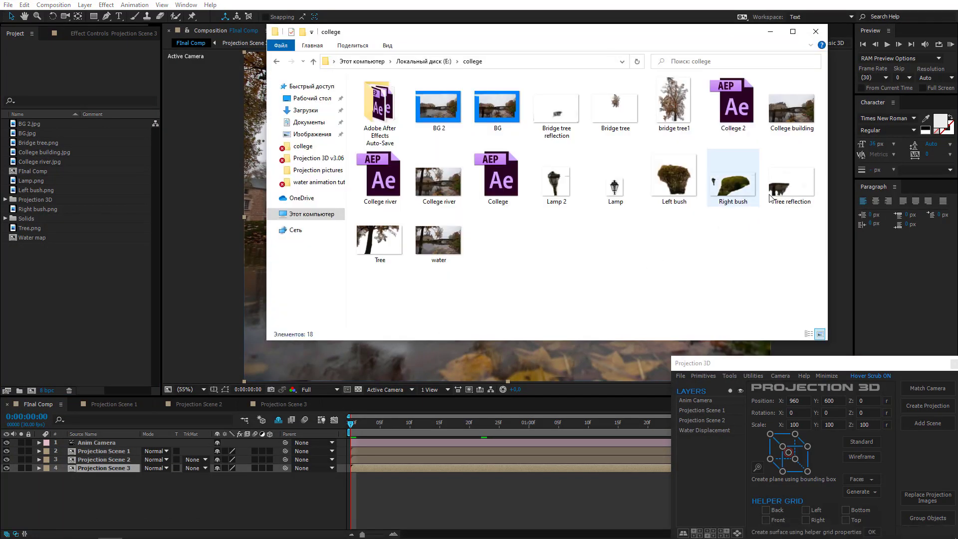
{"action": "left_click", "coordinate": [793, 187]}
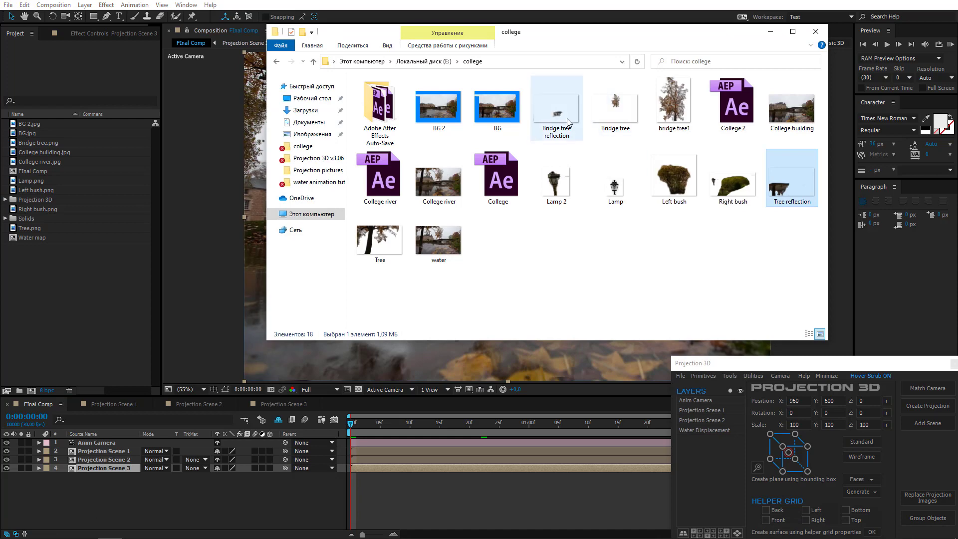
{"action": "left_click_drag", "start_coordinate": [558, 117], "coordinate": [70, 328]}
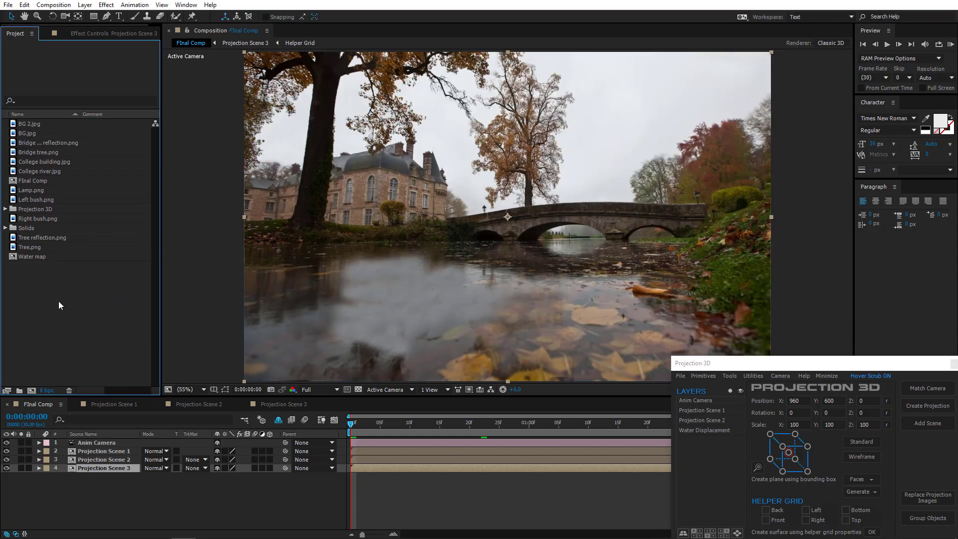
Step: Place Tree reflection.png between Projection Scene 2 and Projection Scene 3 in Final Comp, show its Position, and minimize the Projection 3D window
{"action": "left_click", "coordinate": [37, 238]}
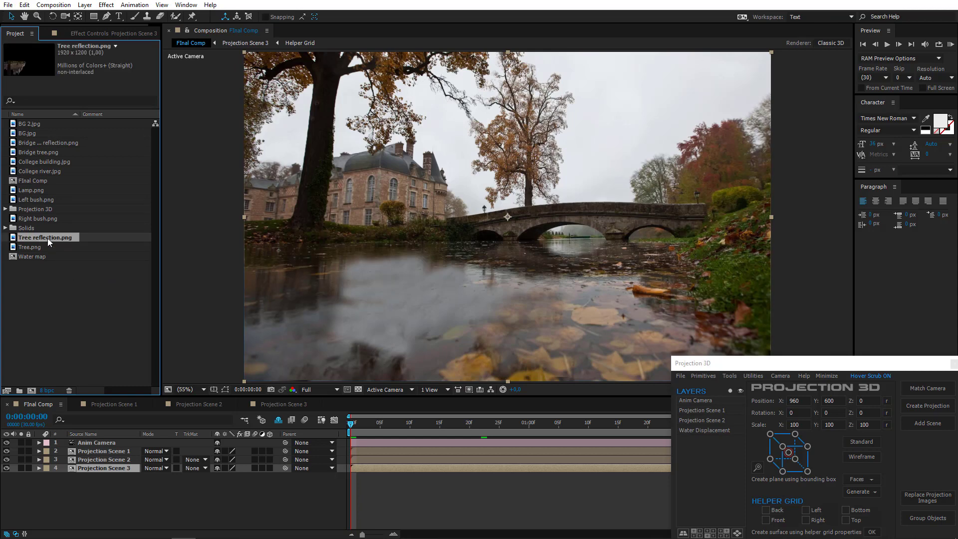
{"action": "left_click_drag", "start_coordinate": [47, 238], "coordinate": [111, 461]}
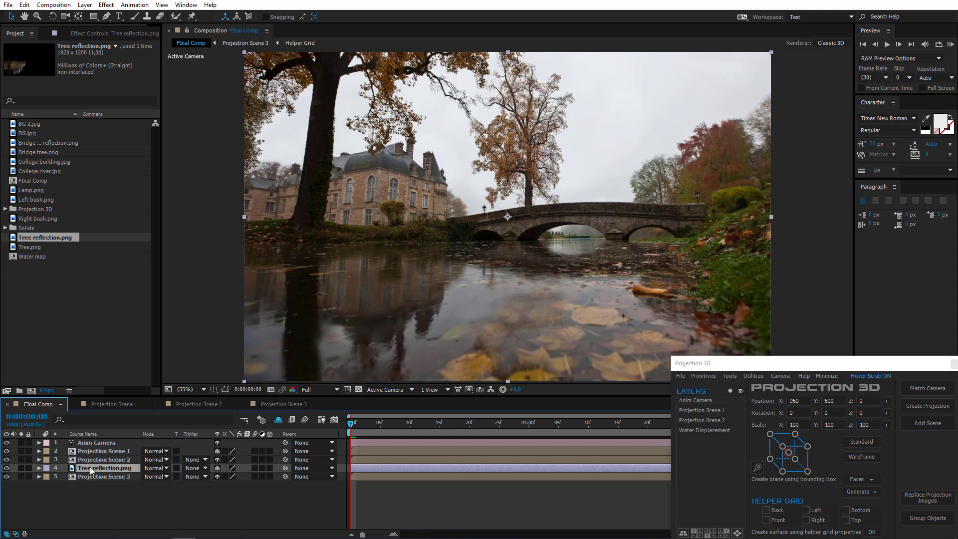
{"action": "key", "text": "p"}
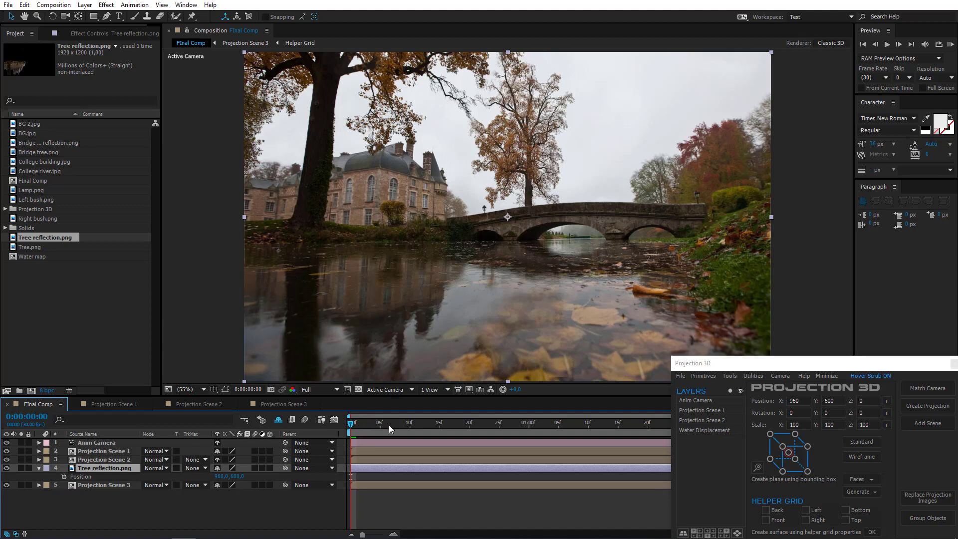
{"action": "left_click_drag", "start_coordinate": [389, 425], "coordinate": [939, 423]}
{"action": "left_click", "coordinate": [832, 375]}
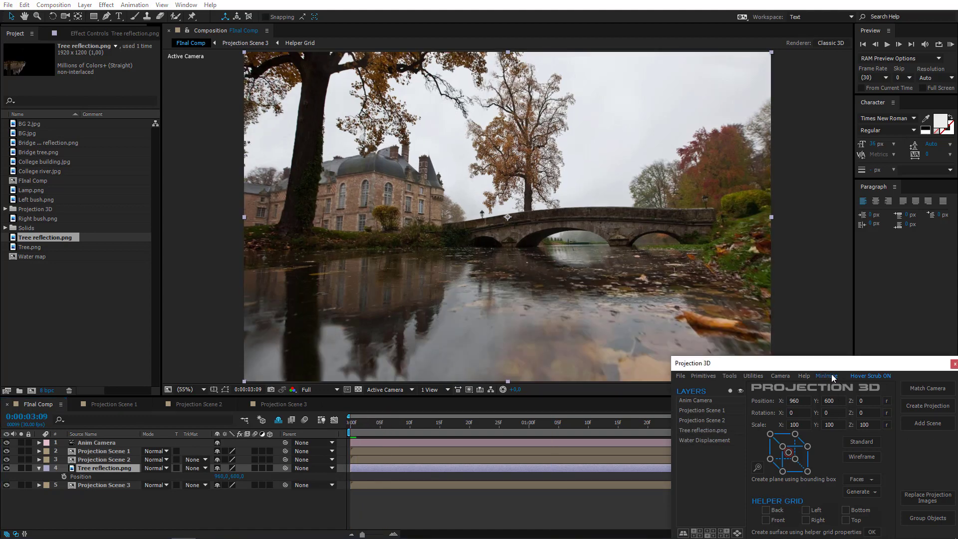
{"action": "left_click", "coordinate": [832, 376]}
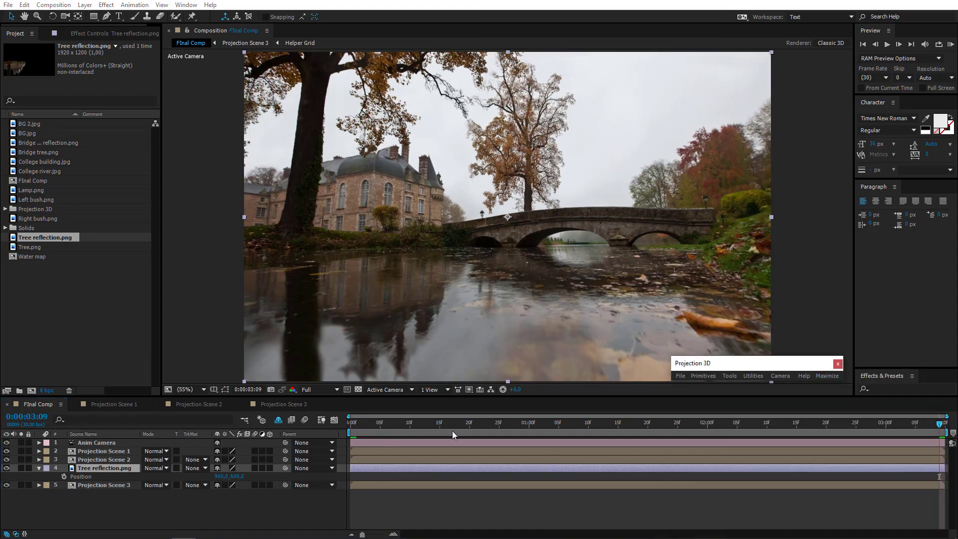
Step: Keyframe Tree reflection.png's Position at 0:00:00:00 and at 0:00:03:09, moving it to about 930, 629, and scrub through the motion
{"action": "left_click_drag", "start_coordinate": [361, 424], "coordinate": [940, 425]}
{"action": "left_click_drag", "start_coordinate": [522, 425], "coordinate": [270, 431]}
{"action": "left_click", "coordinate": [64, 476]}
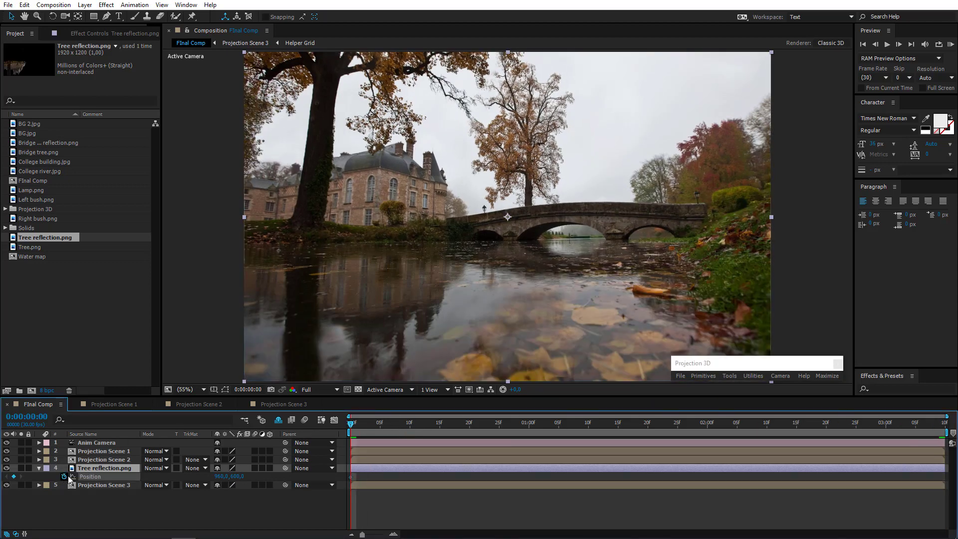
{"action": "key", "text": "End"}
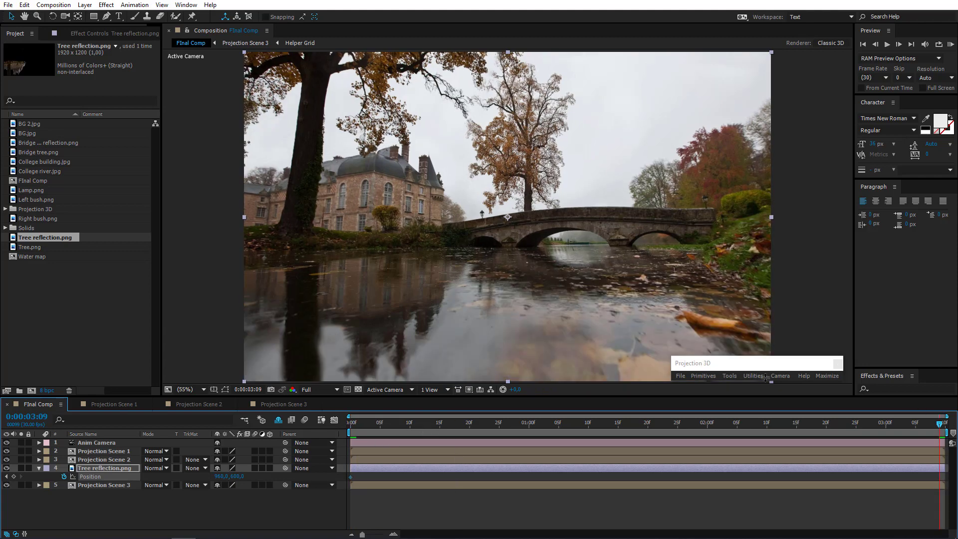
{"action": "left_click_drag", "start_coordinate": [382, 303], "coordinate": [377, 307]}
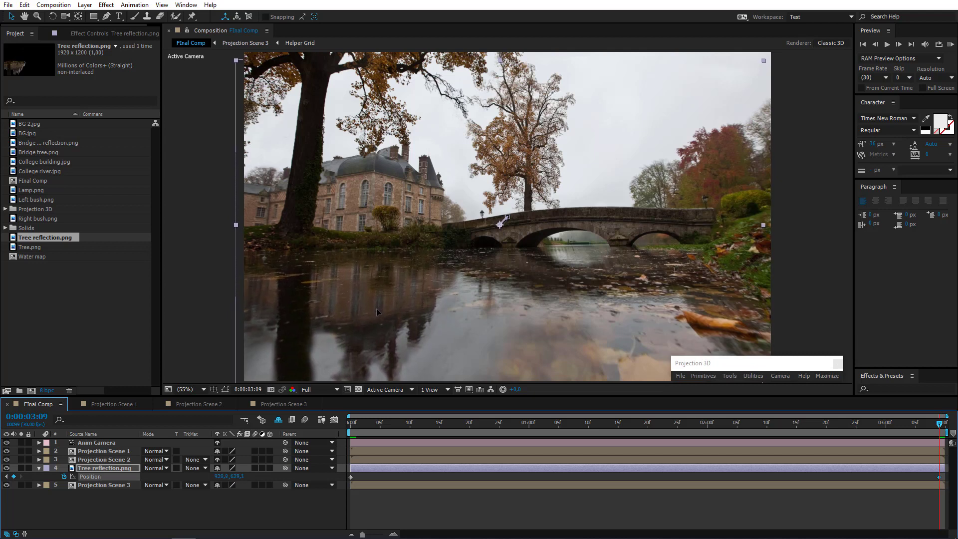
{"action": "left_click", "coordinate": [347, 422]}
{"action": "left_click_drag", "start_coordinate": [343, 427], "coordinate": [469, 429]}
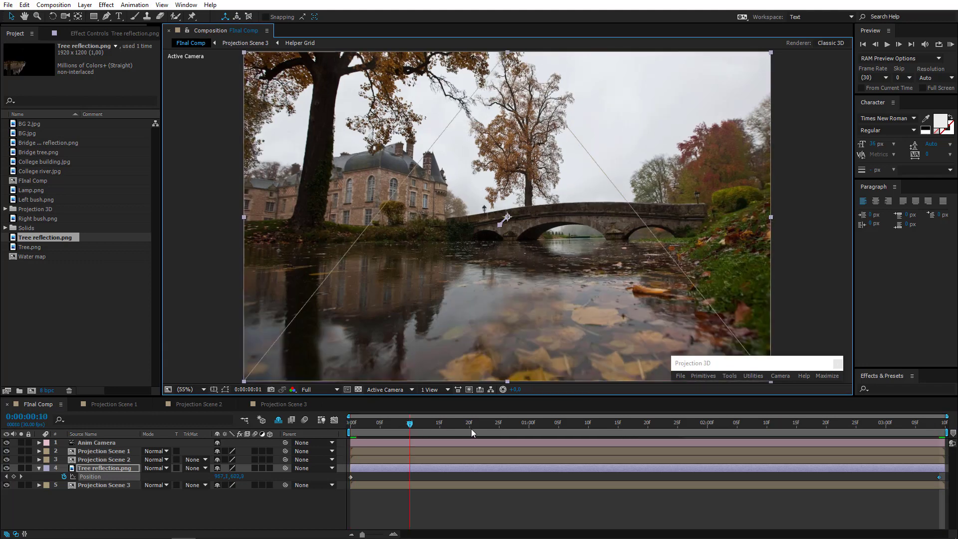
{"action": "left_click_drag", "start_coordinate": [559, 432], "coordinate": [334, 433]}
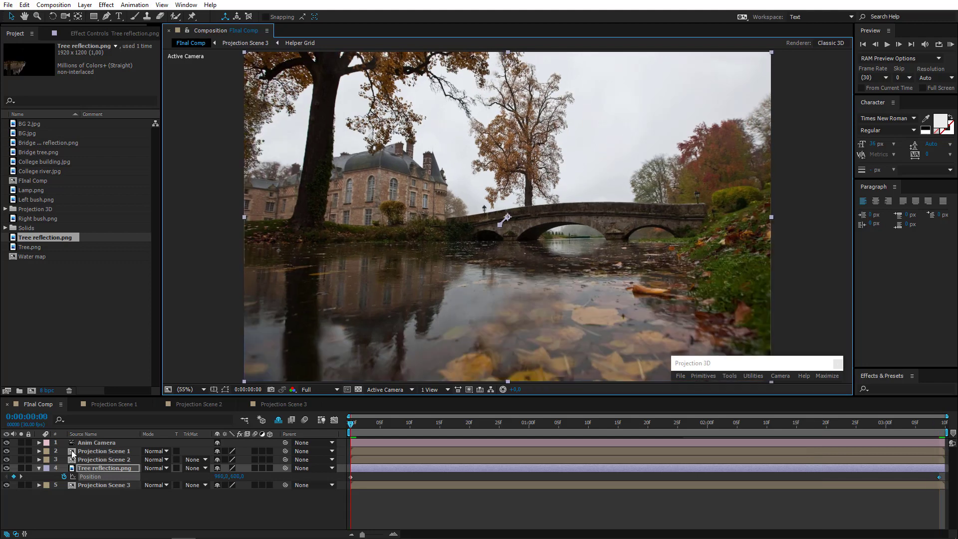
{"action": "left_click_drag", "start_coordinate": [76, 450], "coordinate": [75, 451]}
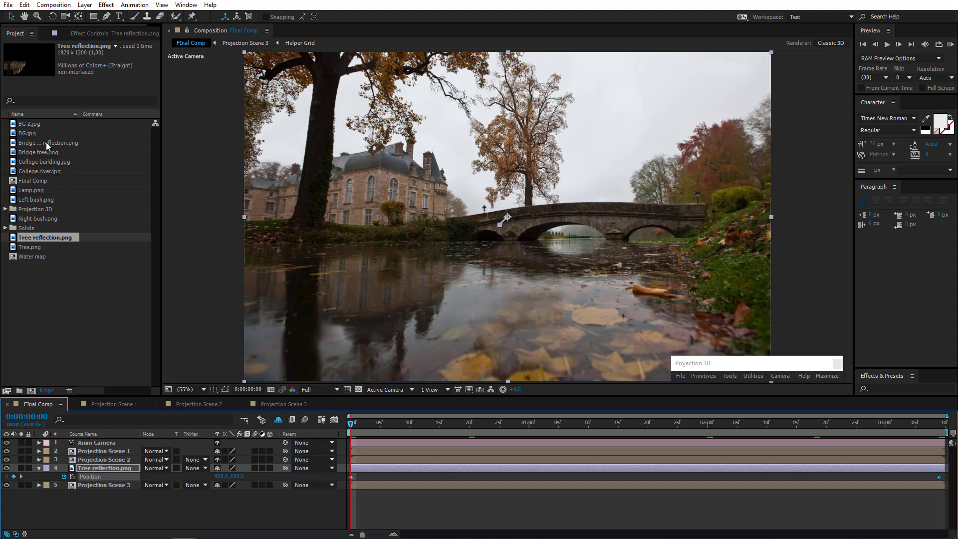
Step: Add the bridge tree reflection beneath Tree reflection.png and keyframe its Position at 0:00:00:00 and 0:00:03:09, lowering it to about 961, 632
{"action": "left_click_drag", "start_coordinate": [46, 142], "coordinate": [125, 475]}
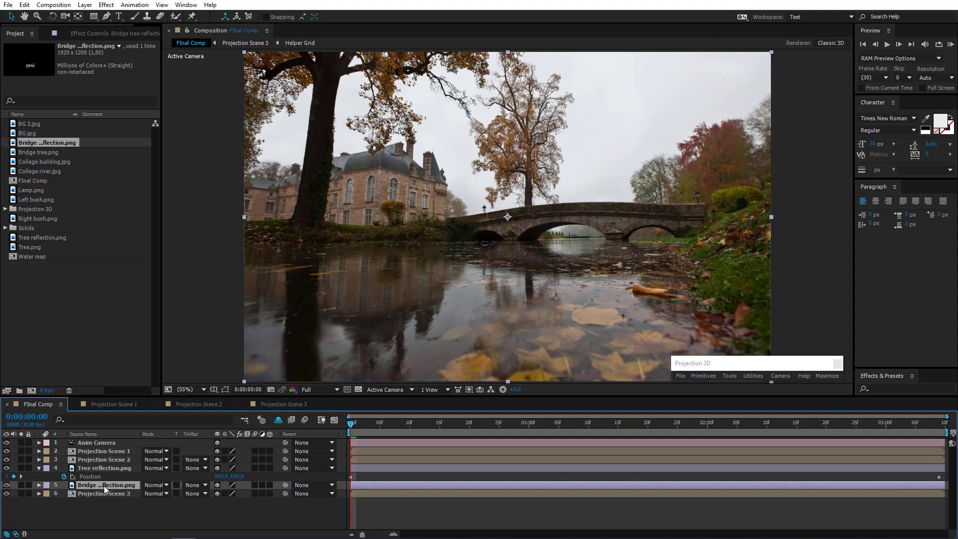
{"action": "key", "text": "p"}
{"action": "left_click", "coordinate": [90, 494]}
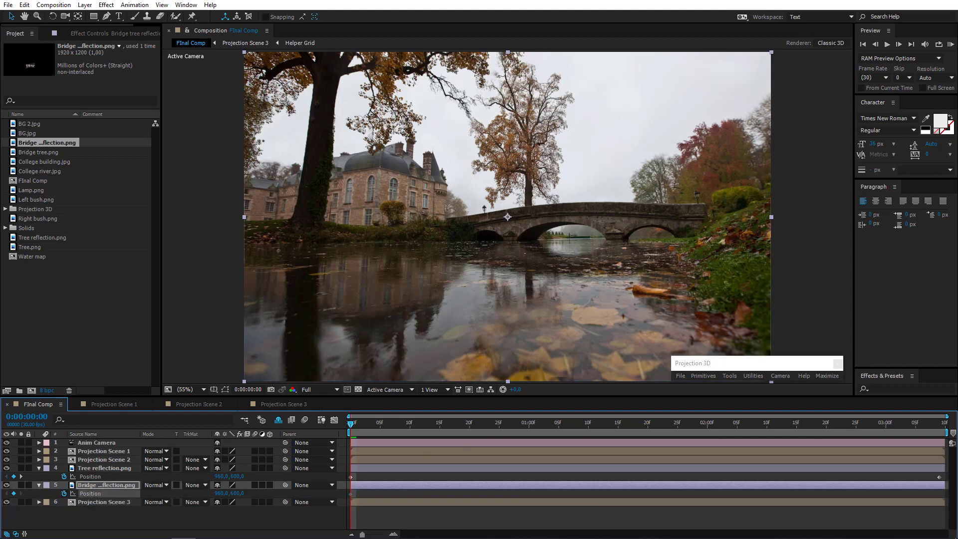
{"action": "left_click", "coordinate": [938, 424]}
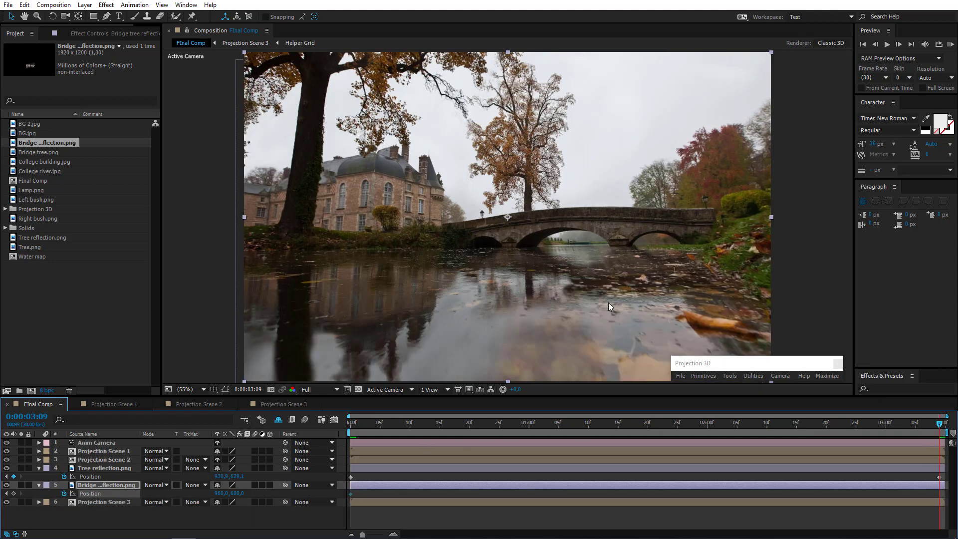
{"action": "left_click_drag", "start_coordinate": [532, 287], "coordinate": [531, 296]}
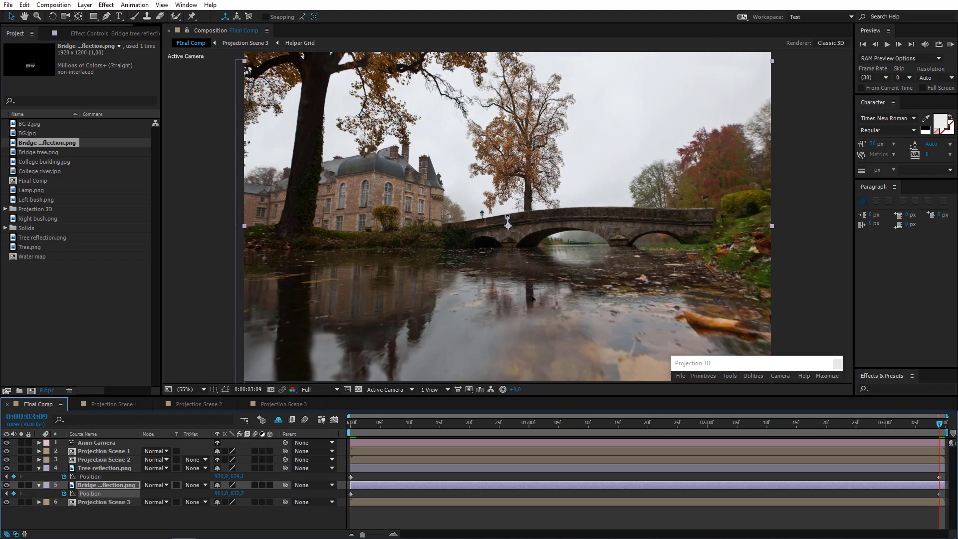
{"action": "left_click_drag", "start_coordinate": [362, 423], "coordinate": [115, 464]}
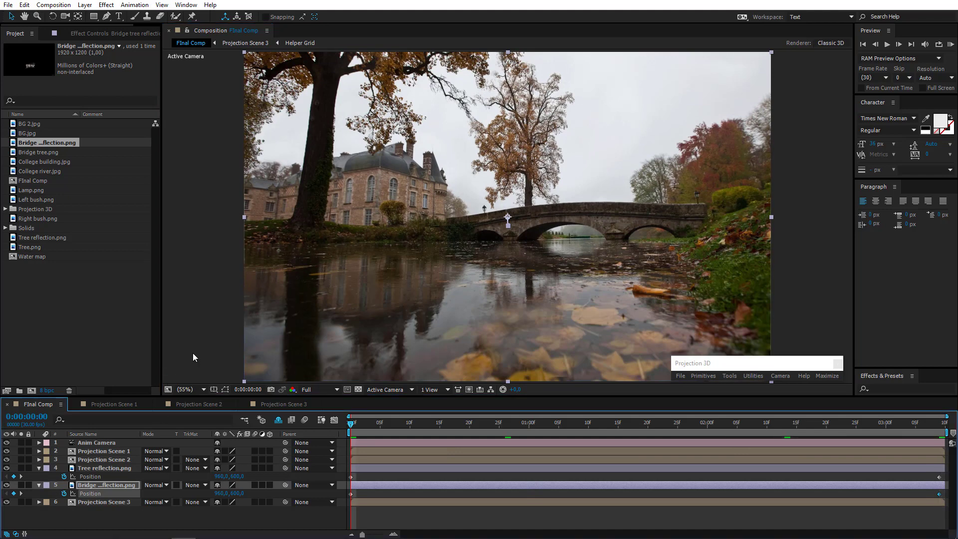
Step: Collapse both reflection layers' properties and add a new Projection 3D scene directly above Projection Scene 3
{"action": "left_click", "coordinate": [39, 468]}
{"action": "left_click", "coordinate": [39, 477]}
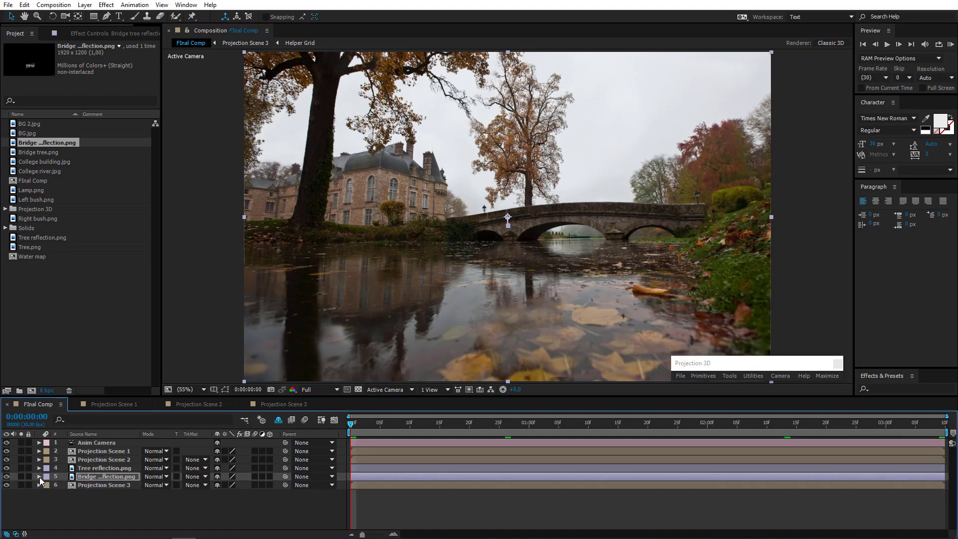
{"action": "left_click", "coordinate": [99, 499]}
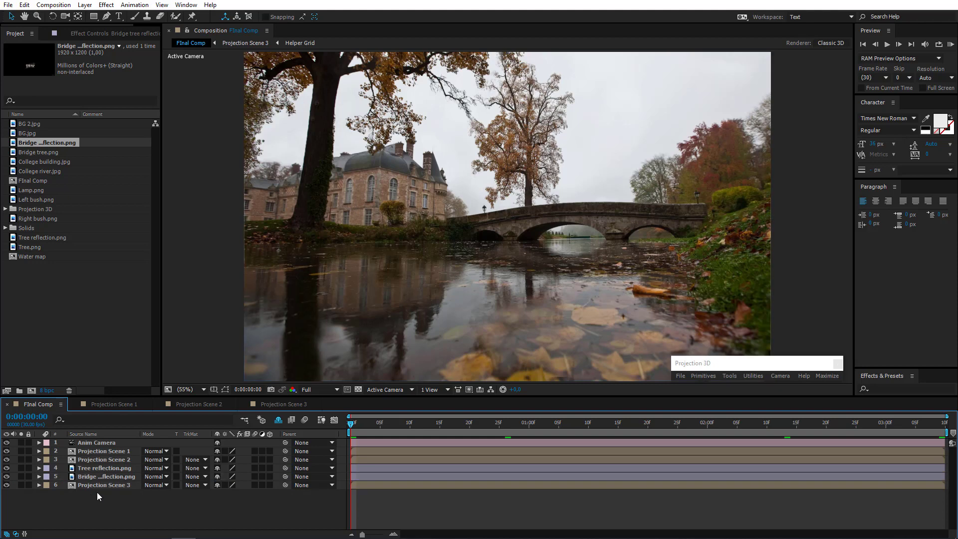
{"action": "left_click", "coordinate": [103, 485]}
{"action": "left_click", "coordinate": [828, 377]}
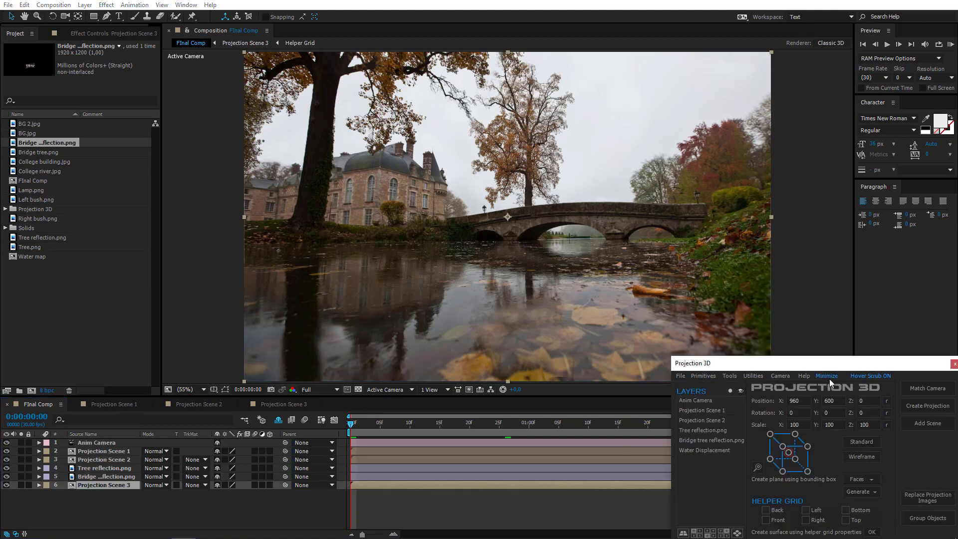
{"action": "left_click", "coordinate": [922, 424]}
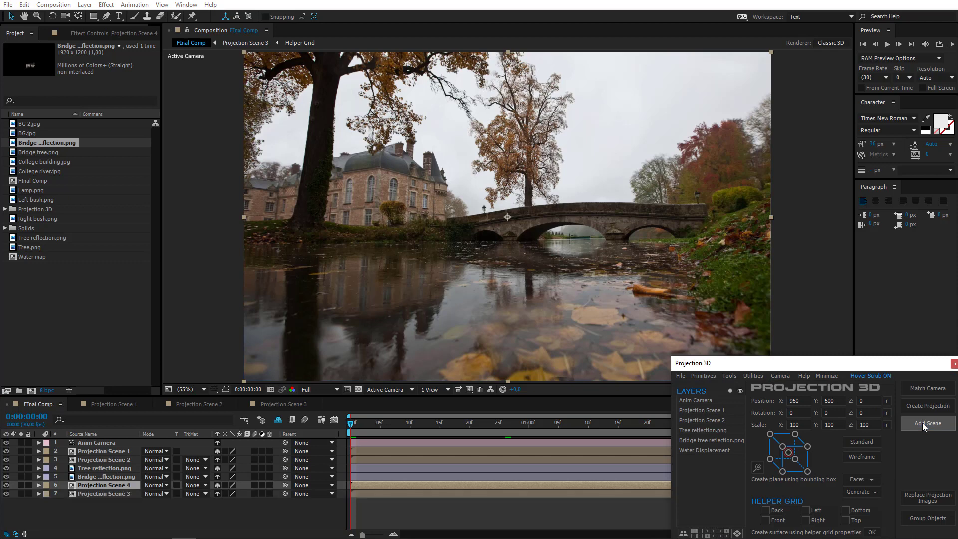
{"action": "left_click", "coordinate": [828, 377]}
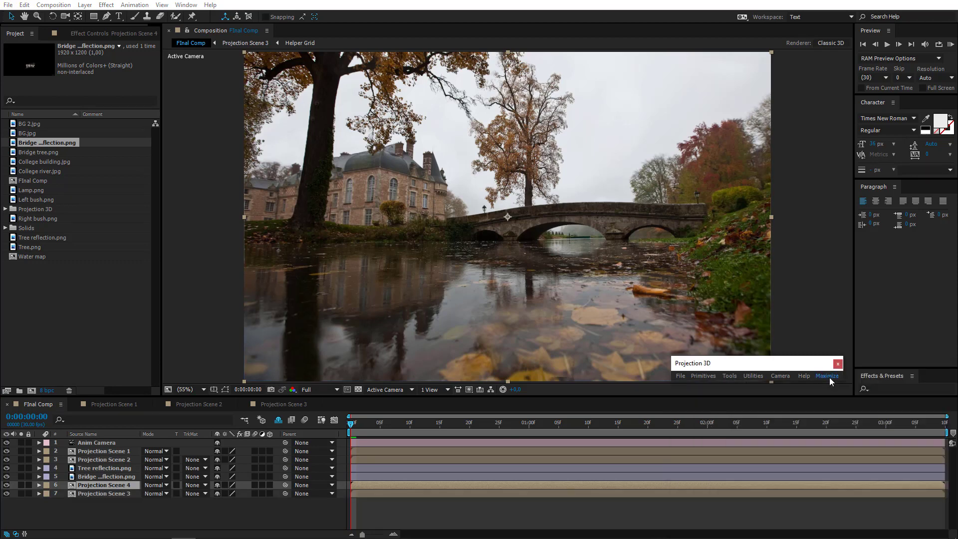
Step: Open Projection Scene 4, create a plane primitive in it, and briefly solo the plane to check its coverage
{"action": "left_click", "coordinate": [120, 485]}
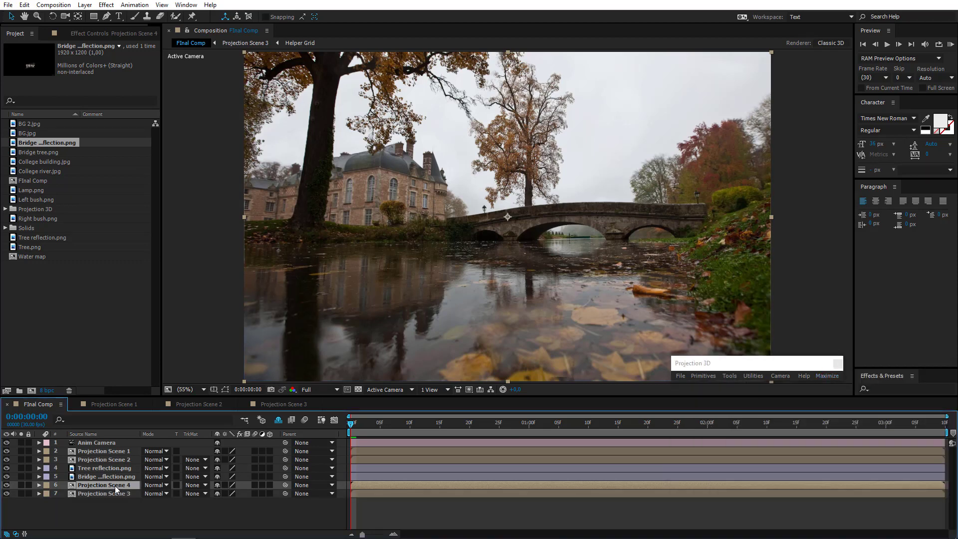
{"action": "double_click", "coordinate": [115, 486]}
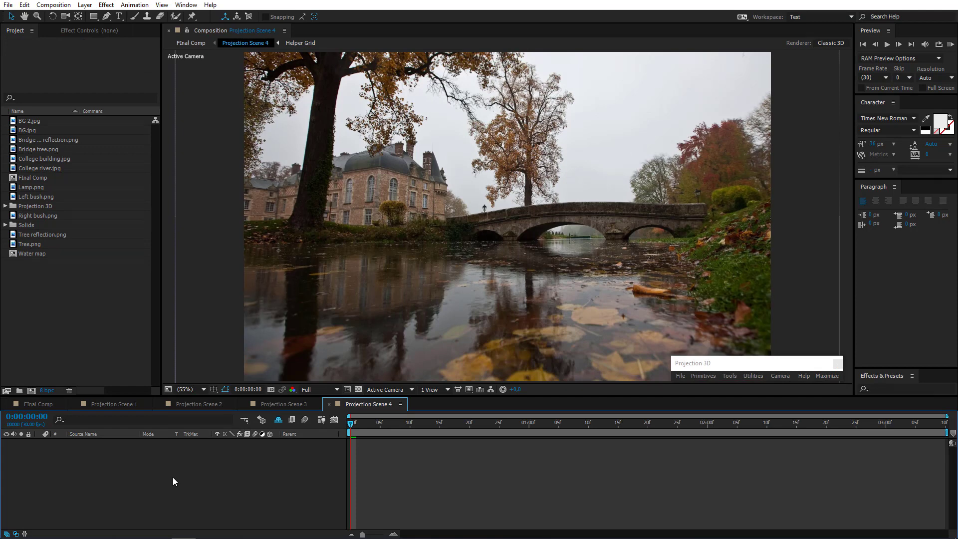
{"action": "left_click", "coordinate": [706, 378]}
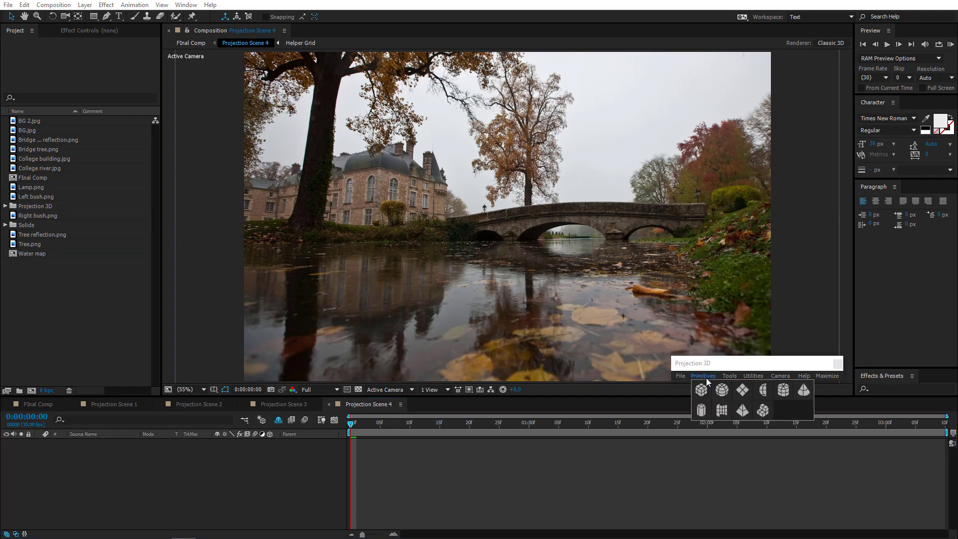
{"action": "left_click", "coordinate": [743, 390]}
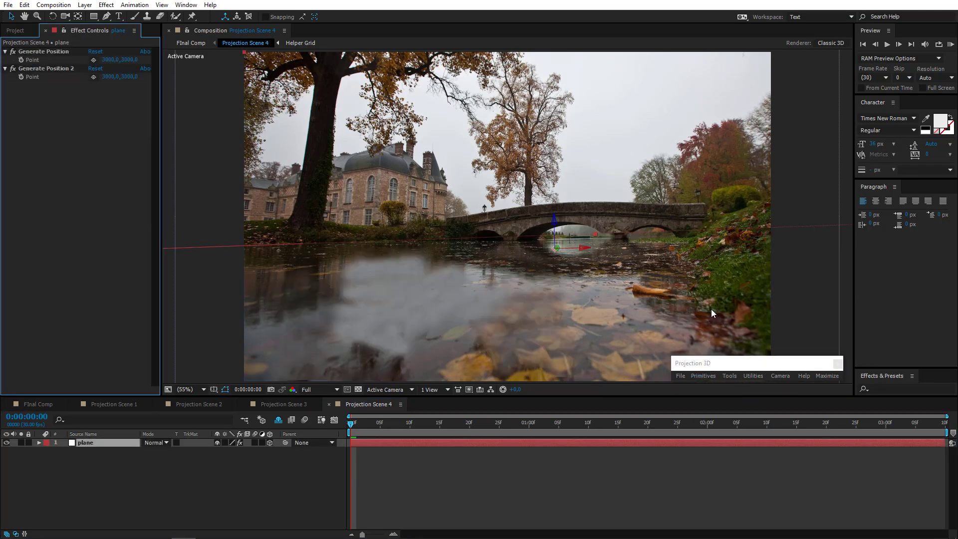
{"action": "left_click", "coordinate": [21, 442]}
{"action": "left_click", "coordinate": [21, 443]}
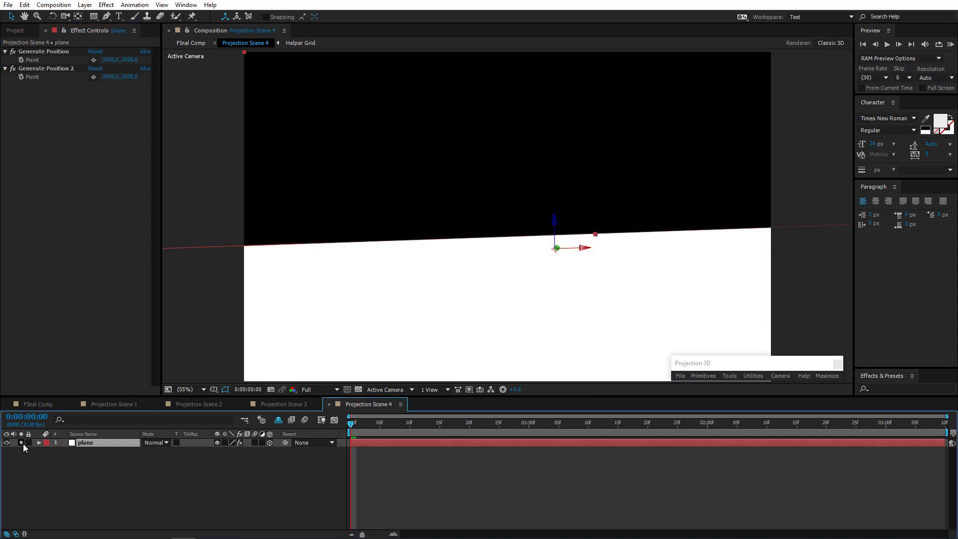
{"action": "left_click", "coordinate": [23, 444]}
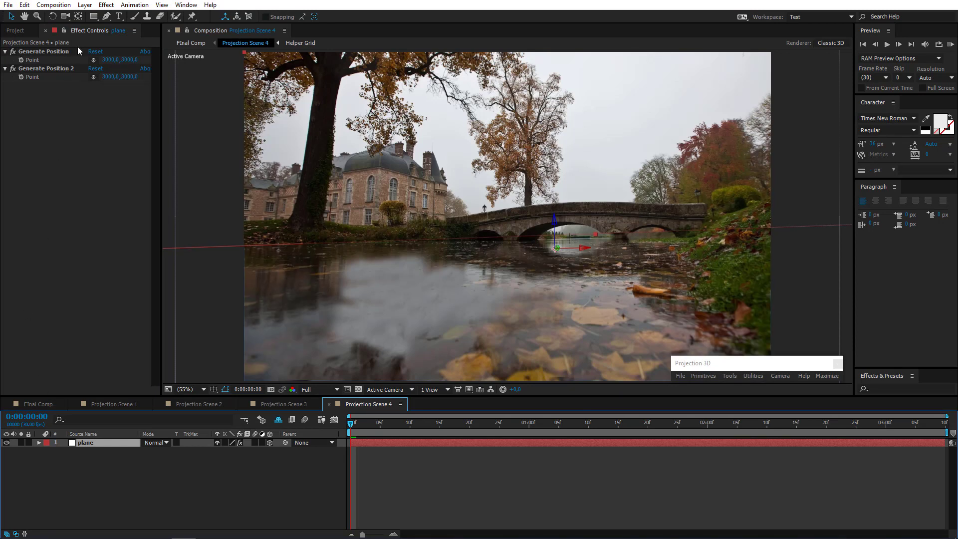
Step: Mask the plane with the Pen tool, tracing the waterline under the bank and bridge, the right bank, and around the image's lower edge
{"action": "left_click", "coordinate": [106, 18]}
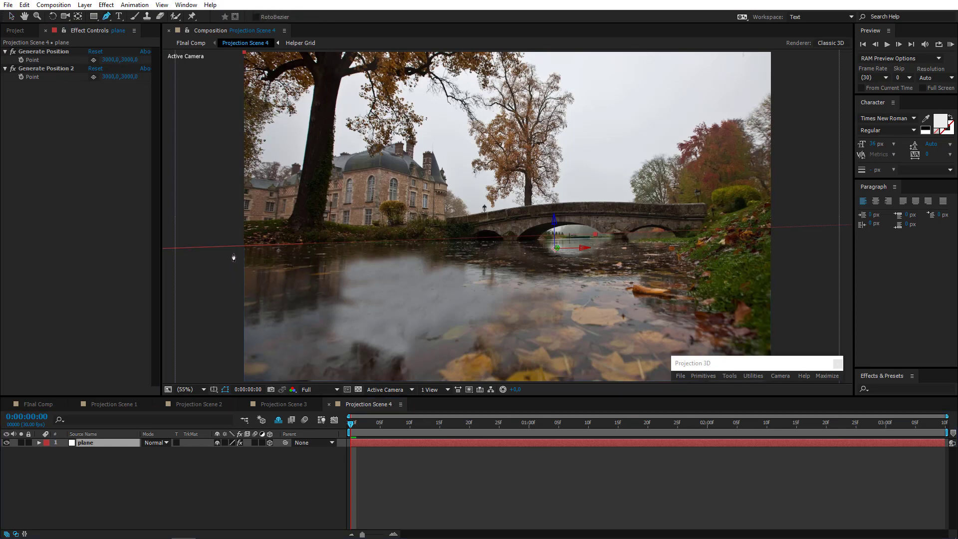
{"action": "left_click", "coordinate": [233, 254]}
{"action": "left_click", "coordinate": [362, 244]}
{"action": "left_click", "coordinate": [455, 242]}
{"action": "left_click", "coordinate": [613, 240]}
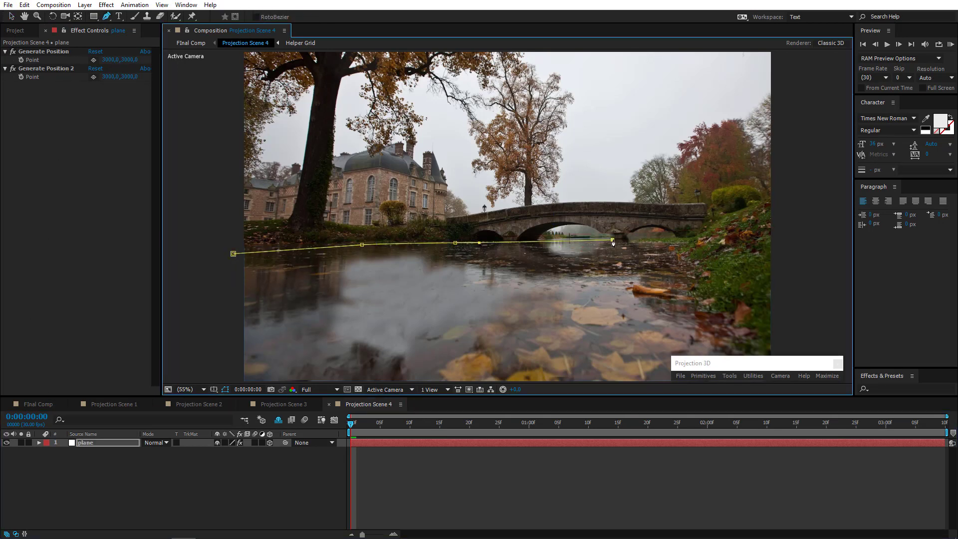
{"action": "left_click_drag", "start_coordinate": [667, 255], "coordinate": [680, 270]}
{"action": "left_click_drag", "start_coordinate": [713, 320], "coordinate": [717, 332]}
{"action": "left_click_drag", "start_coordinate": [717, 333], "coordinate": [649, 279]}
{"action": "left_click_drag", "start_coordinate": [712, 316], "coordinate": [710, 335]}
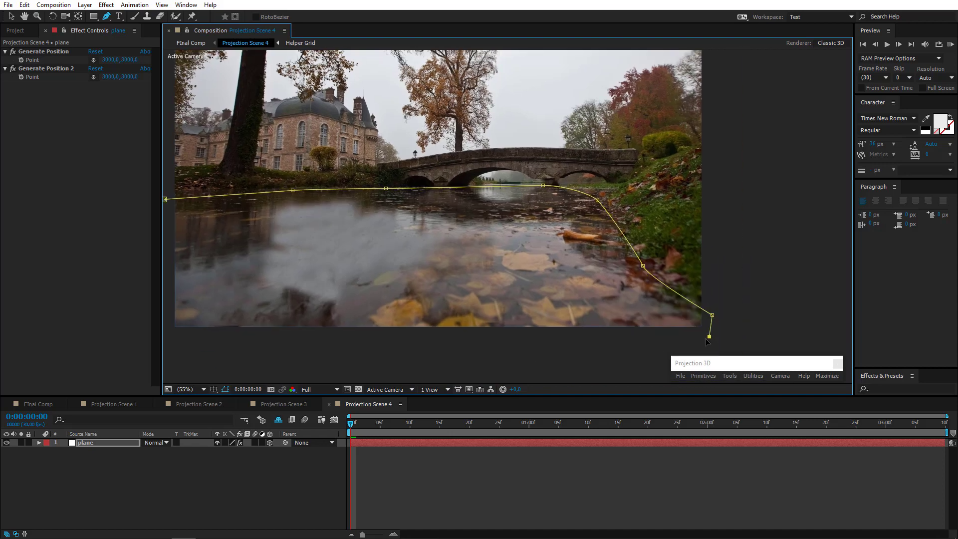
{"action": "left_click_drag", "start_coordinate": [178, 341], "coordinate": [397, 329]}
{"action": "left_click", "coordinate": [376, 325]}
{"action": "left_click", "coordinate": [383, 190]}
{"action": "left_click_drag", "start_coordinate": [383, 189], "coordinate": [379, 183]}
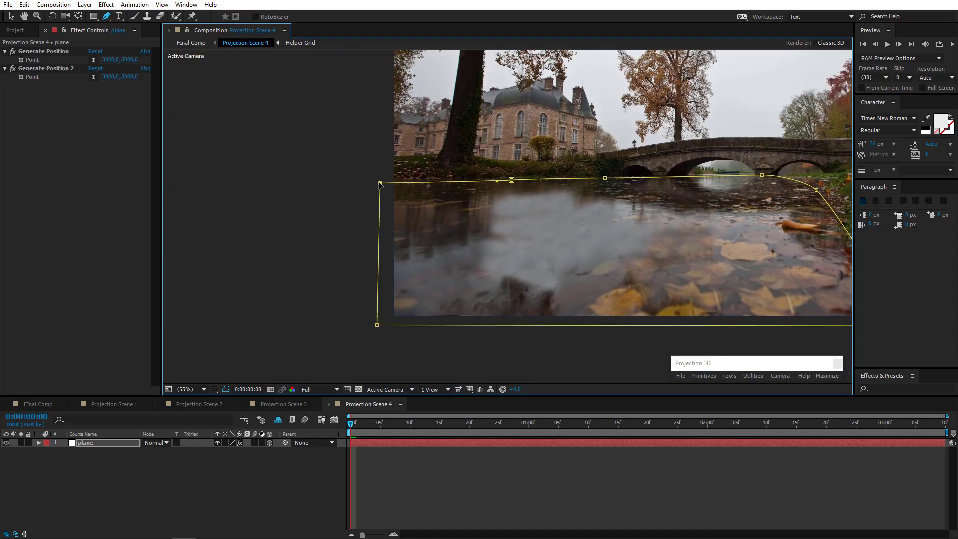
{"action": "left_click_drag", "start_coordinate": [595, 278], "coordinate": [432, 285]}
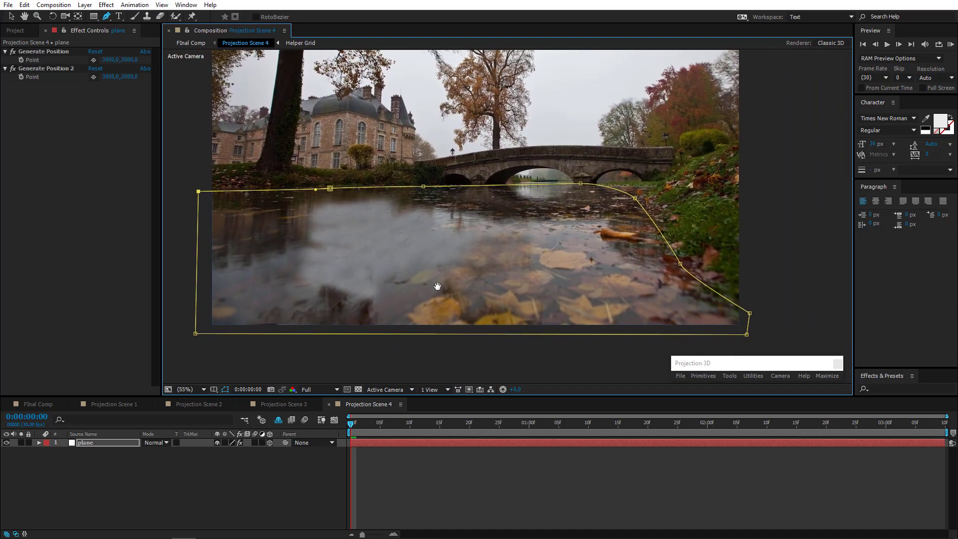
Step: Turn off Accepts Shadows in the masked plane's Material Options and collapse the layer's properties
{"action": "key", "text": "v"}
{"action": "left_click", "coordinate": [580, 184]}
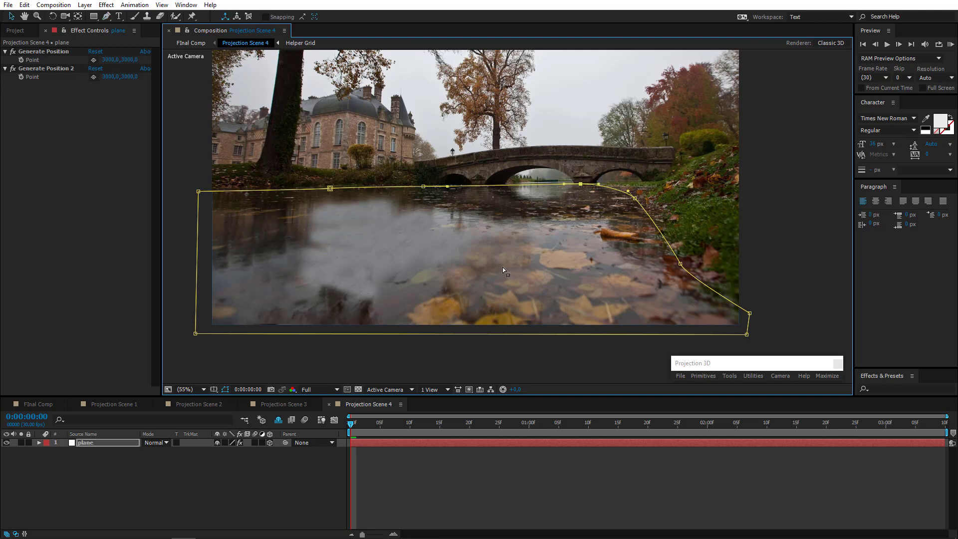
{"action": "left_click", "coordinate": [38, 443]}
{"action": "scroll", "coordinate": [50, 478], "scroll_direction": "down", "scroll_amount": 1}
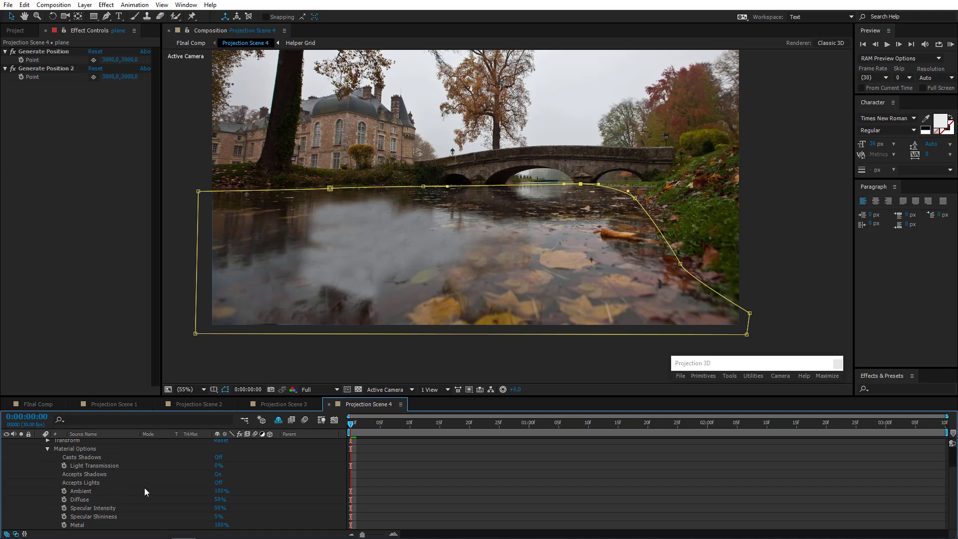
{"action": "left_click", "coordinate": [217, 474]}
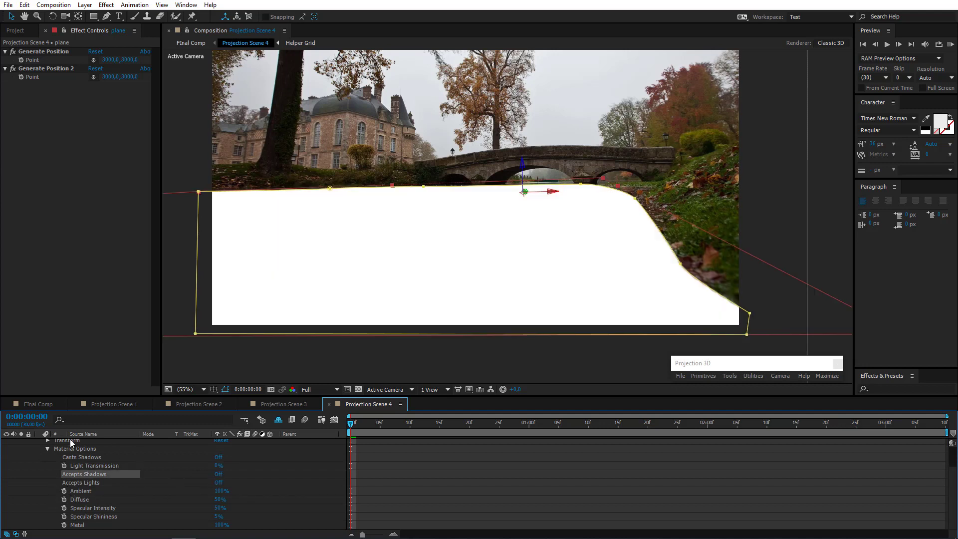
{"action": "scroll", "coordinate": [44, 456], "scroll_direction": "up", "scroll_amount": 1}
{"action": "left_click", "coordinate": [39, 443]}
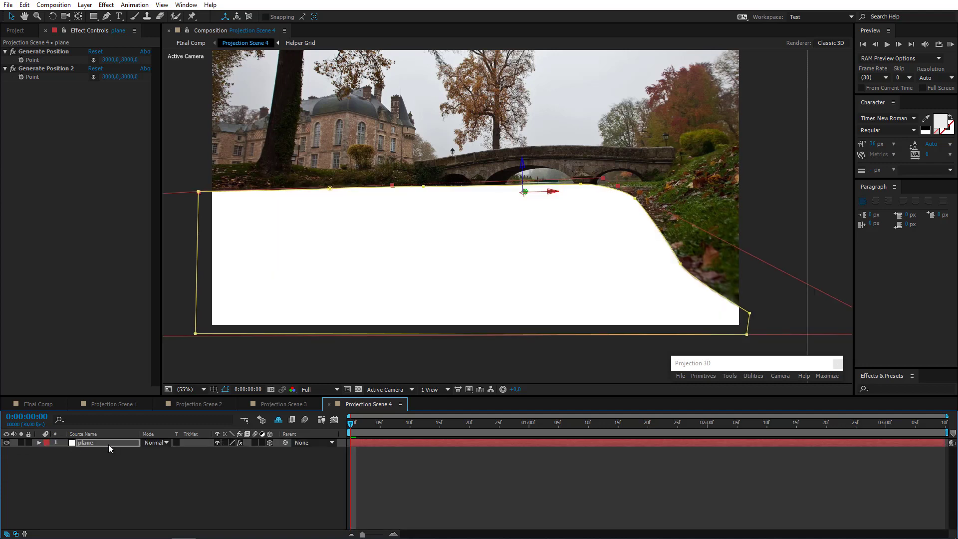
Step: Apply the Fractal Noise effect to the plane and reduce its Transform Scale to 21
{"action": "left_click", "coordinate": [106, 5]}
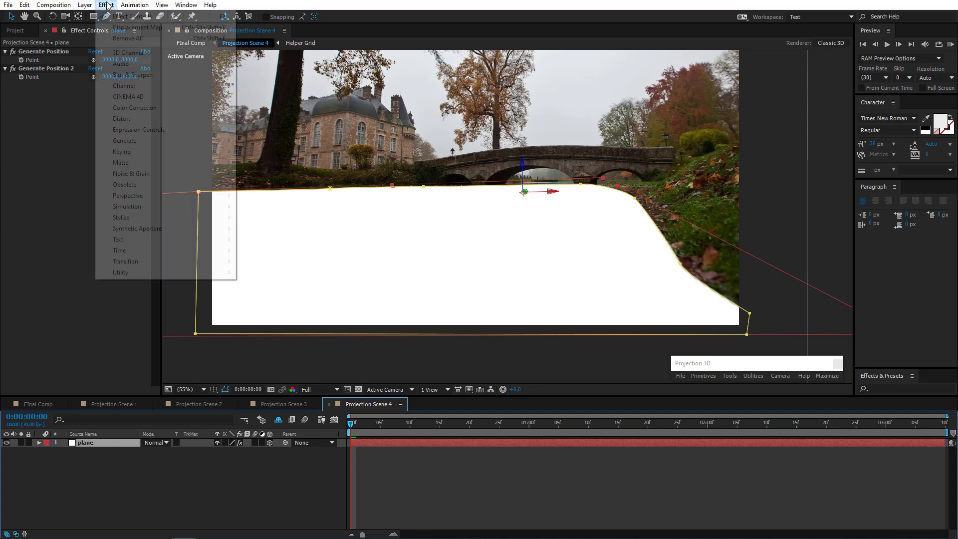
{"action": "mouse_move", "coordinate": [177, 174]}
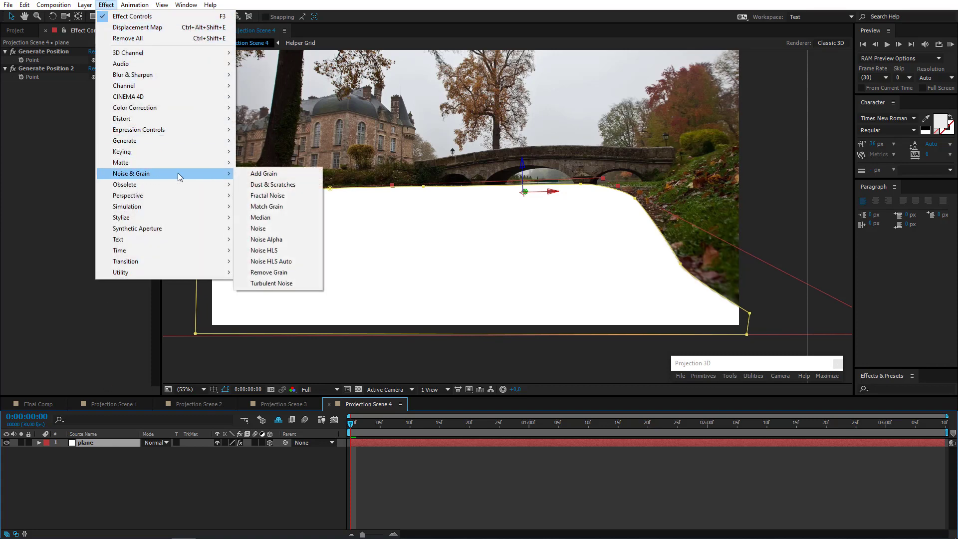
{"action": "left_click", "coordinate": [270, 196]}
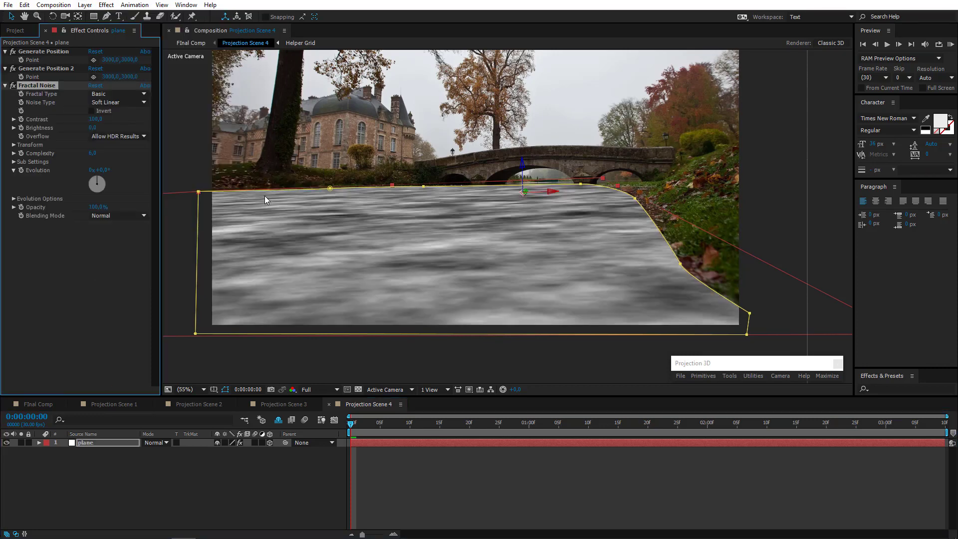
{"action": "left_click_drag", "start_coordinate": [497, 273], "coordinate": [484, 307]}
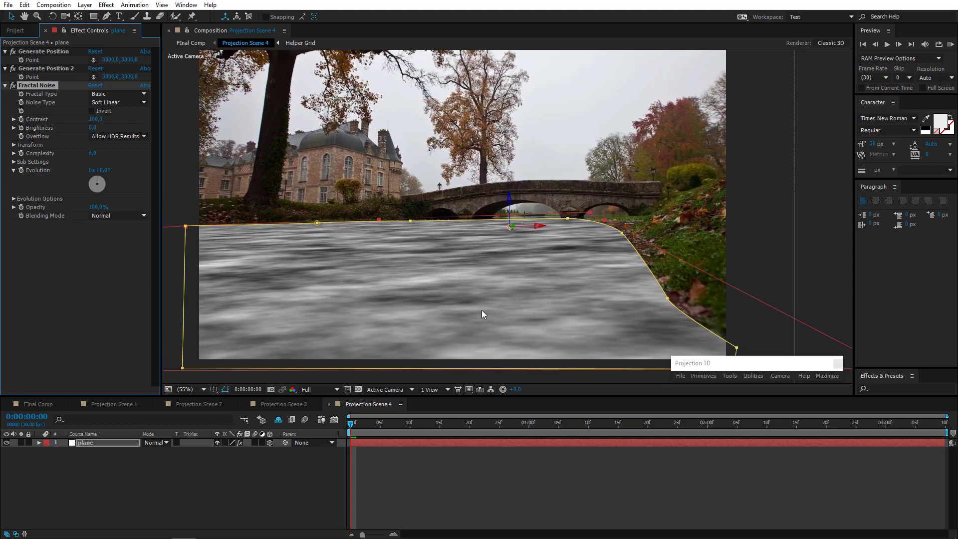
{"action": "left_click", "coordinate": [17, 145]}
{"action": "left_click", "coordinate": [14, 144]}
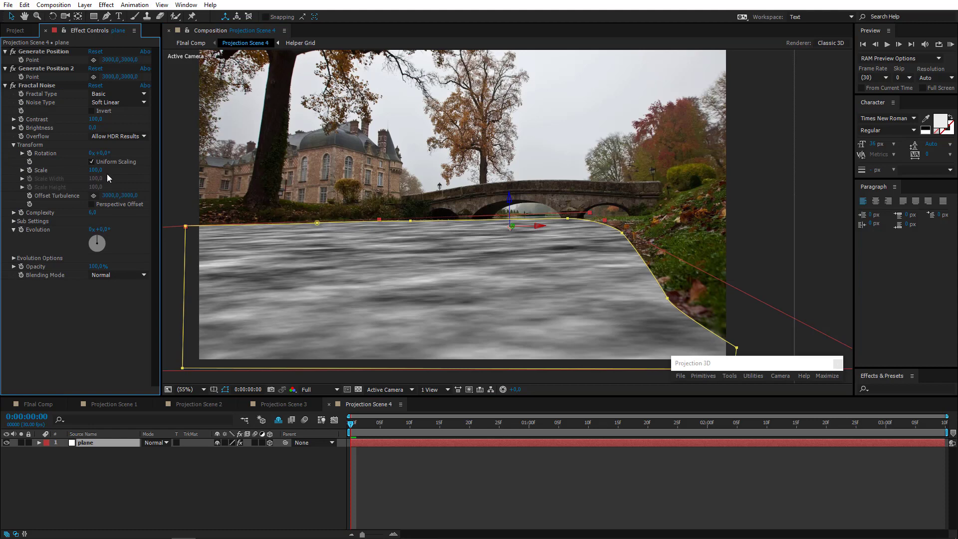
{"action": "left_click_drag", "start_coordinate": [94, 171], "coordinate": [58, 173]}
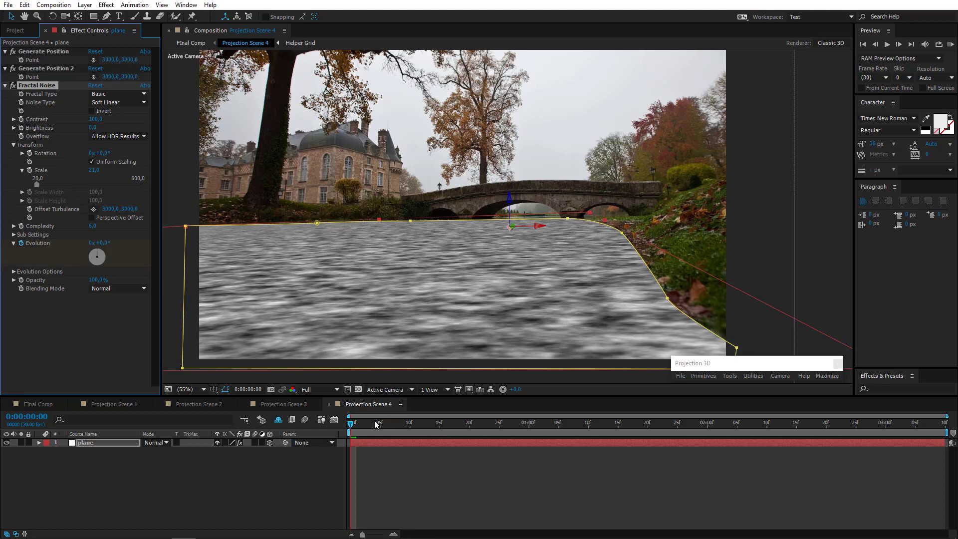
Step: Animate the noise's Evolution from 0 at 0:00:00:00 to 2 revolutions at 0:00:03:09, and preview the motion
{"action": "left_click_drag", "start_coordinate": [374, 420], "coordinate": [941, 424]}
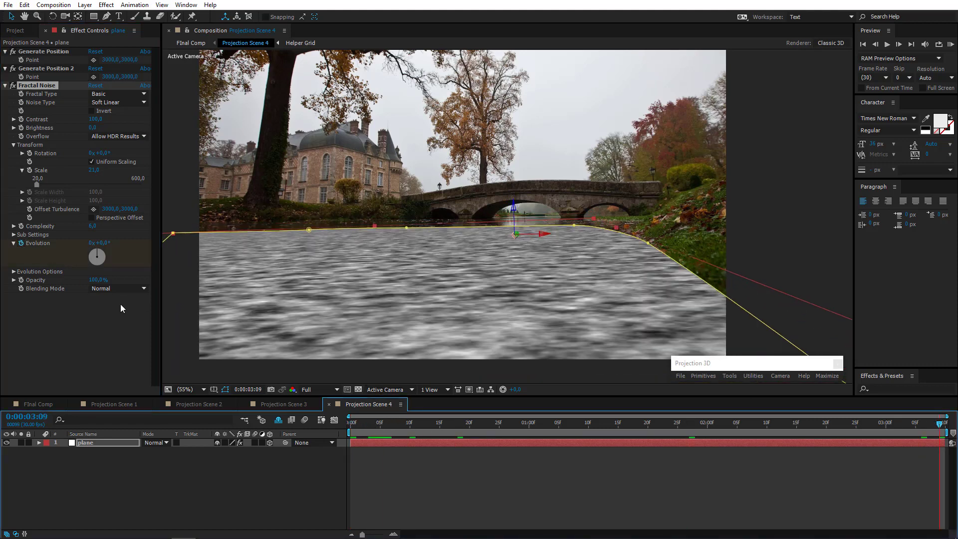
{"action": "left_click", "coordinate": [91, 243]}
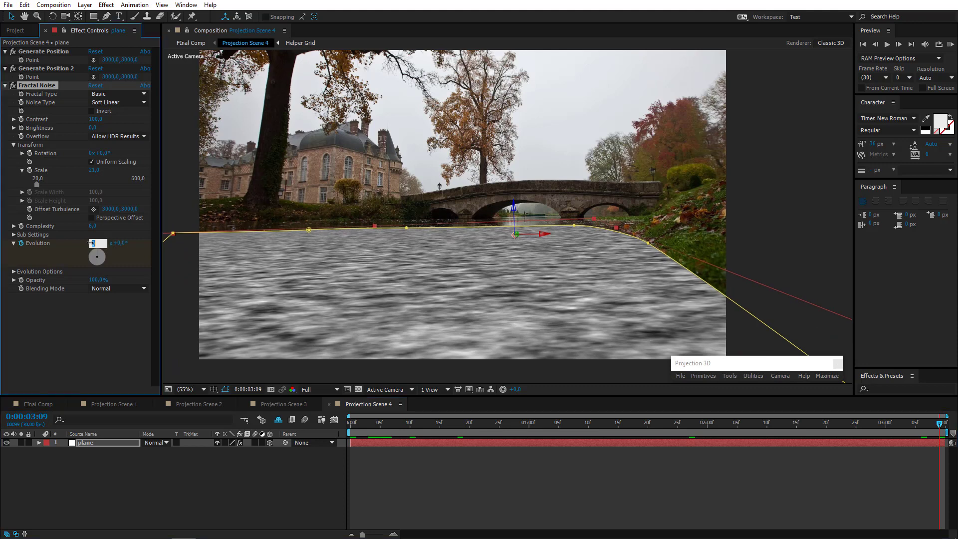
{"action": "type", "text": "2"}
{"action": "key", "text": "Return"}
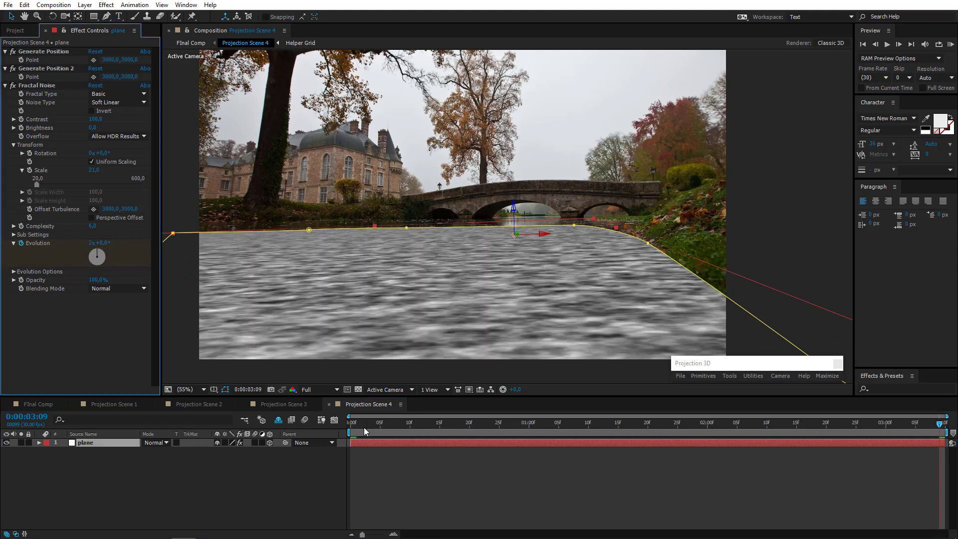
{"action": "left_click_drag", "start_coordinate": [365, 426], "coordinate": [322, 435]}
{"action": "key", "text": "space"}
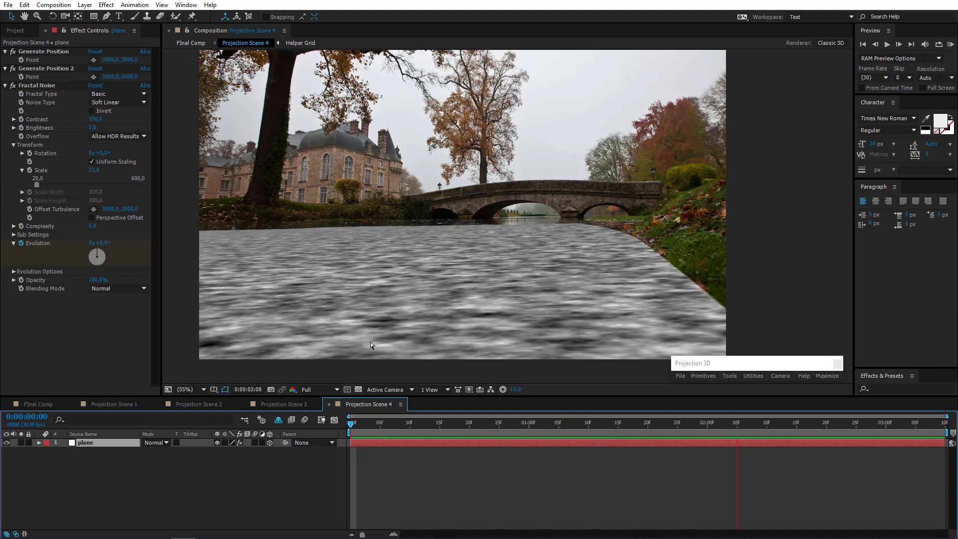
{"action": "key", "text": "space"}
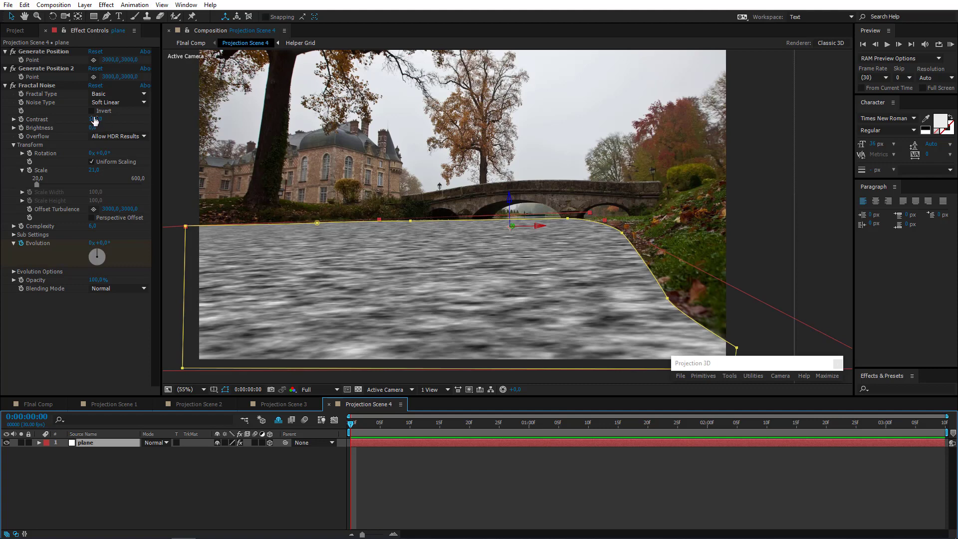
Step: Raise the Fractal Noise Contrast to 133 and preview the animation
{"action": "left_click_drag", "start_coordinate": [95, 121], "coordinate": [100, 118]}
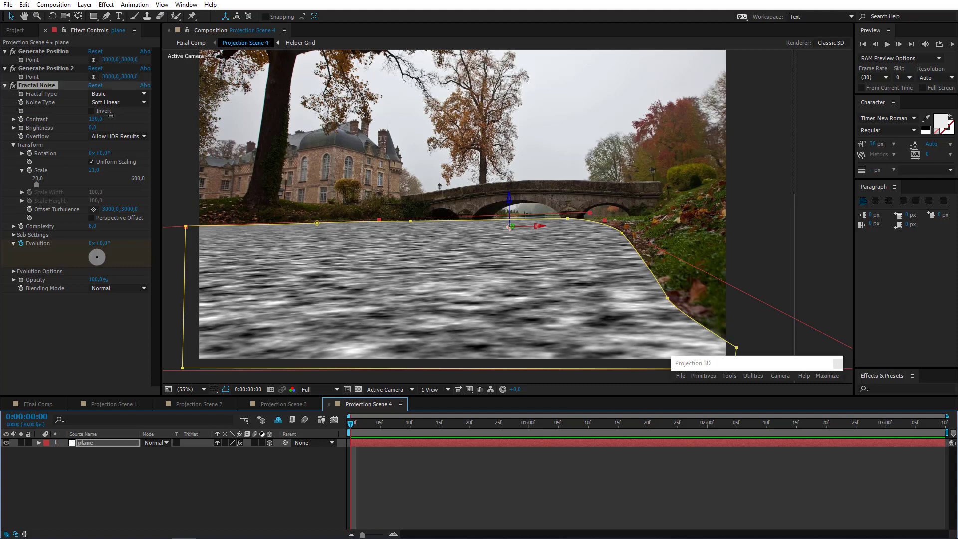
{"action": "key", "text": "space"}
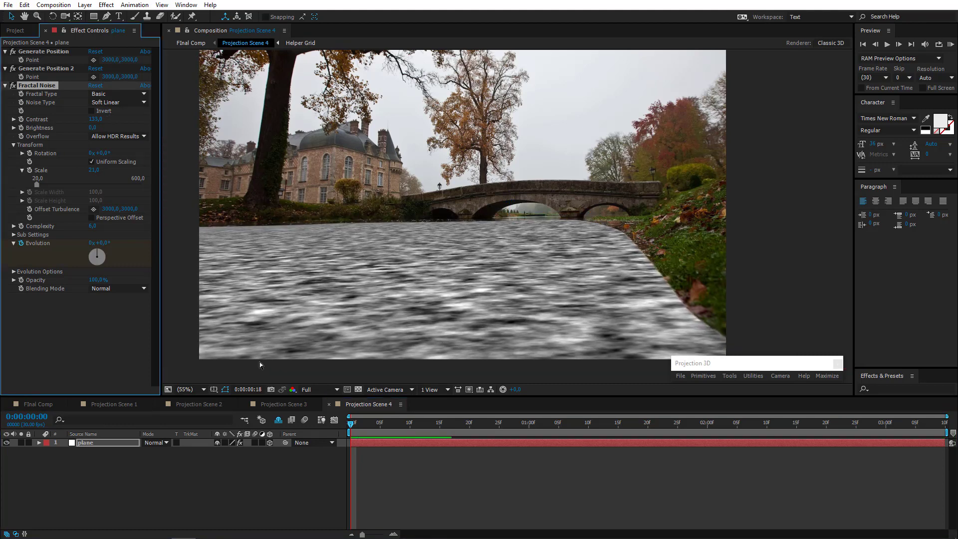
{"action": "key", "text": "space"}
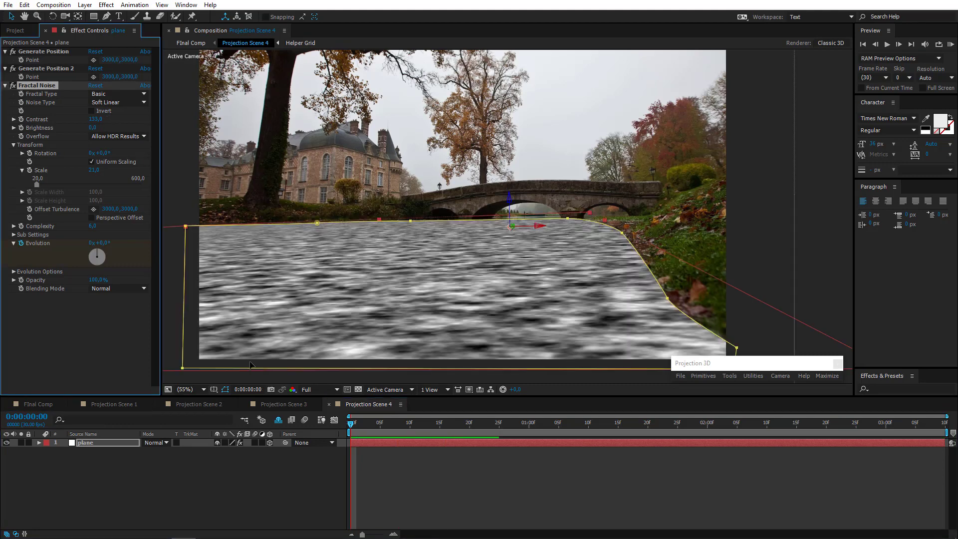
Step: Feather the plane's Mask 1 by 26 pixels, then collapse the layer's properties and deselect it
{"action": "left_click", "coordinate": [93, 442]}
{"action": "key", "text": "m"}
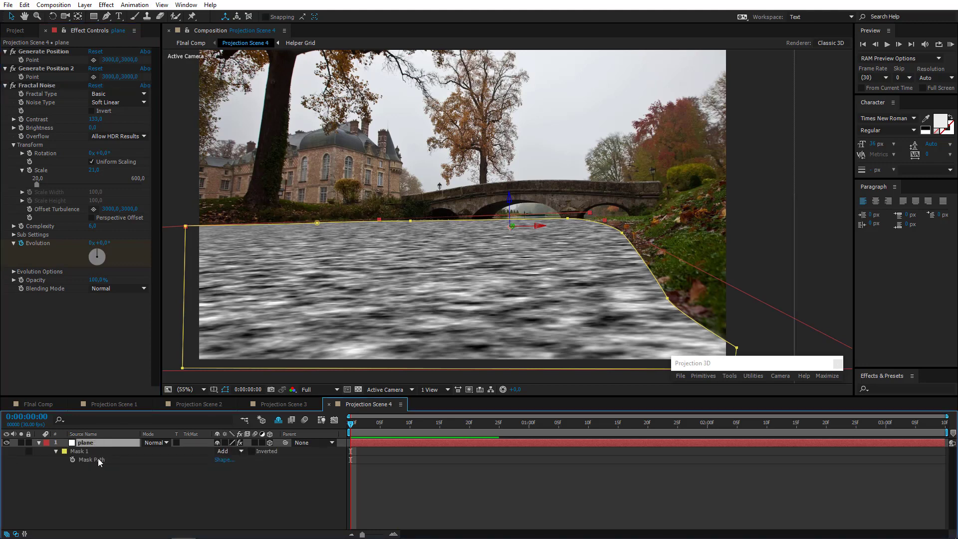
{"action": "key", "text": "m"}
{"action": "key", "text": "m"}
{"action": "key", "text": "m"}
{"action": "left_click_drag", "start_coordinate": [237, 472], "coordinate": [245, 464]}
{"action": "left_click", "coordinate": [30, 450]}
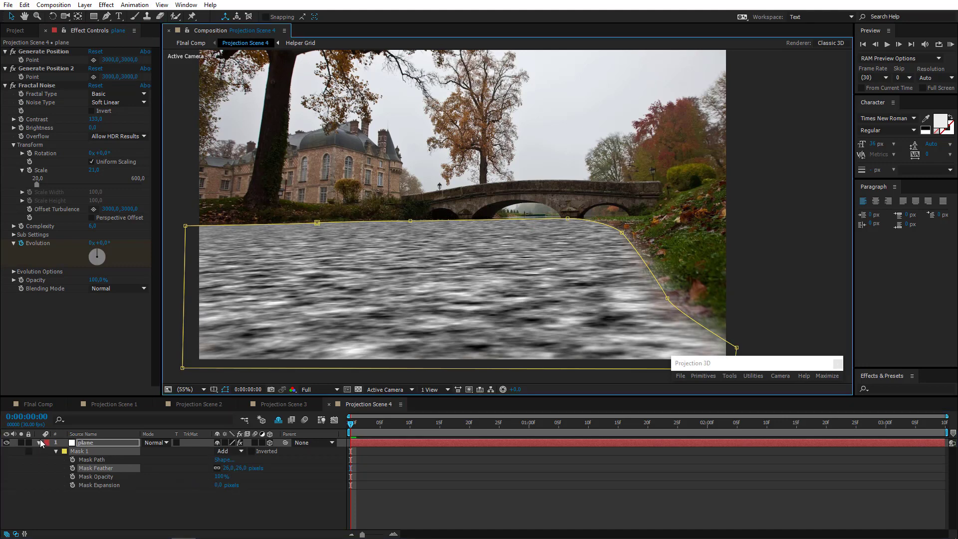
{"action": "left_click", "coordinate": [39, 442]}
{"action": "left_click", "coordinate": [53, 459]}
Step: In the Final Comp composition, hide Projection Scene 4 and apply a Displacement Map effect to Projection Scene 3
{"action": "left_click", "coordinate": [37, 404]}
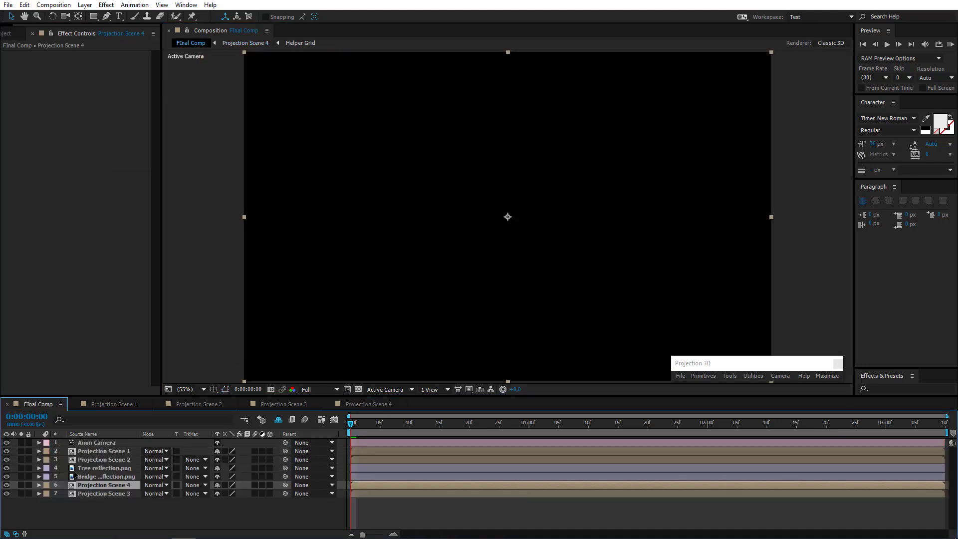
{"action": "left_click", "coordinate": [6, 485]}
{"action": "left_click", "coordinate": [101, 494]}
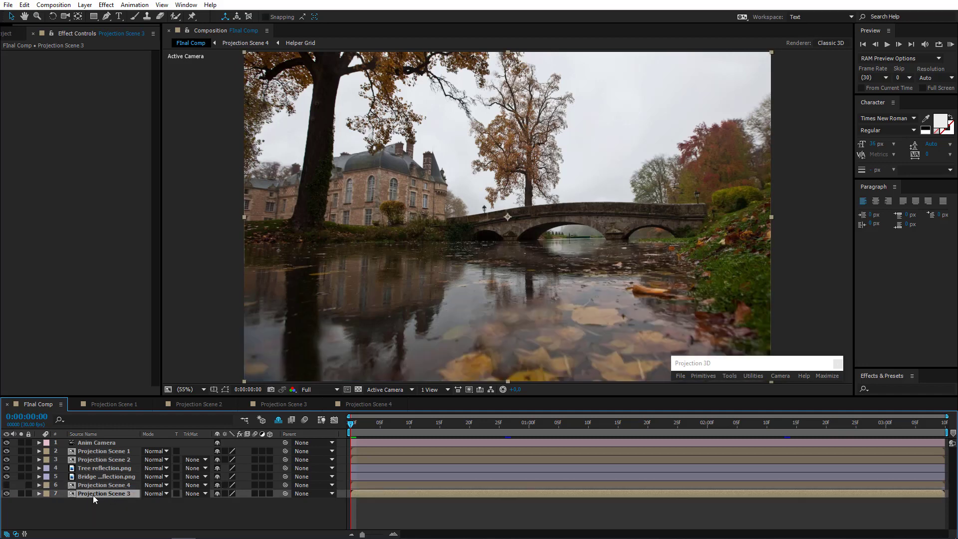
{"action": "left_click", "coordinate": [107, 4]}
{"action": "mouse_move", "coordinate": [149, 119]}
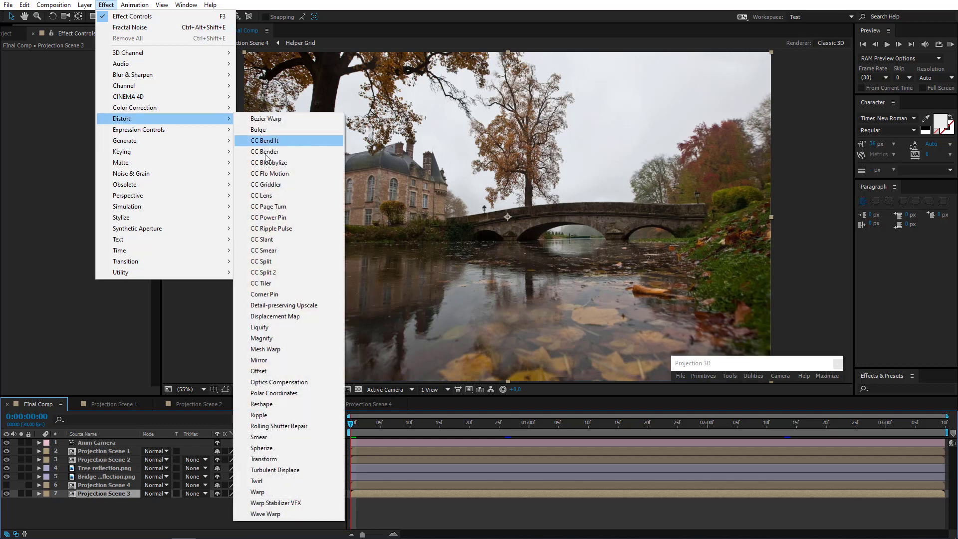
{"action": "left_click", "coordinate": [287, 317]}
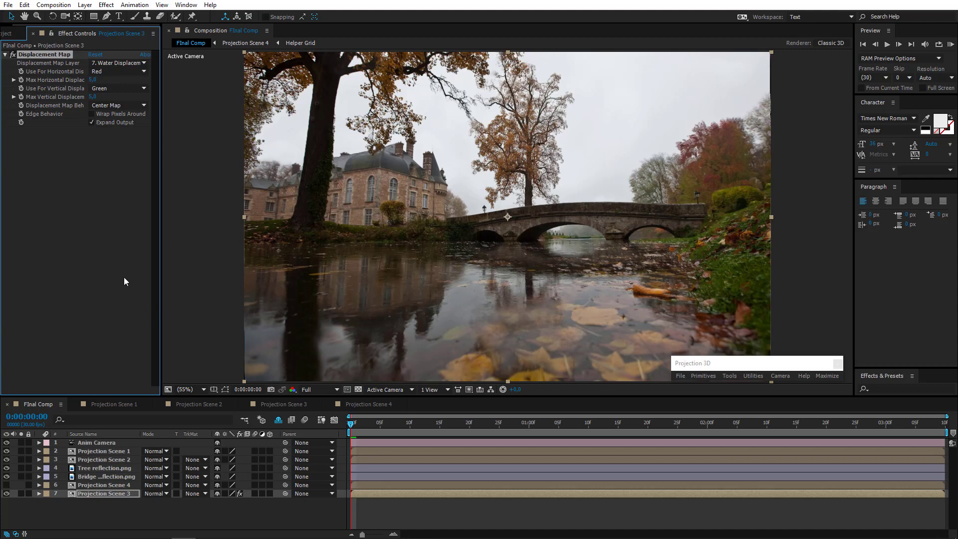
Step: Set the displacement map layer to Projection Scene 4 with Luminance for horizontal and vertical displacement, and scrub the timeline to check it
{"action": "left_click", "coordinate": [115, 62]}
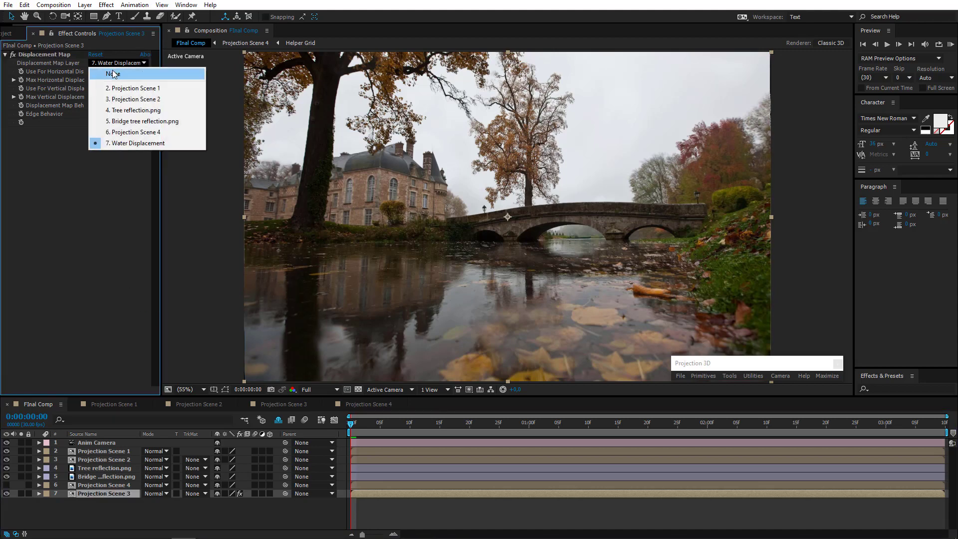
{"action": "left_click", "coordinate": [127, 133]}
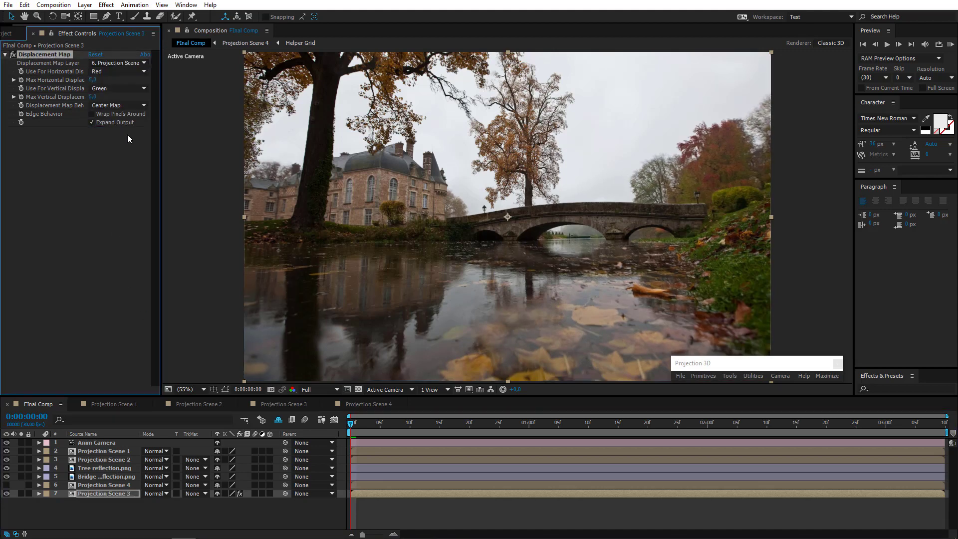
{"action": "left_click", "coordinate": [109, 73]}
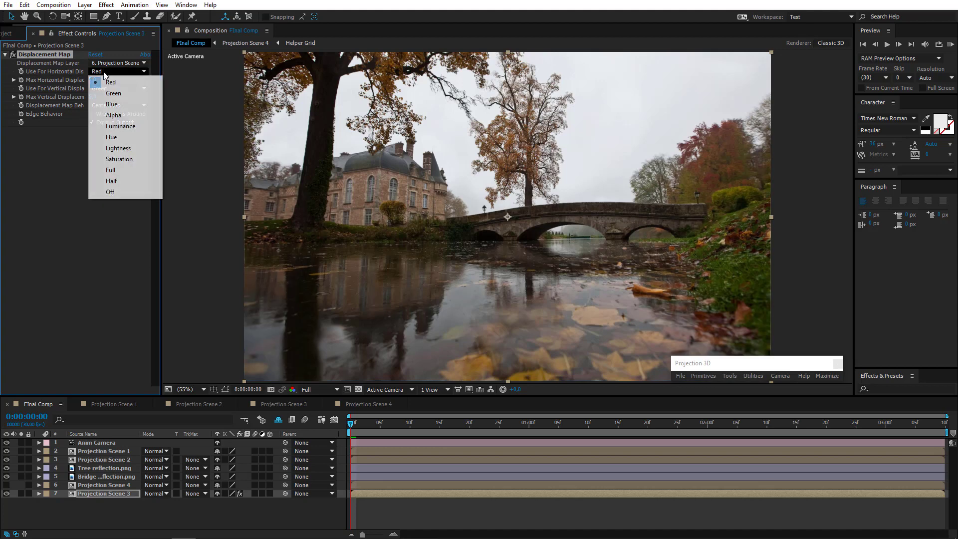
{"action": "left_click", "coordinate": [120, 126]}
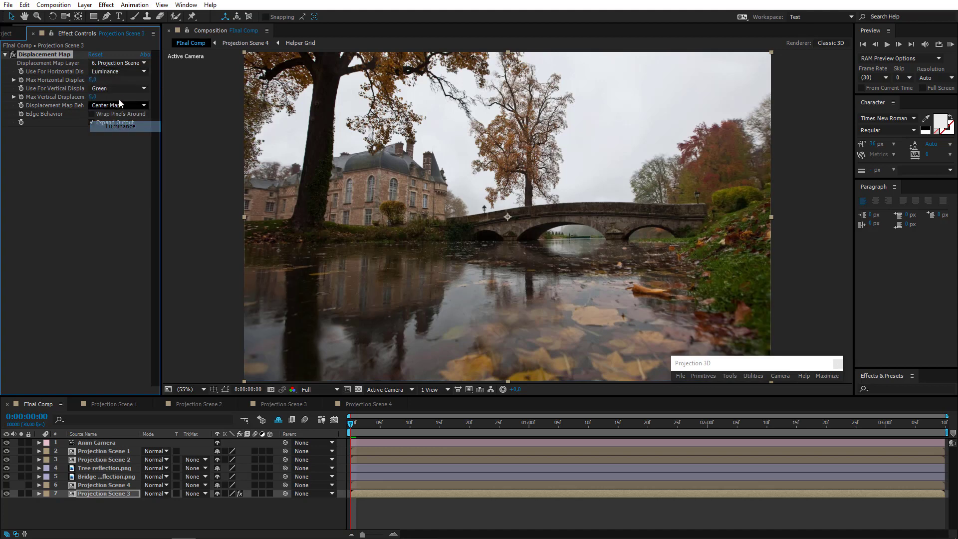
{"action": "left_click", "coordinate": [113, 90]}
{"action": "left_click", "coordinate": [116, 142]}
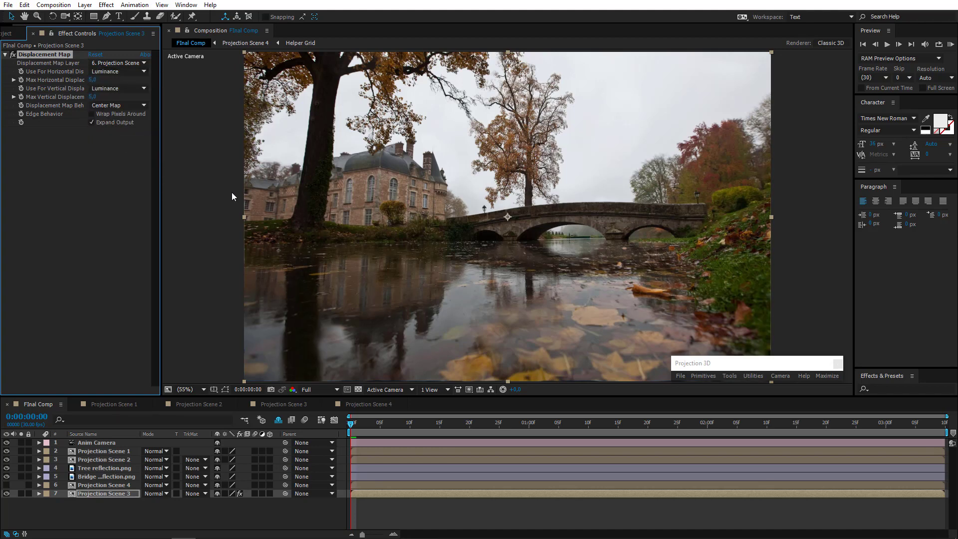
{"action": "left_click_drag", "start_coordinate": [356, 429], "coordinate": [505, 429]}
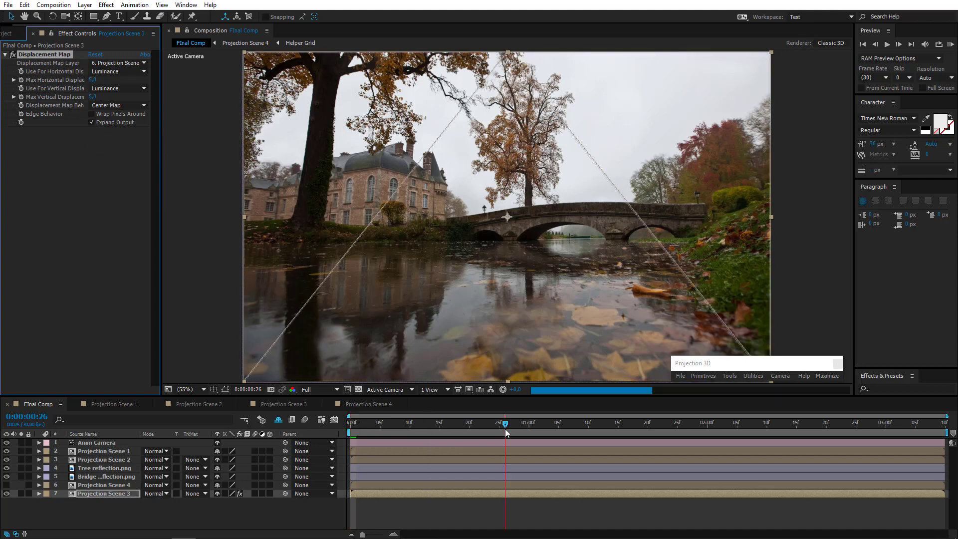
{"action": "left_click_drag", "start_coordinate": [639, 434], "coordinate": [251, 432]}
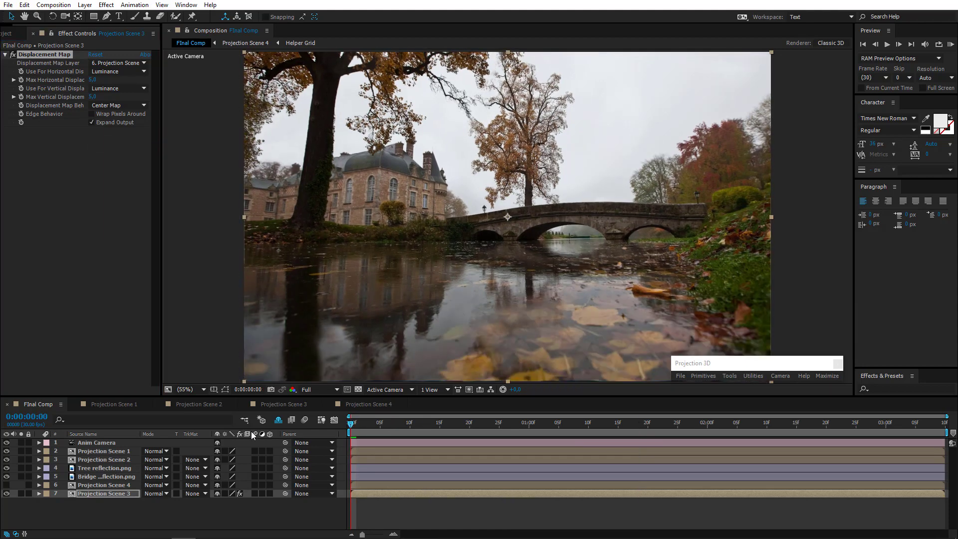
Step: Copy the Displacement Map effect from Projection Scene 3 onto the bridge tree reflection and Tree reflection.png layers
{"action": "left_click", "coordinate": [118, 493]}
{"action": "left_click", "coordinate": [39, 55]}
{"action": "key", "text": "ctrl+c"}
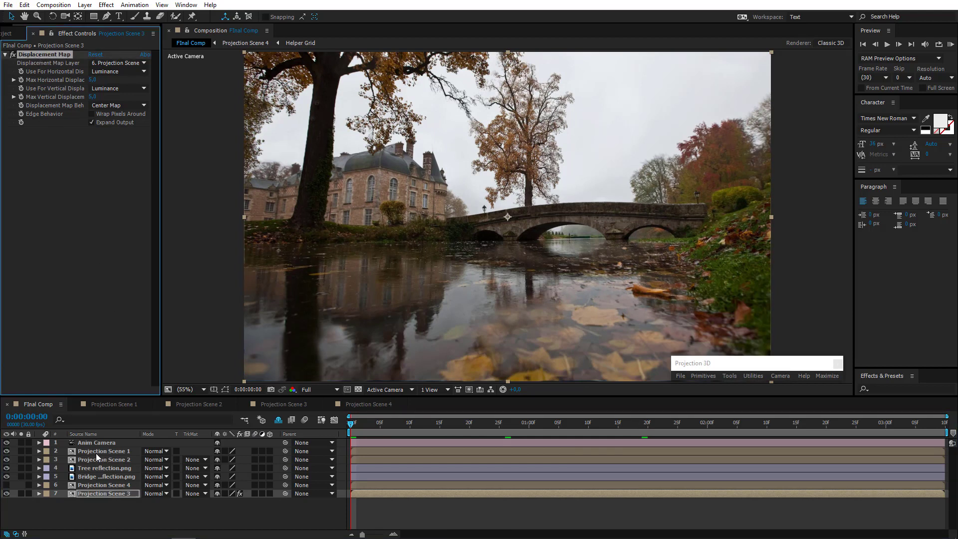
{"action": "left_click", "coordinate": [92, 475]}
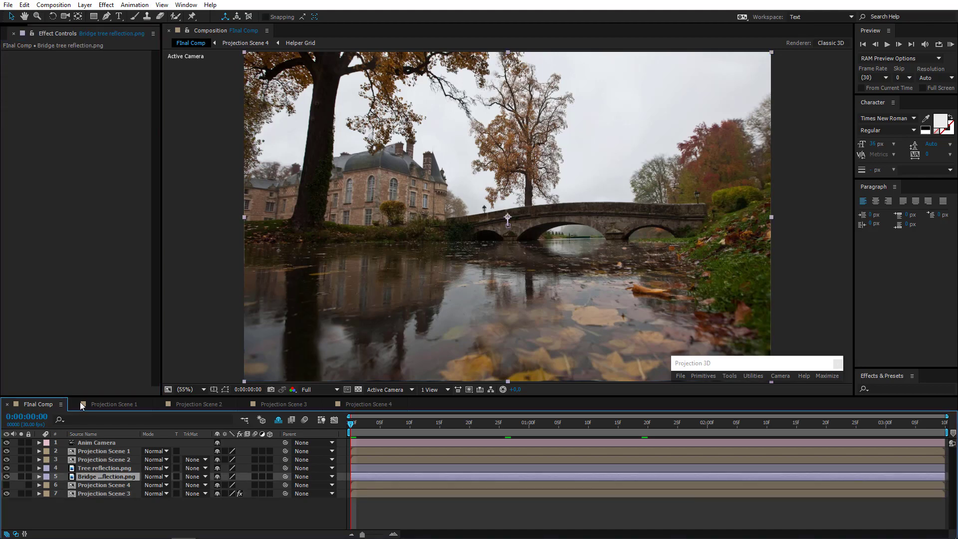
{"action": "key", "text": "ctrl+v"}
{"action": "left_click", "coordinate": [85, 467]}
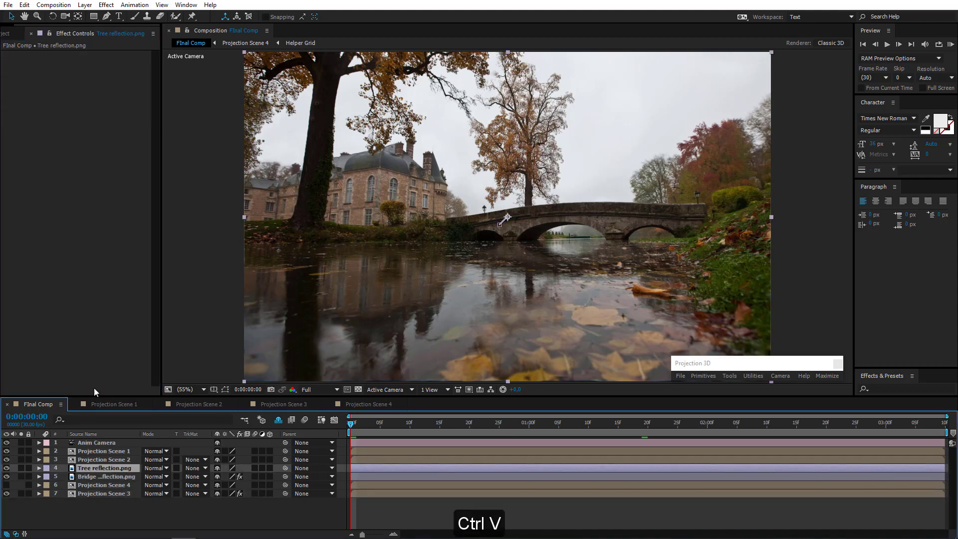
{"action": "key", "text": "ctrl+v"}
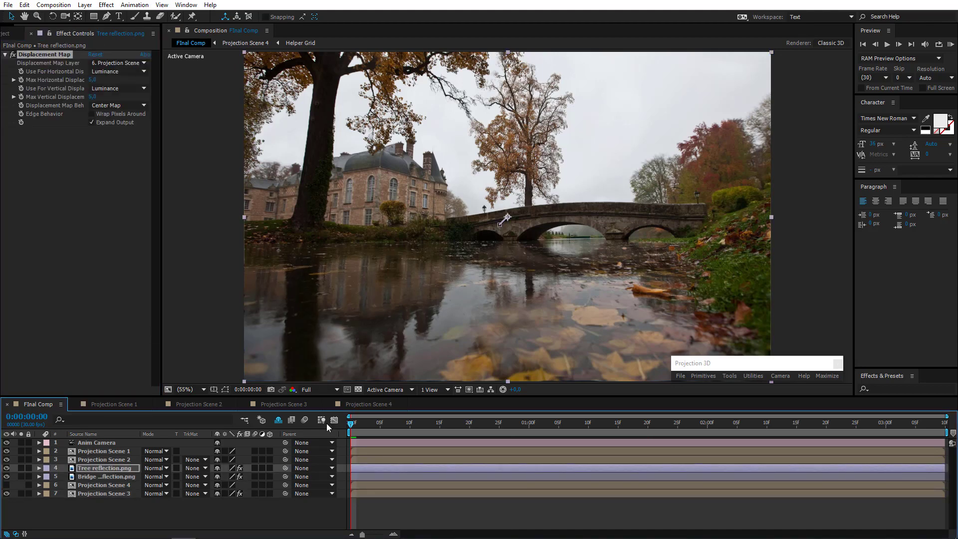
Step: Play a RAM preview of the Final Comp composition to check the displaced river and its reflections, and stop playback
{"action": "key", "text": "KP_0"}
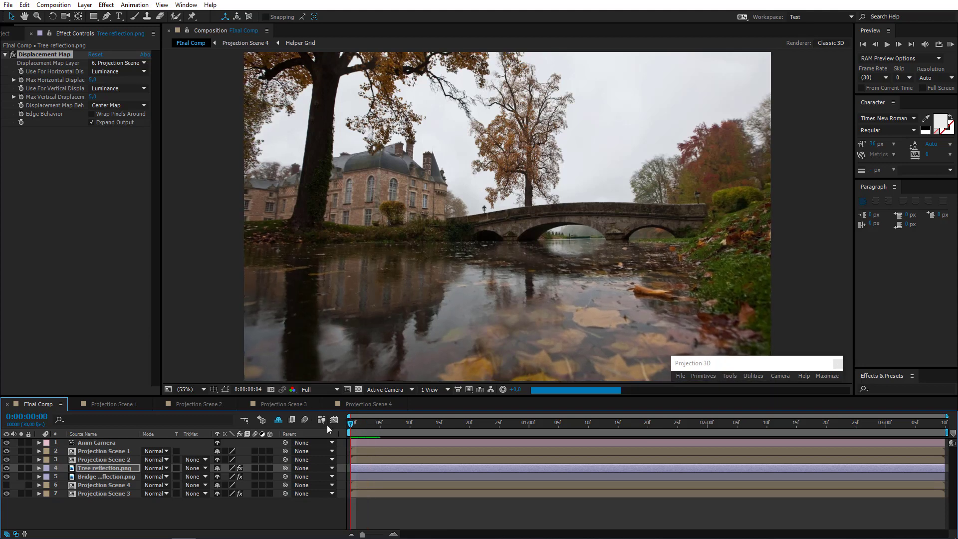
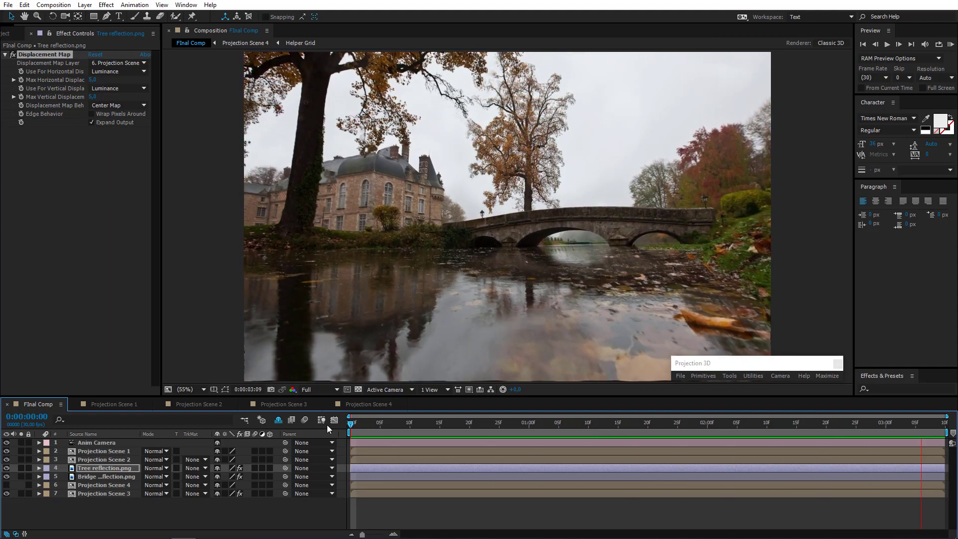
{"action": "key", "text": "space"}
{"action": "left_click", "coordinate": [945, 89]}
{"action": "left_click", "coordinate": [950, 45]}
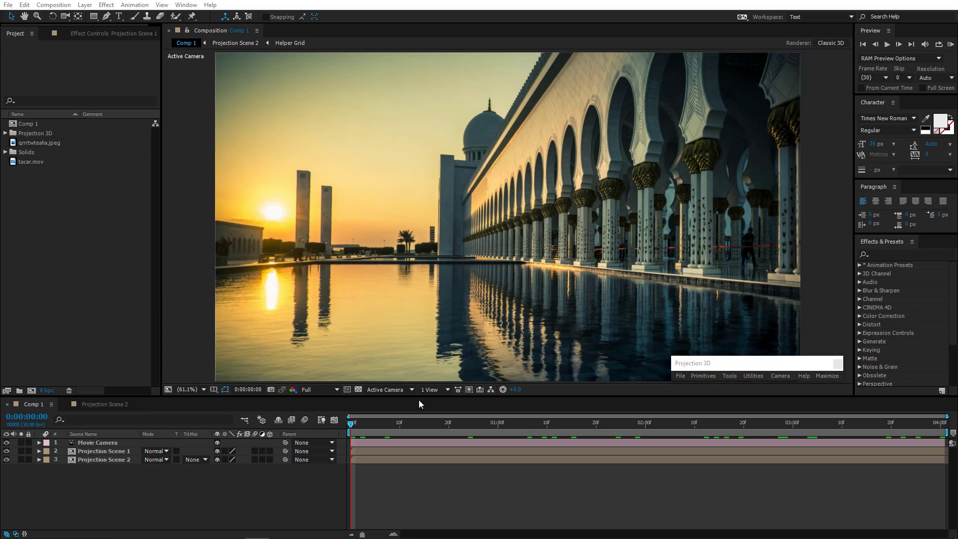
Step: Scrub Comp 1 of the mosque project from start to end and back to examine the pool reflections, finishing at 0:00:02:05
{"action": "left_click_drag", "start_coordinate": [355, 426], "coordinate": [803, 432]}
{"action": "left_click_drag", "start_coordinate": [888, 440], "coordinate": [941, 441]}
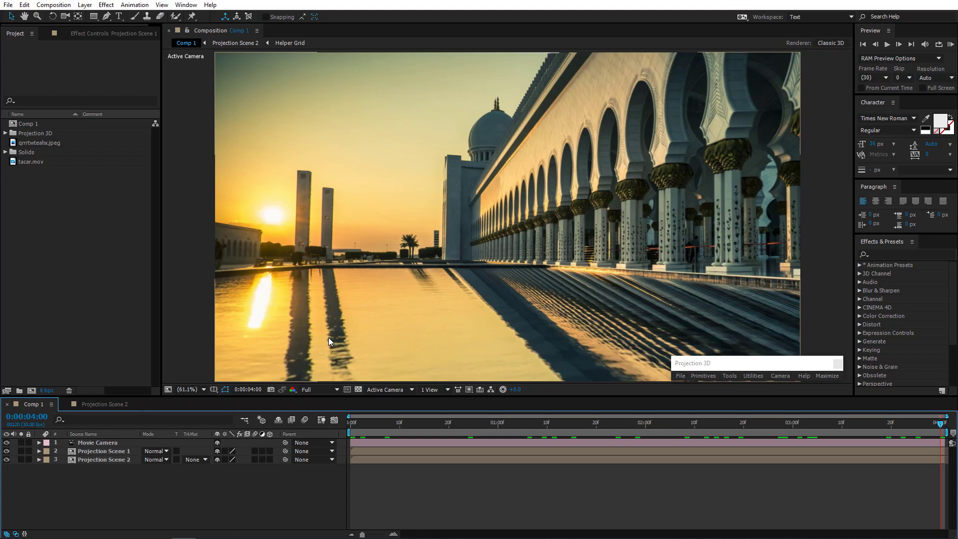
{"action": "left_click_drag", "start_coordinate": [685, 430], "coordinate": [645, 430]}
{"action": "left_click_drag", "start_coordinate": [554, 429], "coordinate": [317, 427]}
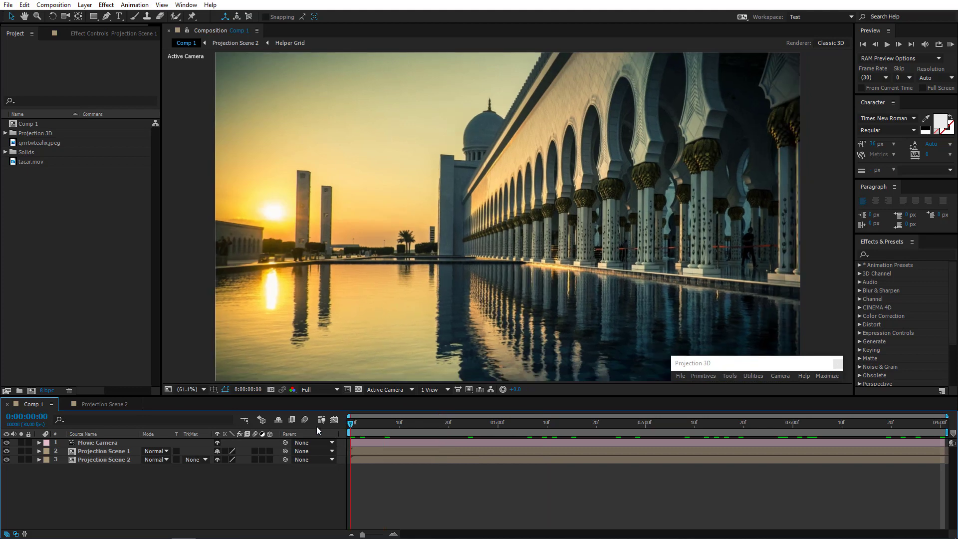
{"action": "left_click", "coordinate": [669, 437]}
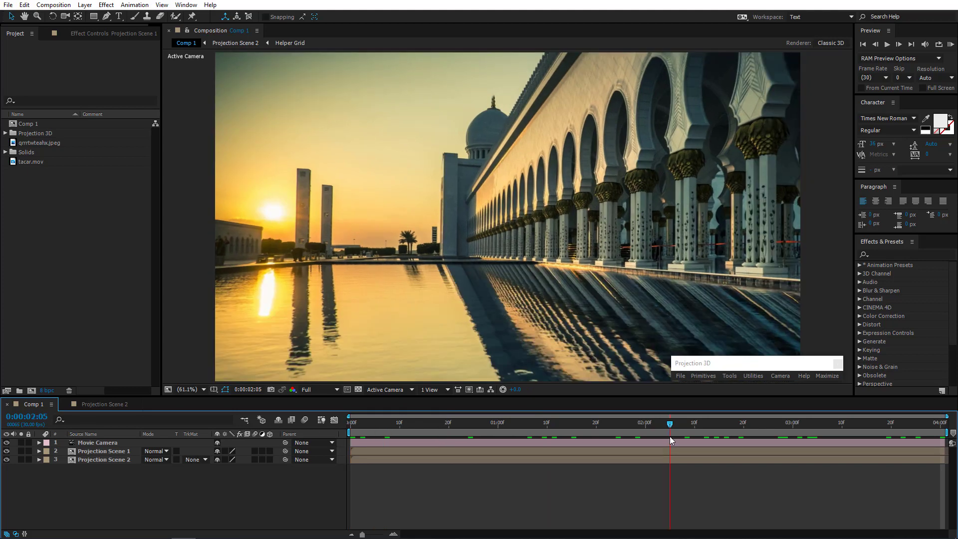
Step: Export all plane and Bottom layers of Projection Scene 2 as an OBJ named temple, with scale reduced by 100 times
{"action": "left_click_drag", "start_coordinate": [670, 436], "coordinate": [286, 448]}
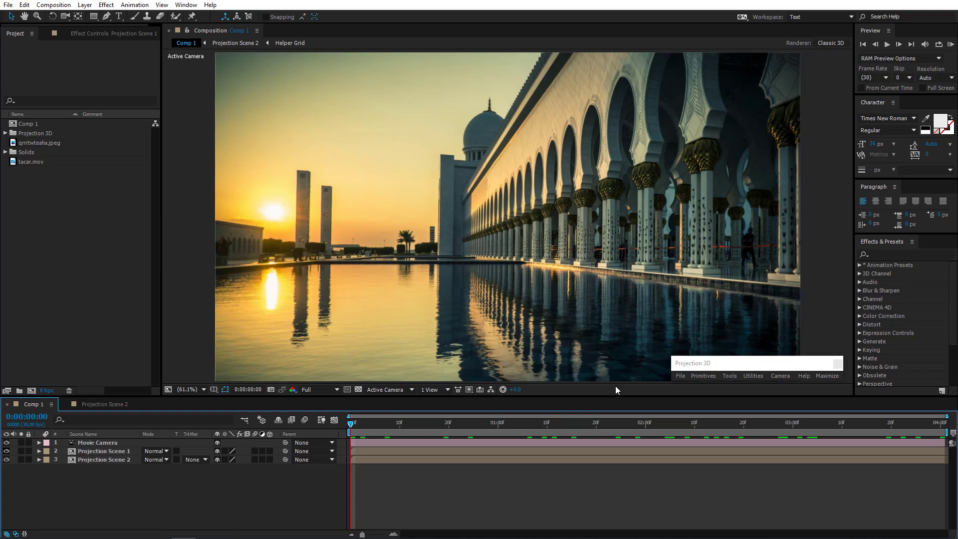
{"action": "left_click", "coordinate": [106, 404]}
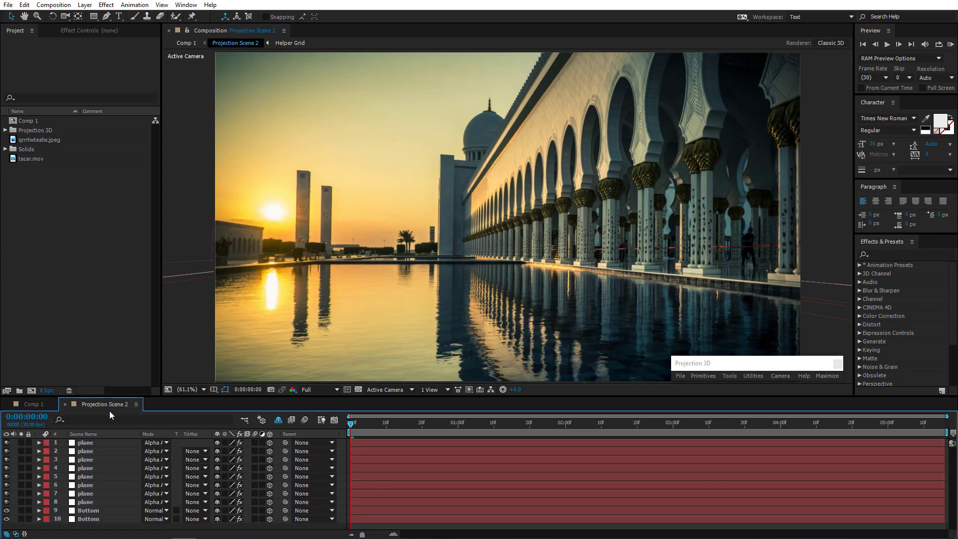
{"action": "left_click", "coordinate": [94, 443]}
{"action": "left_click", "coordinate": [99, 519], "text": "shift"}
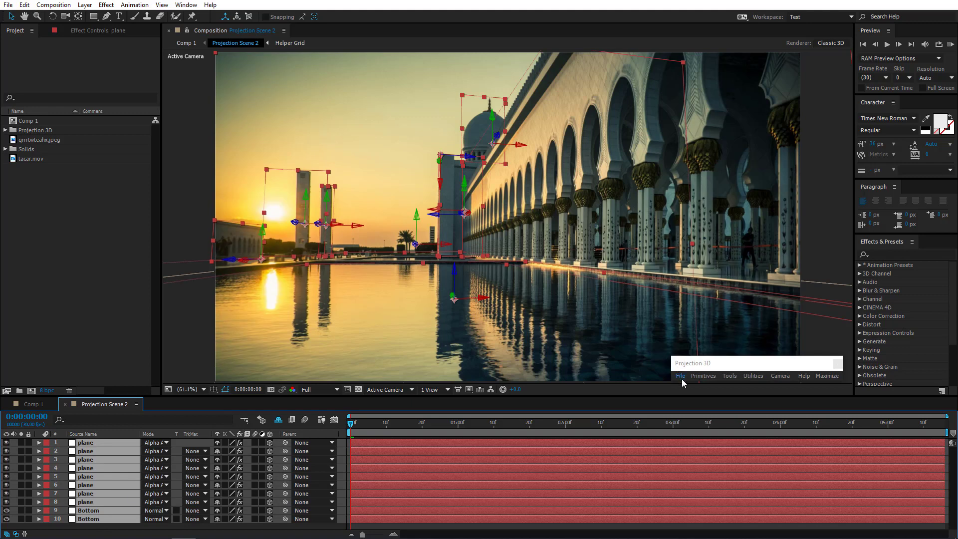
{"action": "left_click", "coordinate": [681, 377]}
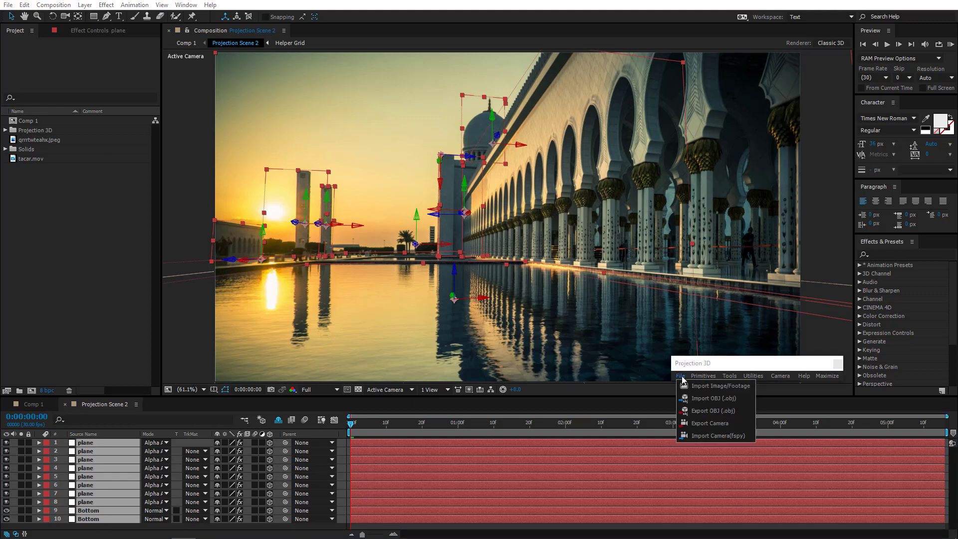
{"action": "left_click", "coordinate": [705, 411]}
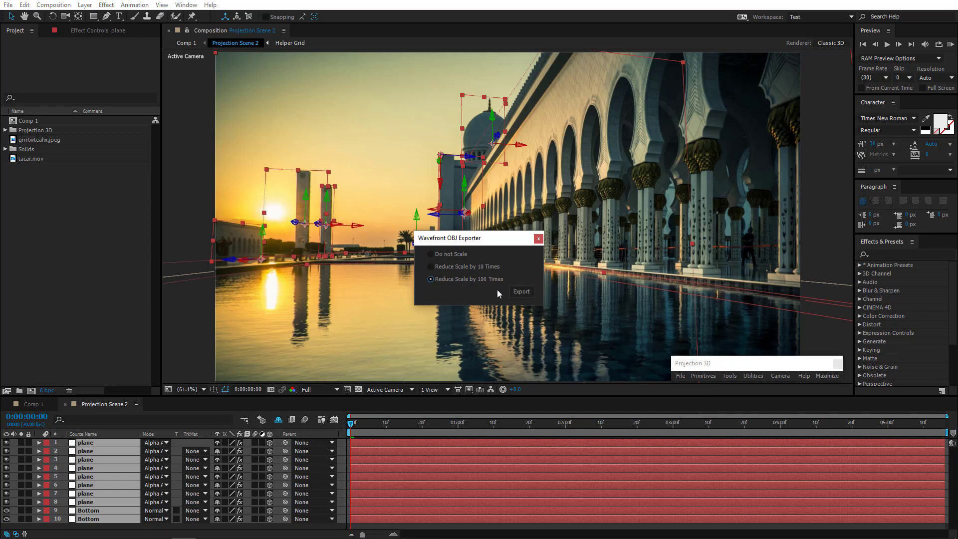
{"action": "left_click", "coordinate": [522, 291]}
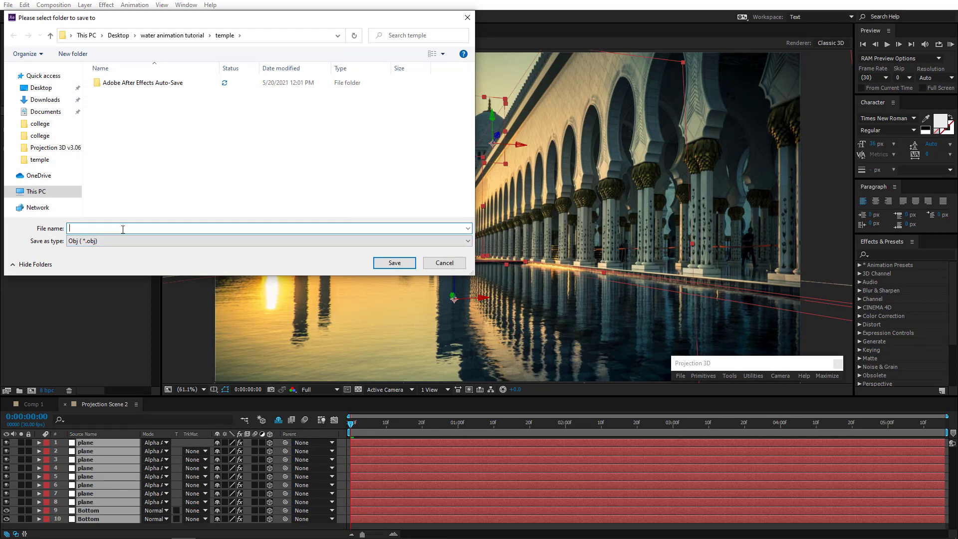
{"action": "type", "text": "tem"}
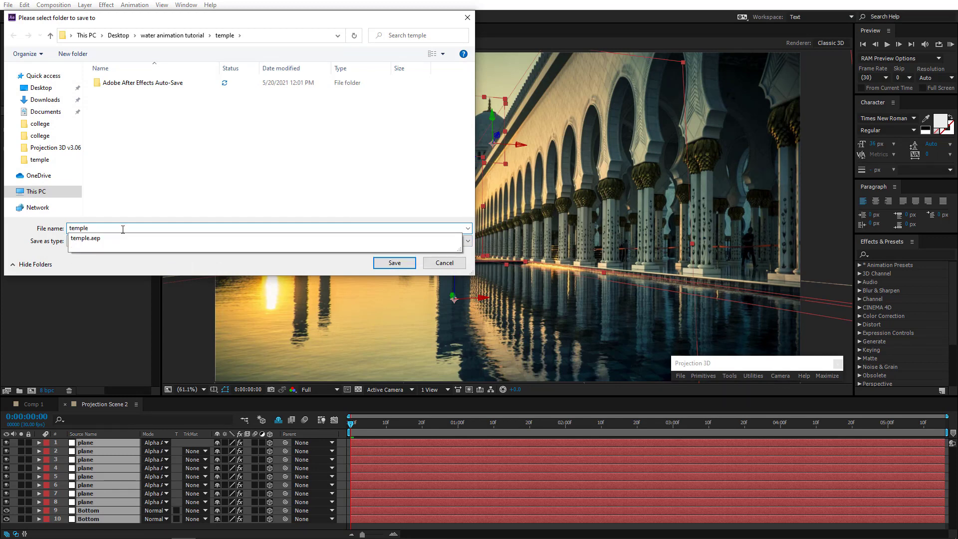
{"action": "type", "text": "ple"}
{"action": "left_click", "coordinate": [379, 262]}
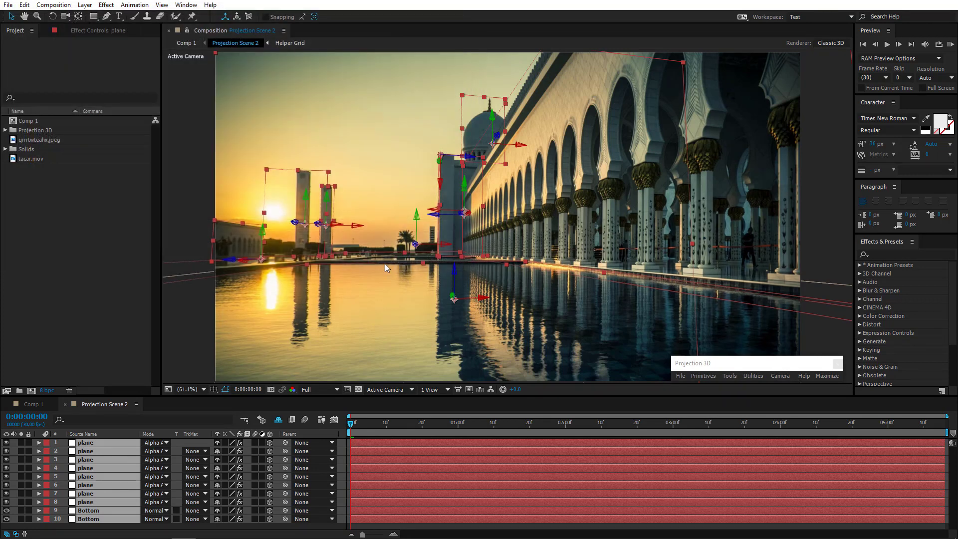
Step: Export the Movie Camera layer of Comp 1 as a Blender Python file named camera
{"action": "left_click", "coordinate": [31, 404]}
{"action": "left_click", "coordinate": [104, 442]}
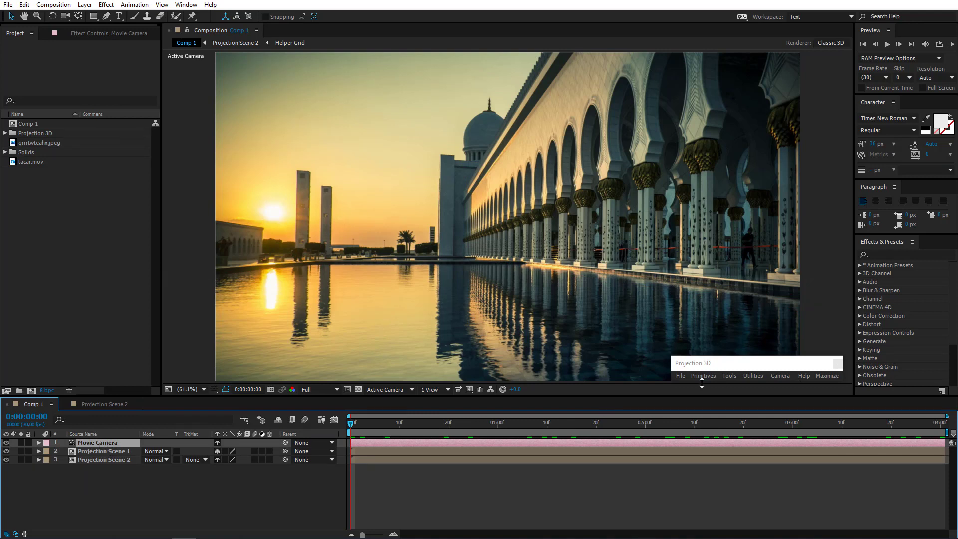
{"action": "left_click", "coordinate": [679, 376]}
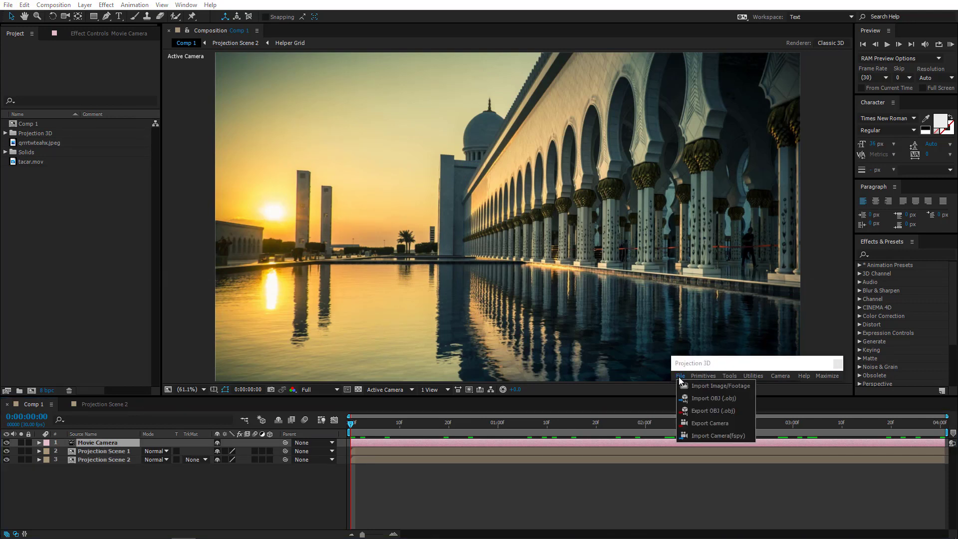
{"action": "left_click", "coordinate": [708, 423]}
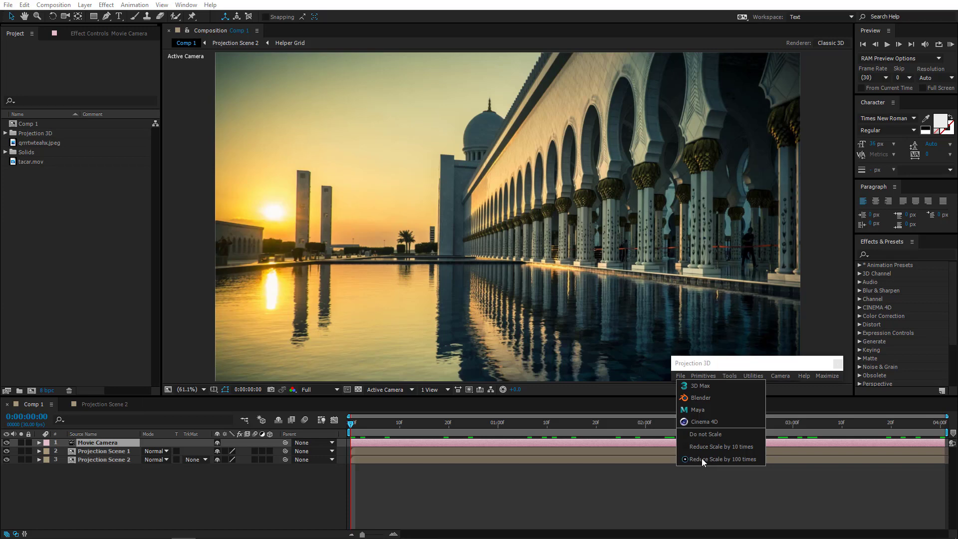
{"action": "left_click", "coordinate": [702, 398]}
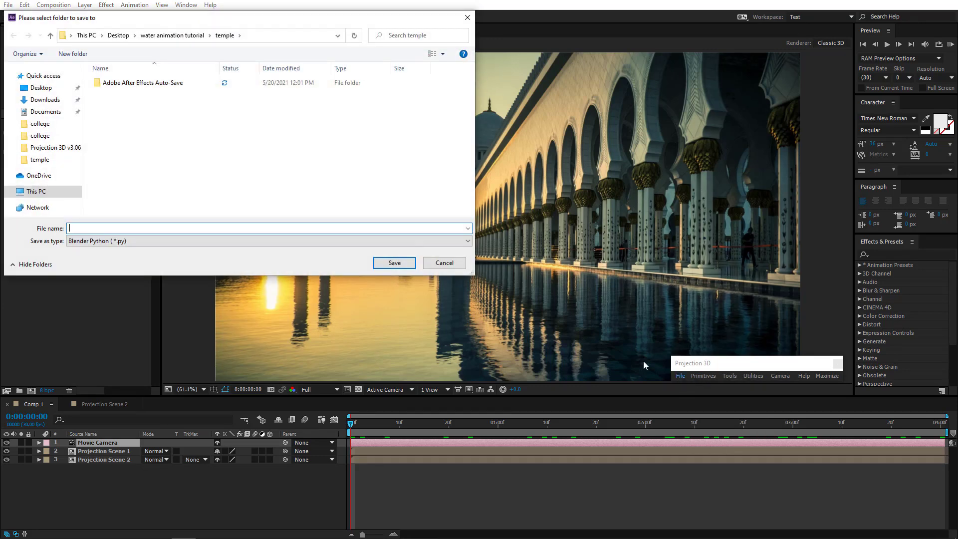
{"action": "type", "text": "camera"}
{"action": "left_click", "coordinate": [394, 262]}
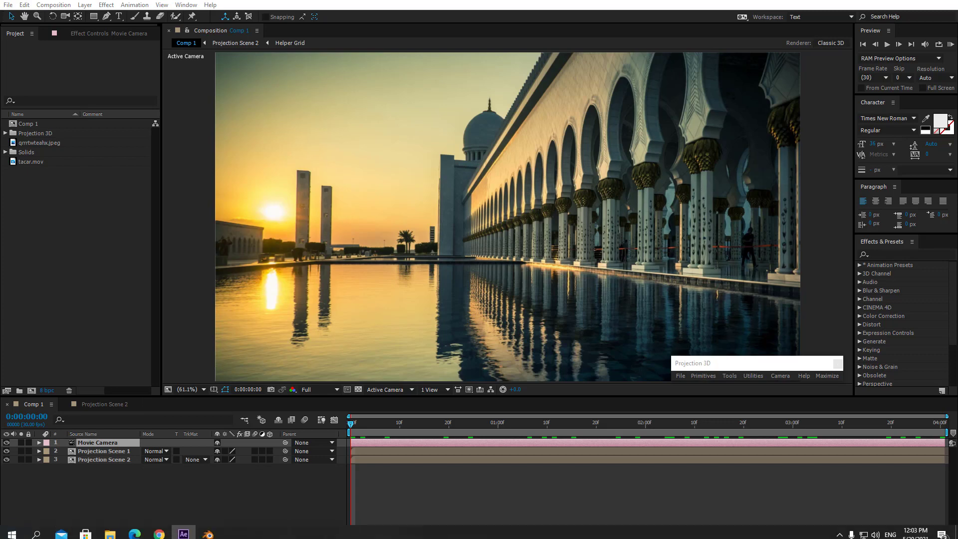
Step: Switch to Blender, dismiss the splash screen and delete the default camera, cube and light
{"action": "left_click", "coordinate": [210, 528]}
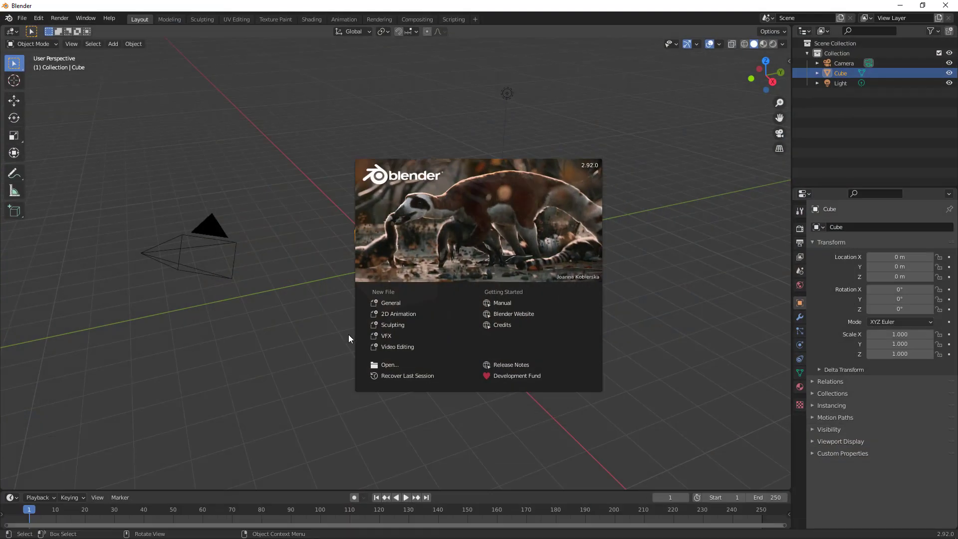
{"action": "left_click", "coordinate": [139, 124]}
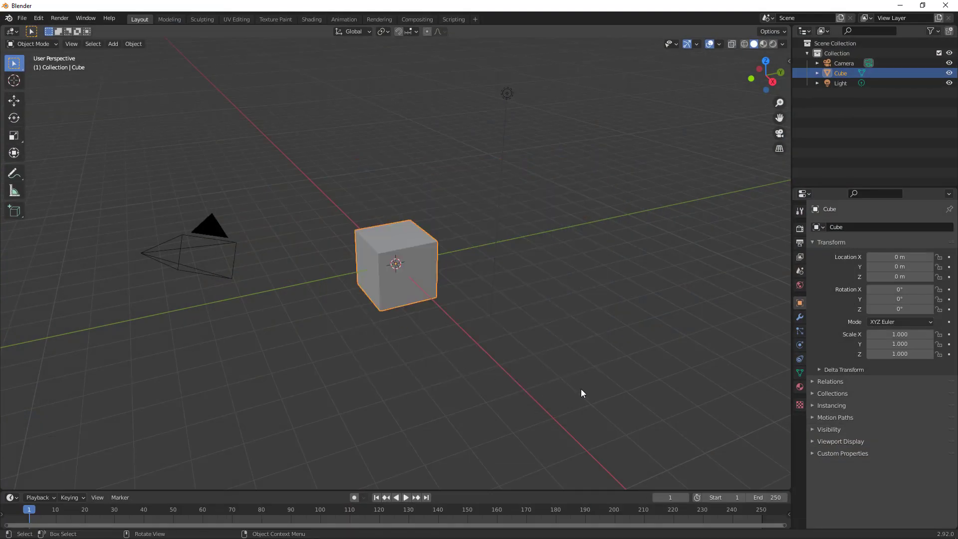
{"action": "left_click_drag", "start_coordinate": [137, 83], "coordinate": [586, 400]}
{"action": "key", "text": "Delete"}
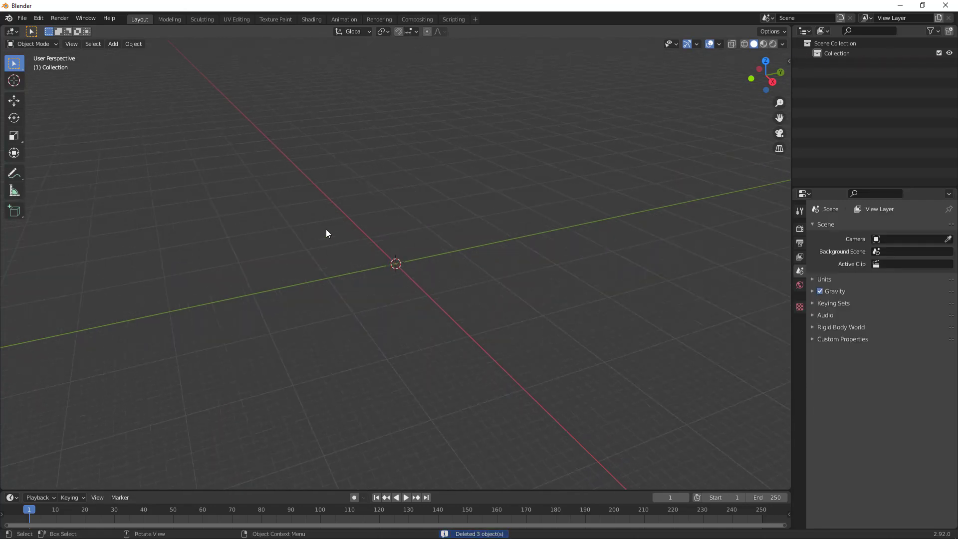
Step: Import the Wavefront file temple.obj from the temple folder into the scene
{"action": "left_click", "coordinate": [22, 20]}
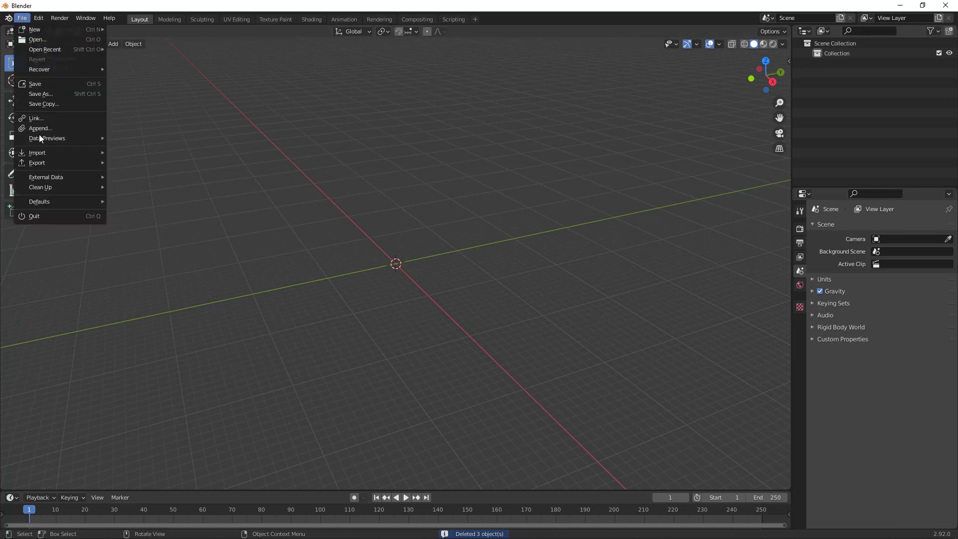
{"action": "mouse_move", "coordinate": [42, 154]}
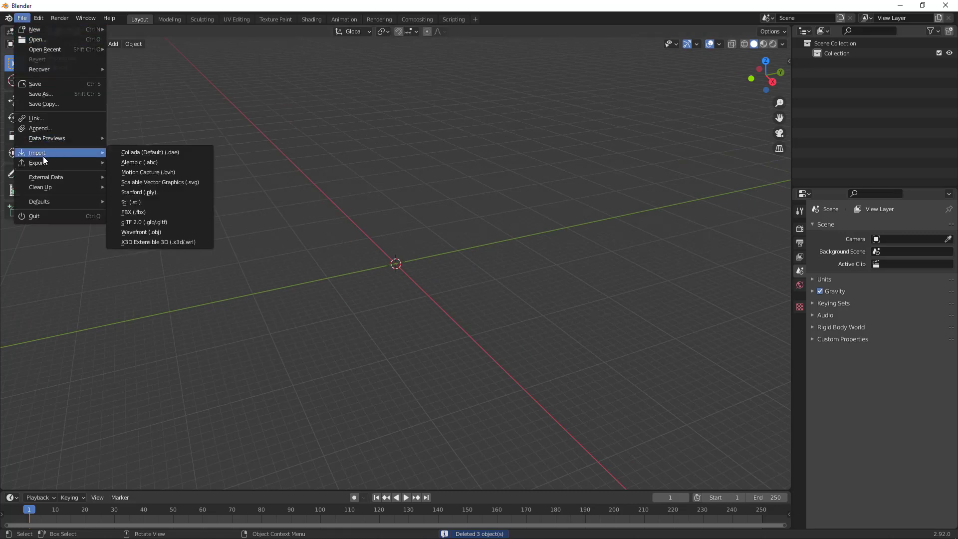
{"action": "left_click", "coordinate": [163, 233]}
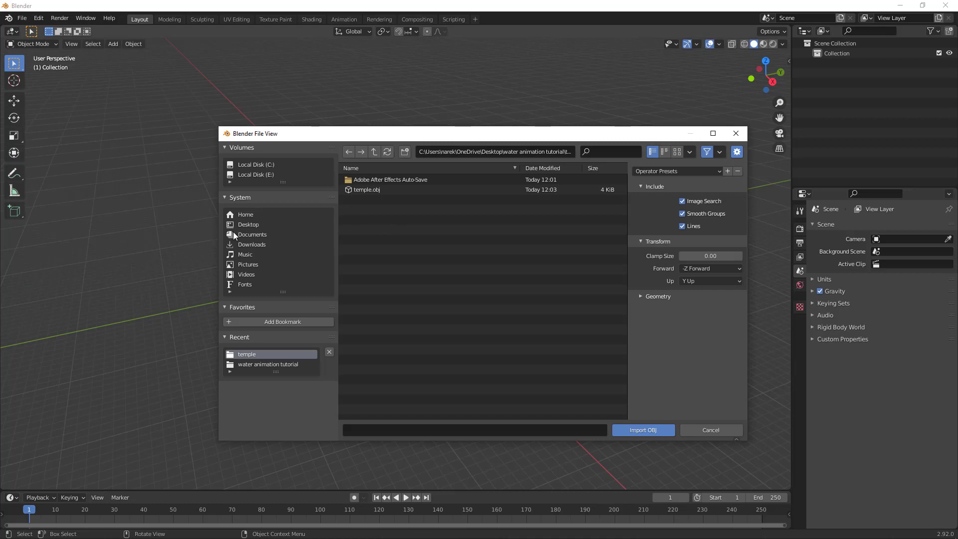
{"action": "left_click", "coordinate": [369, 191]}
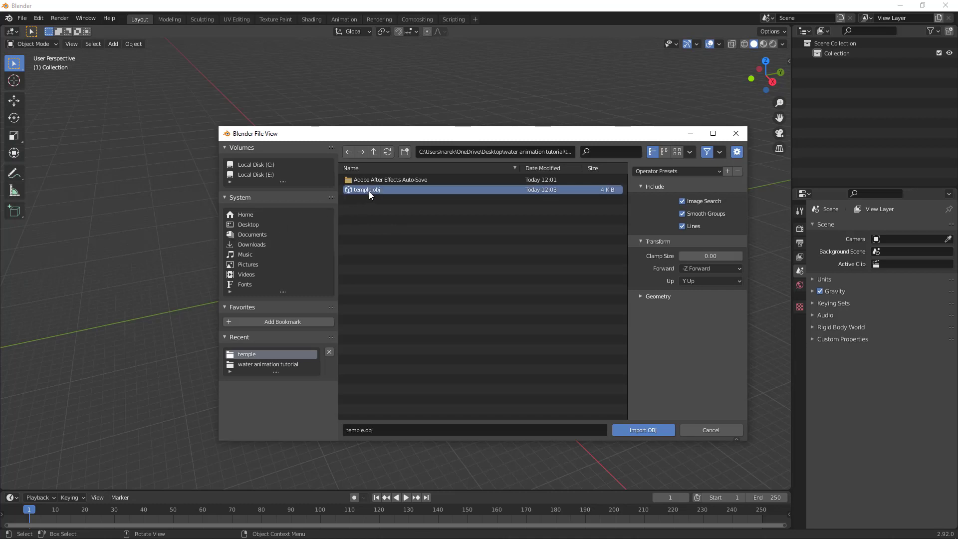
{"action": "double_click", "coordinate": [370, 191]}
{"action": "left_click_drag", "start_coordinate": [303, 266], "coordinate": [391, 294]}
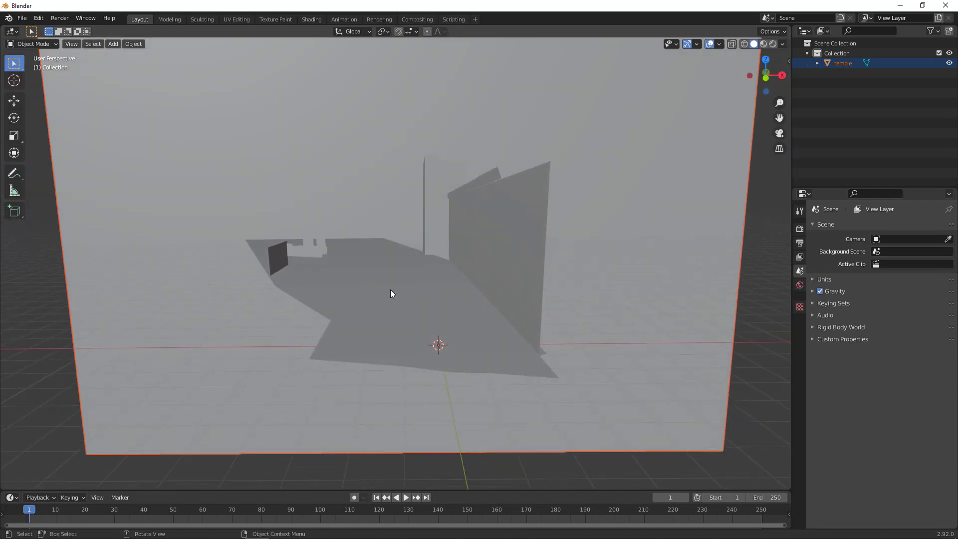
Step: Open camera.py in the Scripting workspace and run it to create the animated projection camera
{"action": "left_click", "coordinate": [459, 19]}
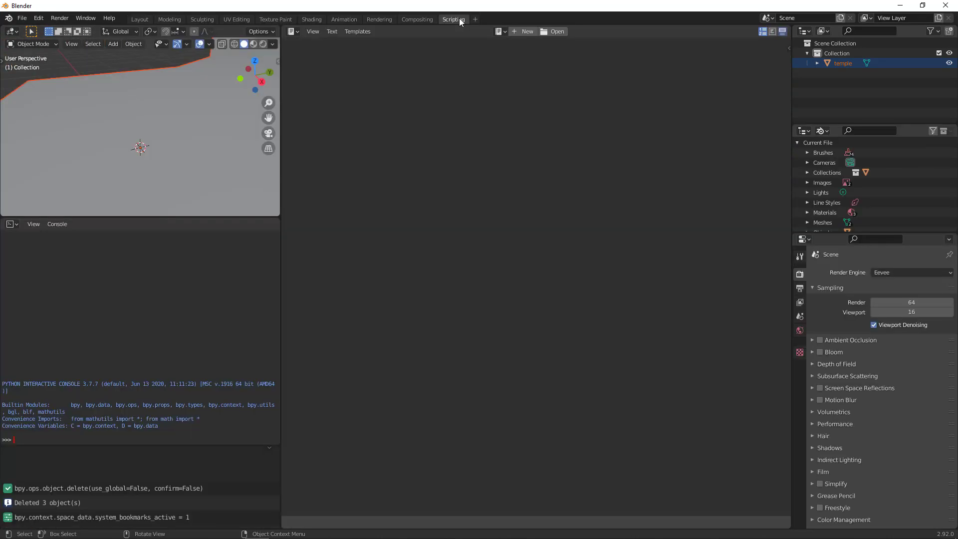
{"action": "left_click", "coordinate": [557, 31]}
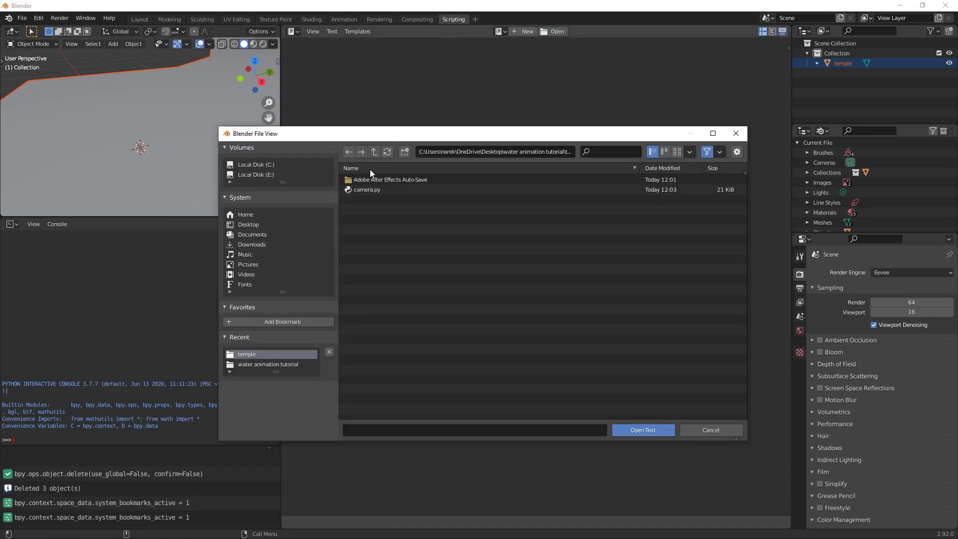
{"action": "left_click", "coordinate": [364, 193]}
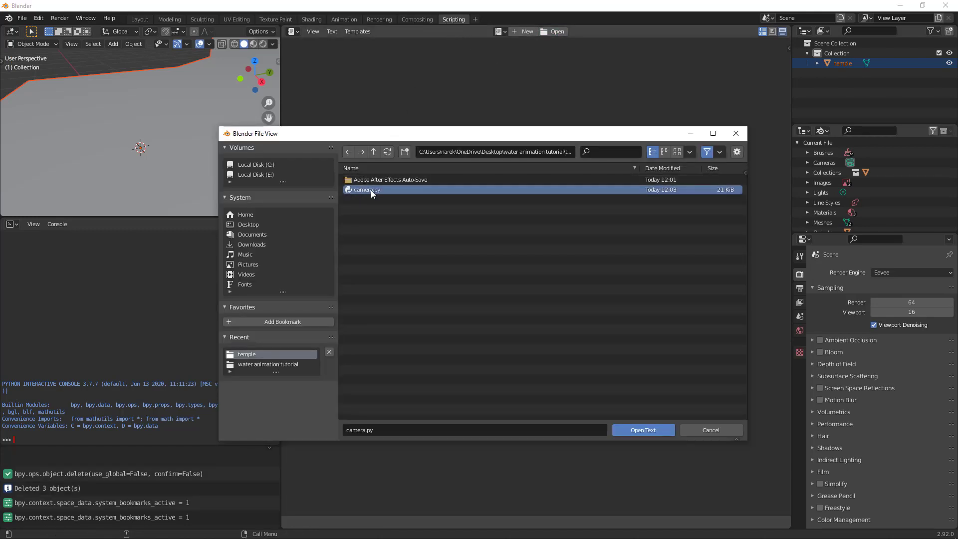
{"action": "double_click", "coordinate": [369, 189]}
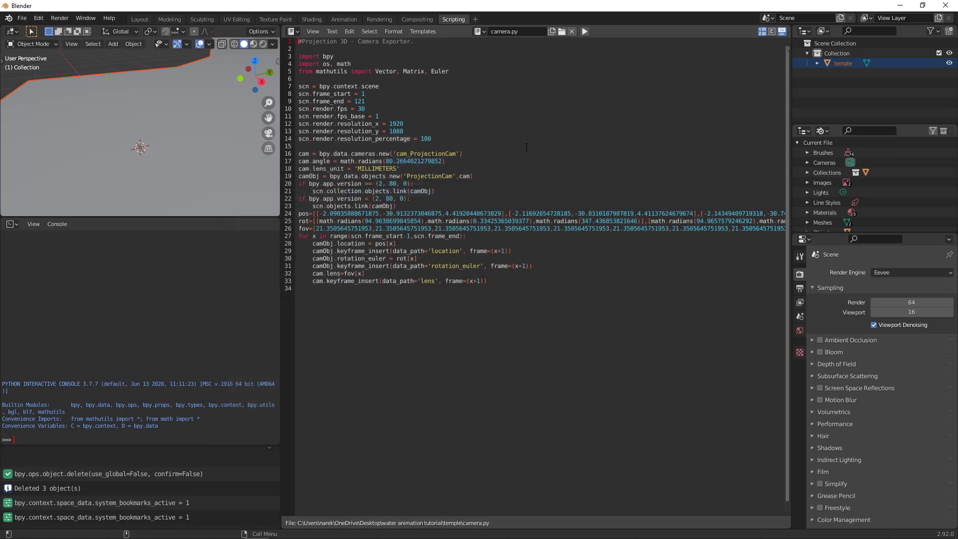
{"action": "left_click", "coordinate": [585, 31]}
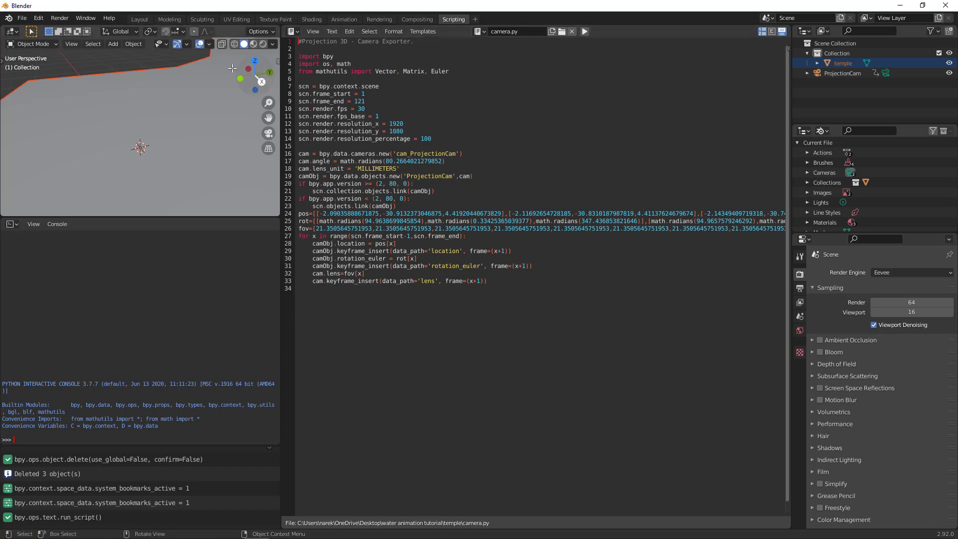
Step: Return to the Layout workspace, select ProjectionCam and set the current frame to 0
{"action": "left_click", "coordinate": [140, 19]}
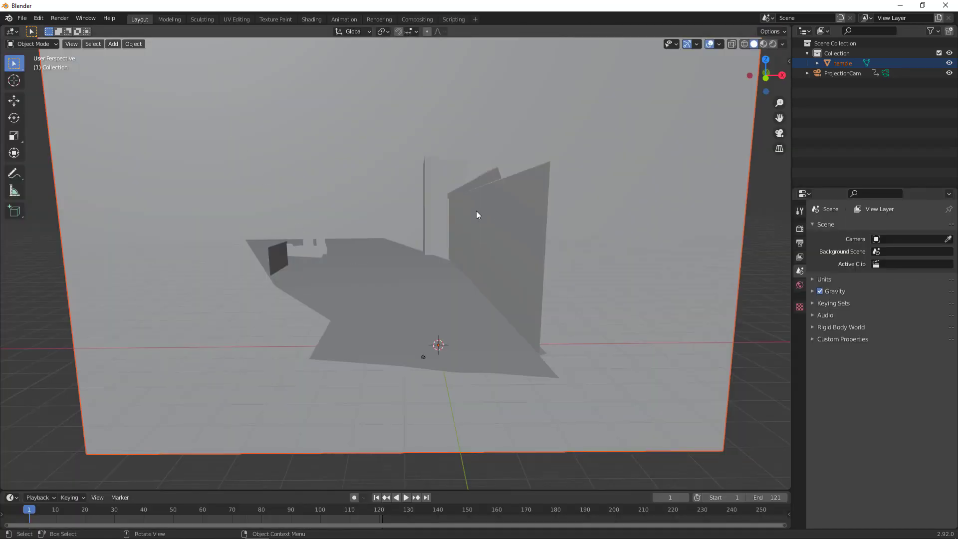
{"action": "left_click_drag", "start_coordinate": [478, 214], "coordinate": [355, 385]}
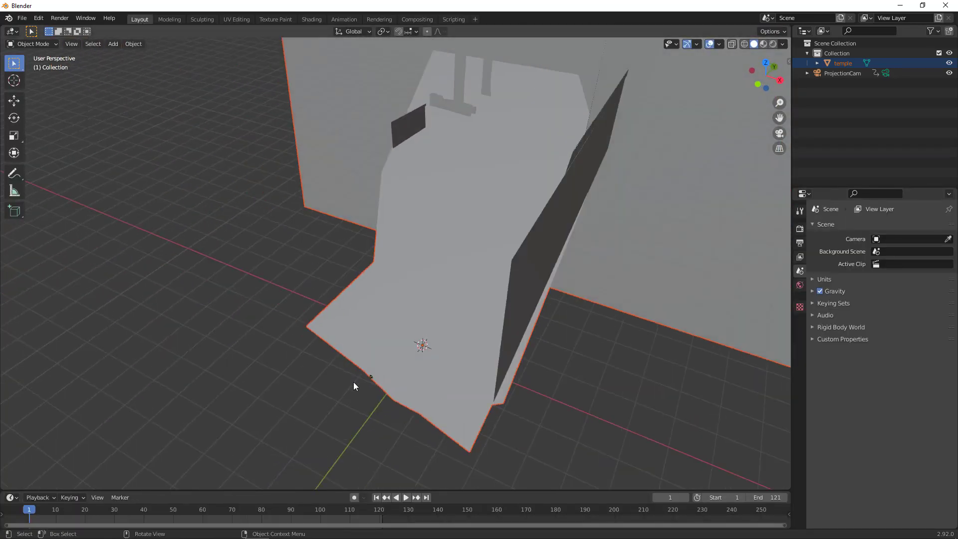
{"action": "left_click", "coordinate": [371, 379]}
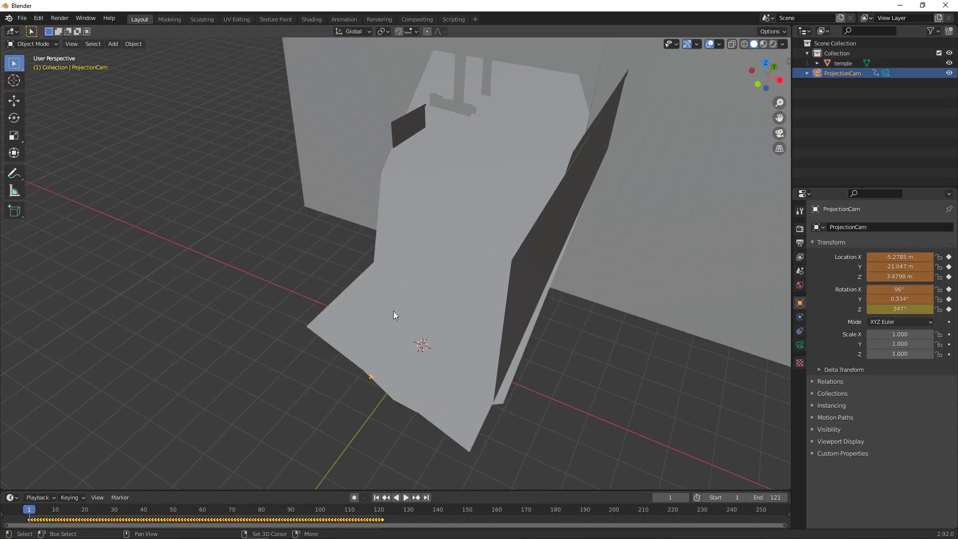
{"action": "left_click_drag", "start_coordinate": [393, 310], "coordinate": [397, 215]}
{"action": "scroll", "coordinate": [394, 256], "scroll_direction": "up", "scroll_amount": 4}
{"action": "left_click_drag", "start_coordinate": [396, 267], "coordinate": [385, 296]}
{"action": "mouse_move", "coordinate": [30, 510]}
{"action": "left_mouse_down"}
{"action": "mouse_move", "coordinate": [496, 535]}
{"action": "mouse_move", "coordinate": [15, 515]}
{"action": "left_mouse_up"}
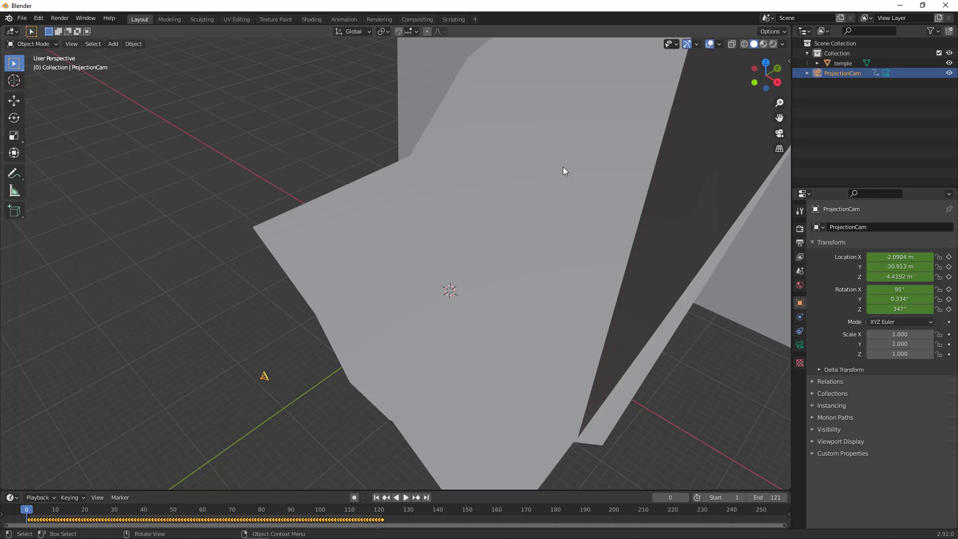
Step: Duplicate ProjectionCam in place and delete all keyframes of the duplicate
{"action": "right_click", "coordinate": [264, 380]}
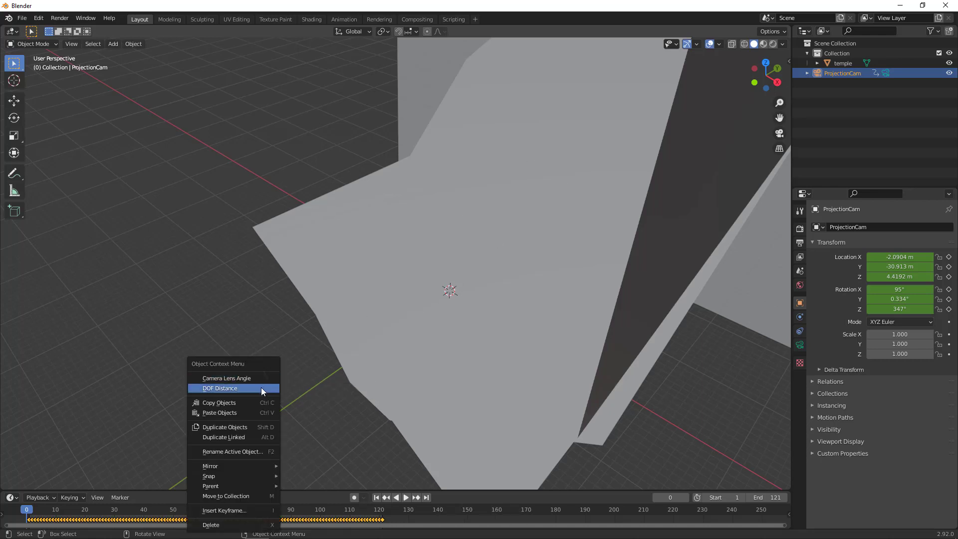
{"action": "left_click", "coordinate": [225, 428]}
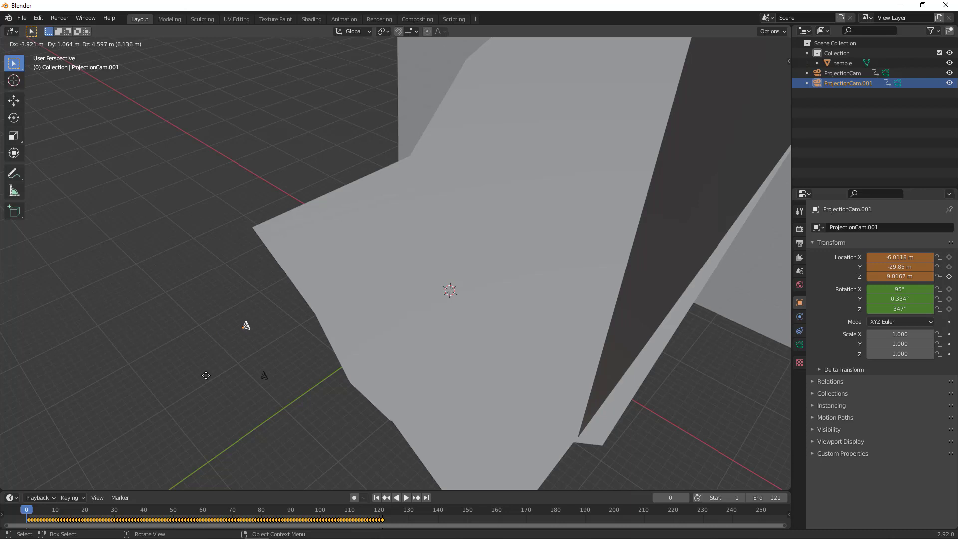
{"action": "right_click", "coordinate": [205, 375]}
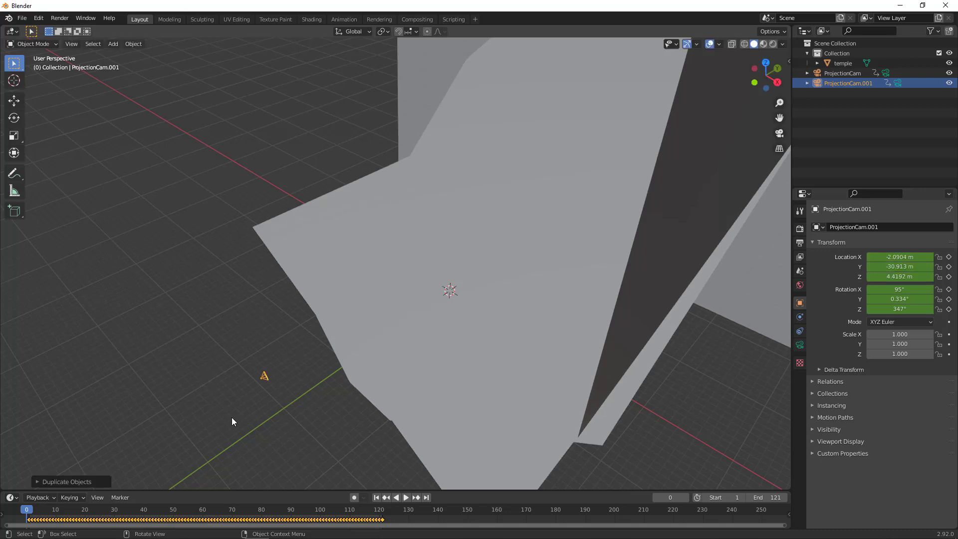
{"action": "left_click_drag", "start_coordinate": [404, 517], "coordinate": [14, 525]}
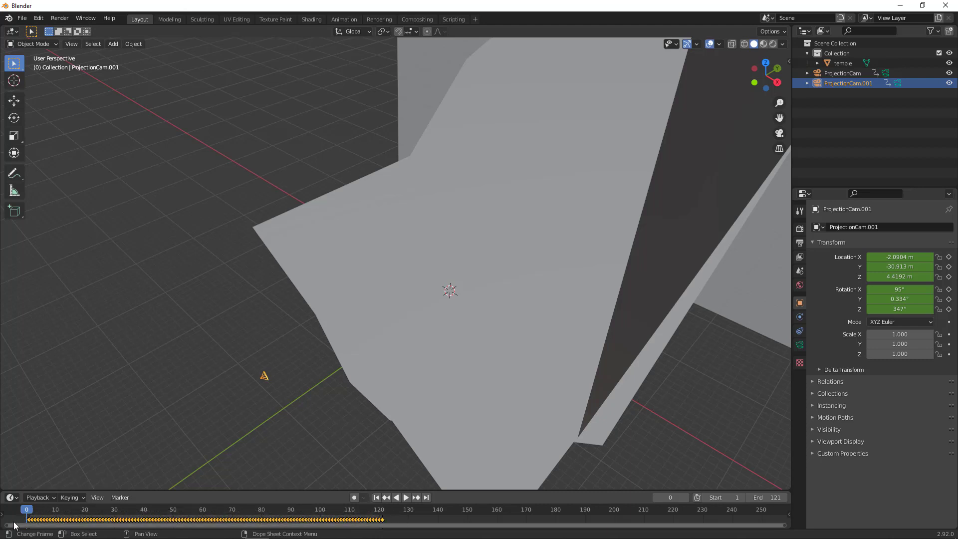
{"action": "key", "text": "Delete"}
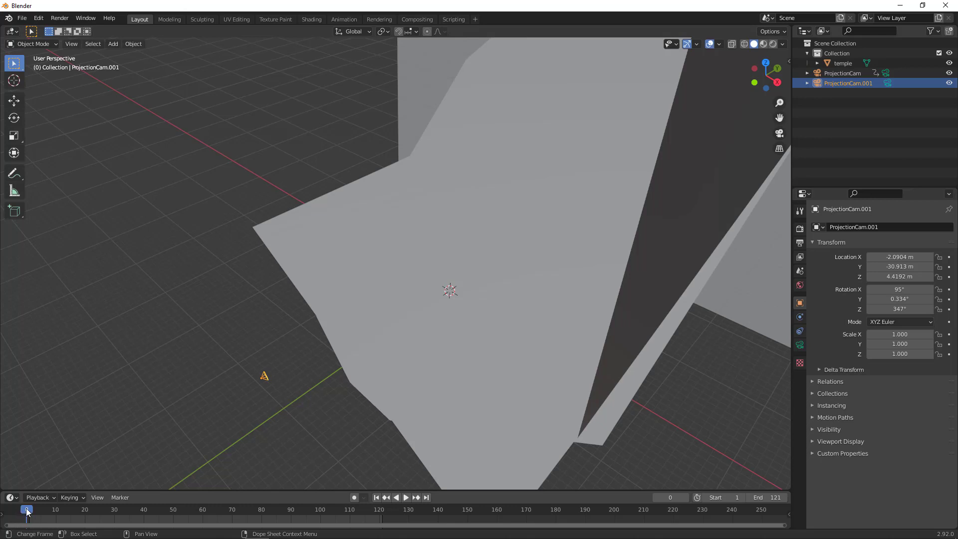
Step: Make ProjectionCam.001 the active scene camera and preview the animation through it, ending at frame 0
{"action": "key", "text": "space"}
{"action": "left_click_drag", "start_coordinate": [55, 515], "coordinate": [382, 509]}
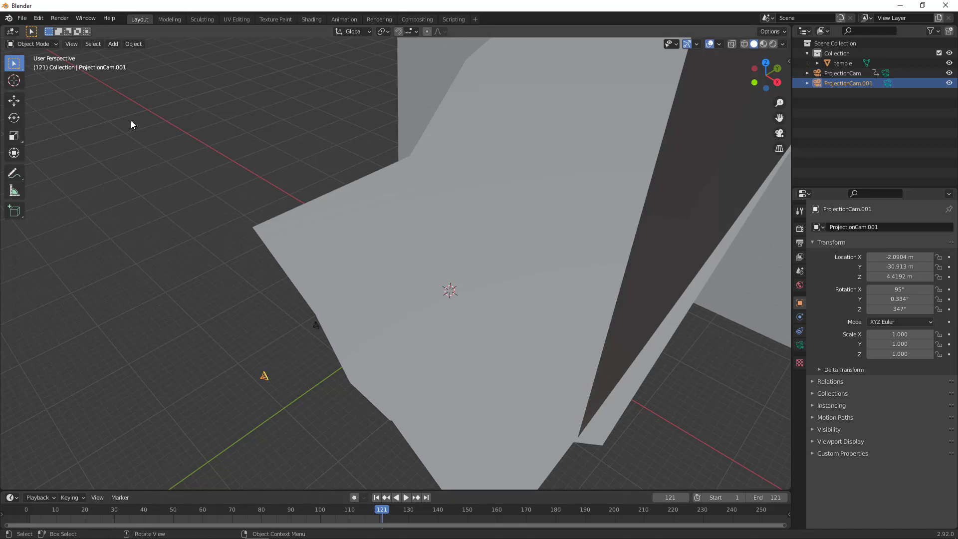
{"action": "left_click", "coordinate": [71, 44]}
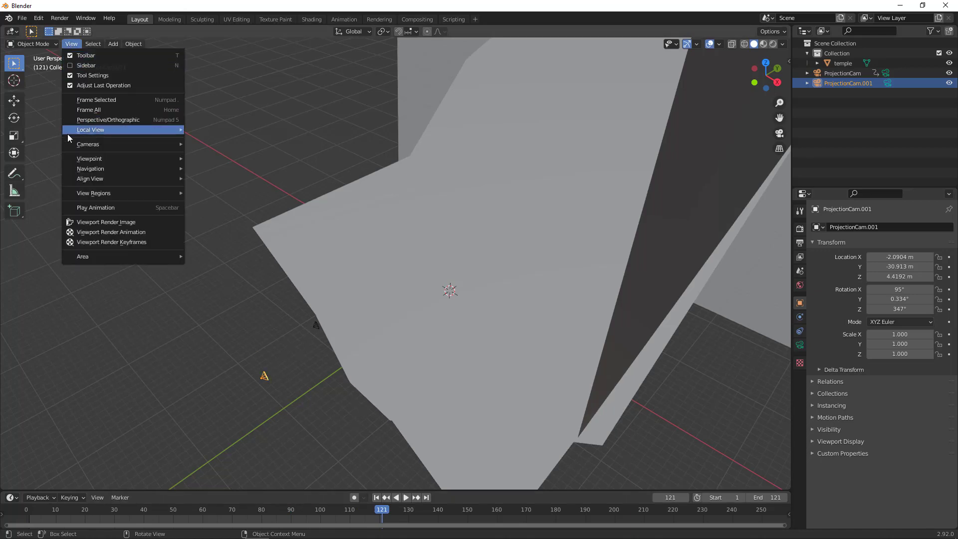
{"action": "mouse_move", "coordinate": [91, 144]}
{"action": "left_click", "coordinate": [216, 146]}
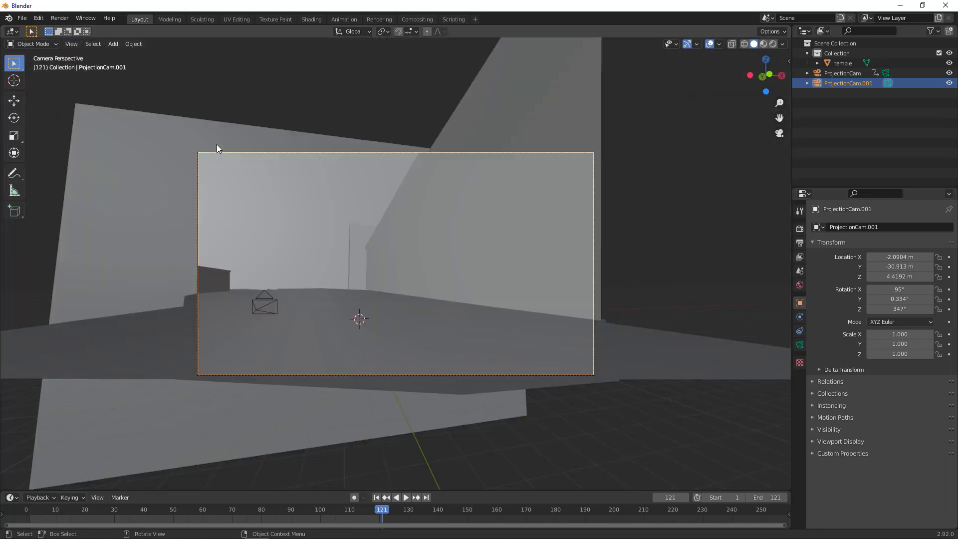
{"action": "scroll", "coordinate": [310, 202], "scroll_direction": "up", "scroll_amount": 3}
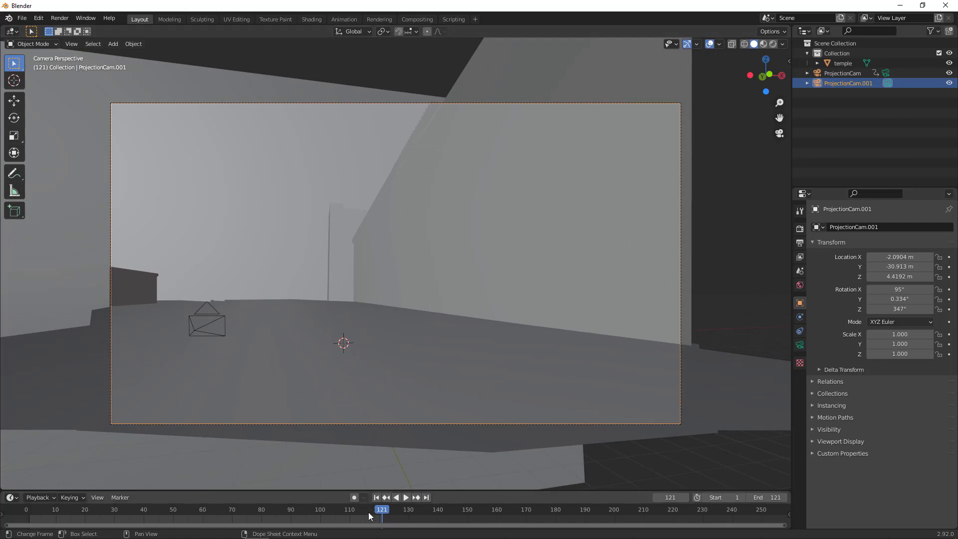
{"action": "key", "text": "space"}
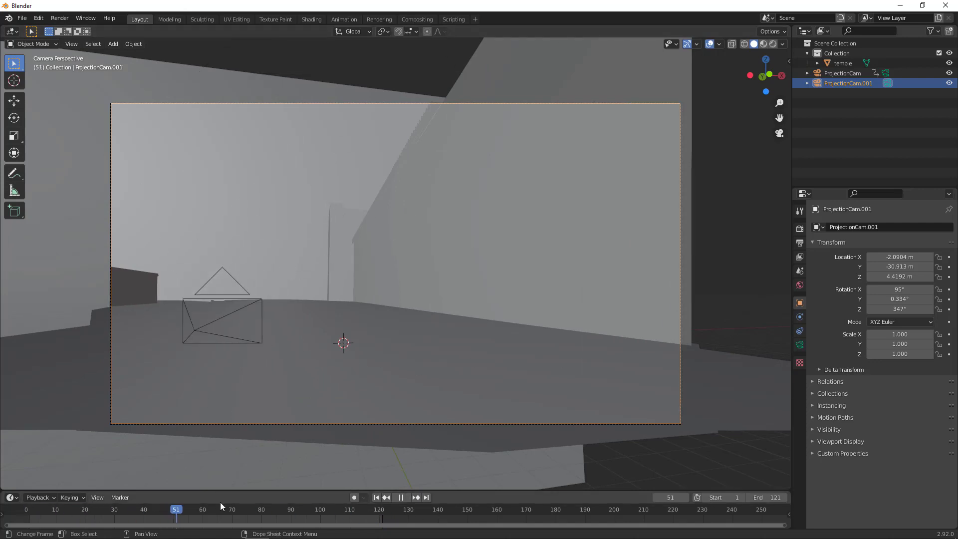
{"action": "key", "text": "Escape"}
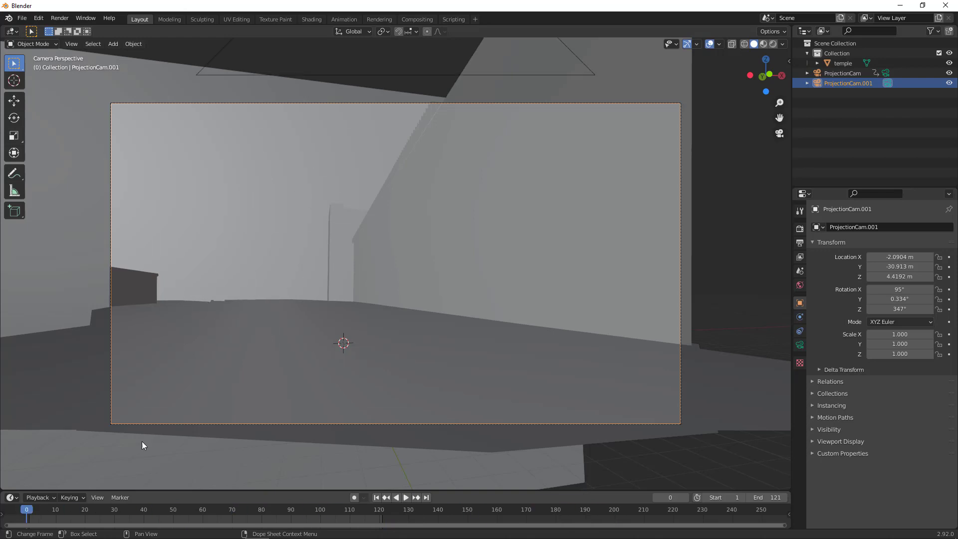
Step: Add a UV Project modifier to the temple object with ProjectionCam.001 as its projector object
{"action": "left_click", "coordinate": [322, 261]}
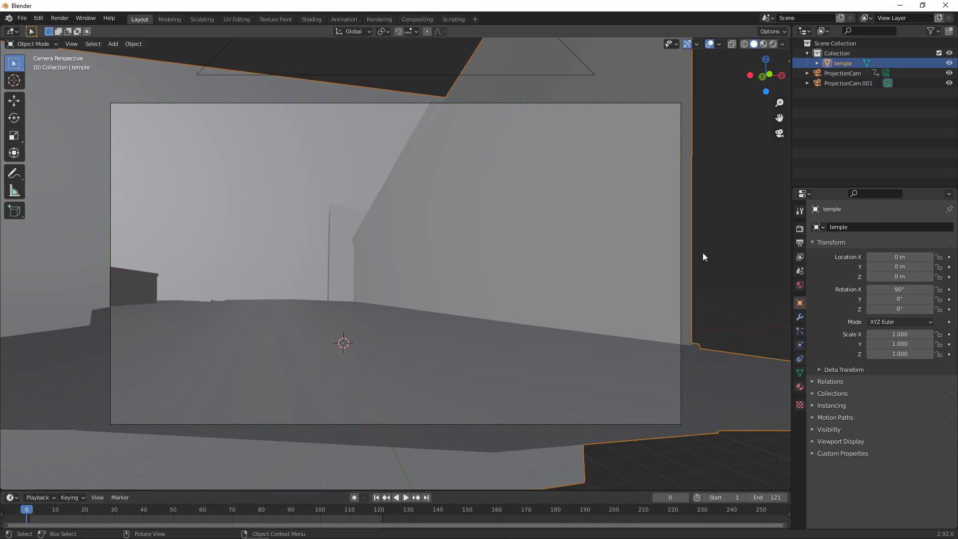
{"action": "left_click", "coordinate": [801, 318]}
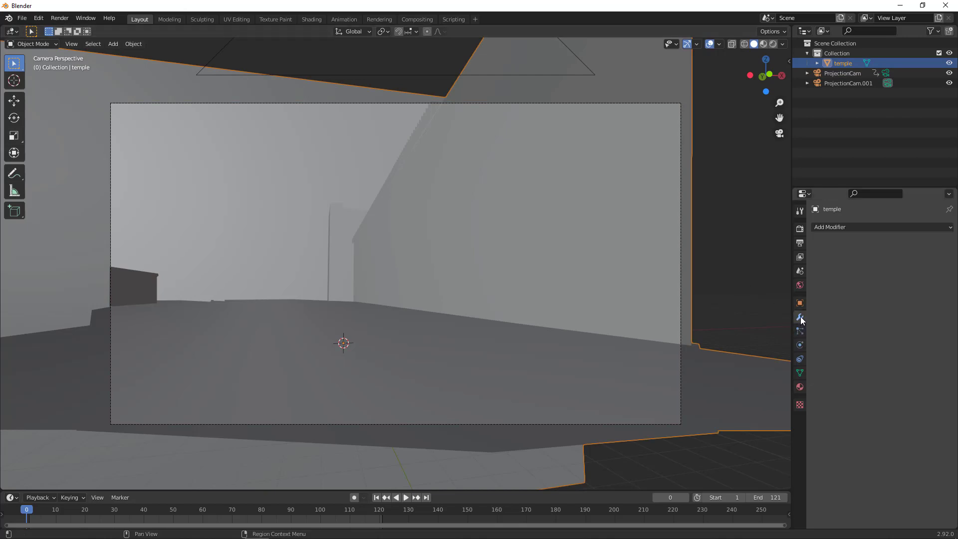
{"action": "left_click", "coordinate": [821, 227]}
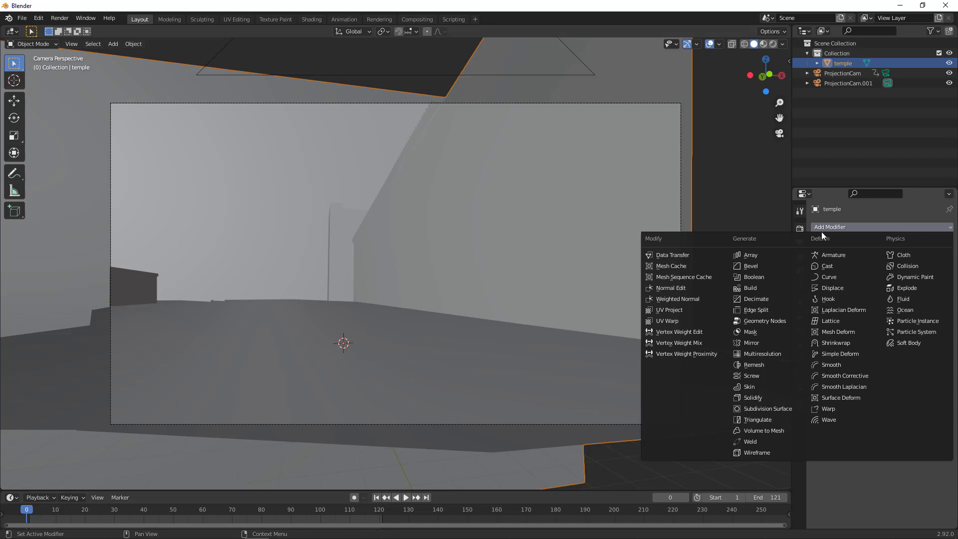
{"action": "left_click", "coordinate": [665, 310]}
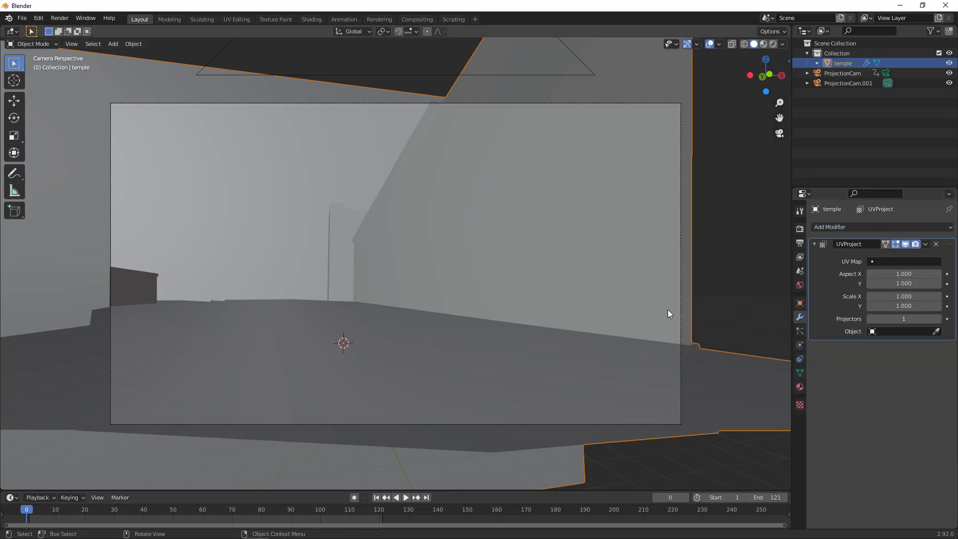
{"action": "left_click", "coordinate": [878, 332]}
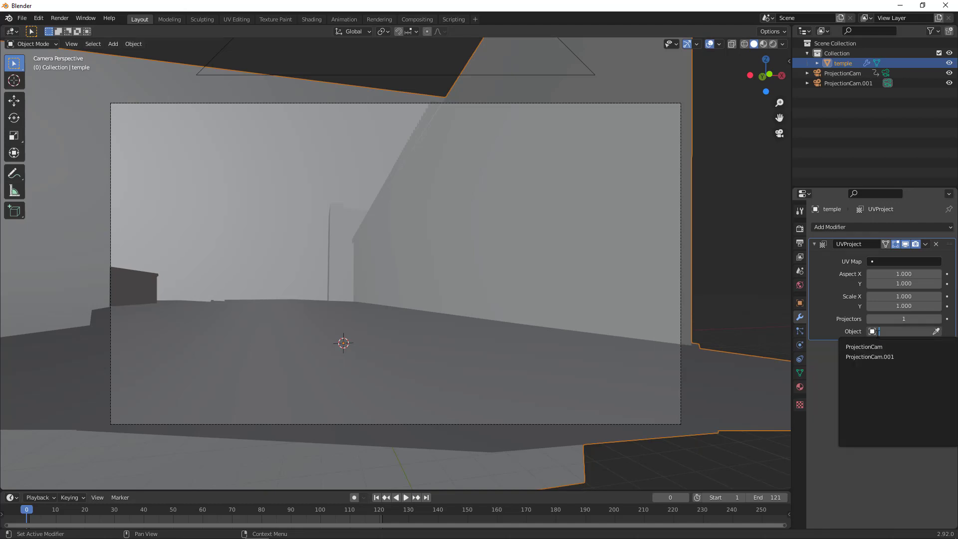
{"action": "left_click", "coordinate": [878, 358]}
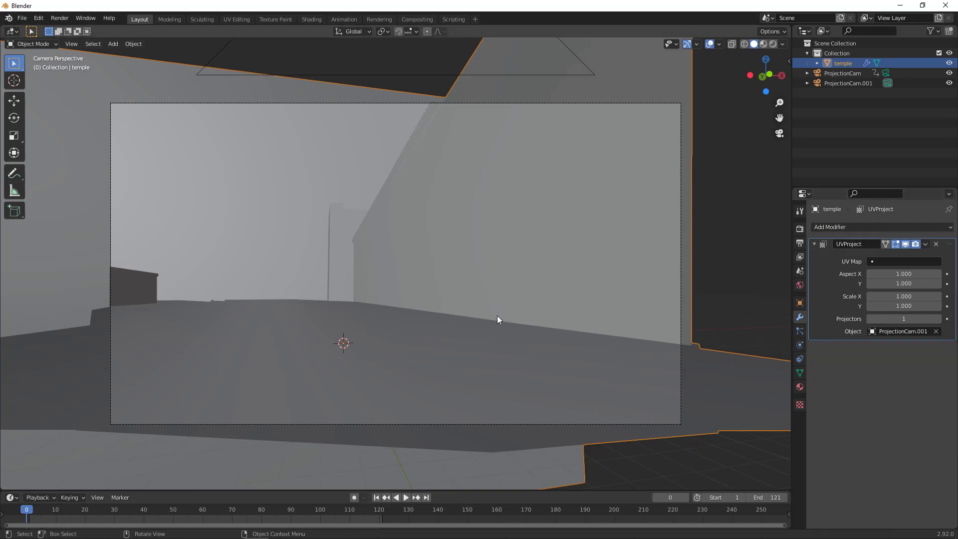
Step: In the Shading workspace, view the temple through the camera and delete the Principled BSDF node from its Default OBJ material
{"action": "left_click", "coordinate": [318, 19]}
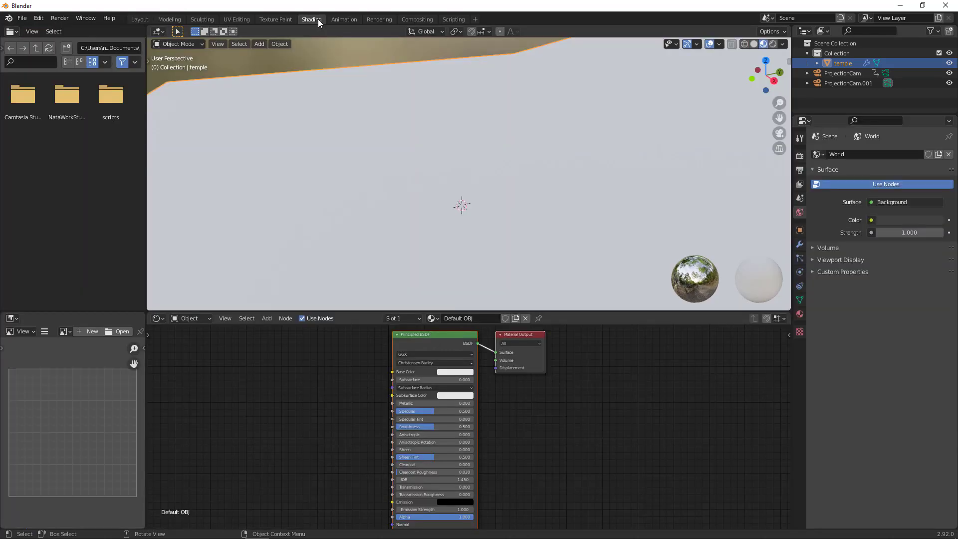
{"action": "left_click", "coordinate": [780, 134]}
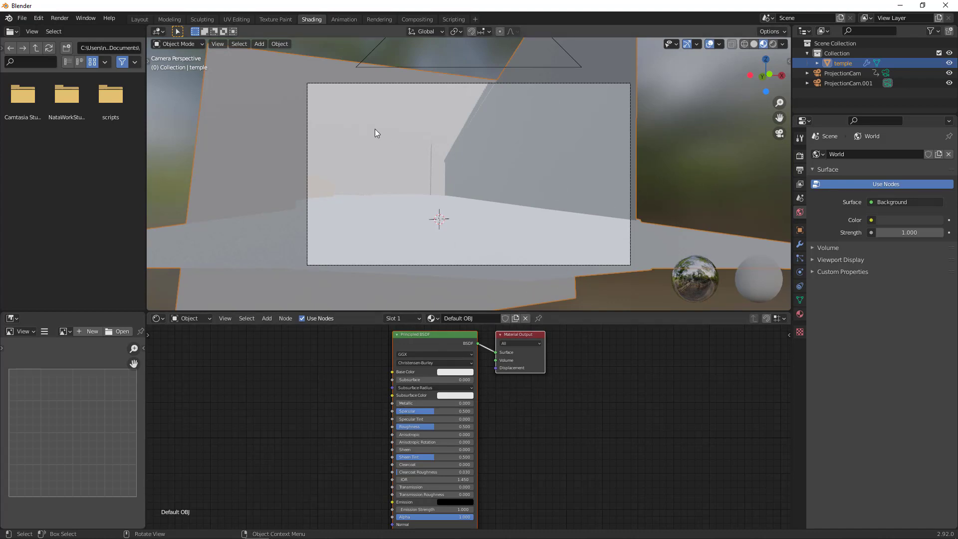
{"action": "scroll", "coordinate": [383, 130], "scroll_direction": "up", "scroll_amount": 1}
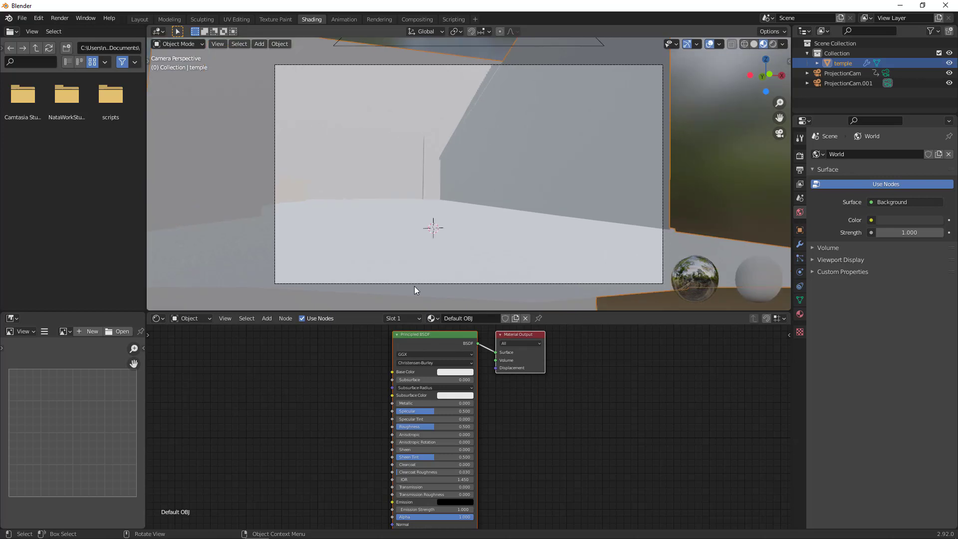
{"action": "left_click_drag", "start_coordinate": [462, 335], "coordinate": [438, 341]}
{"action": "key", "text": "Delete"}
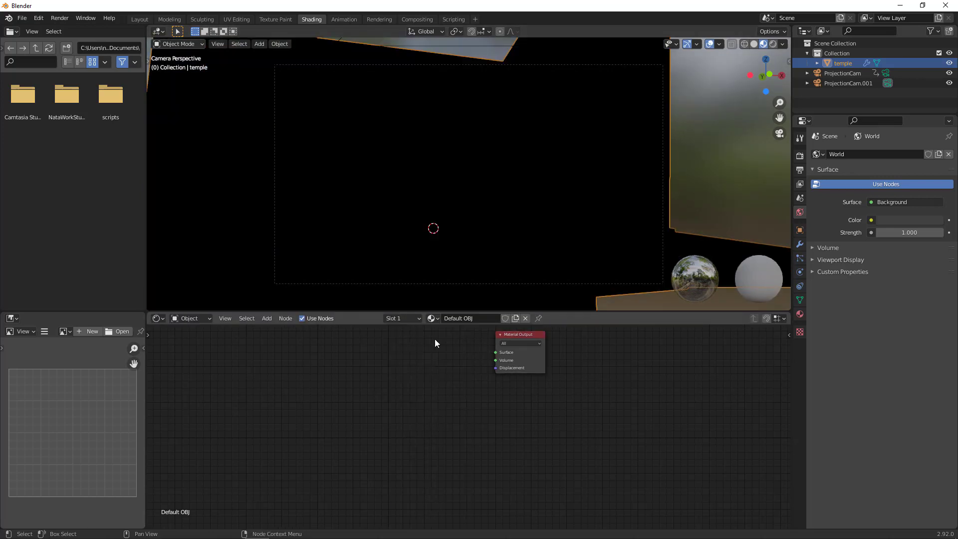
{"action": "left_click", "coordinate": [519, 333]}
{"action": "left_click_drag", "start_coordinate": [518, 333], "coordinate": [513, 351]}
{"action": "left_click", "coordinate": [800, 244]}
Step: Add an Image Texture node using image.jpg and connect its Color output to the Material Output's Surface input
{"action": "left_click", "coordinate": [267, 319]}
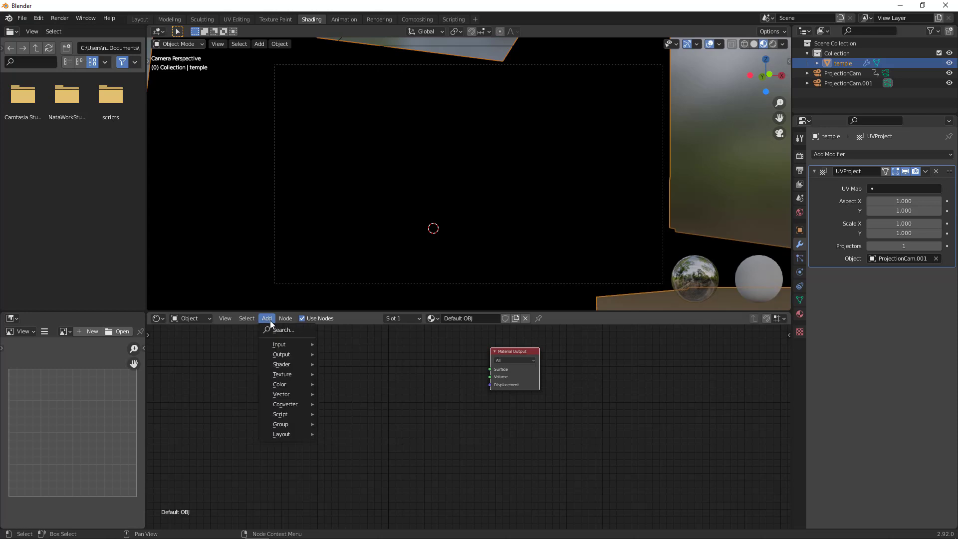
{"action": "mouse_move", "coordinate": [306, 376]}
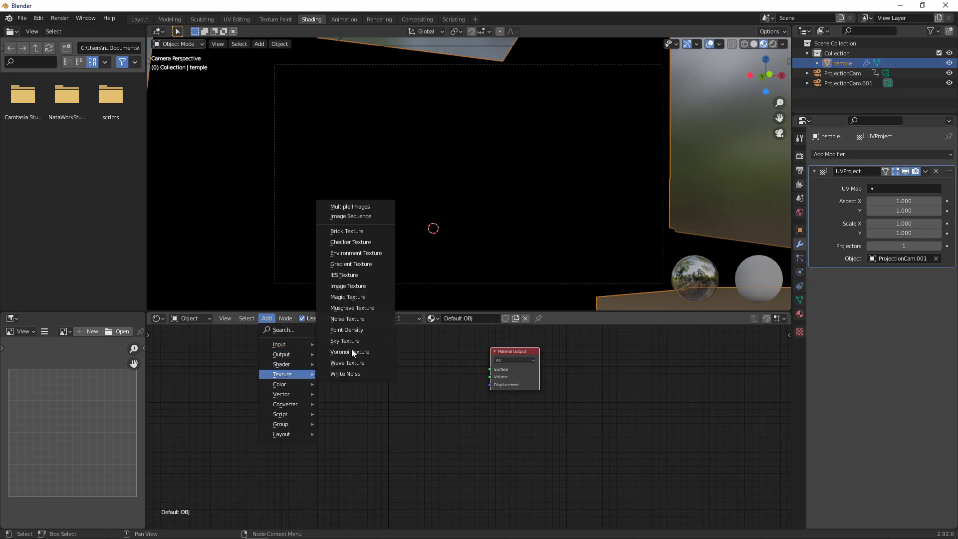
{"action": "left_click", "coordinate": [352, 287]}
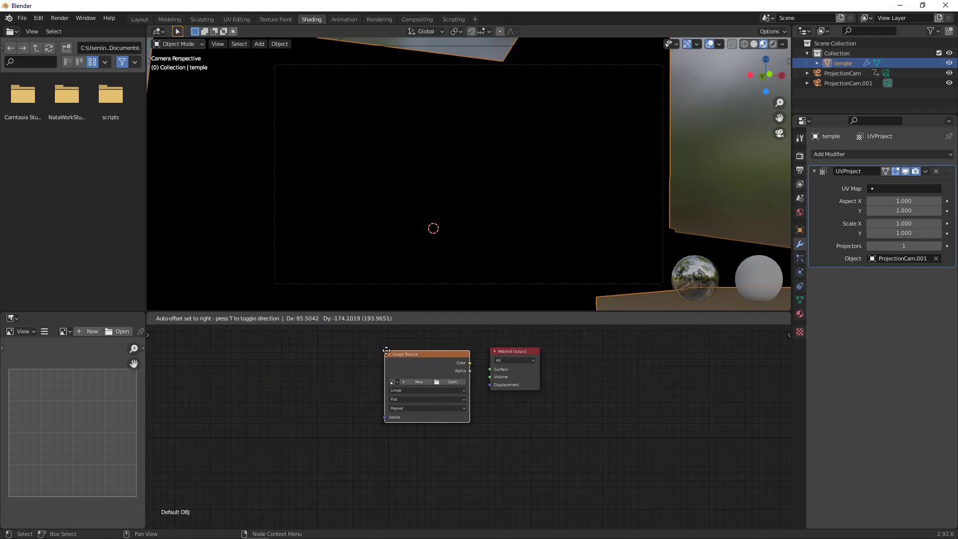
{"action": "left_click", "coordinate": [387, 352]}
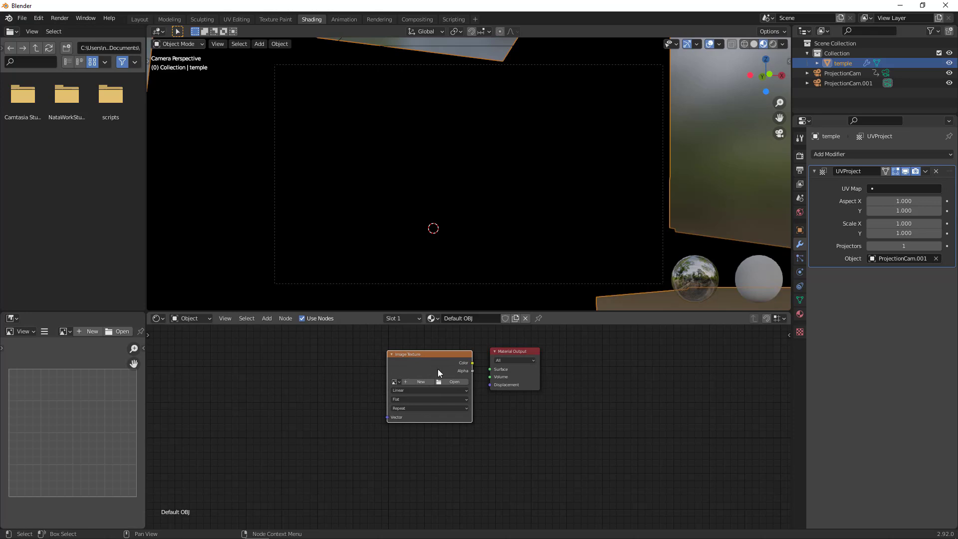
{"action": "left_click_drag", "start_coordinate": [472, 363], "coordinate": [490, 369]}
{"action": "left_click", "coordinate": [457, 381]}
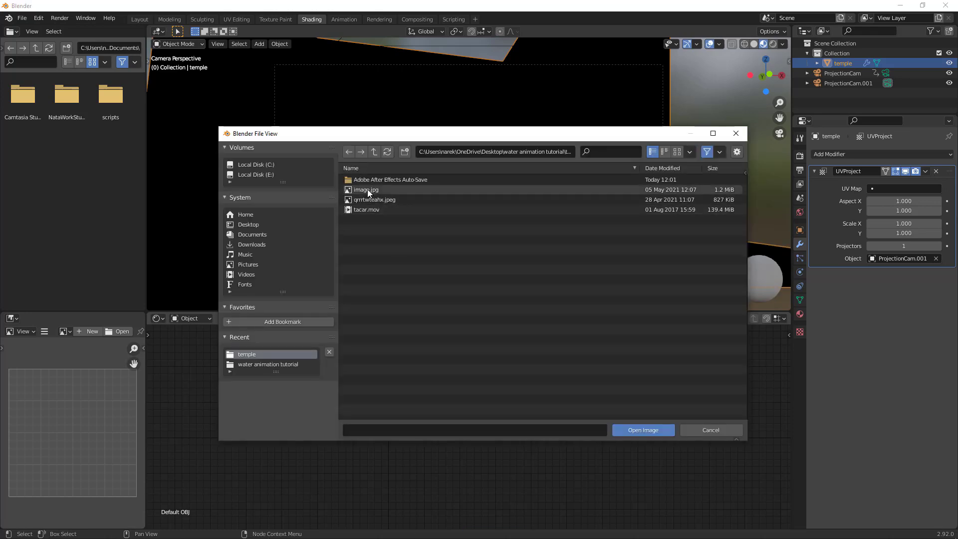
{"action": "left_click", "coordinate": [367, 190]}
{"action": "double_click", "coordinate": [367, 189]}
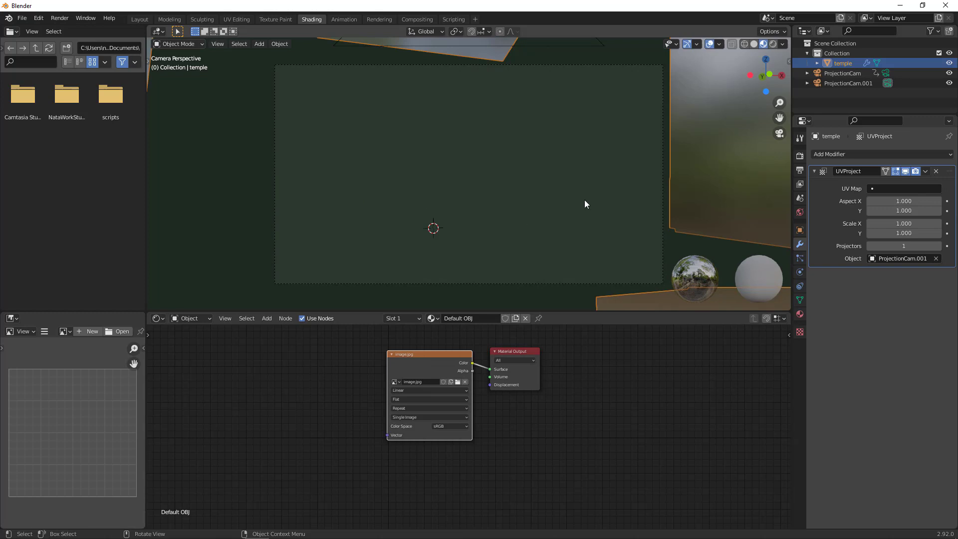
Step: Unwrap the whole temple mesh with Cube Projection in Edit Mode and deselect all of its geometry
{"action": "left_click", "coordinate": [878, 190]}
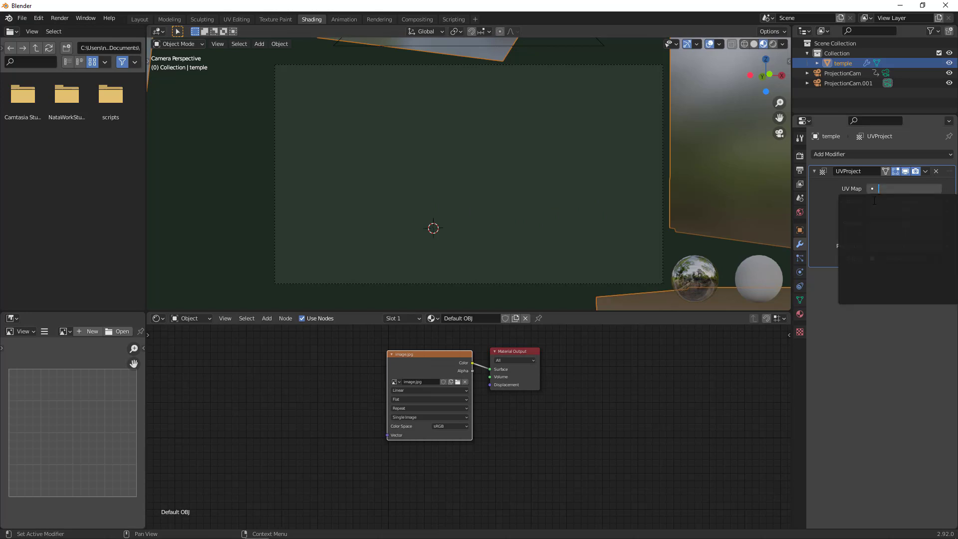
{"action": "left_click", "coordinate": [883, 333]}
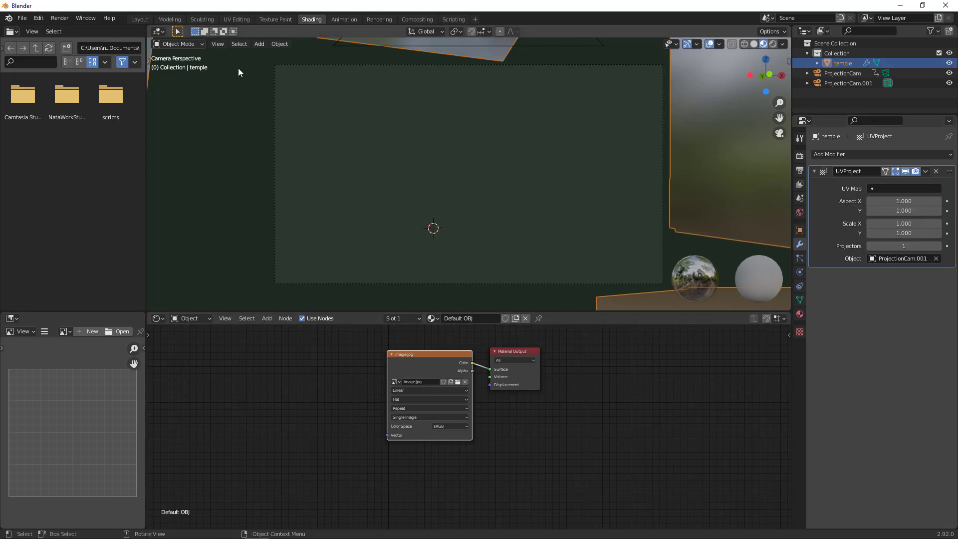
{"action": "left_click", "coordinate": [185, 43]}
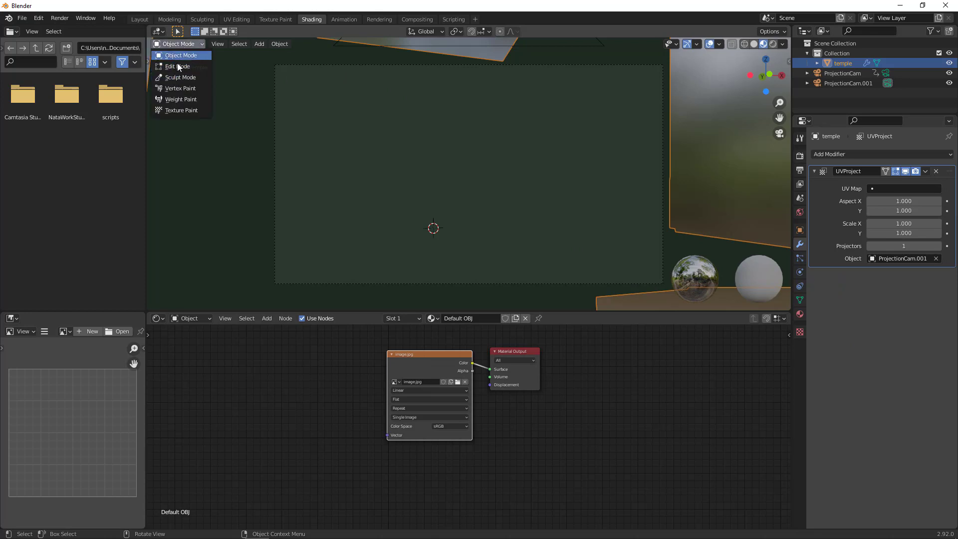
{"action": "left_click", "coordinate": [180, 60]}
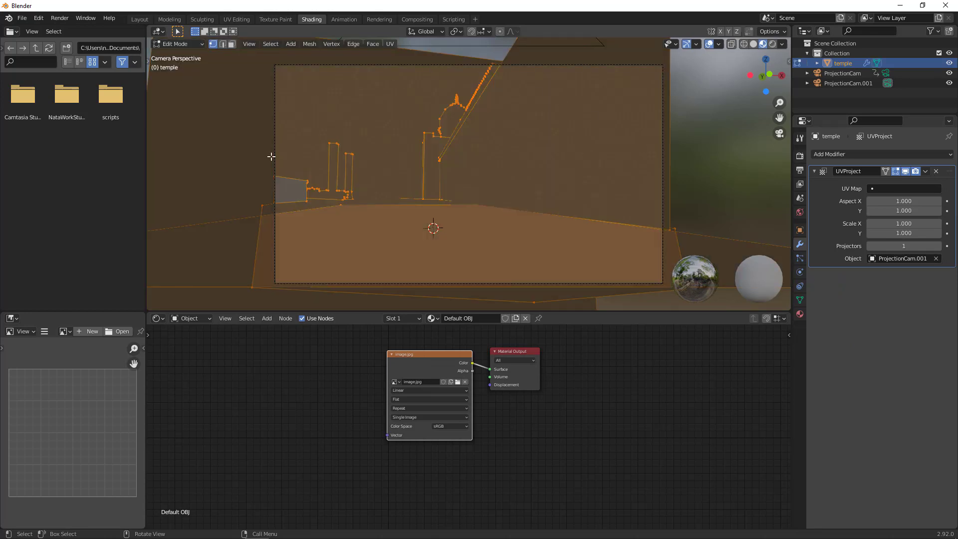
{"action": "left_click", "coordinate": [390, 45]}
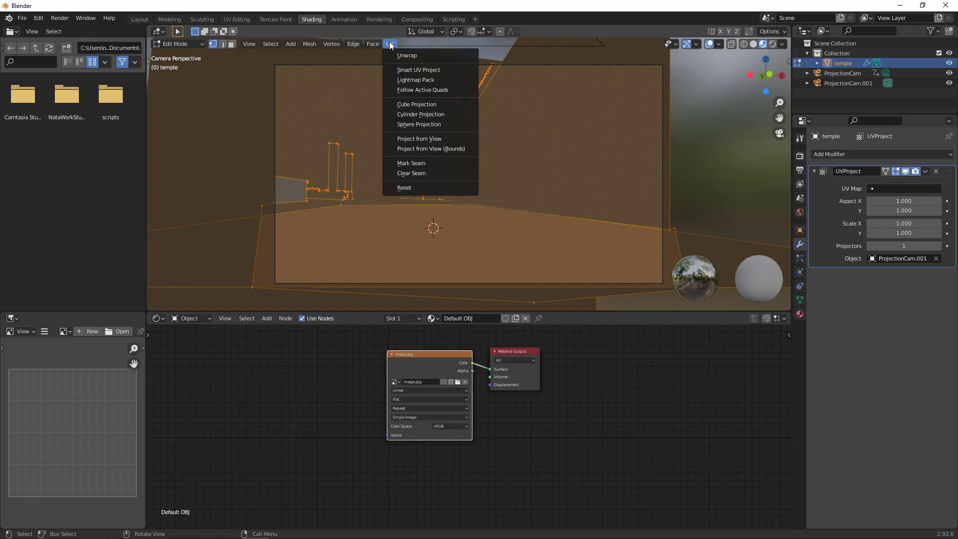
{"action": "left_click", "coordinate": [412, 103]}
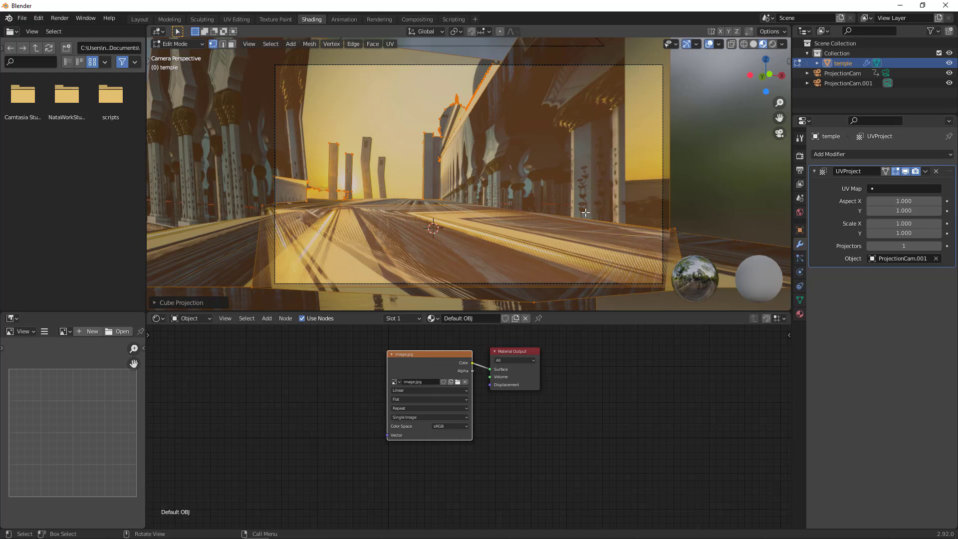
{"action": "key", "text": "alt+a"}
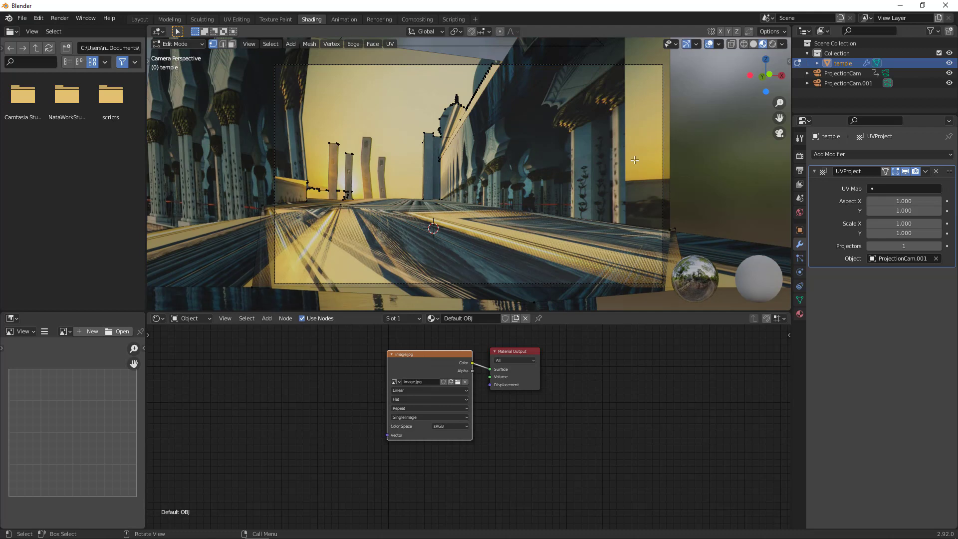
Step: Add 41 vertical loop cuts across the long arcade wall of the temple mesh
{"action": "scroll", "coordinate": [556, 170], "scroll_direction": "down", "scroll_amount": 4}
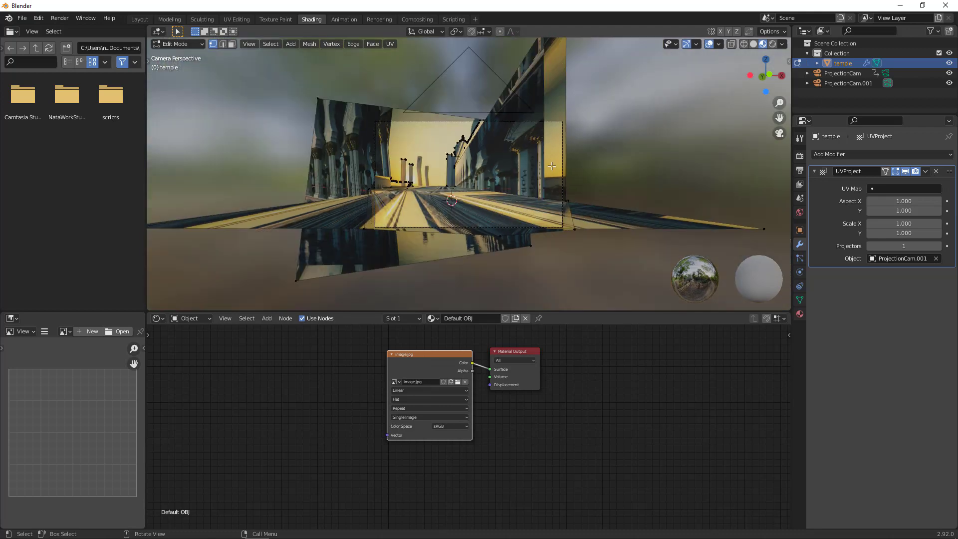
{"action": "left_click_drag", "start_coordinate": [534, 161], "coordinate": [464, 183]}
{"action": "scroll", "coordinate": [535, 169], "scroll_direction": "down", "scroll_amount": 5}
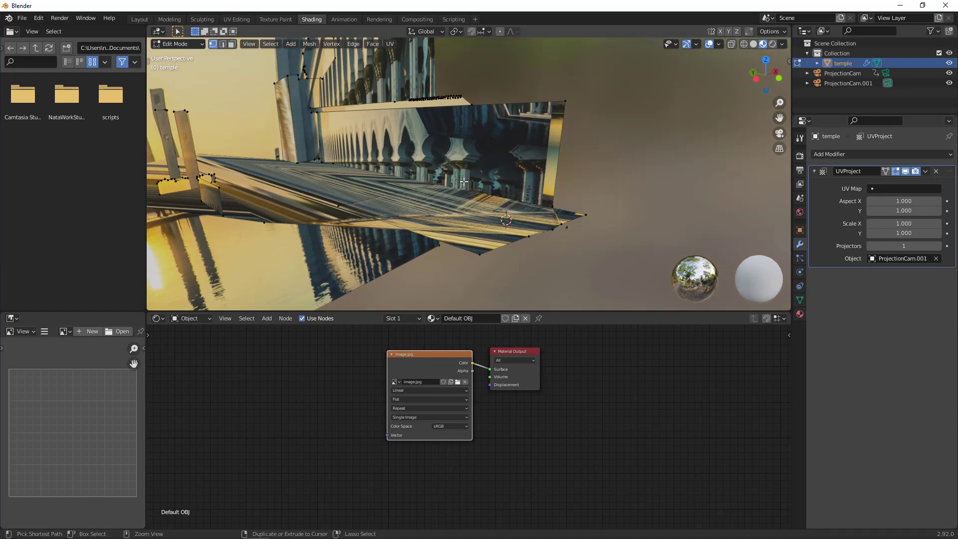
{"action": "key", "text": "ctrl+r"}
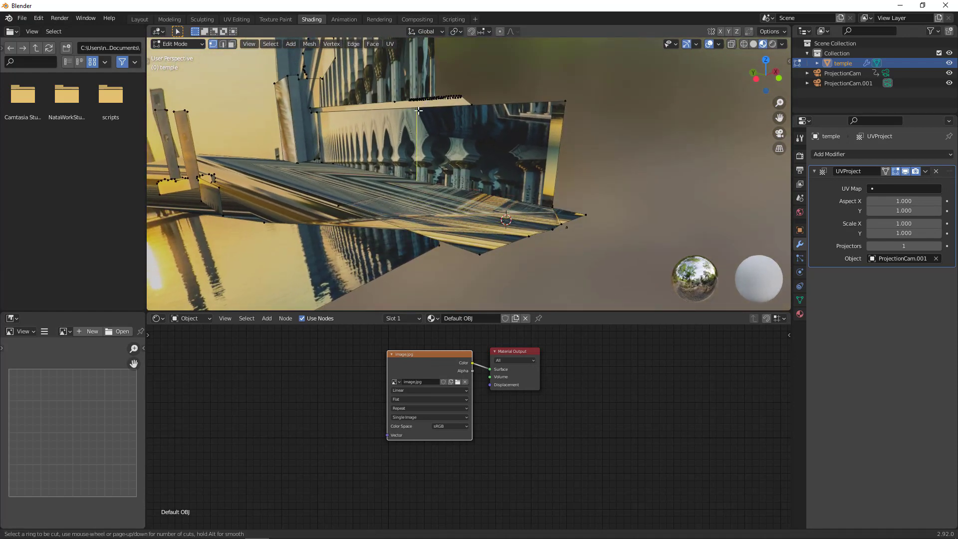
{"action": "scroll", "coordinate": [419, 122], "scroll_direction": "up", "scroll_amount": 20}
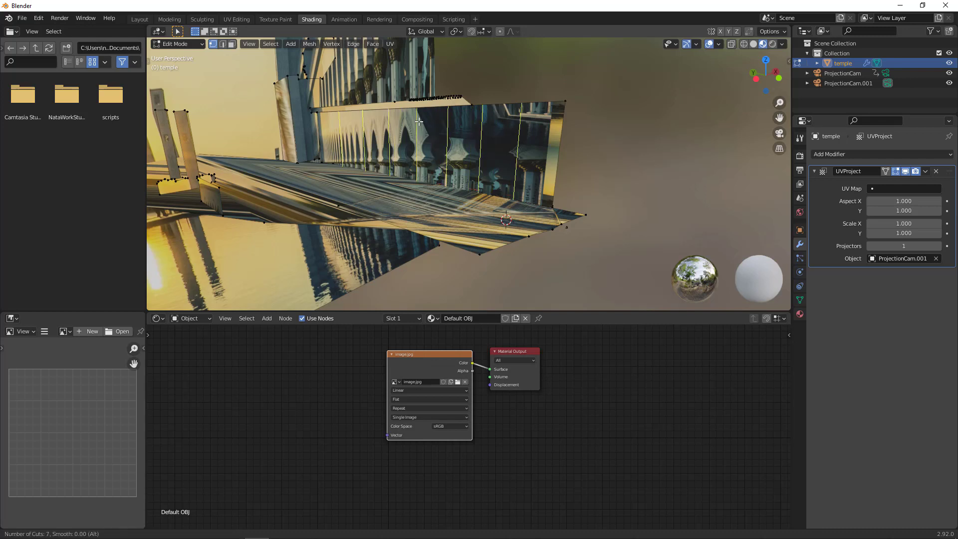
{"action": "scroll", "coordinate": [419, 121], "scroll_direction": "up", "scroll_amount": 18}
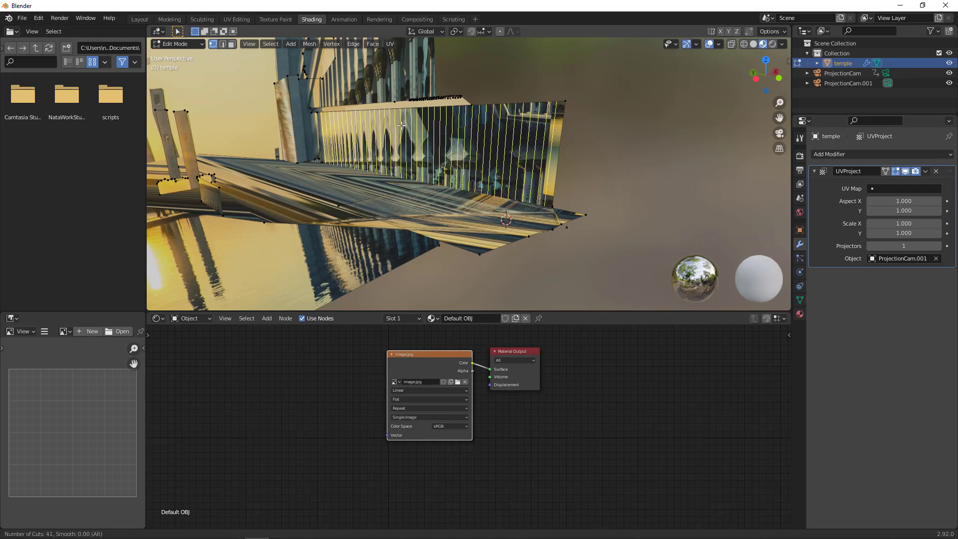
{"action": "left_click", "coordinate": [401, 126]}
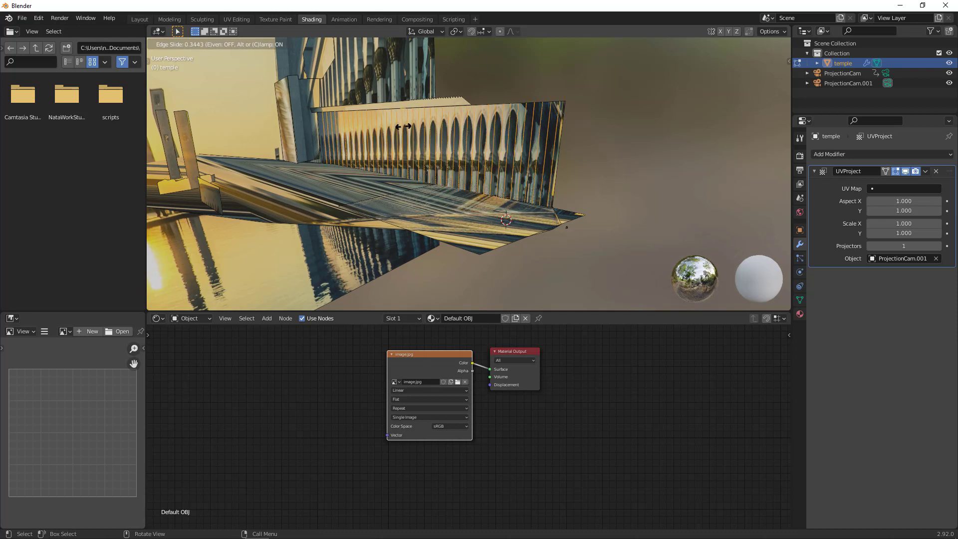
{"action": "left_click", "coordinate": [403, 126]}
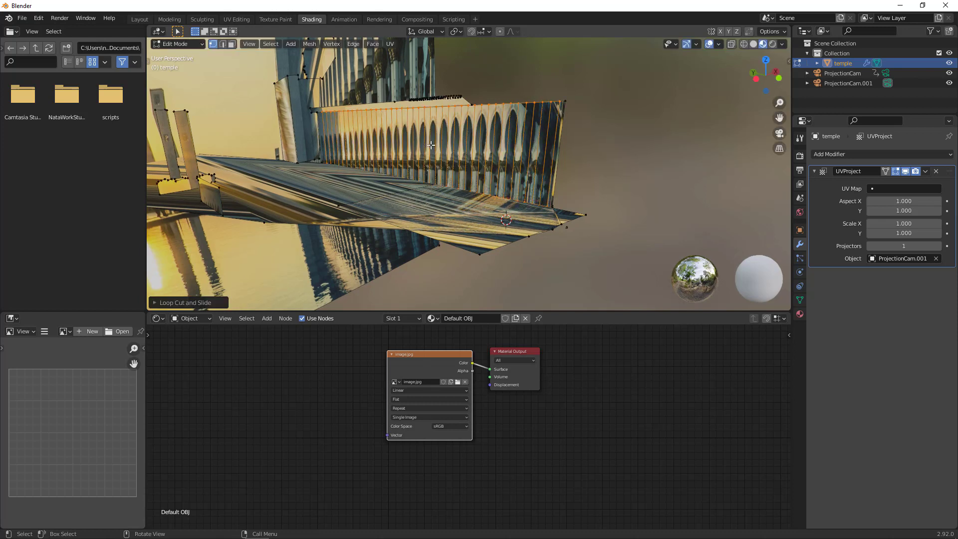
Step: Add 18 evenly spaced horizontal loop cuts to the long arcade wall and deselect the geometry in camera view
{"action": "key", "text": "ctrl+r"}
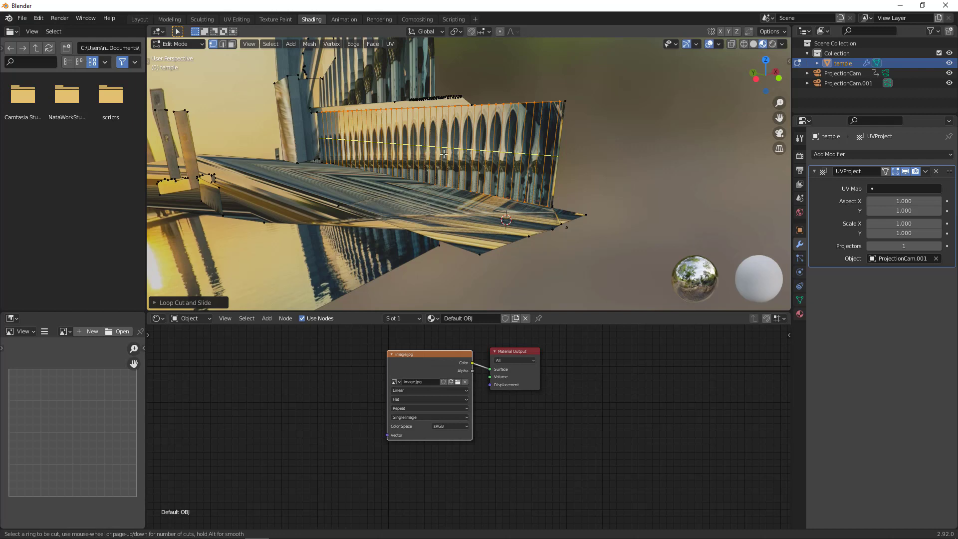
{"action": "scroll", "coordinate": [448, 154], "scroll_direction": "up", "scroll_amount": 2}
{"action": "scroll", "coordinate": [448, 154], "scroll_direction": "up", "scroll_amount": 15}
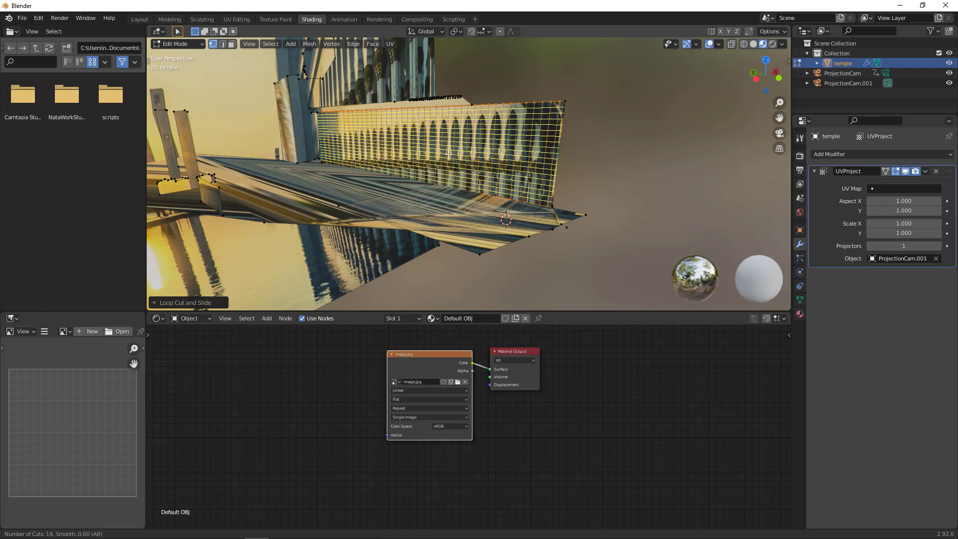
{"action": "left_click", "coordinate": [448, 154]}
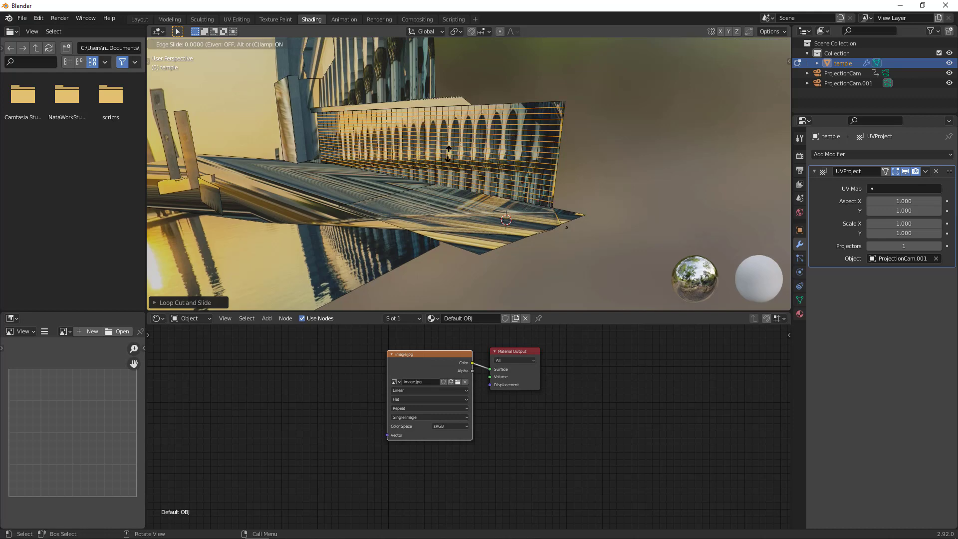
{"action": "right_click", "coordinate": [529, 163]}
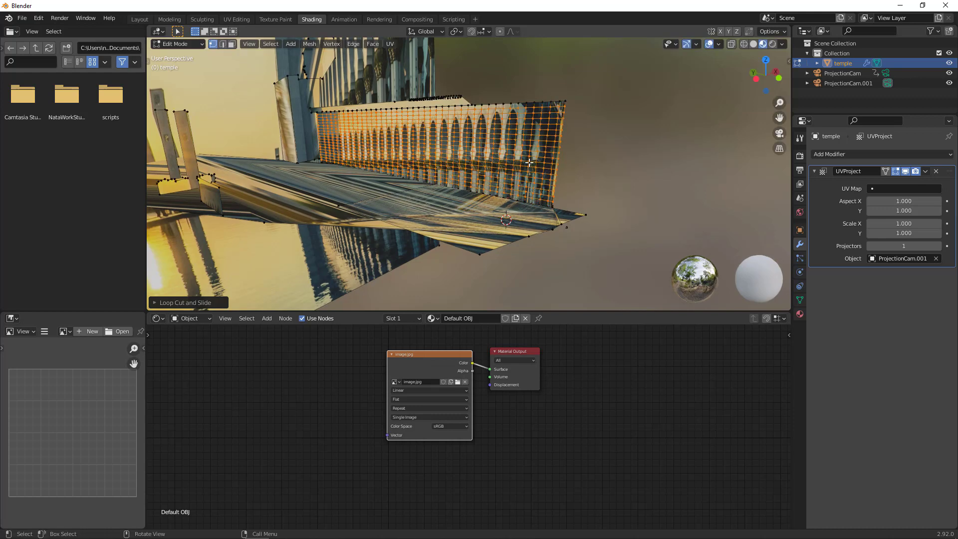
{"action": "left_click", "coordinate": [779, 134]}
{"action": "scroll", "coordinate": [424, 184], "scroll_direction": "up", "scroll_amount": 4}
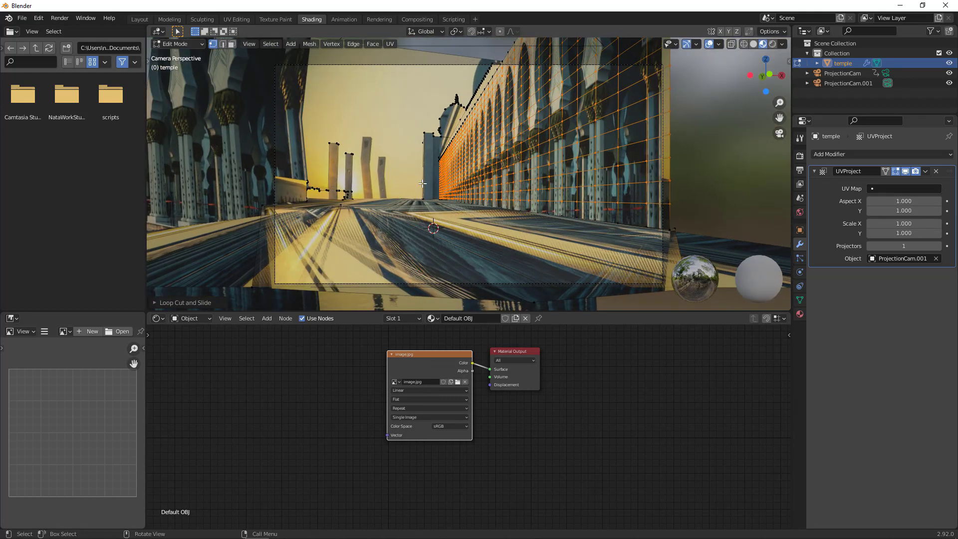
{"action": "left_click", "coordinate": [395, 109]}
{"action": "key", "text": "ctrl"}
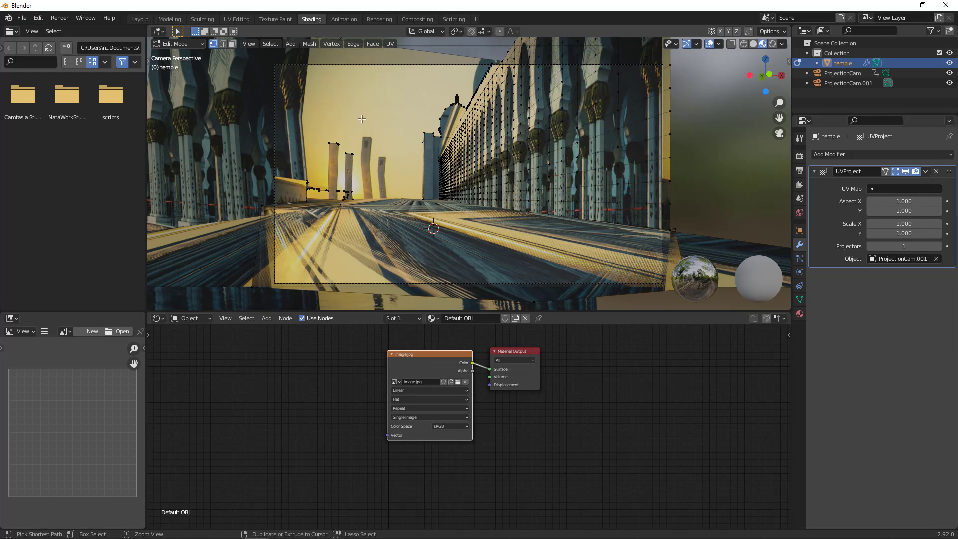
Step: Add 33 vertical loop cuts across the large background plane behind the temple
{"action": "key", "text": "ctrl+r"}
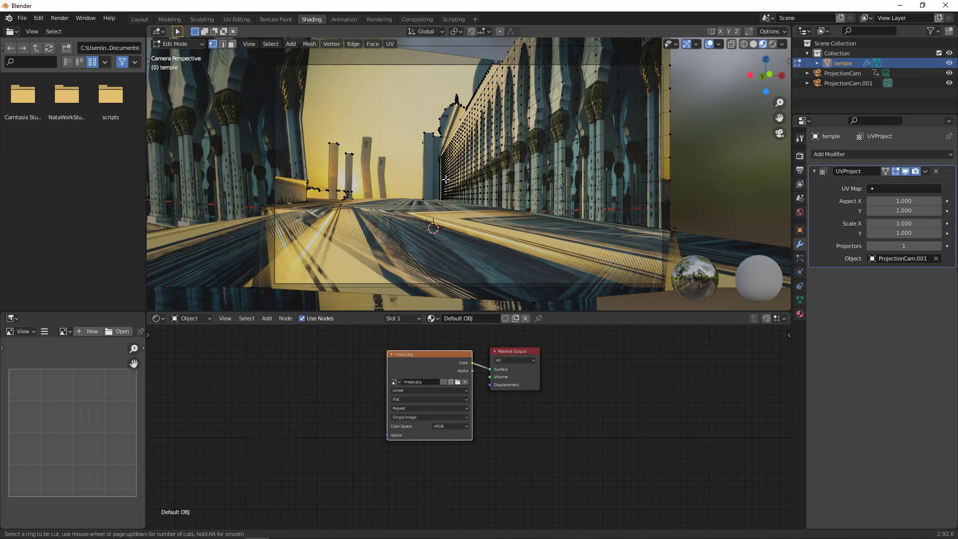
{"action": "key", "text": "Escape"}
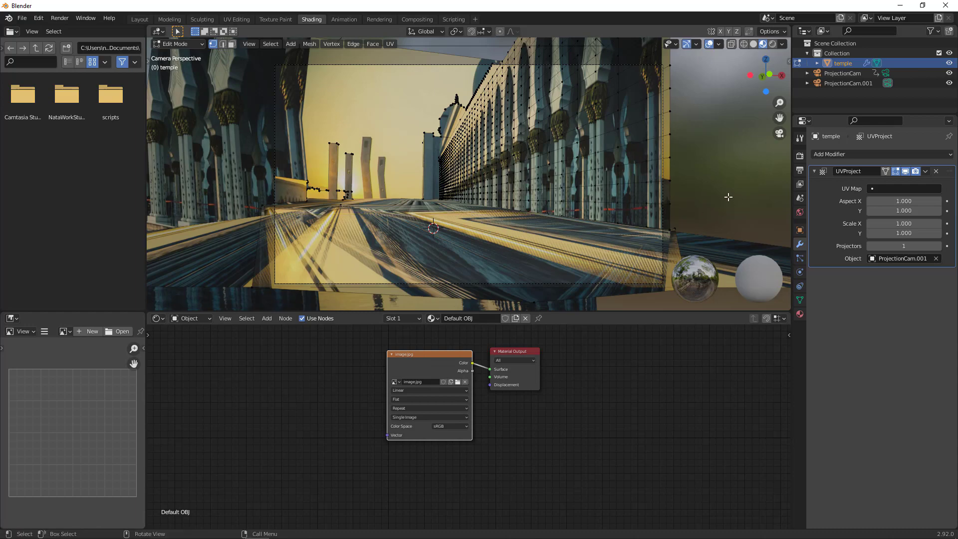
{"action": "left_click_drag", "start_coordinate": [717, 183], "coordinate": [577, 154]}
{"action": "scroll", "coordinate": [577, 155], "scroll_direction": "down", "scroll_amount": 9}
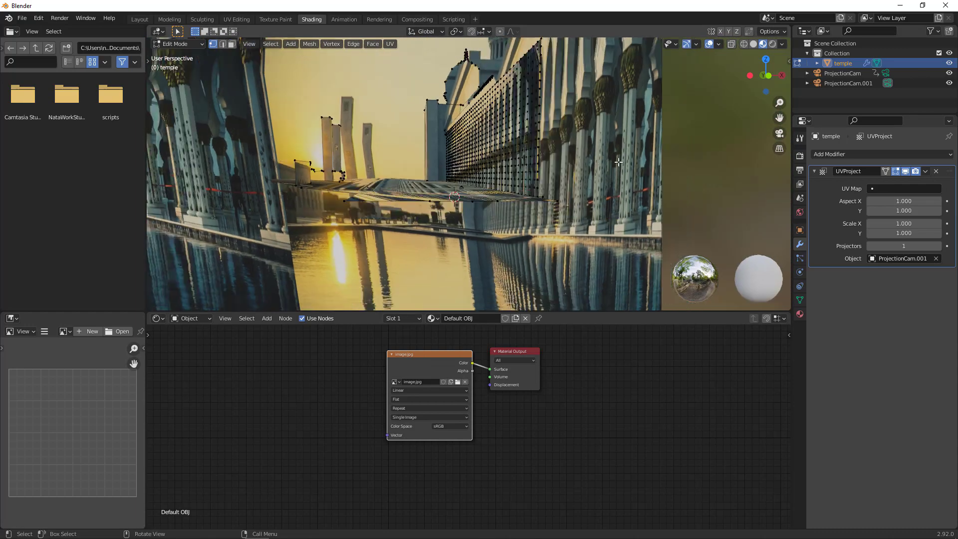
{"action": "mouse_move", "coordinate": [475, 150]}
{"action": "left_mouse_down"}
{"action": "mouse_move", "coordinate": [526, 167]}
{"action": "mouse_move", "coordinate": [488, 157]}
{"action": "left_mouse_up"}
{"action": "key", "text": "ctrl+r"}
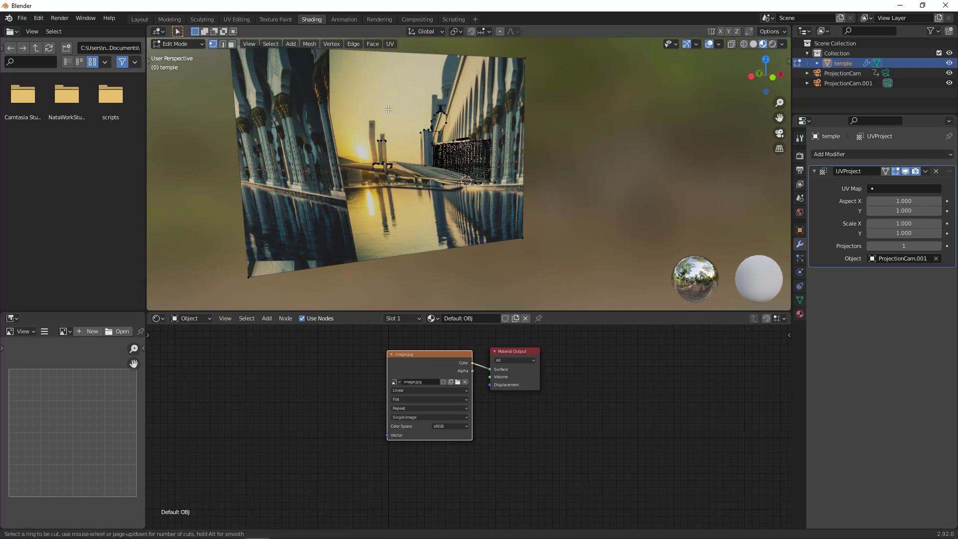
{"action": "scroll", "coordinate": [404, 59], "scroll_direction": "up", "scroll_amount": 5}
{"action": "scroll", "coordinate": [404, 60], "scroll_direction": "up", "scroll_amount": 20}
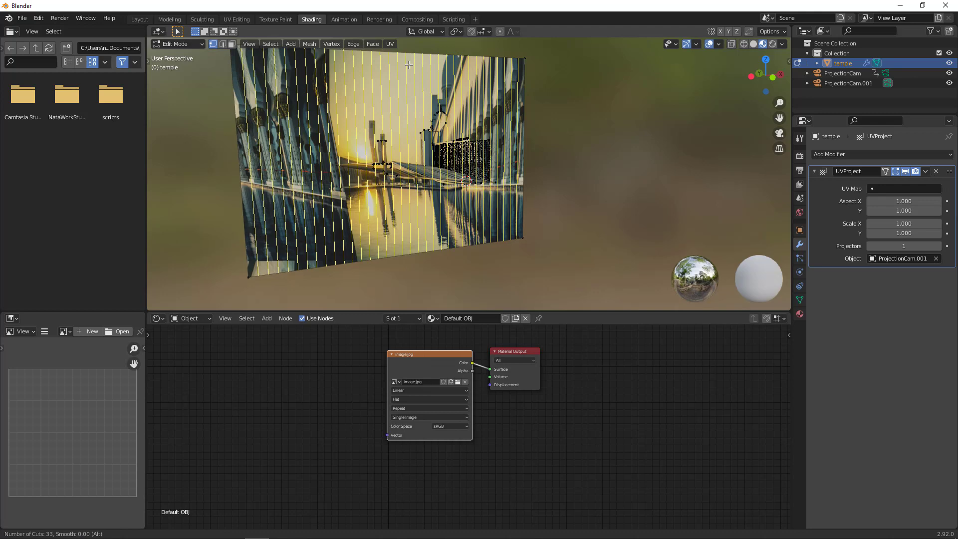
{"action": "left_click", "coordinate": [407, 66]}
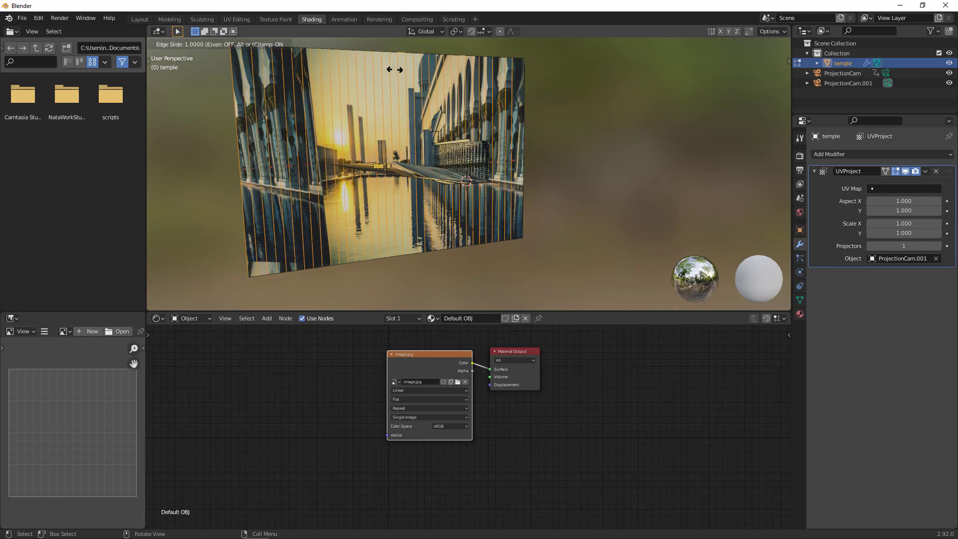
{"action": "left_click", "coordinate": [406, 79]}
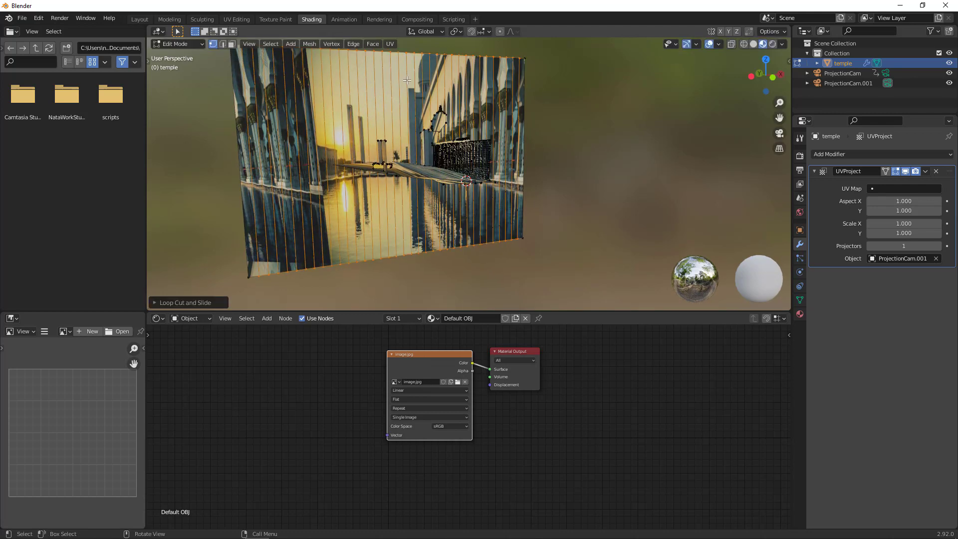
Step: Add 31 evenly spaced horizontal loop cuts across the large background plane
{"action": "key", "text": "ctrl+r"}
{"action": "scroll", "coordinate": [393, 135], "scroll_direction": "up", "scroll_amount": 4}
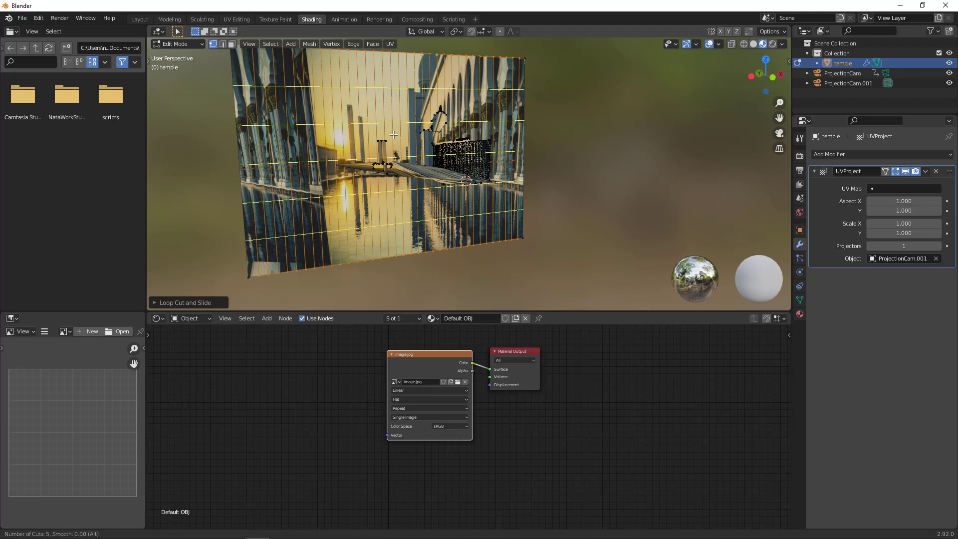
{"action": "scroll", "coordinate": [394, 134], "scroll_direction": "up", "scroll_amount": 20}
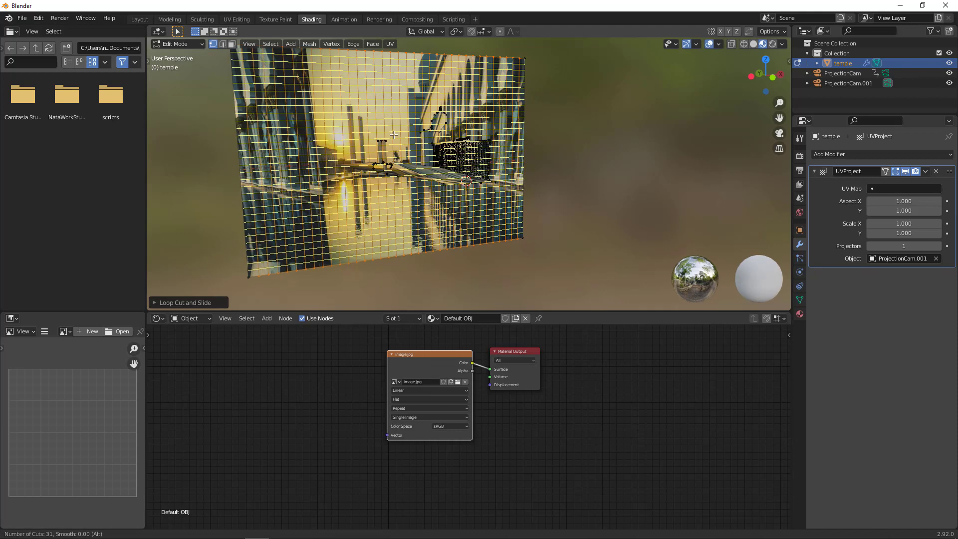
{"action": "left_click", "coordinate": [394, 134]}
{"action": "right_click", "coordinate": [394, 132]}
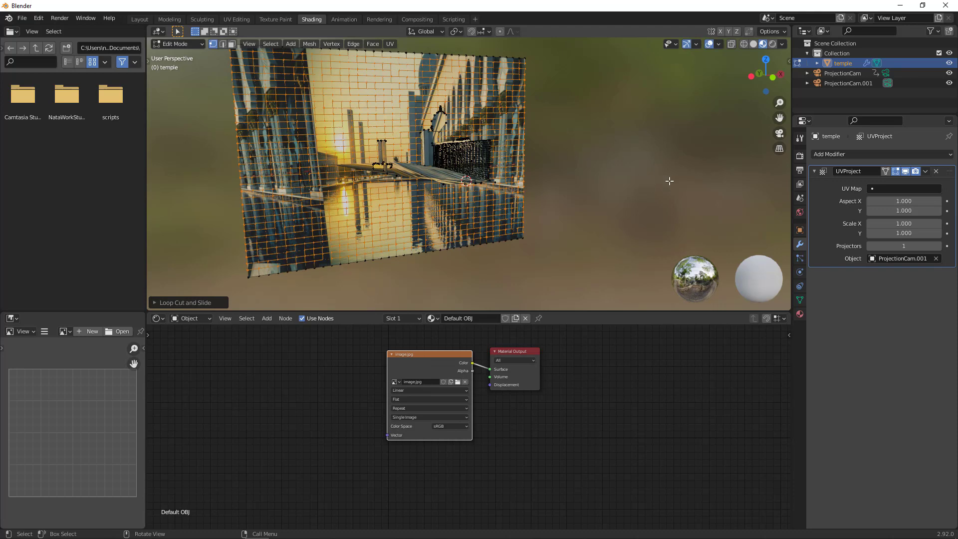
Step: Return to the camera view and switch the temple object to Object Mode to check the projected image
{"action": "left_click", "coordinate": [781, 136]}
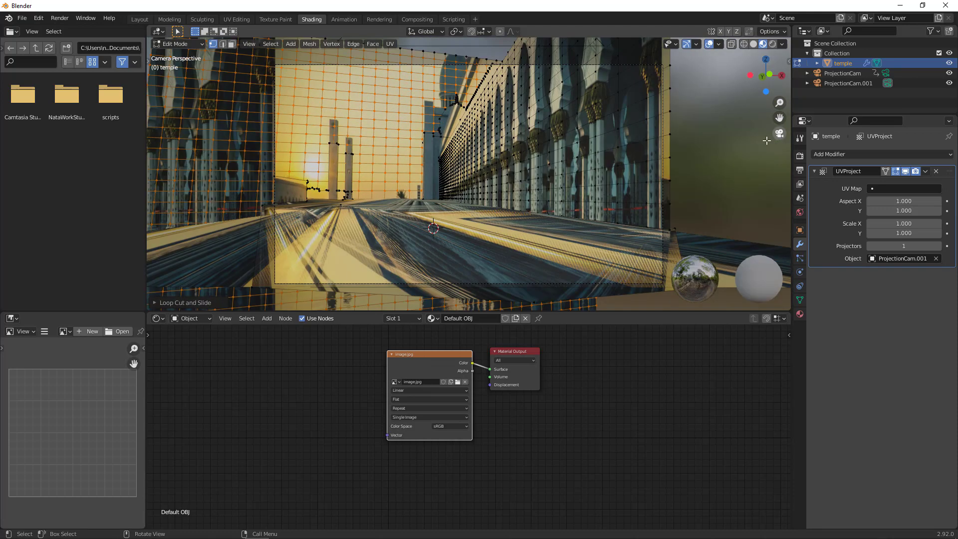
{"action": "left_click", "coordinate": [197, 45]}
{"action": "left_click", "coordinate": [184, 54]}
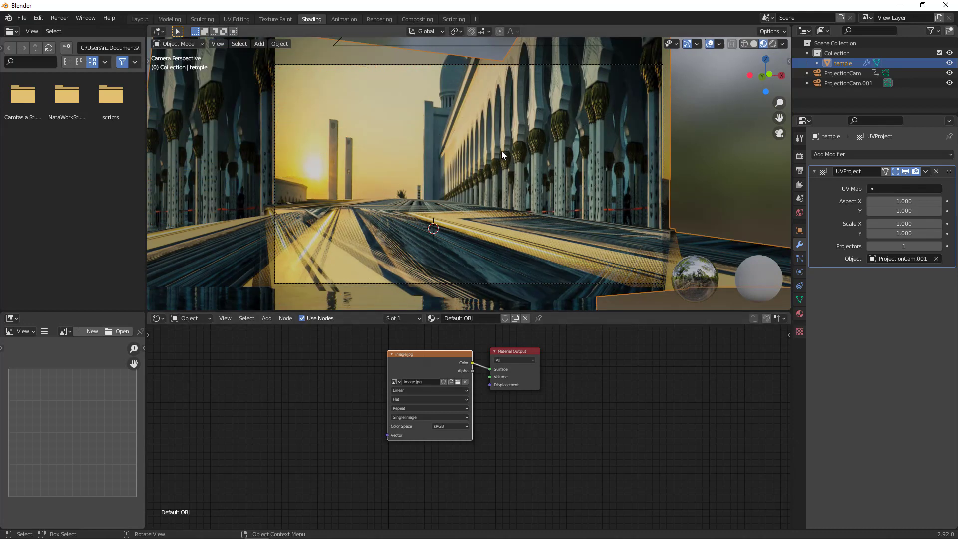
{"action": "scroll", "coordinate": [502, 151], "scroll_direction": "up", "scroll_amount": 1}
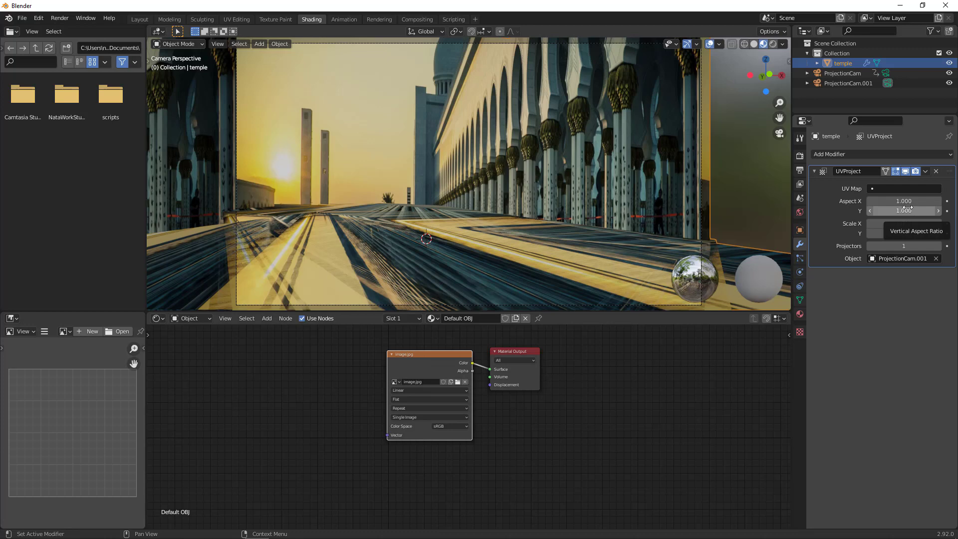
Step: Switch to File Explorer and open the detailed properties of the image file in the temple folder
{"action": "key", "text": "alt+Tab"}
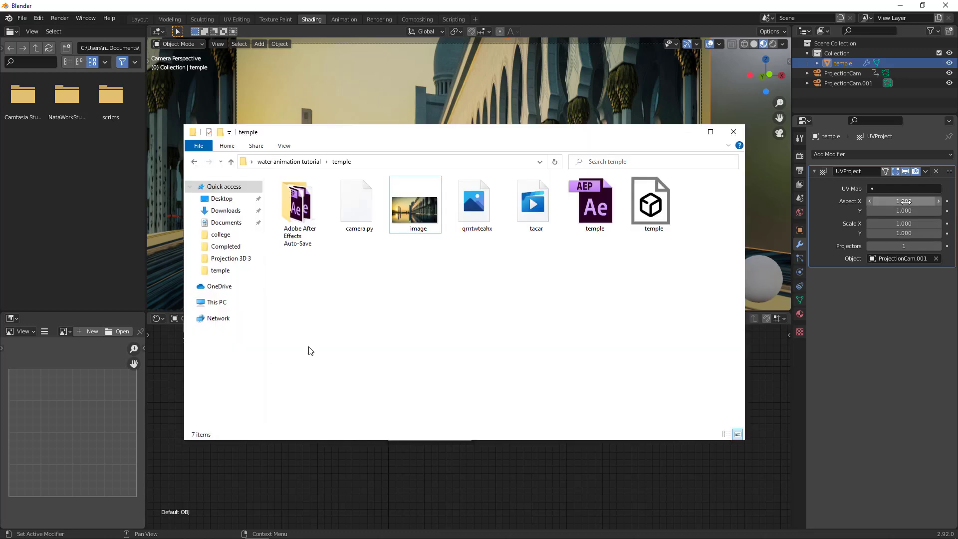
{"action": "right_click", "coordinate": [415, 215]}
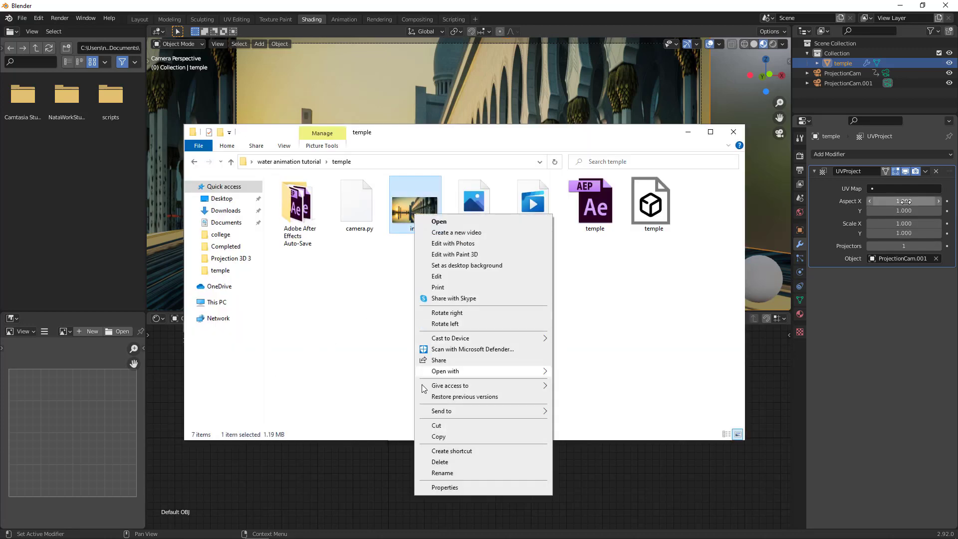
{"action": "left_click", "coordinate": [440, 487]}
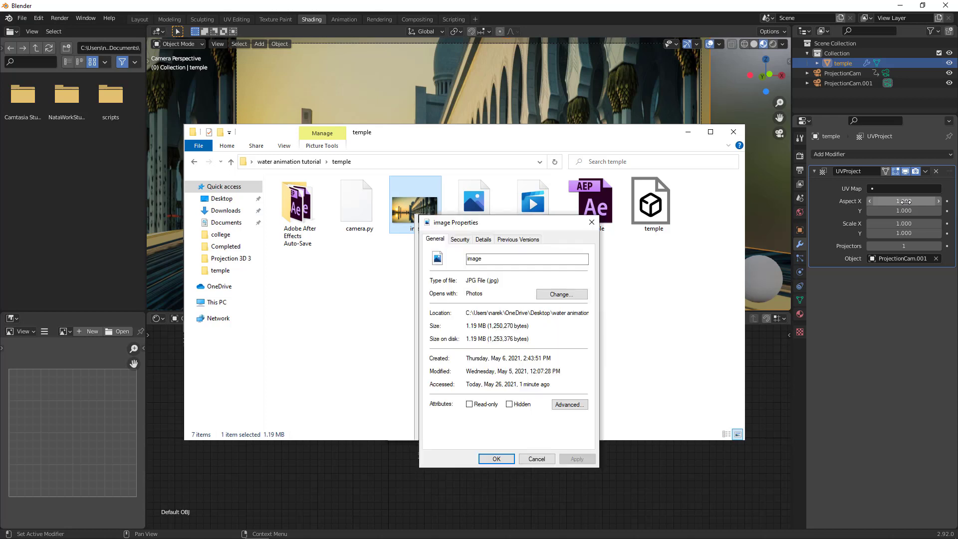
{"action": "left_click", "coordinate": [483, 239]}
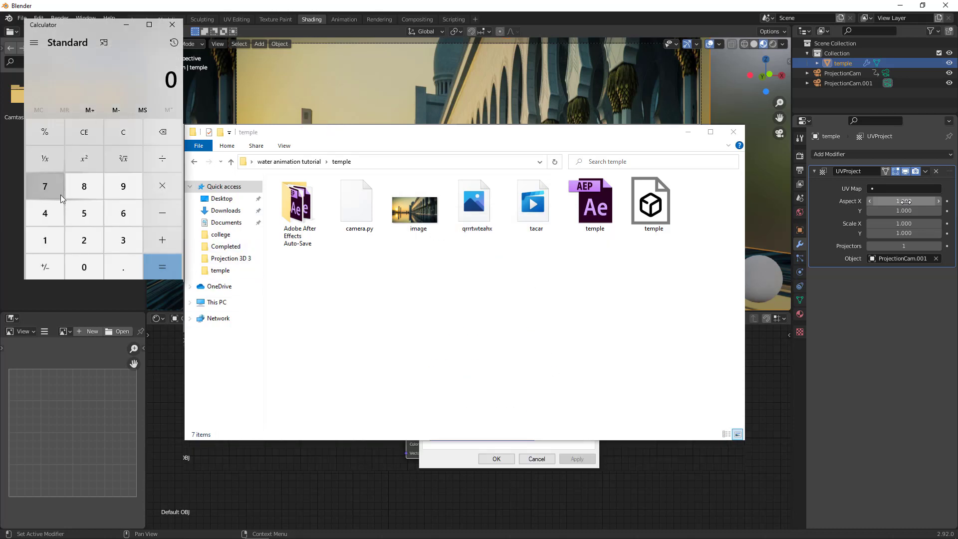
Step: In Calculator, divide 1920 by 1080 to get the image's aspect ratio
{"action": "left_click", "coordinate": [46, 235]}
{"action": "left_click", "coordinate": [116, 189]}
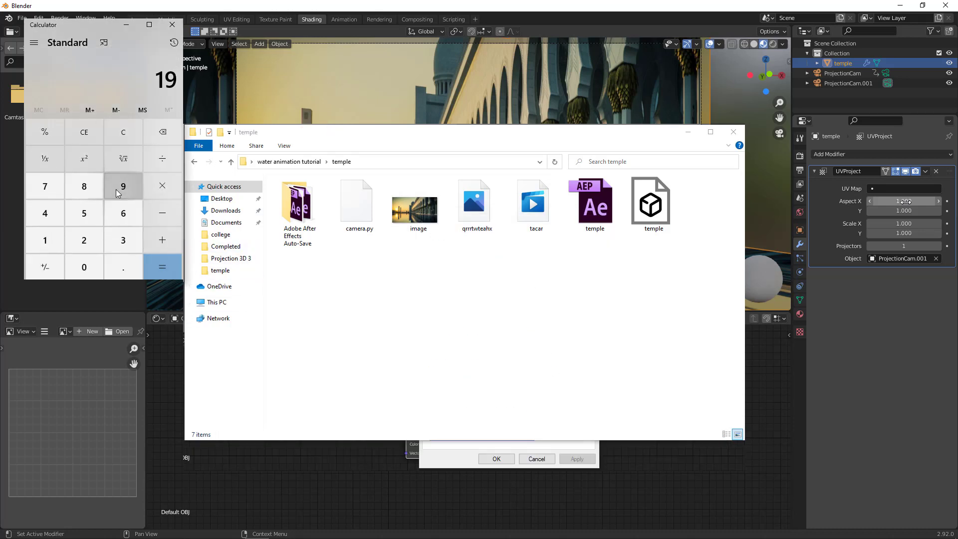
{"action": "left_click", "coordinate": [83, 241]}
{"action": "left_click", "coordinate": [83, 265]}
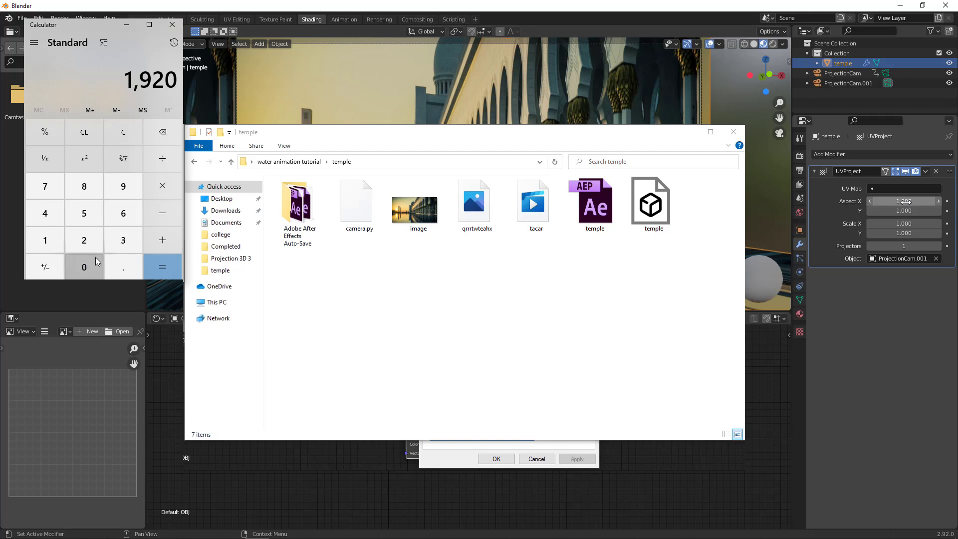
{"action": "left_click", "coordinate": [162, 161]}
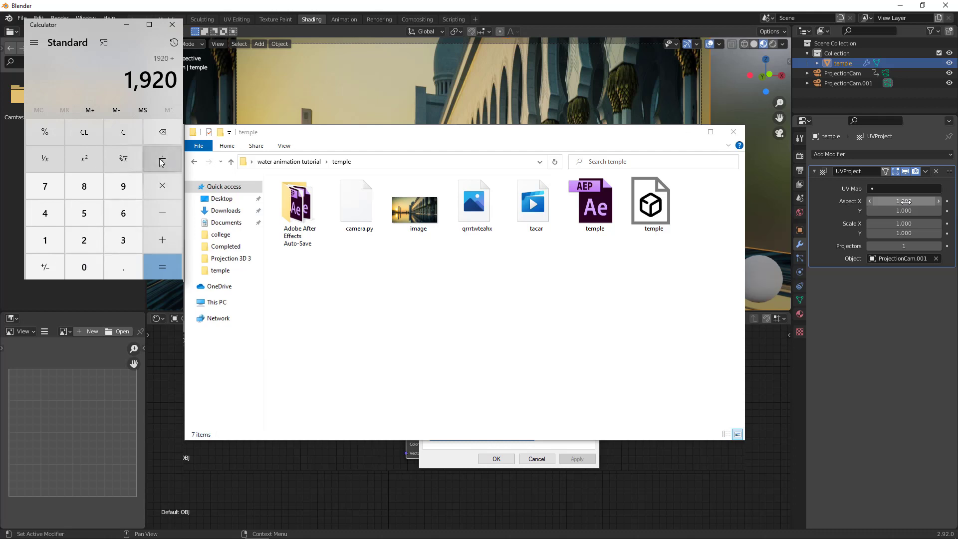
{"action": "left_click", "coordinate": [44, 243]}
{"action": "left_click", "coordinate": [89, 270]}
{"action": "left_click", "coordinate": [87, 193]}
{"action": "left_click", "coordinate": [86, 267]}
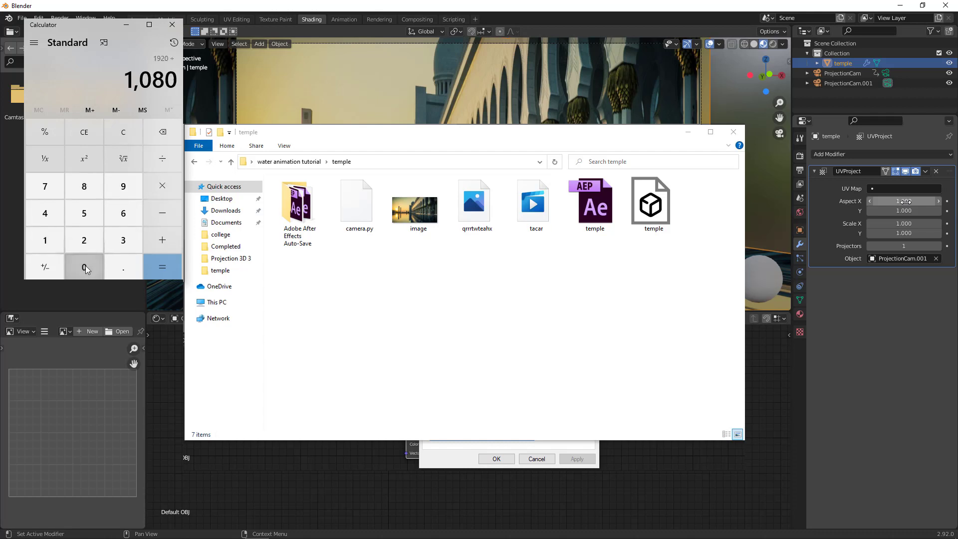
{"action": "left_click", "coordinate": [156, 265]}
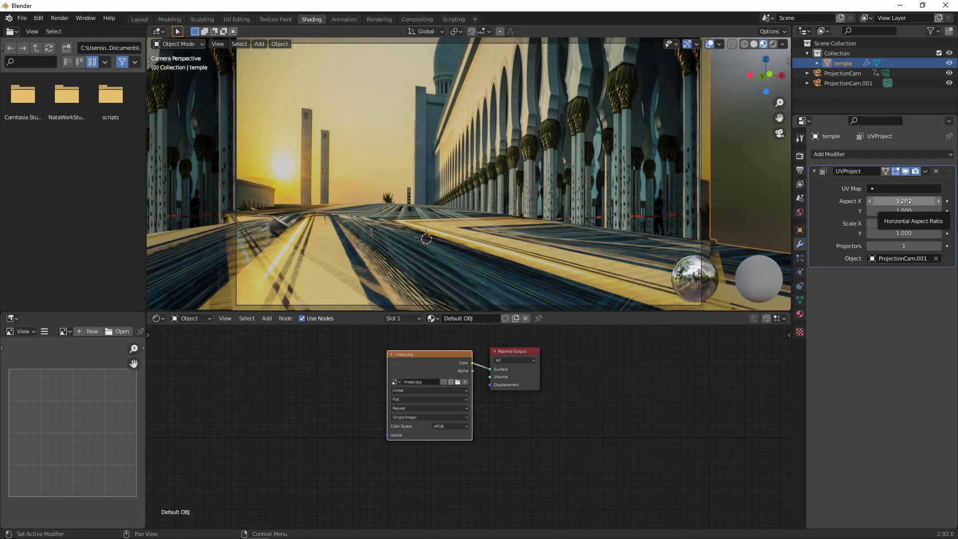
Step: Set the temple's UVProject horizontal aspect ratio to 1.778
{"action": "left_click", "coordinate": [906, 201]}
{"action": "left_click_drag", "start_coordinate": [880, 203], "coordinate": [877, 203]}
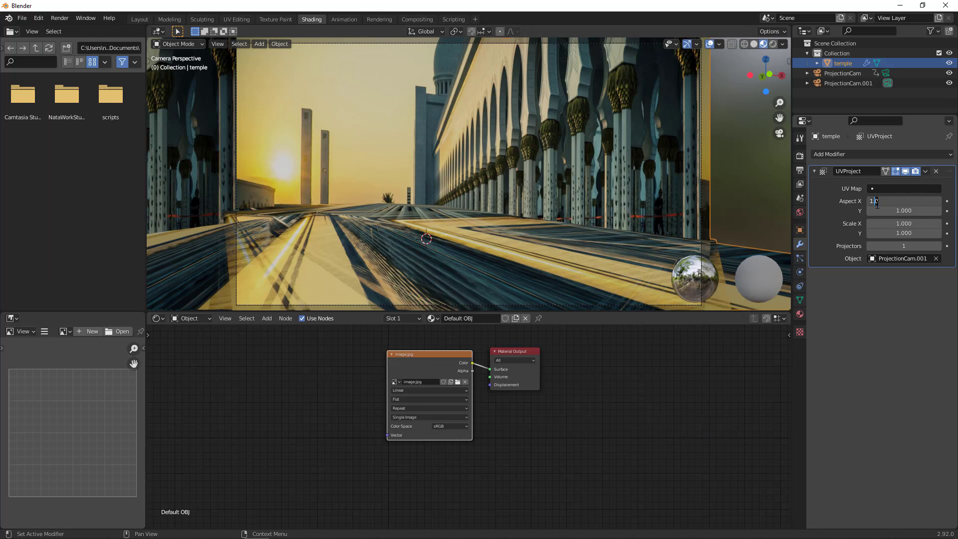
{"action": "type", "text": "7777"}
{"action": "key", "text": "Return"}
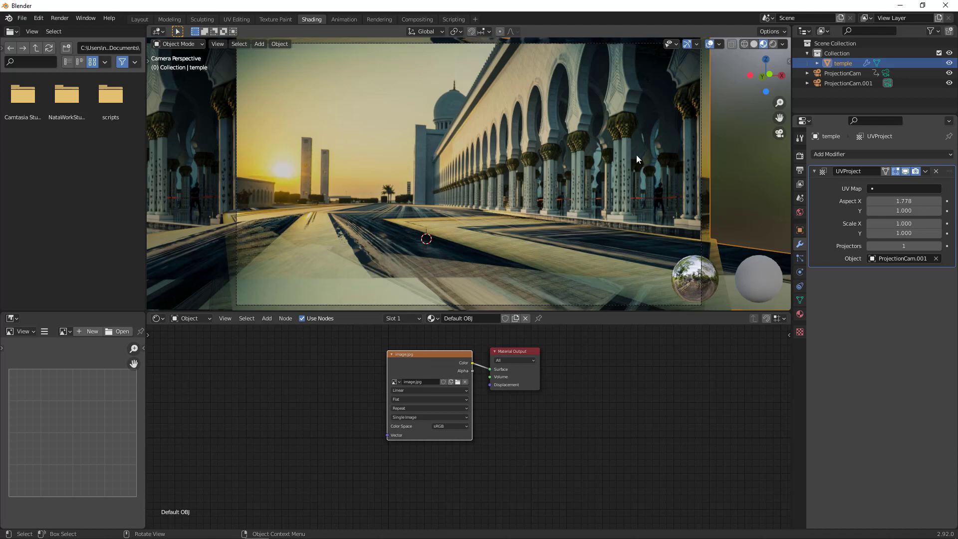
Step: In Edit Mode with face selection, select only the ground surface of the temple mesh and separate it into its own object
{"action": "left_click", "coordinate": [178, 43]}
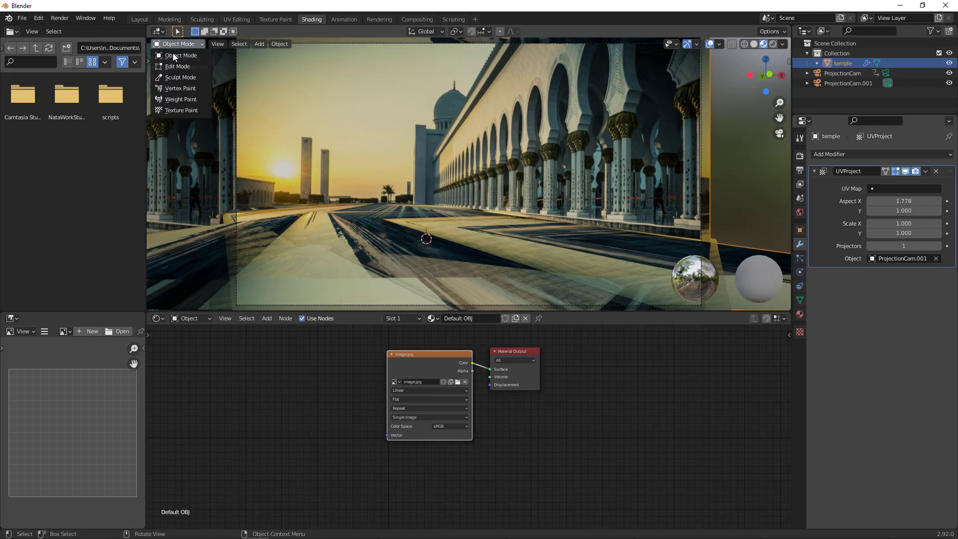
{"action": "left_click", "coordinate": [172, 66]}
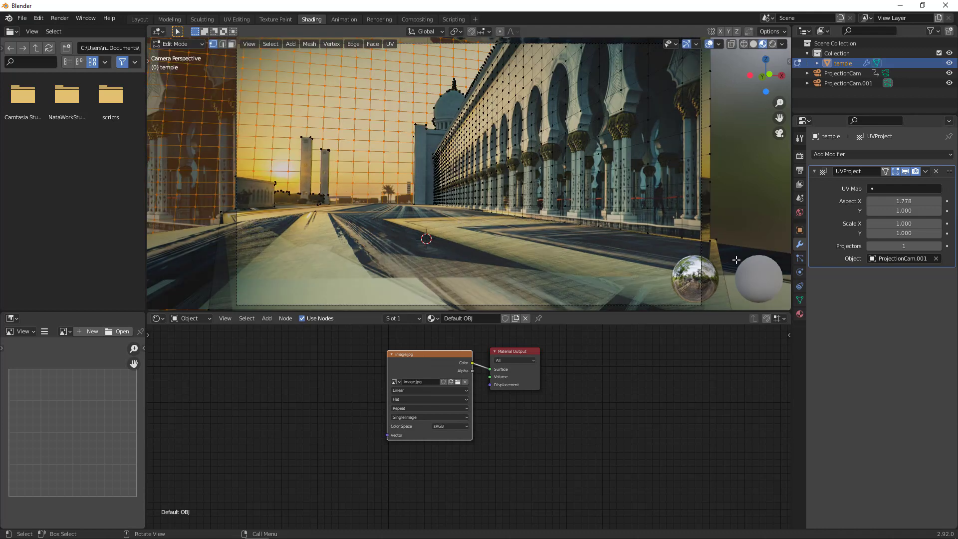
{"action": "left_click", "coordinate": [232, 45]}
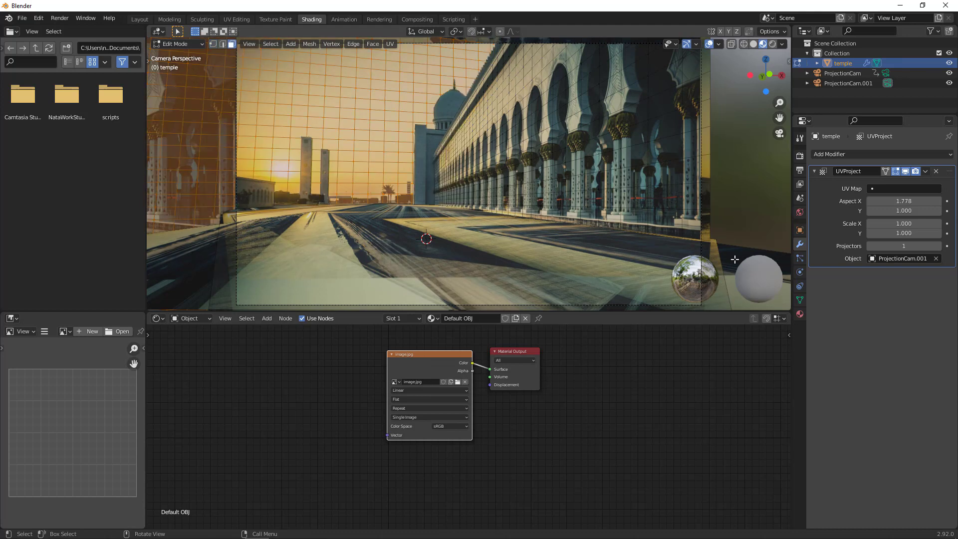
{"action": "key", "text": "alt+a"}
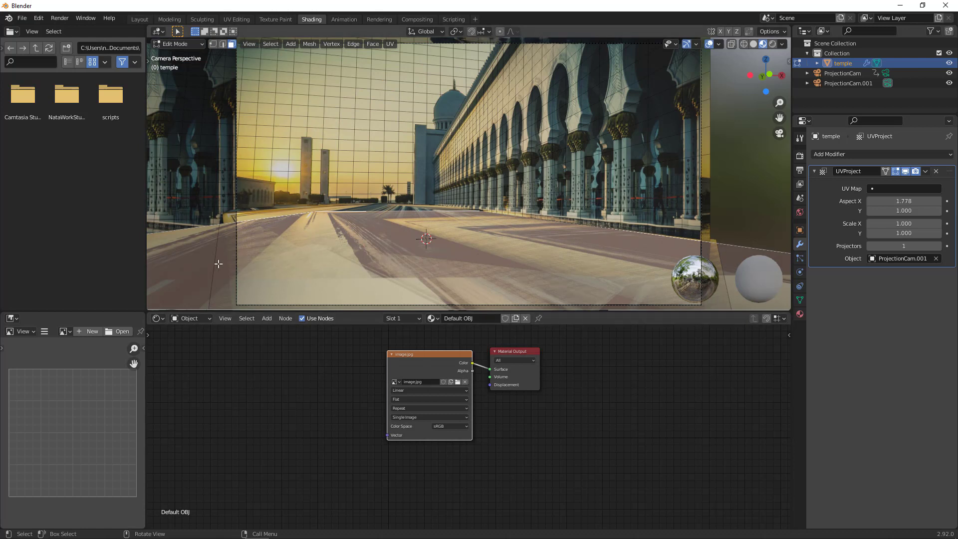
{"action": "right_click", "coordinate": [402, 268]}
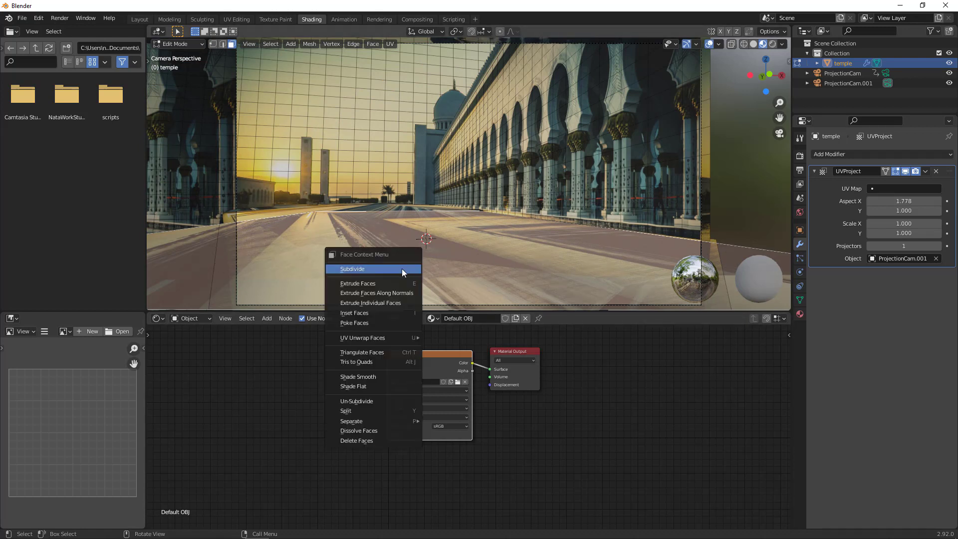
{"action": "mouse_move", "coordinate": [375, 422]}
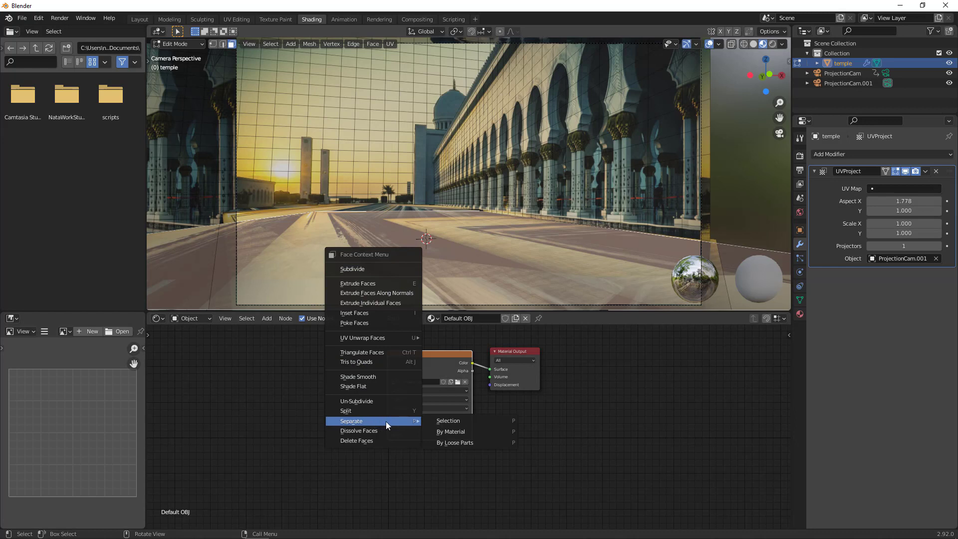
{"action": "left_click", "coordinate": [458, 422]}
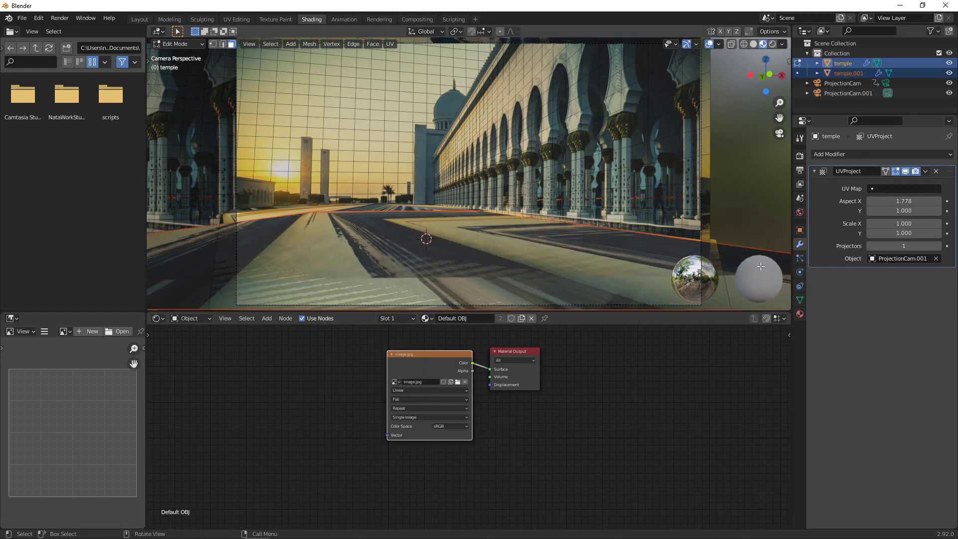
Step: Delete the leftover ground face from the temple mesh and return to Object Mode
{"action": "left_click", "coordinate": [714, 242]}
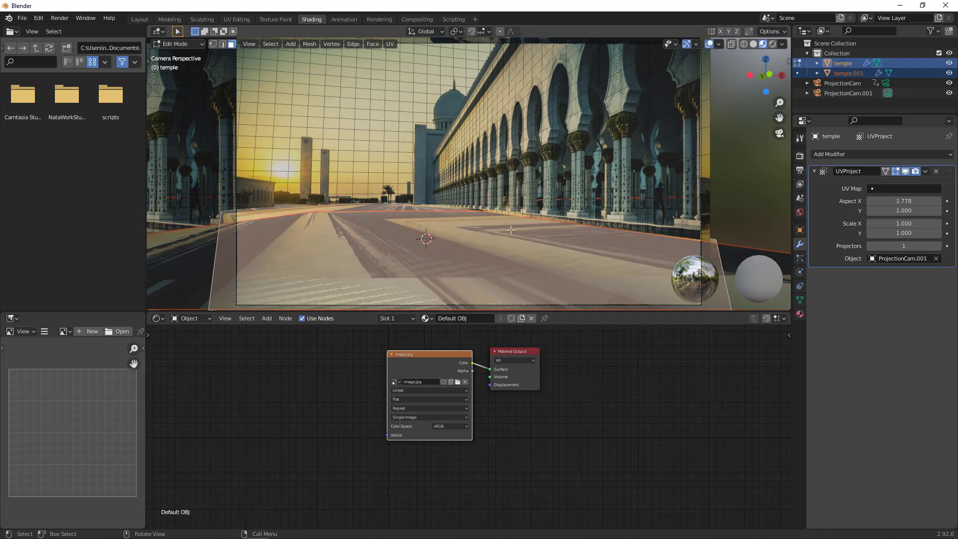
{"action": "key", "text": "x"}
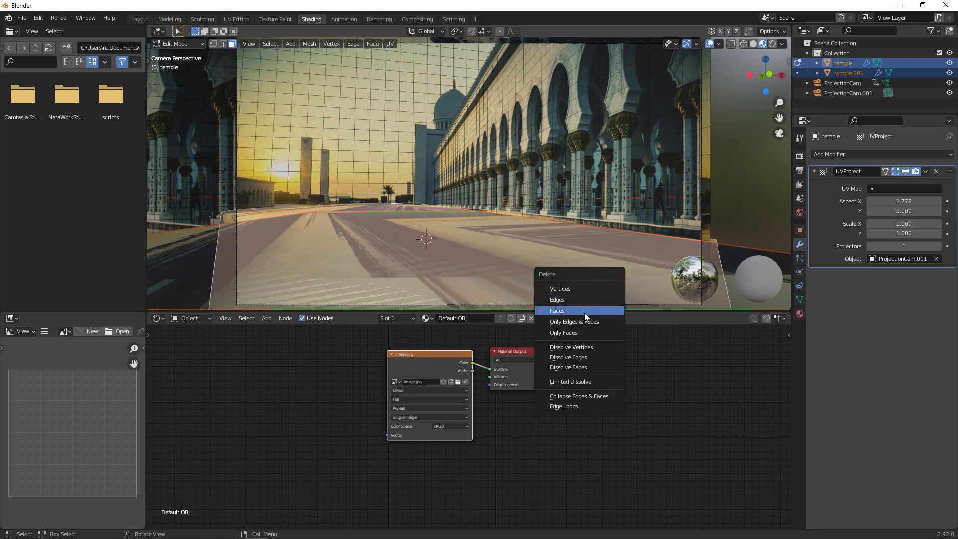
{"action": "left_click", "coordinate": [572, 311]}
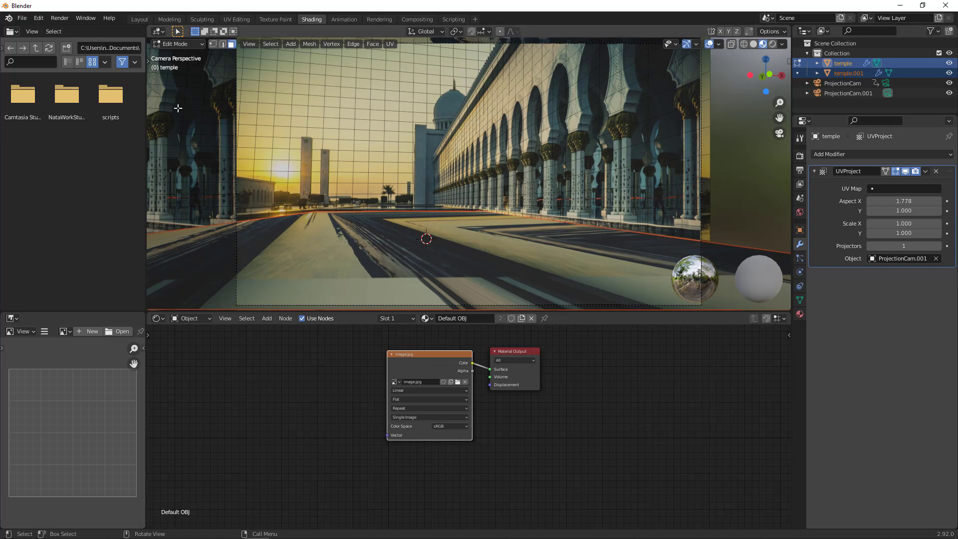
{"action": "left_click", "coordinate": [183, 44]}
{"action": "left_click", "coordinate": [176, 52]}
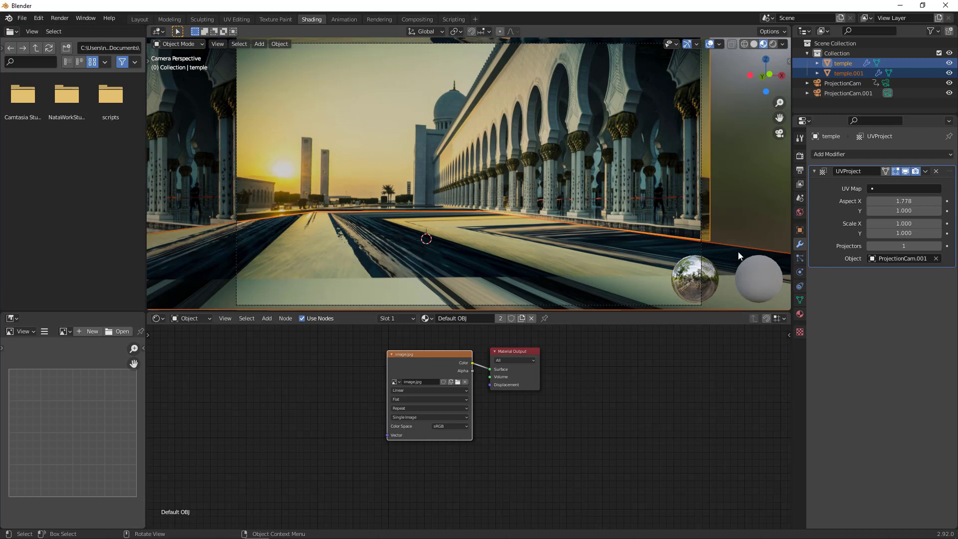
Step: Assign the existing material named Material to the separated ground object temple.001
{"action": "left_click", "coordinate": [842, 72]}
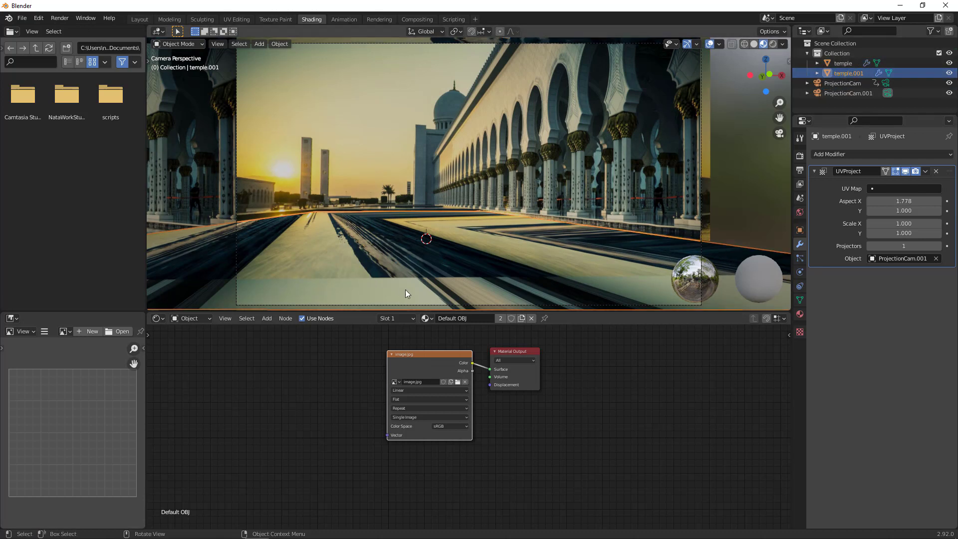
{"action": "left_click", "coordinate": [427, 319]}
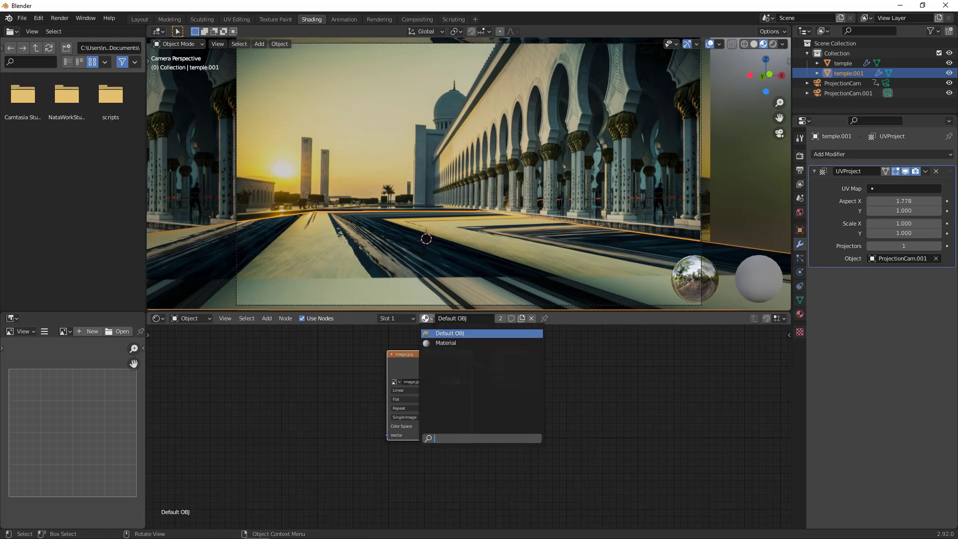
{"action": "left_click", "coordinate": [446, 342]}
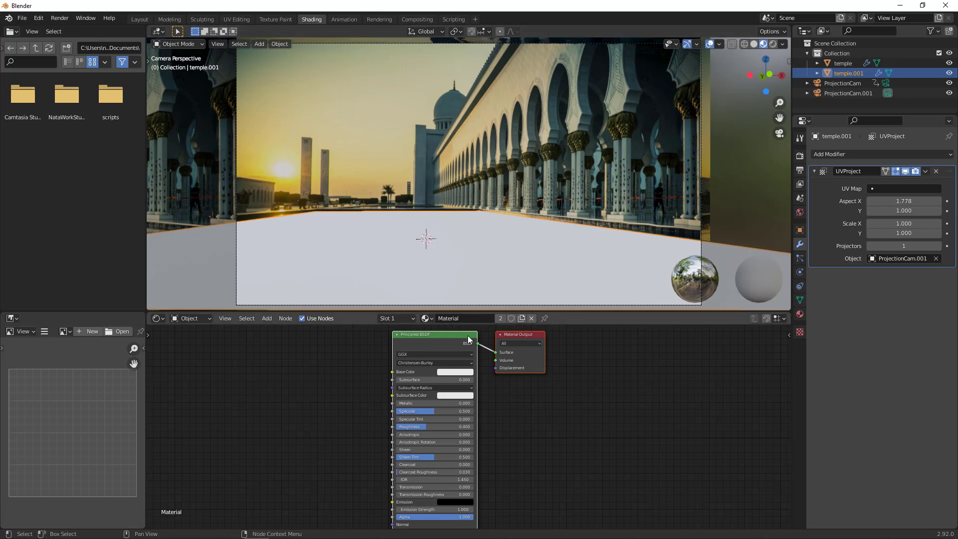
Step: Replace the ground material's Principled BSDF with a Glass BSDF connected to the Material Output's Surface input
{"action": "key", "text": "Delete"}
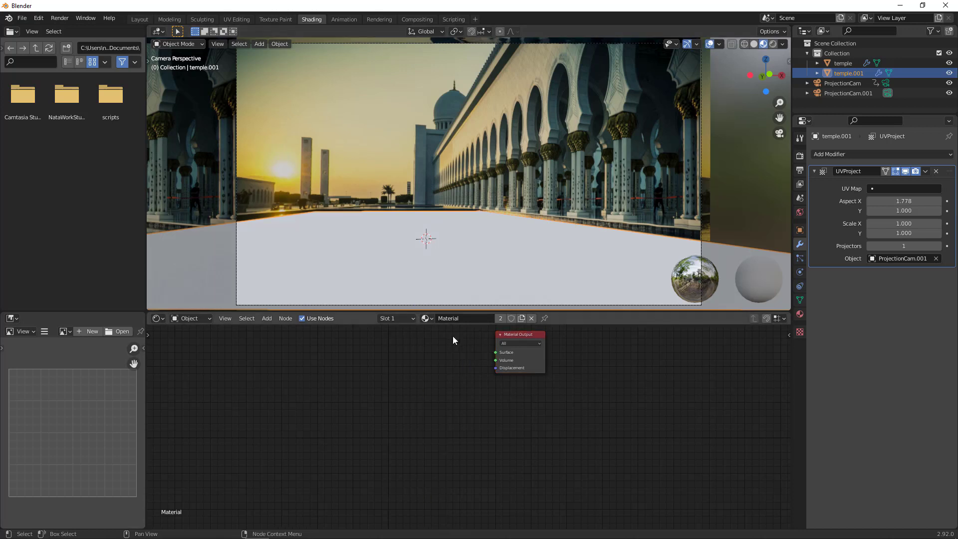
{"action": "left_click", "coordinate": [265, 319]}
{"action": "mouse_move", "coordinate": [289, 363]}
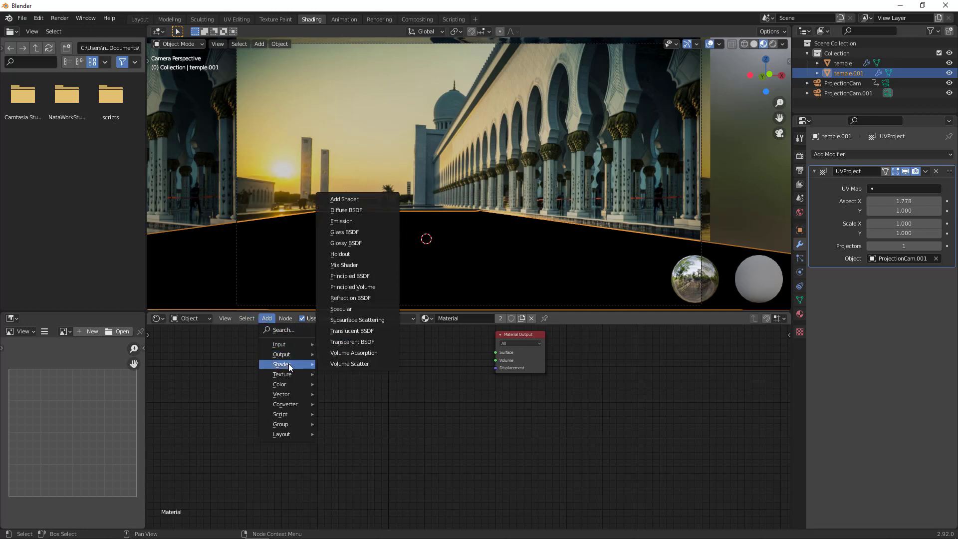
{"action": "left_click", "coordinate": [356, 232]}
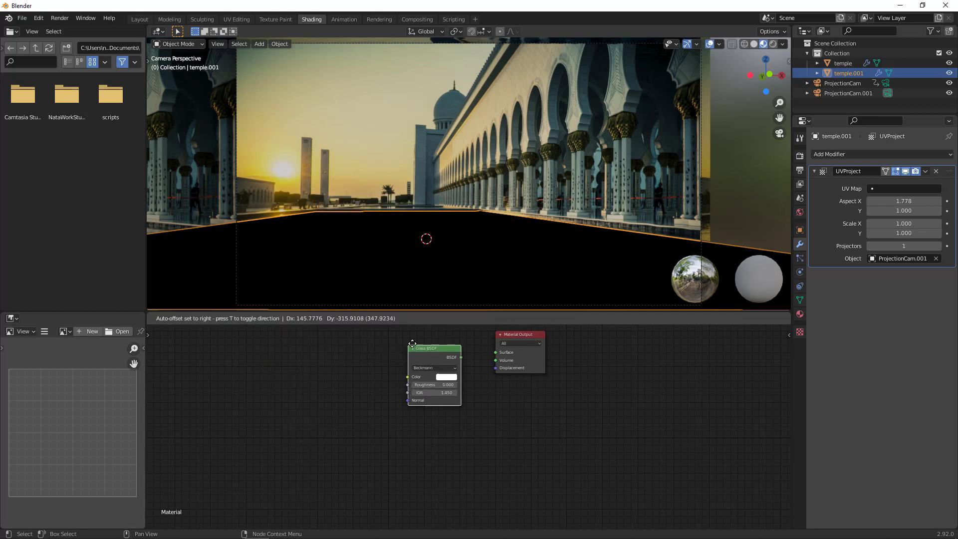
{"action": "left_click", "coordinate": [422, 331]}
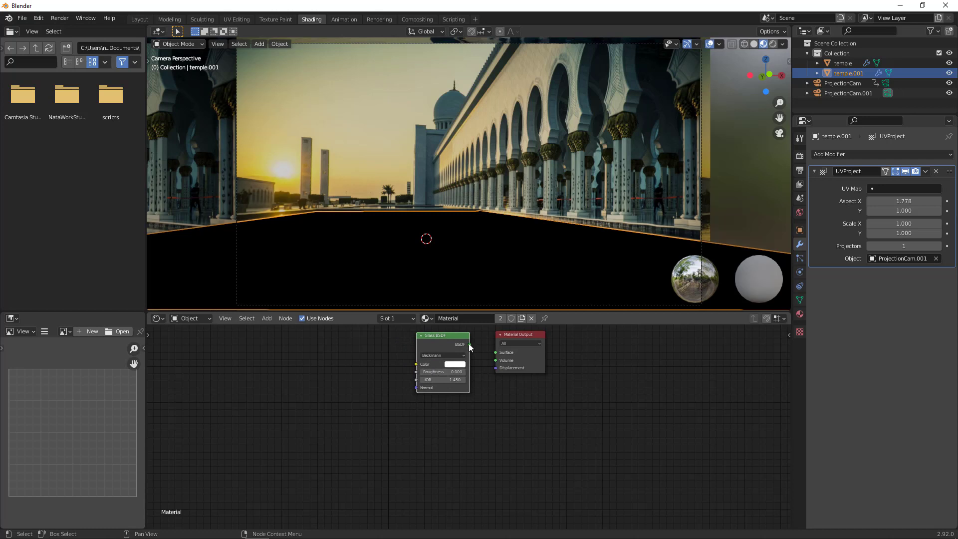
{"action": "left_click_drag", "start_coordinate": [469, 345], "coordinate": [496, 353]}
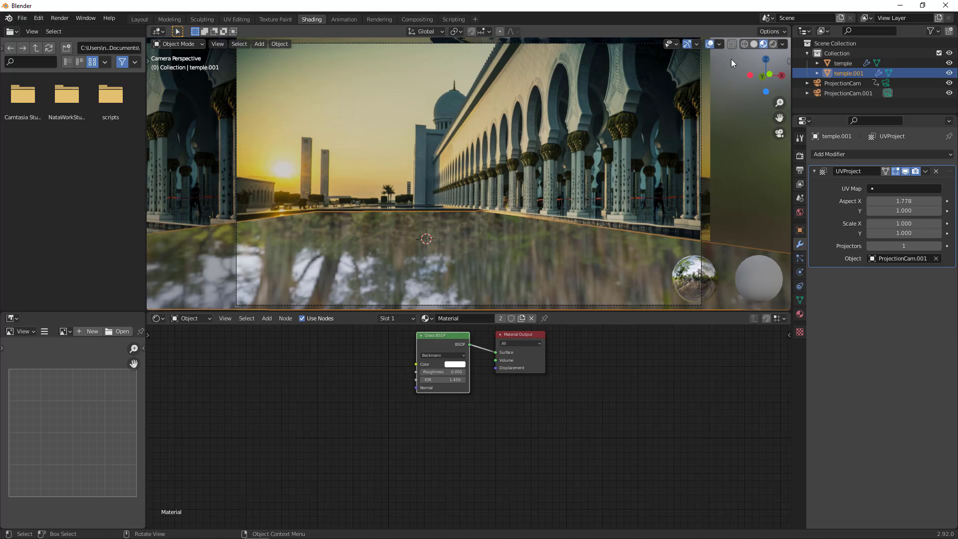
Step: Show the viewport in Rendered shading and change the render engine to Cycles
{"action": "left_click", "coordinate": [773, 43]}
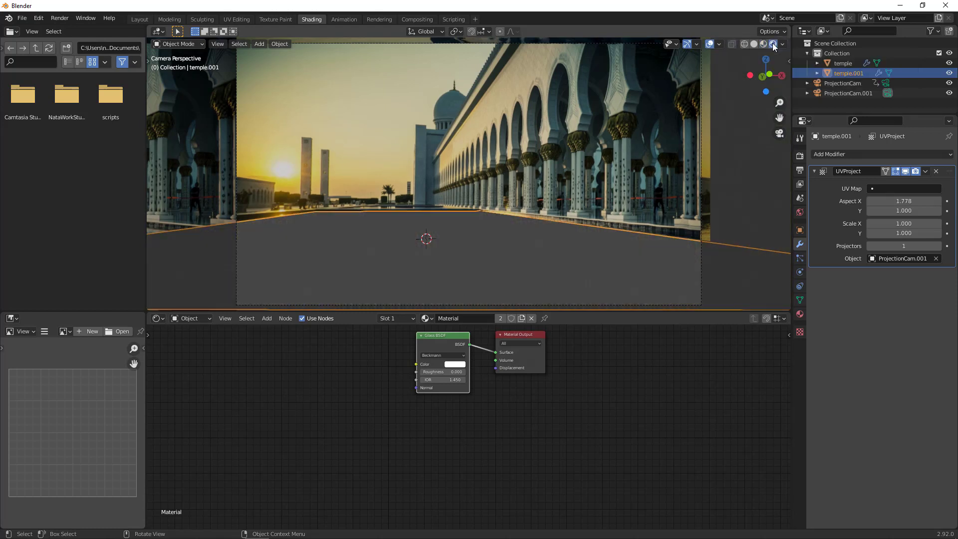
{"action": "left_click", "coordinate": [782, 44]}
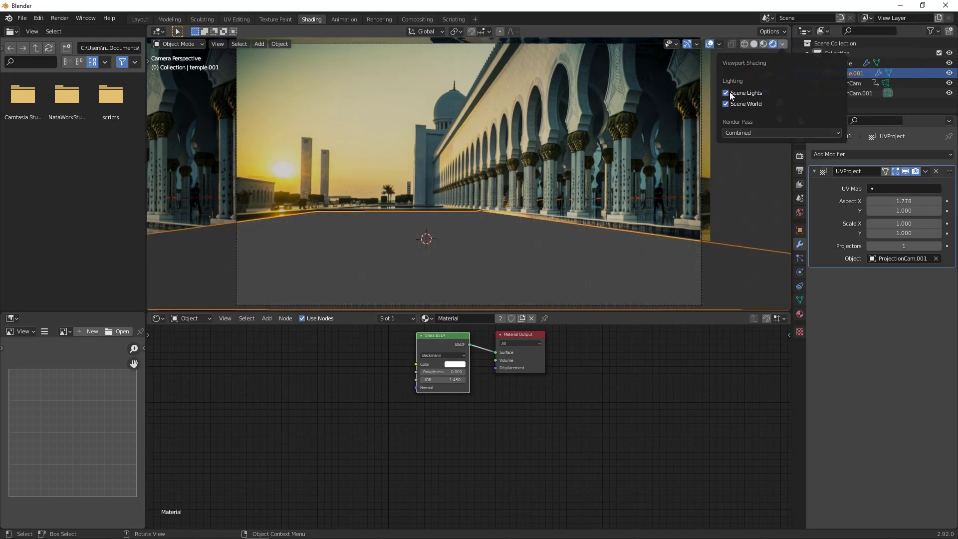
{"action": "left_click", "coordinate": [783, 45]}
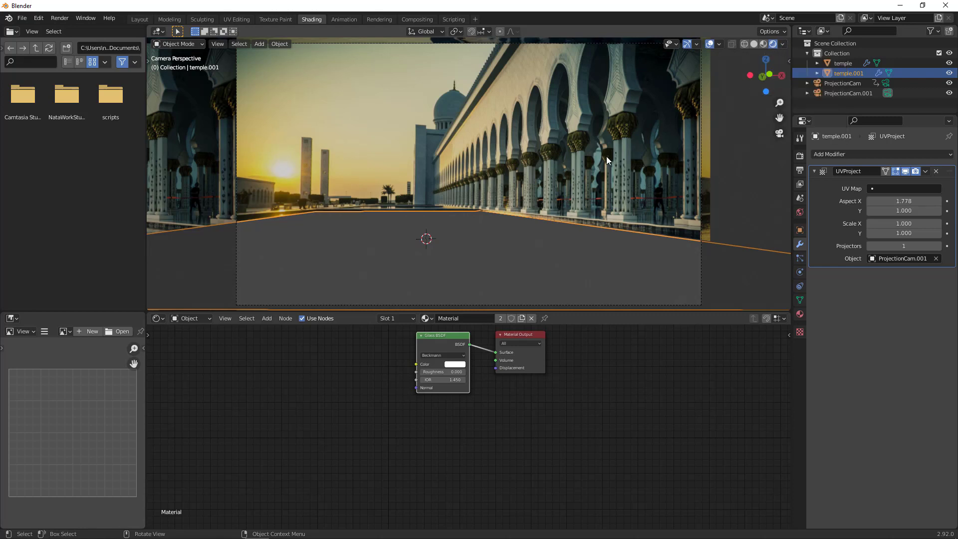
{"action": "left_click", "coordinate": [800, 138]}
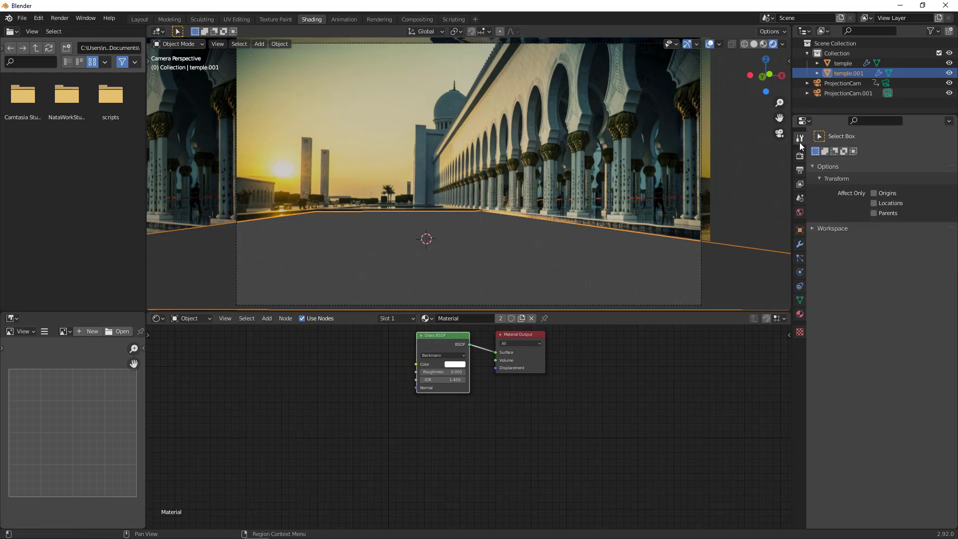
{"action": "left_click", "coordinate": [800, 156]}
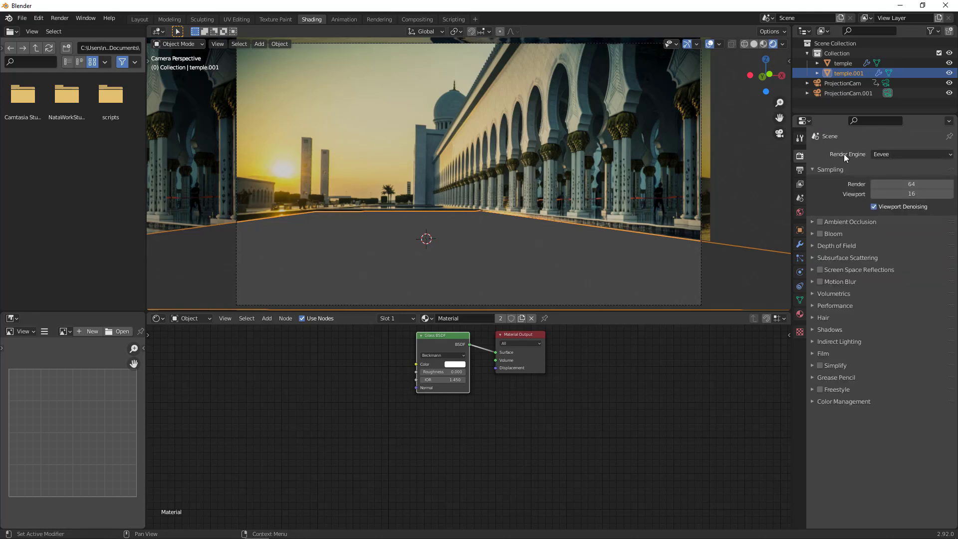
{"action": "left_click", "coordinate": [884, 154]}
{"action": "left_click", "coordinate": [886, 187]}
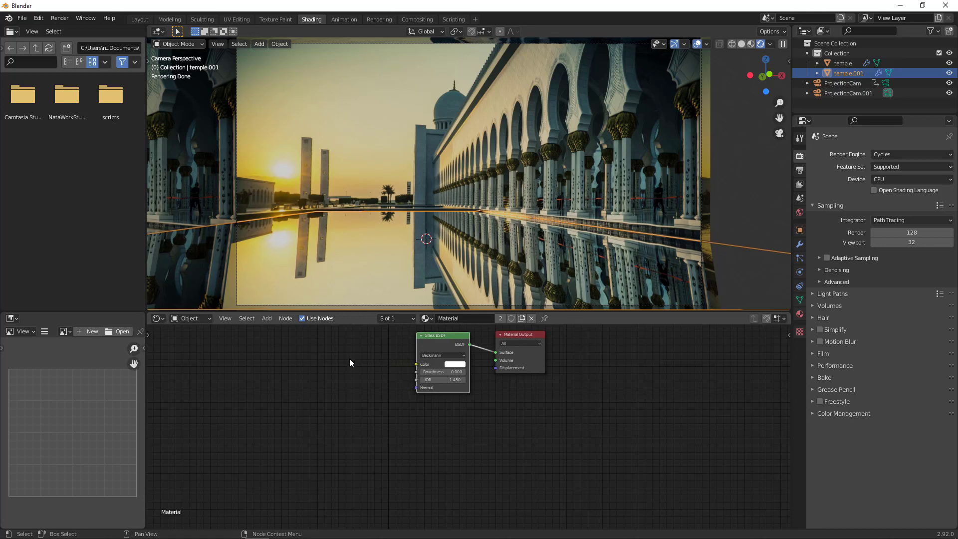
Step: Add a Bump node to the ground material and connect its Normal output to the Glass BSDF's Normal input
{"action": "left_click", "coordinate": [266, 319]}
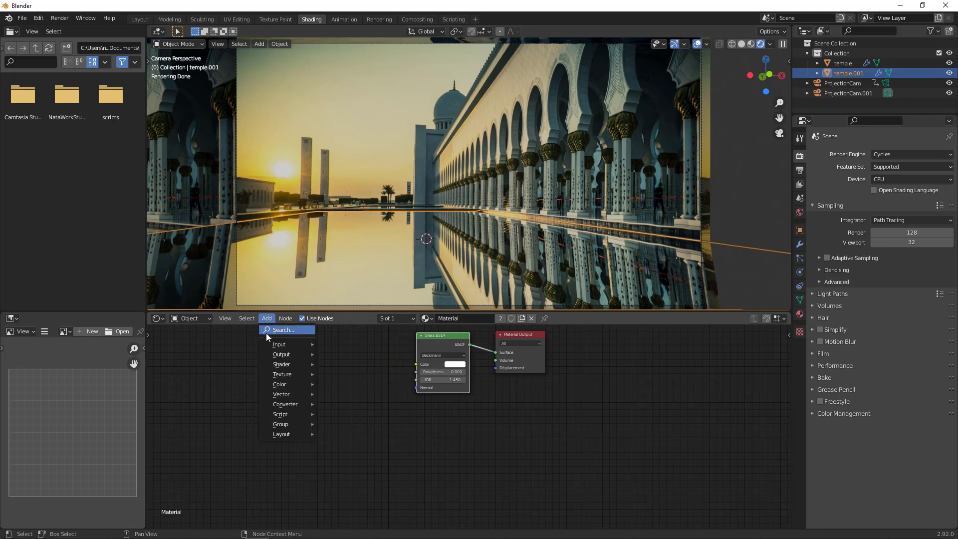
{"action": "mouse_move", "coordinate": [282, 393]}
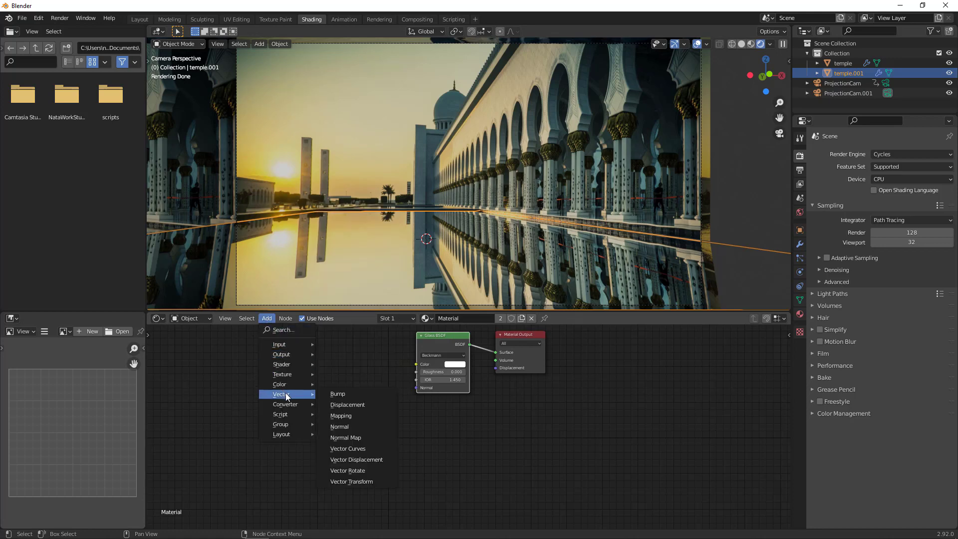
{"action": "left_click", "coordinate": [341, 394]}
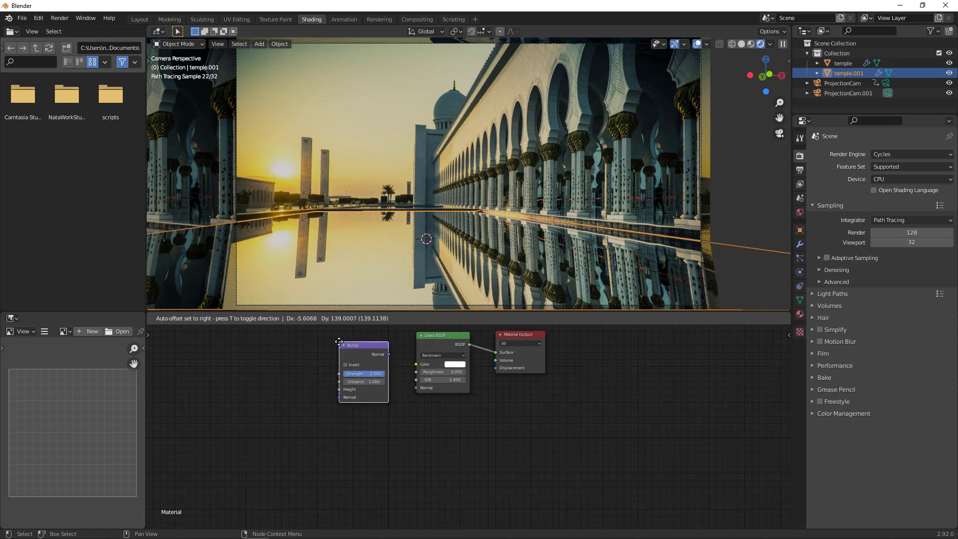
{"action": "left_click", "coordinate": [340, 346]}
{"action": "left_click_drag", "start_coordinate": [390, 355], "coordinate": [415, 389]}
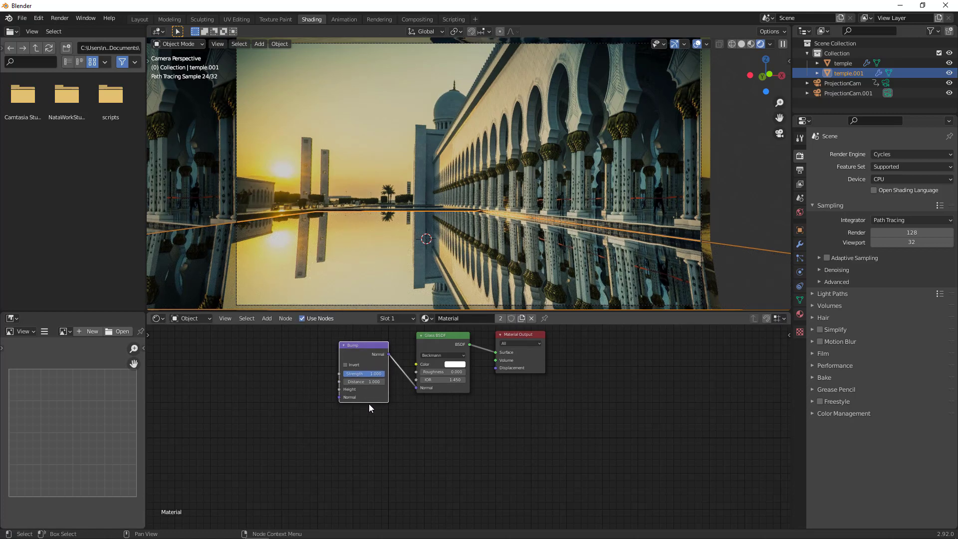
Step: Add a Noise Texture with scale 59.4 and connect its Color output to the Bump node's Height input
{"action": "left_click", "coordinate": [263, 319]}
{"action": "mouse_move", "coordinate": [293, 374]}
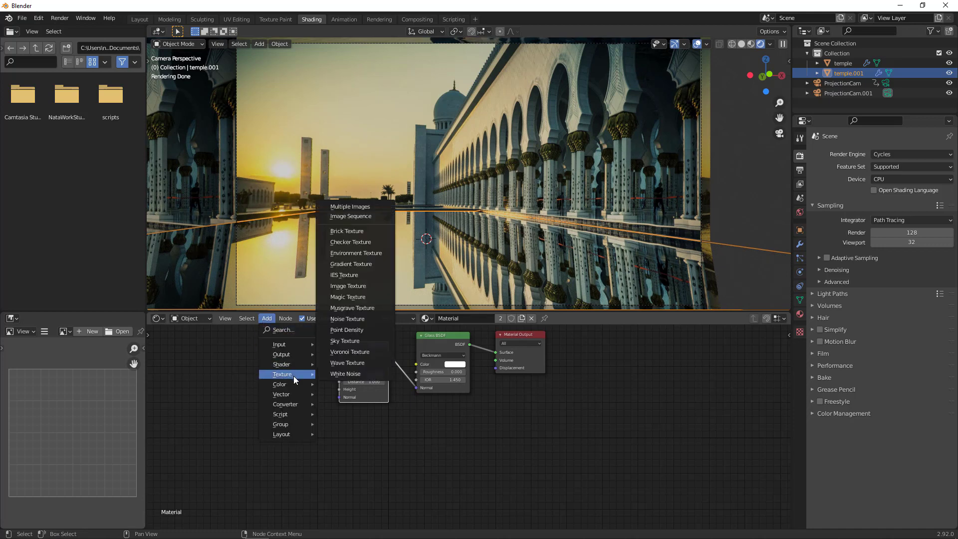
{"action": "left_click", "coordinate": [352, 318]}
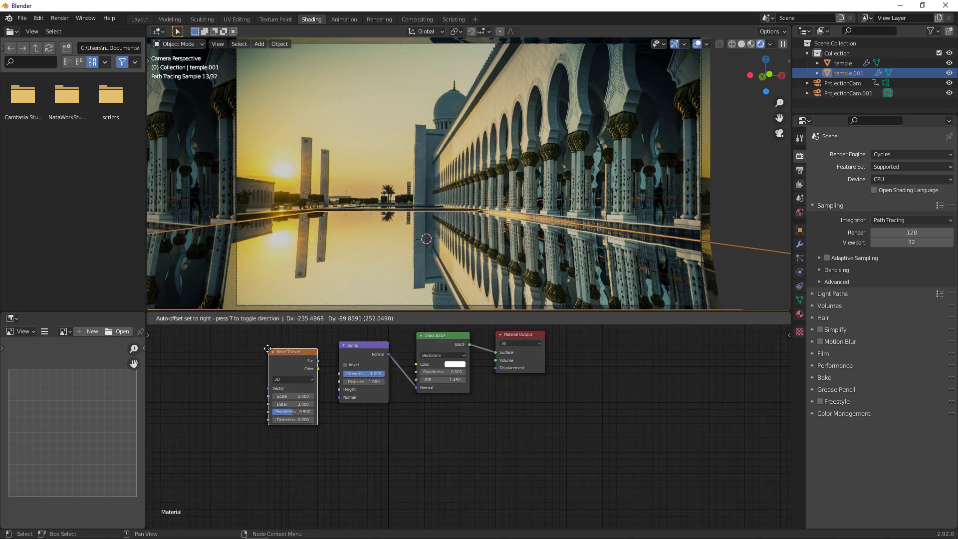
{"action": "left_click", "coordinate": [318, 373]}
{"action": "left_click_drag", "start_coordinate": [318, 370], "coordinate": [340, 391]}
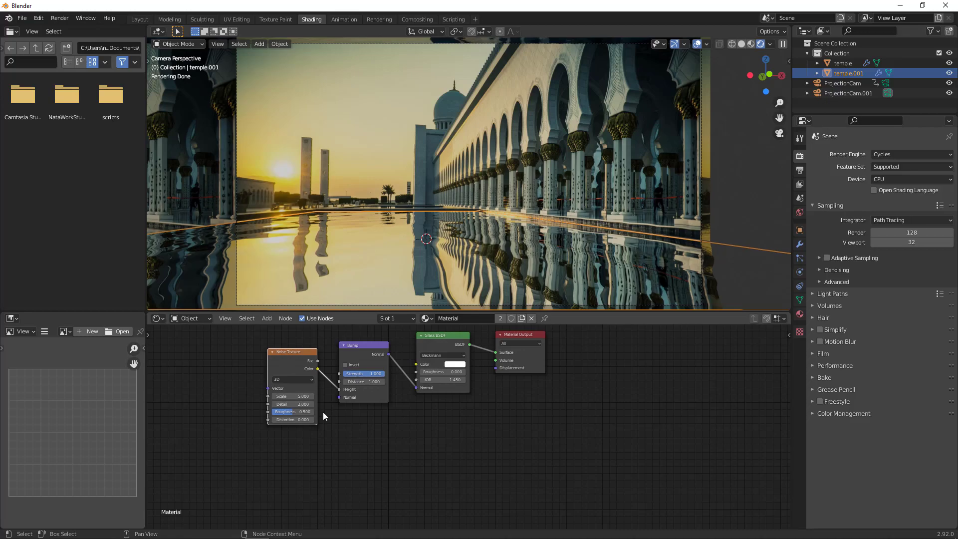
{"action": "left_click_drag", "start_coordinate": [293, 396], "coordinate": [327, 397]}
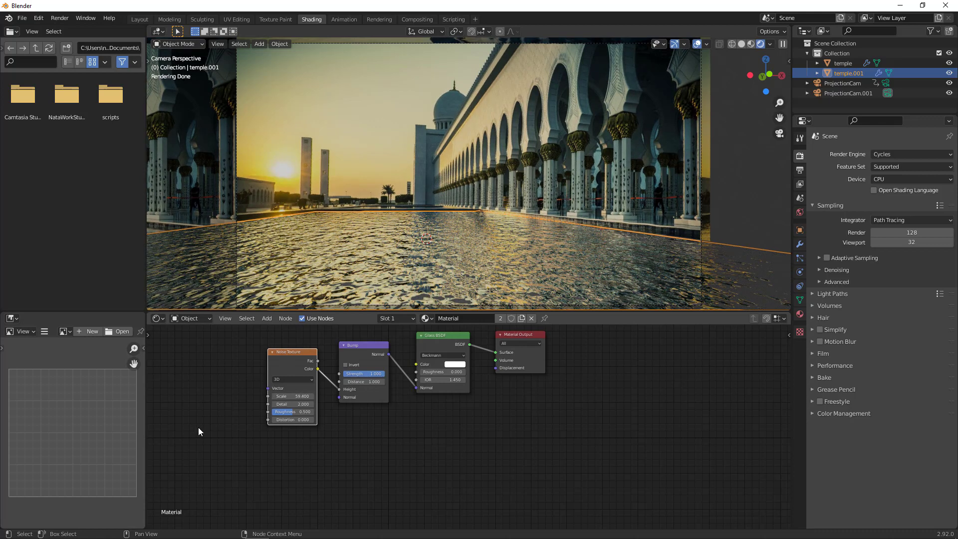
Step: Set the Noise Texture's Detail to 2.6 and Roughness to 0.533, and lower the Bump node's Strength to 0.033
{"action": "left_click_drag", "start_coordinate": [307, 412], "coordinate": [353, 401]}
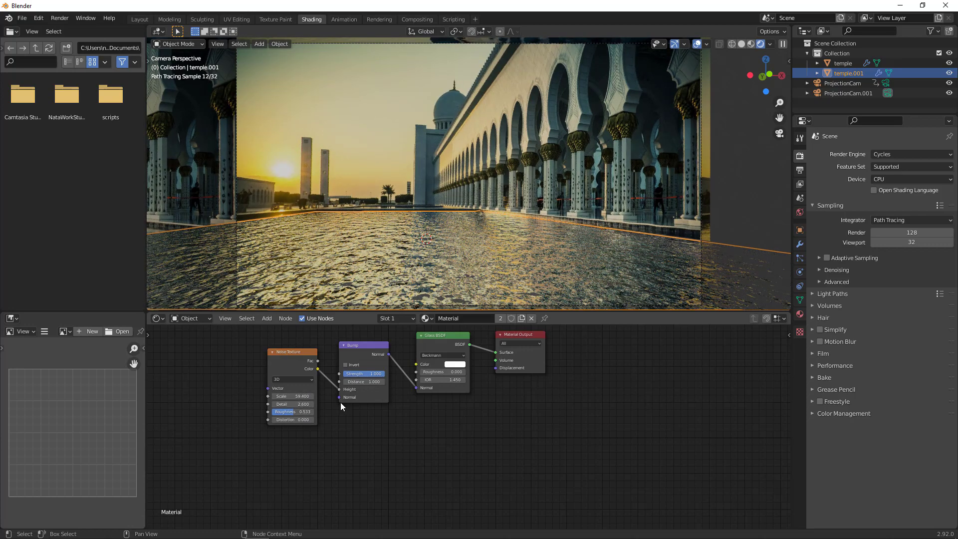
{"action": "left_click_drag", "start_coordinate": [376, 377], "coordinate": [336, 377]}
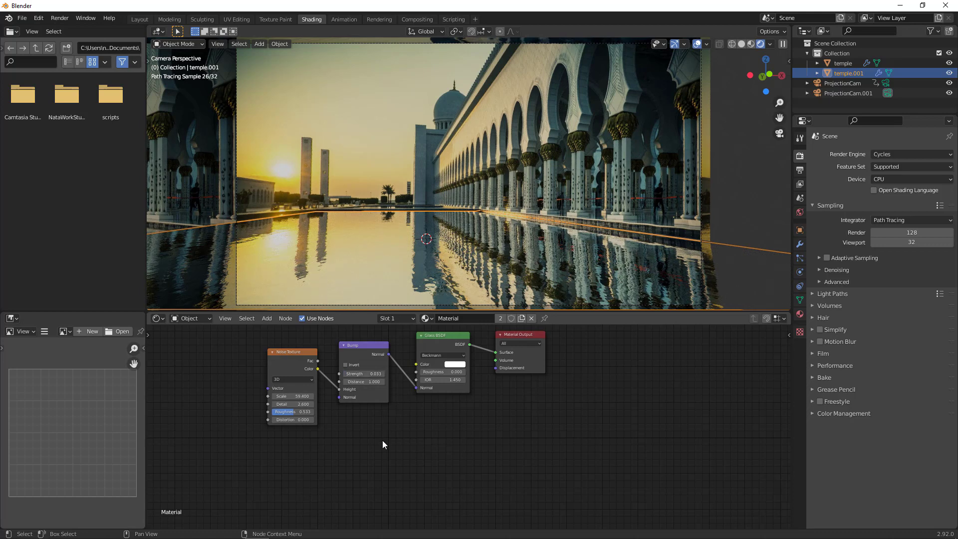
Step: Line up the material nodes with free space ahead of them, and add Texture Coordinate and Mapping nodes feeding the Noise Texture's Vector input
{"action": "left_click_drag", "start_coordinate": [449, 340], "coordinate": [439, 352]}
{"action": "left_click_drag", "start_coordinate": [516, 334], "coordinate": [494, 352]}
{"action": "left_click_drag", "start_coordinate": [350, 344], "coordinate": [350, 348]}
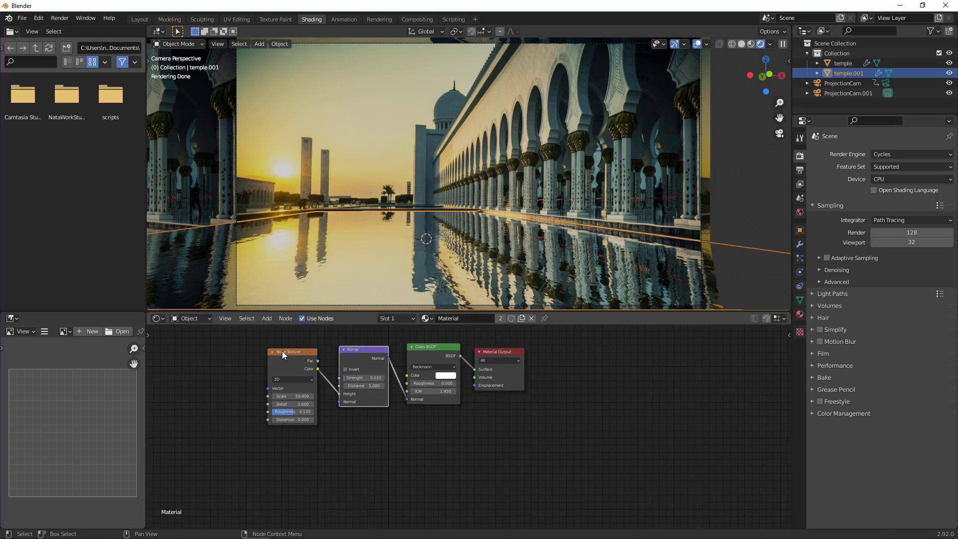
{"action": "left_click_drag", "start_coordinate": [283, 355], "coordinate": [527, 424]}
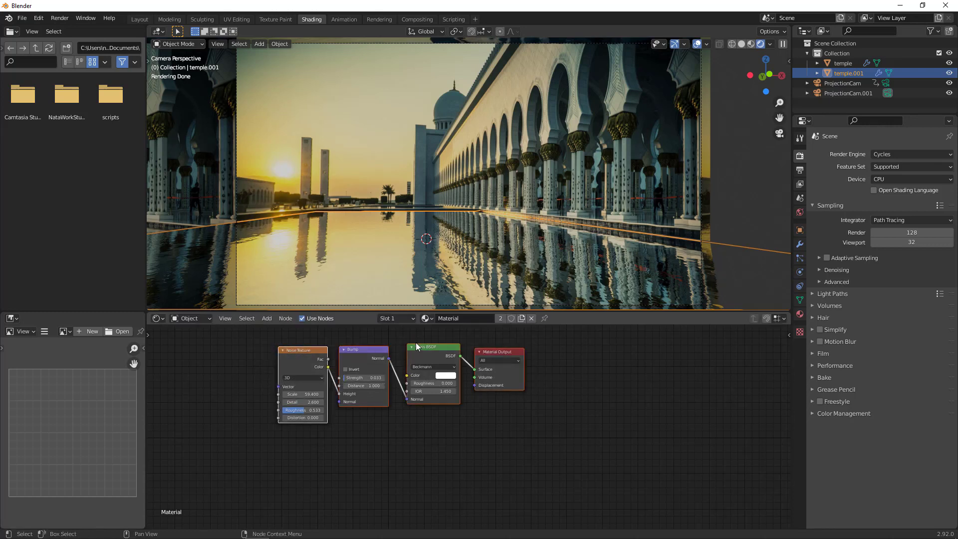
{"action": "left_click_drag", "start_coordinate": [418, 346], "coordinate": [567, 347]}
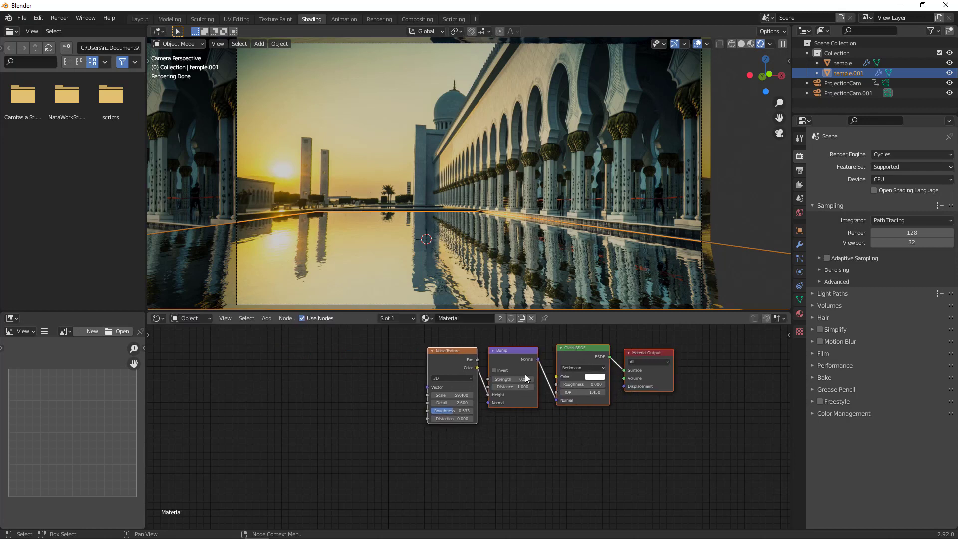
{"action": "left_click", "coordinate": [438, 352]}
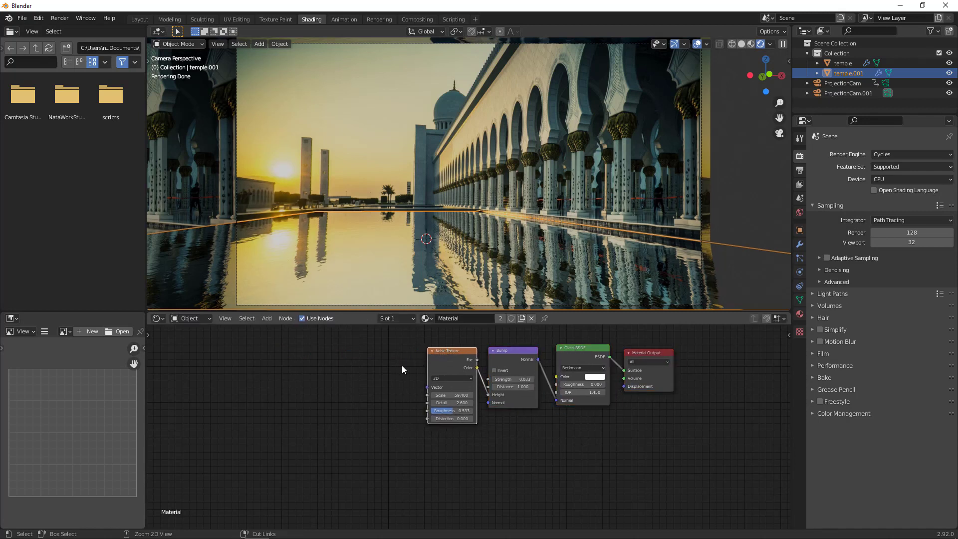
{"action": "key", "text": "ctrl+t"}
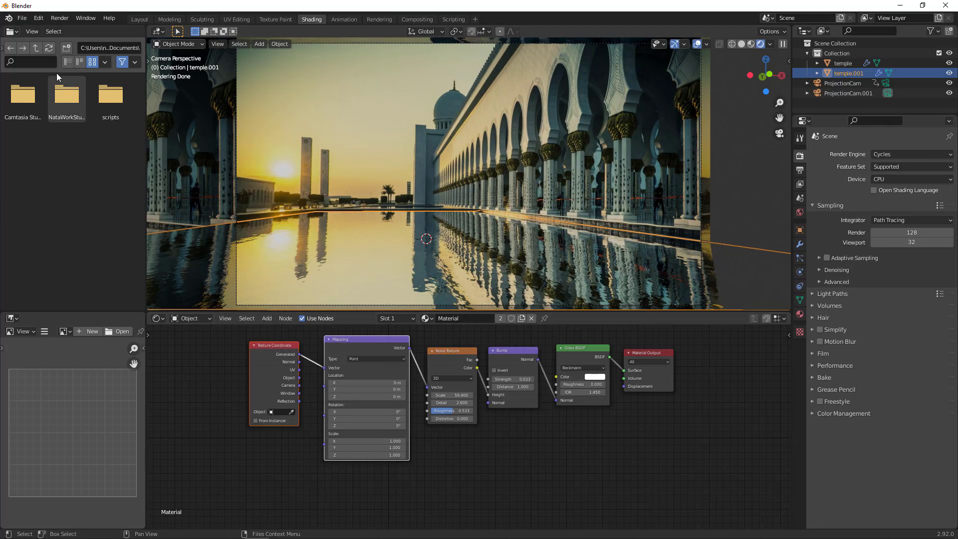
Step: Find the Node Wrangler add-on in the preferences with the search term "node" and make sure it is enabled
{"action": "left_click", "coordinate": [38, 18]}
{"action": "left_click", "coordinate": [55, 162]}
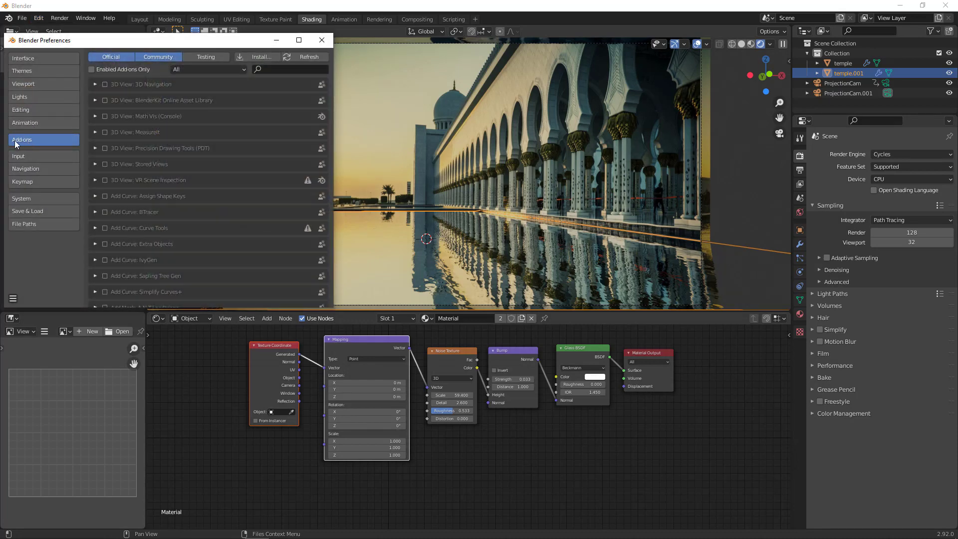
{"action": "left_click", "coordinate": [273, 69]}
{"action": "type", "text": "n"}
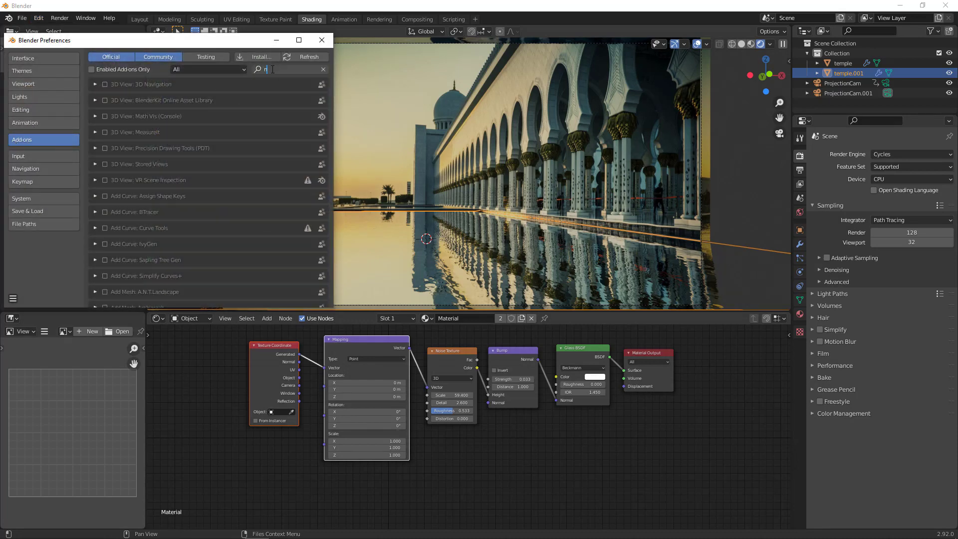
{"action": "type", "text": "ode"}
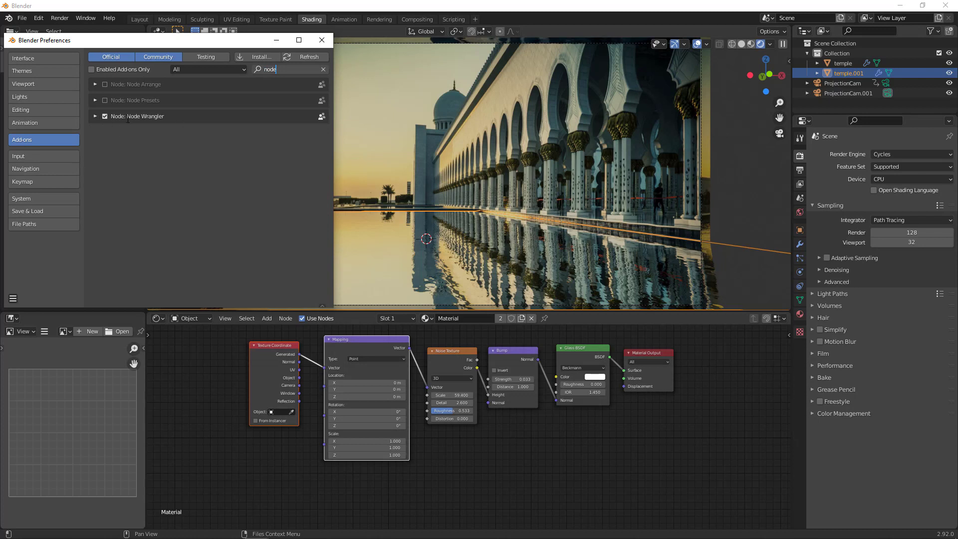
{"action": "left_click", "coordinate": [104, 116]}
{"action": "left_click", "coordinate": [105, 117]}
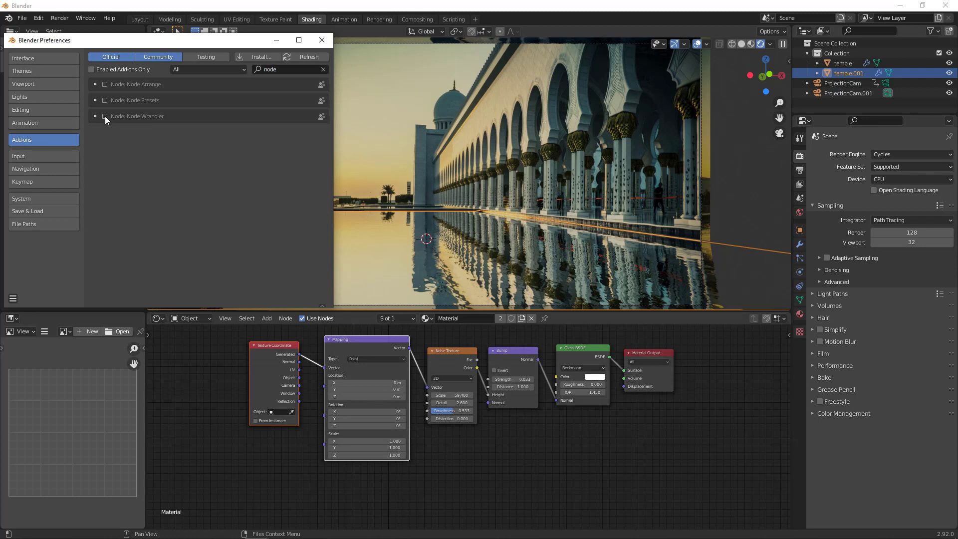
{"action": "left_click", "coordinate": [105, 117]}
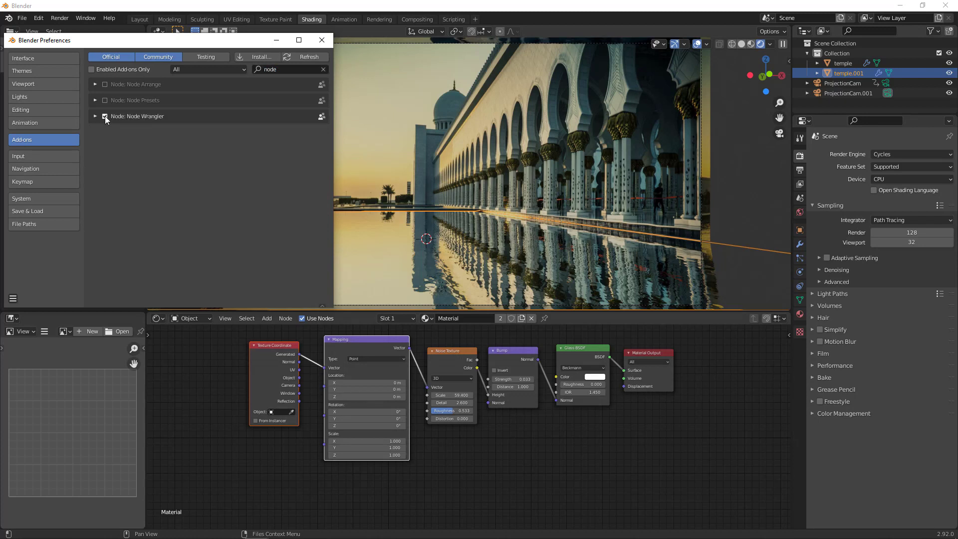
{"action": "left_click", "coordinate": [324, 41]}
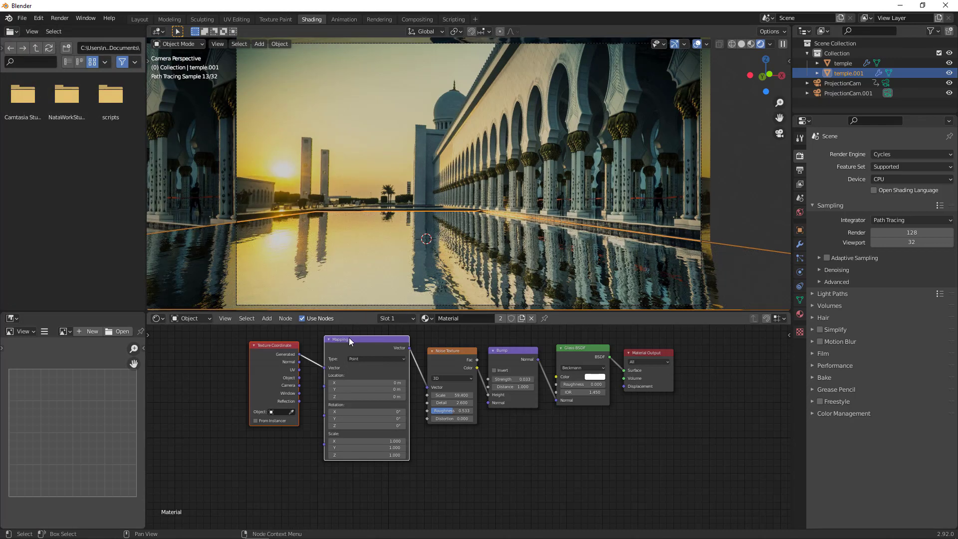
{"action": "left_click", "coordinate": [448, 352]}
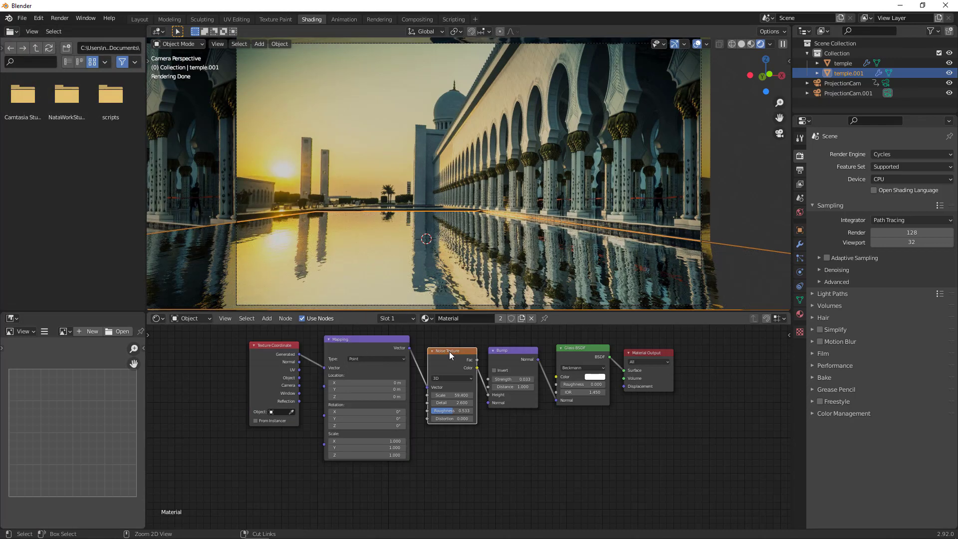
{"action": "key", "text": "ctrl+z"}
{"action": "key", "text": "ctrl+shift+z"}
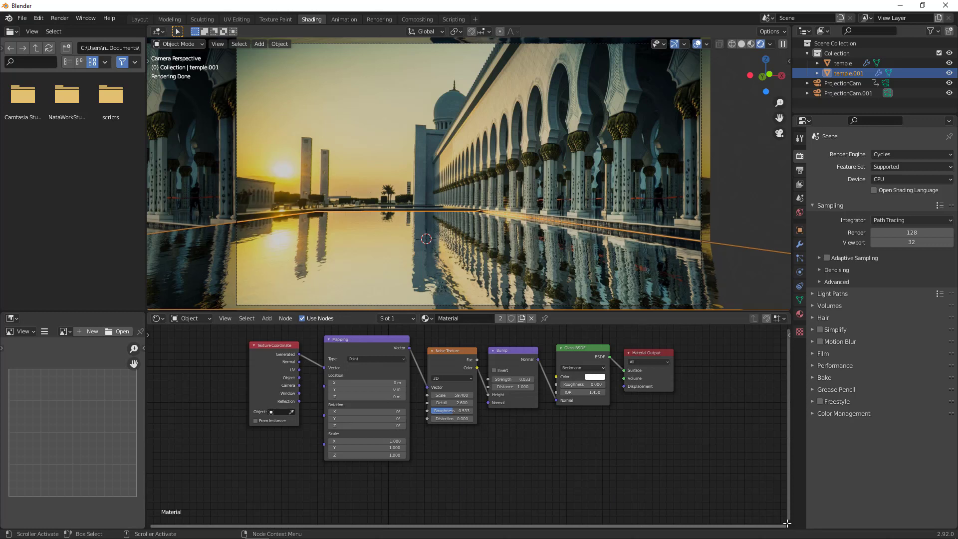
Step: Split off a new area below the shader editor, turn it into a Timeline and briefly play the animation
{"action": "left_click_drag", "start_coordinate": [787, 523], "coordinate": [790, 487]}
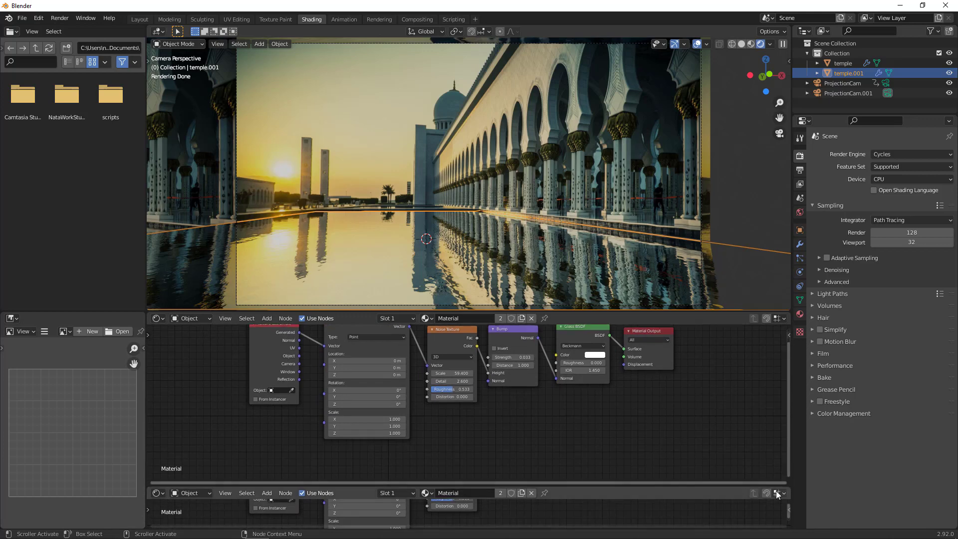
{"action": "left_click", "coordinate": [156, 494]}
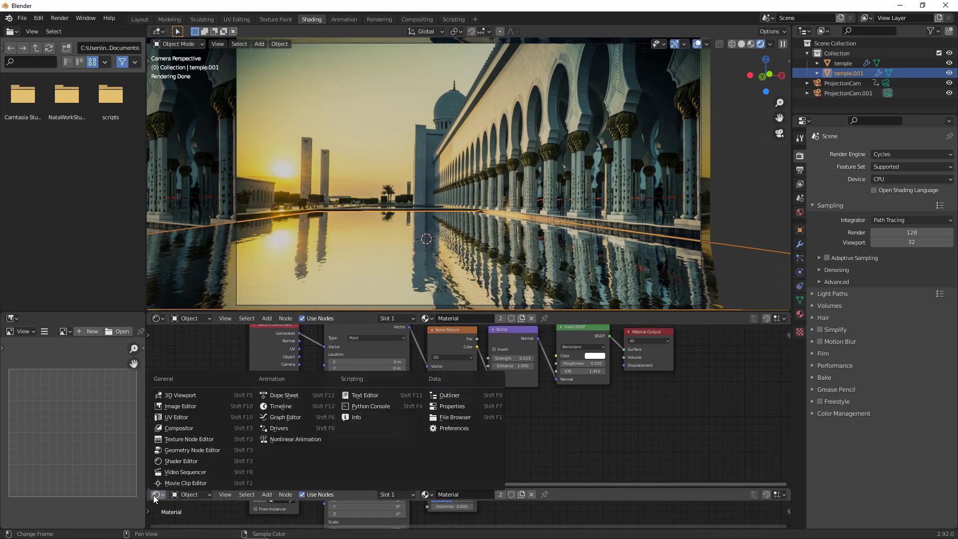
{"action": "left_click", "coordinate": [277, 406]}
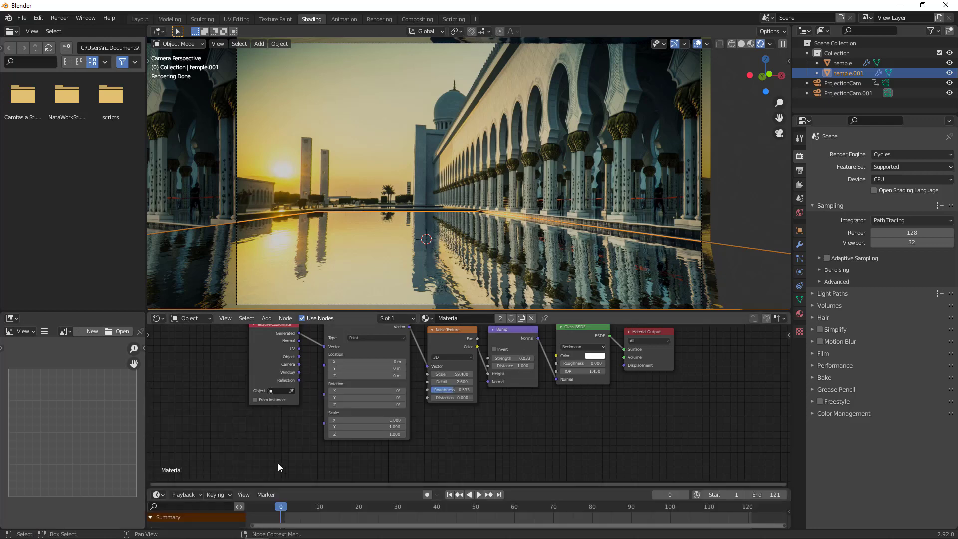
{"action": "key", "text": "space"}
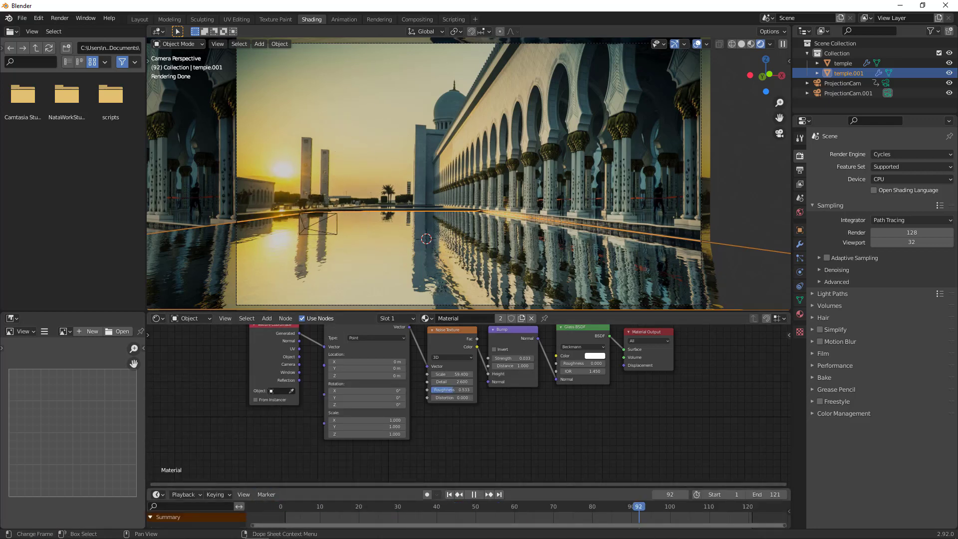
{"action": "key", "text": "Escape"}
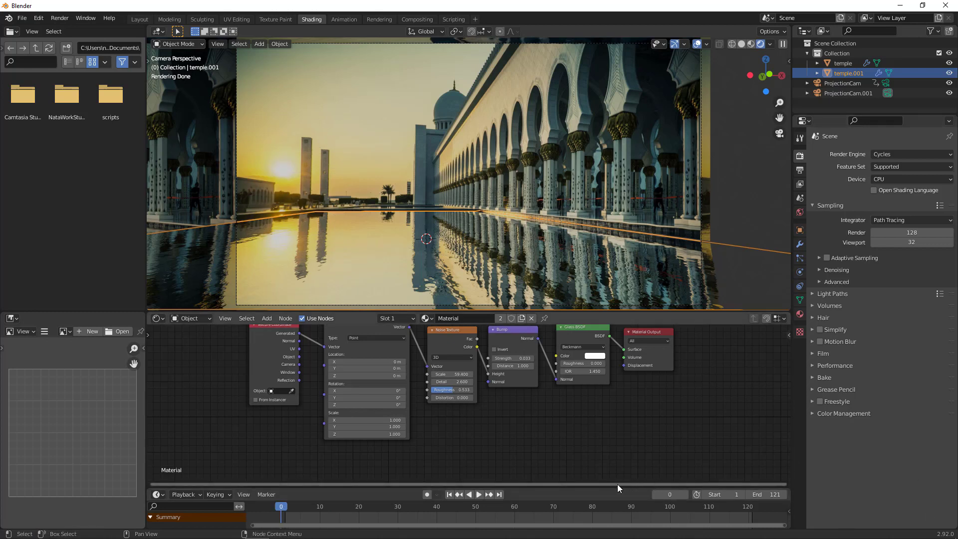
Step: Give the timeline and viewport more height, and keyframe the Mapping node's Location at 0 m on frame 0
{"action": "left_click_drag", "start_coordinate": [616, 488], "coordinate": [620, 473]}
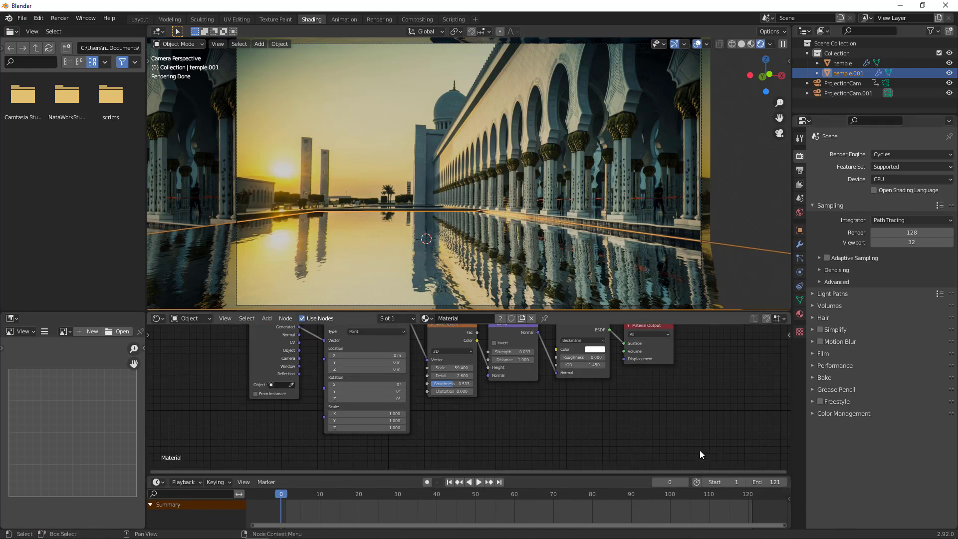
{"action": "left_click_drag", "start_coordinate": [507, 392], "coordinate": [526, 426]}
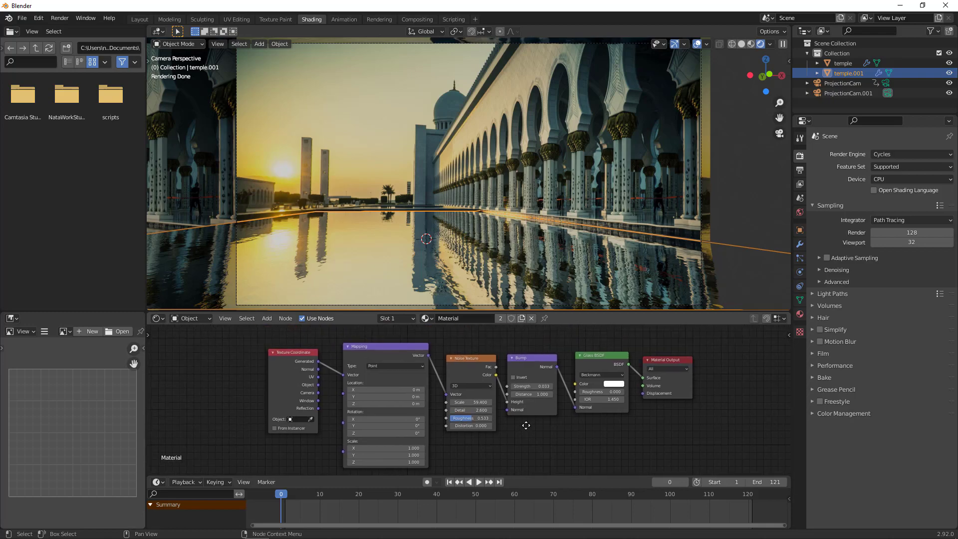
{"action": "left_click_drag", "start_coordinate": [511, 311], "coordinate": [514, 332]}
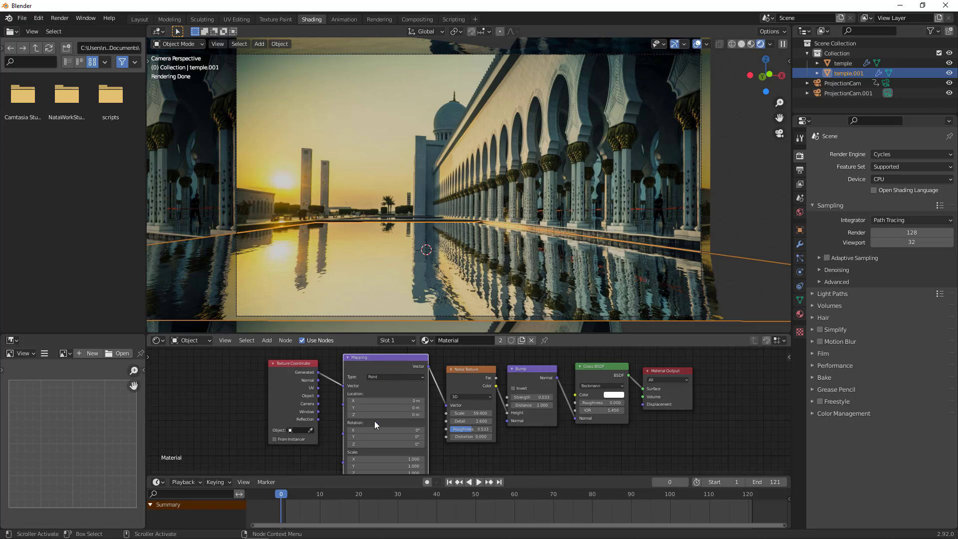
{"action": "right_click", "coordinate": [414, 416]}
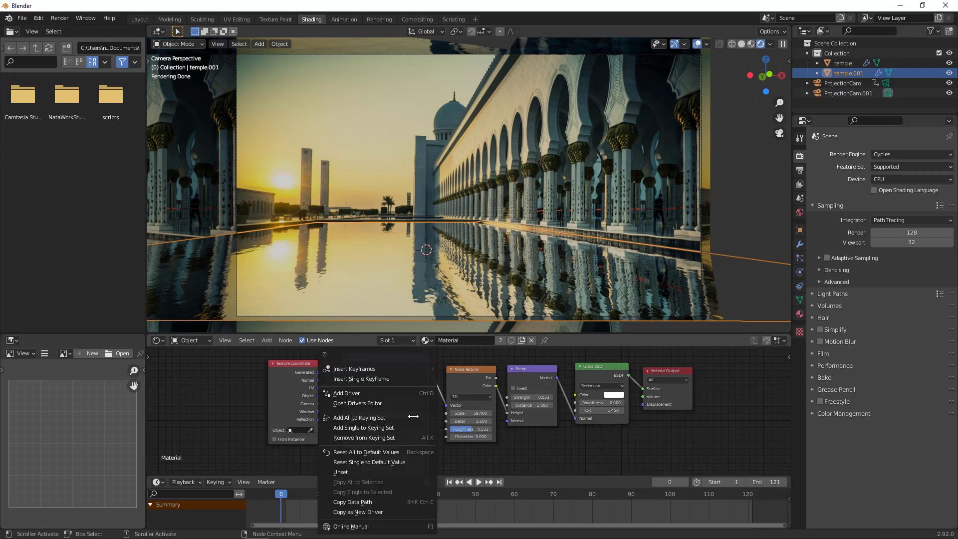
{"action": "left_click", "coordinate": [377, 368]}
Step: Set the Mapping node's Z Location to 0.9 m at frame 120 and insert keyframes for the Location
{"action": "key", "text": "space"}
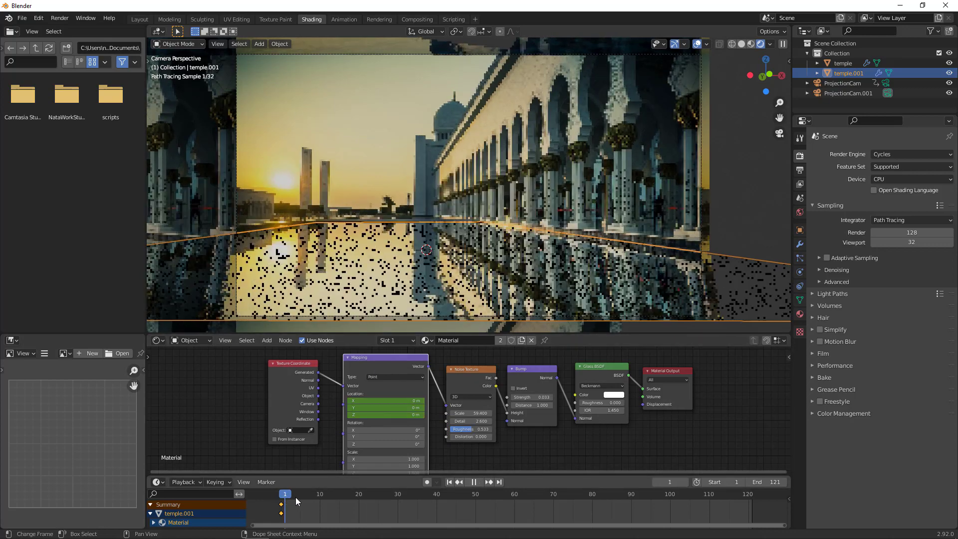
{"action": "left_click_drag", "start_coordinate": [296, 497], "coordinate": [743, 523]}
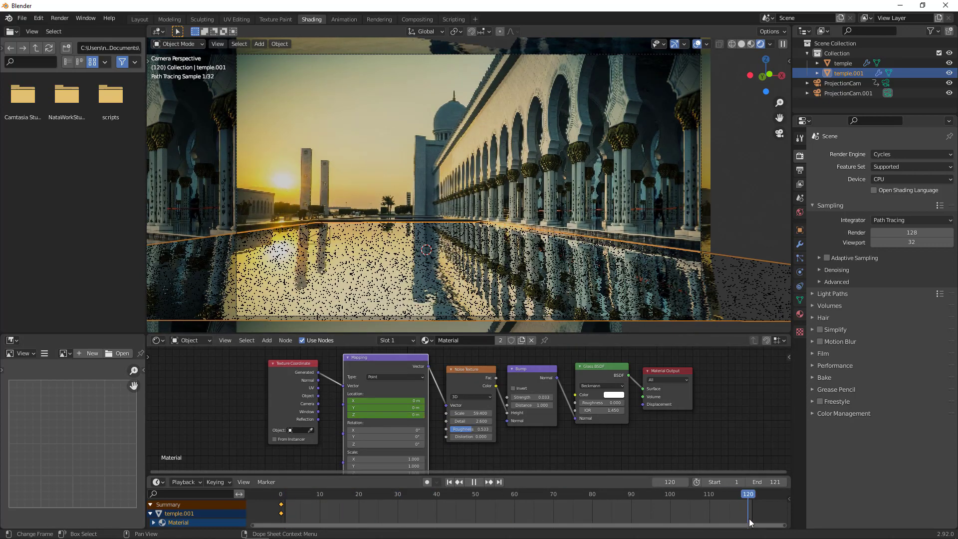
{"action": "key", "text": "space"}
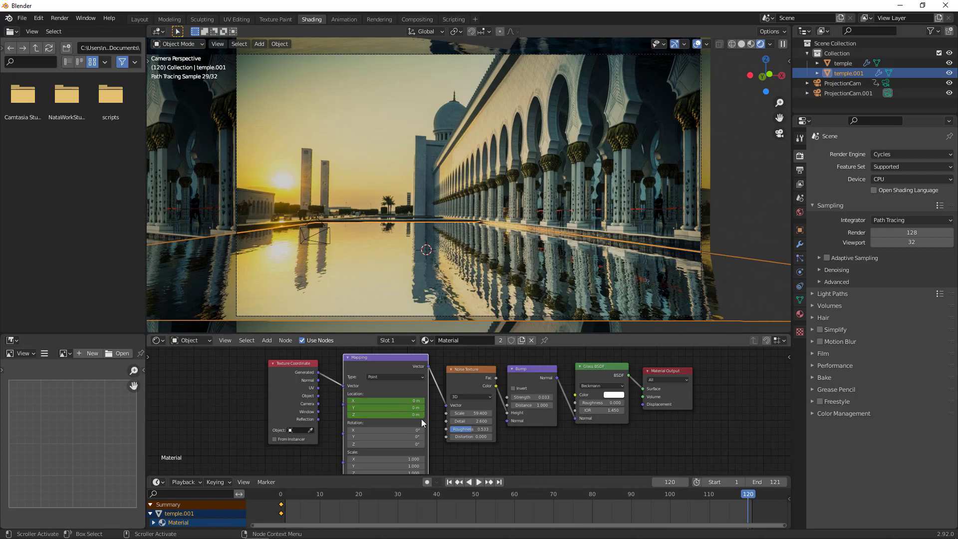
{"action": "left_click_drag", "start_coordinate": [384, 415], "coordinate": [422, 415]}
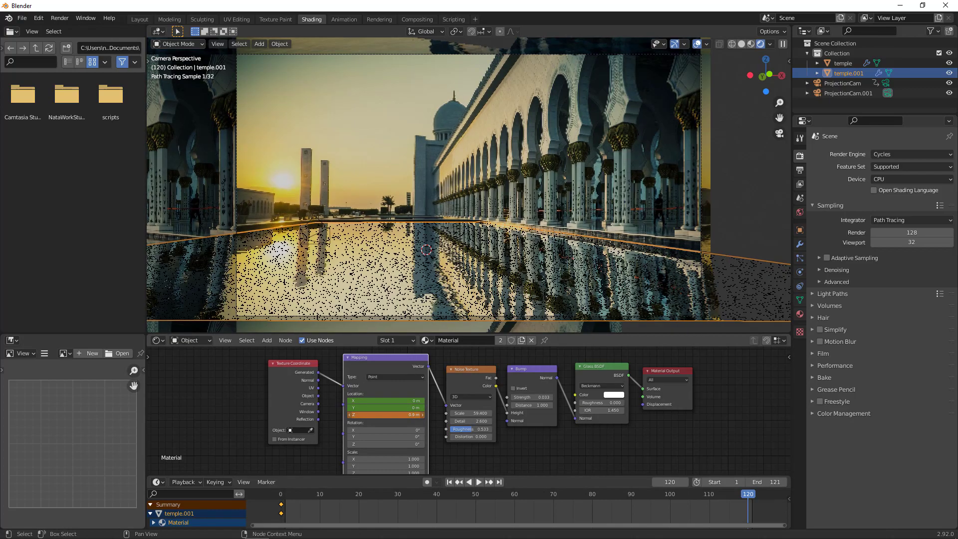
{"action": "right_click", "coordinate": [414, 416]}
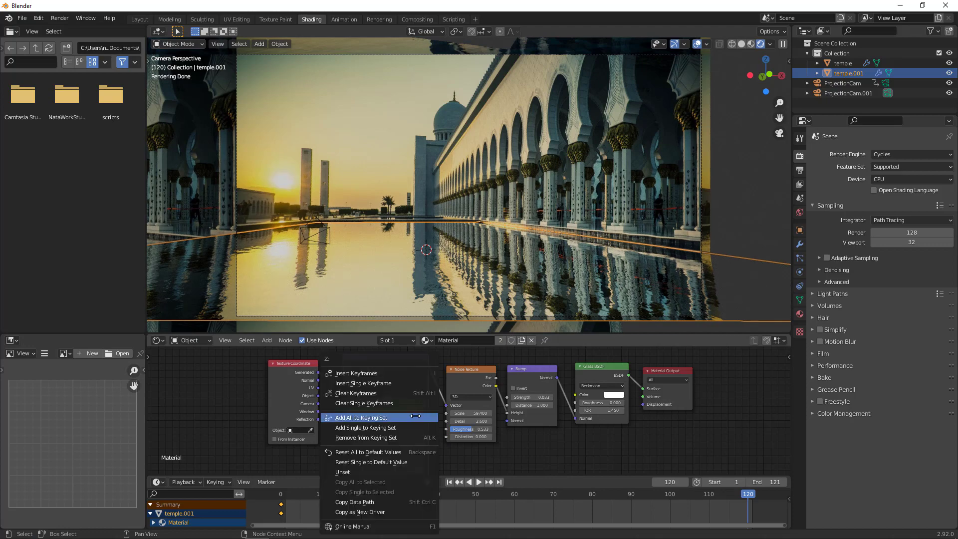
{"action": "left_click", "coordinate": [368, 373]}
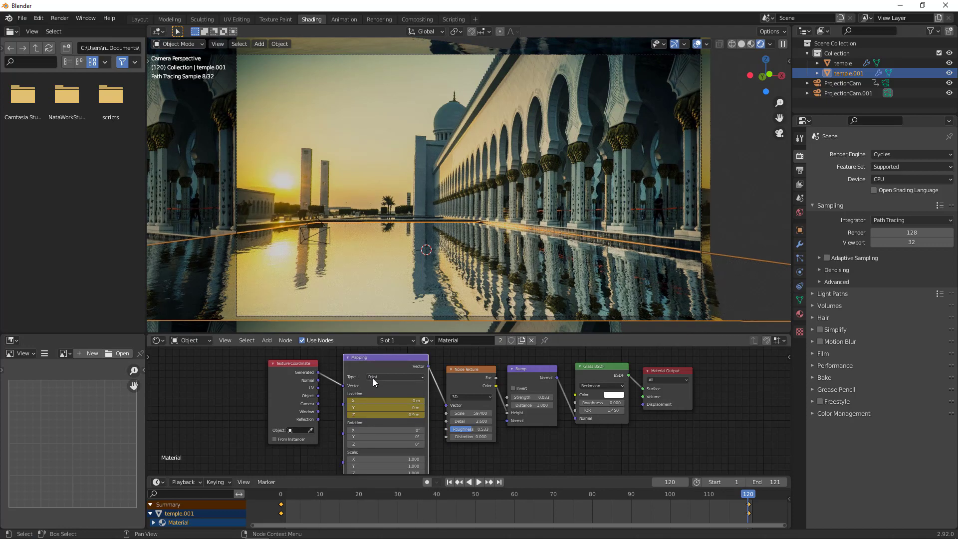
Step: Show the viewport in Material Preview shading and play the animation to check the water's movement
{"action": "left_click_drag", "start_coordinate": [749, 499], "coordinate": [345, 486]}
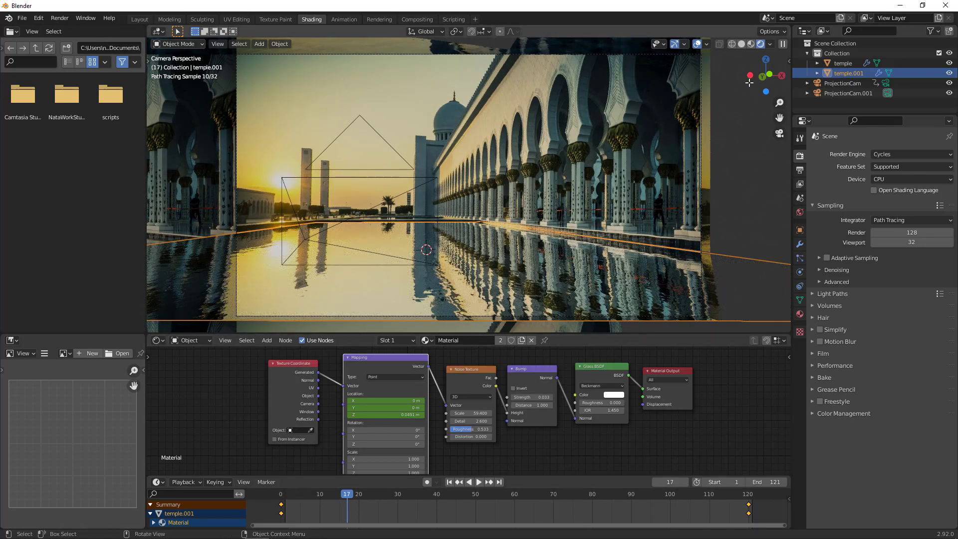
{"action": "left_click", "coordinate": [751, 44]}
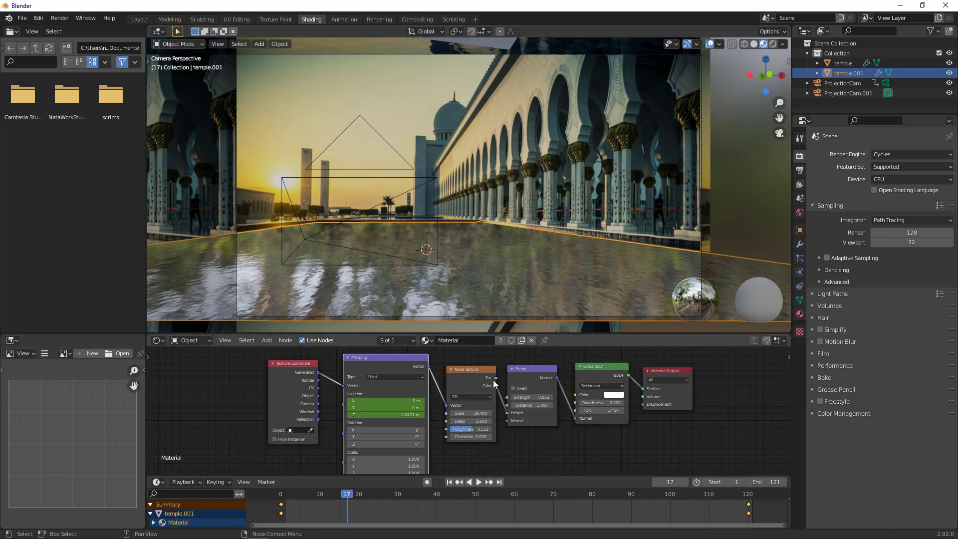
{"action": "left_click", "coordinate": [478, 482]}
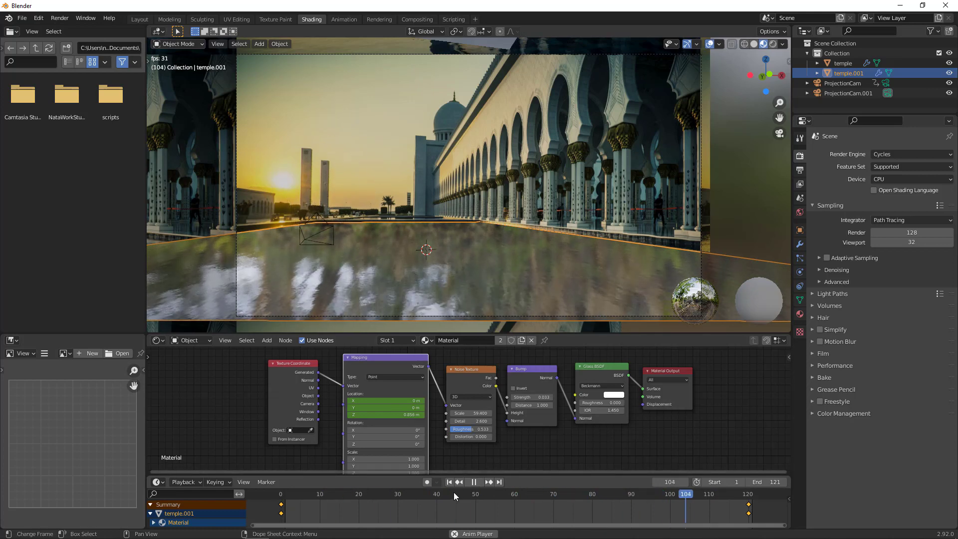
{"action": "left_click", "coordinate": [473, 485]}
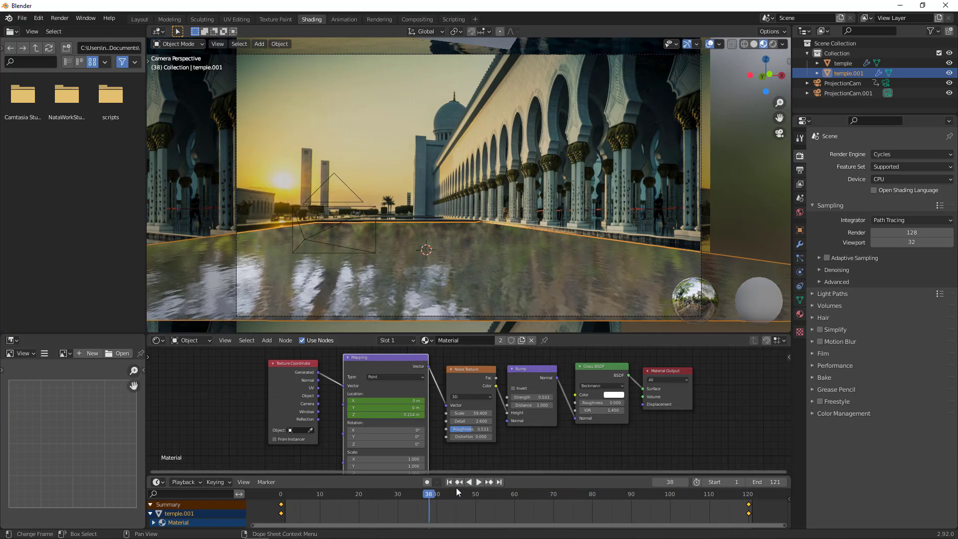
Step: Set the Mapping node's Z Location to -0.8 m at frame 120, replace its keyframes and play the animation
{"action": "left_click_drag", "start_coordinate": [431, 495], "coordinate": [749, 514]}
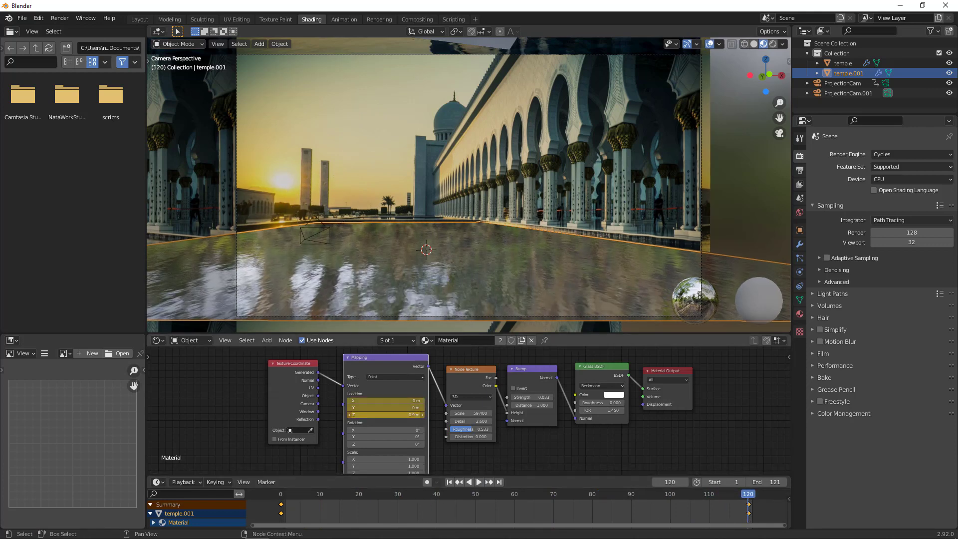
{"action": "key", "text": "minus"}
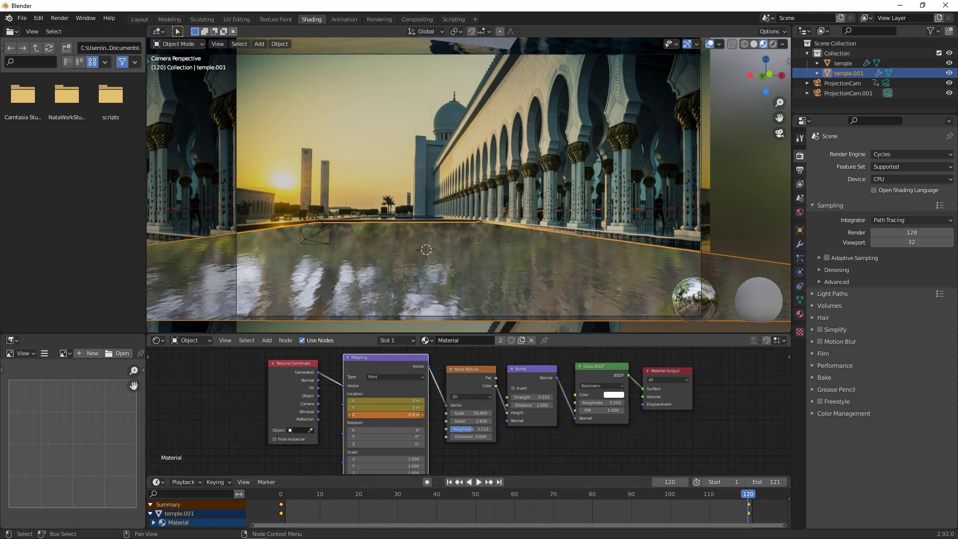
{"action": "left_click_drag", "start_coordinate": [386, 415], "coordinate": [390, 415]}
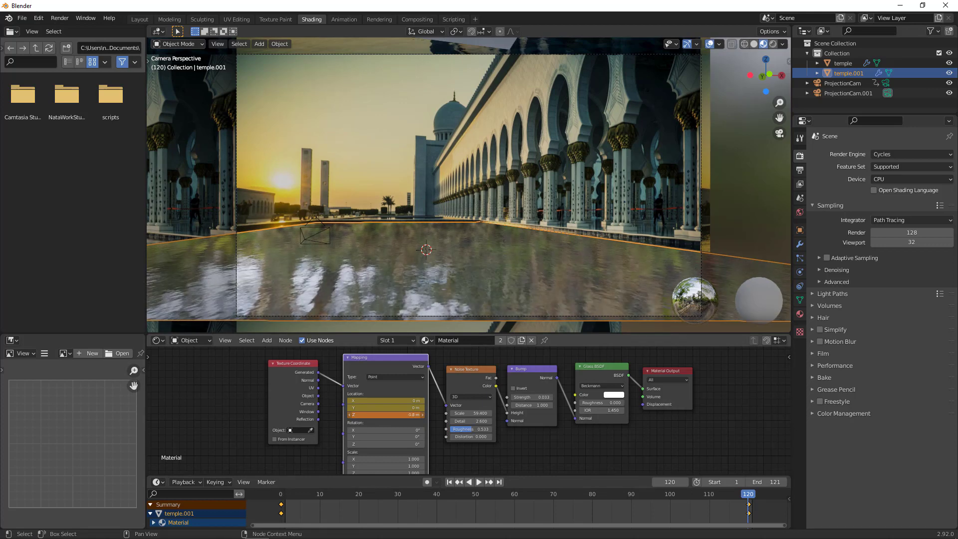
{"action": "right_click", "coordinate": [414, 415]}
{"action": "left_click", "coordinate": [362, 350]}
{"action": "left_click", "coordinate": [480, 481]}
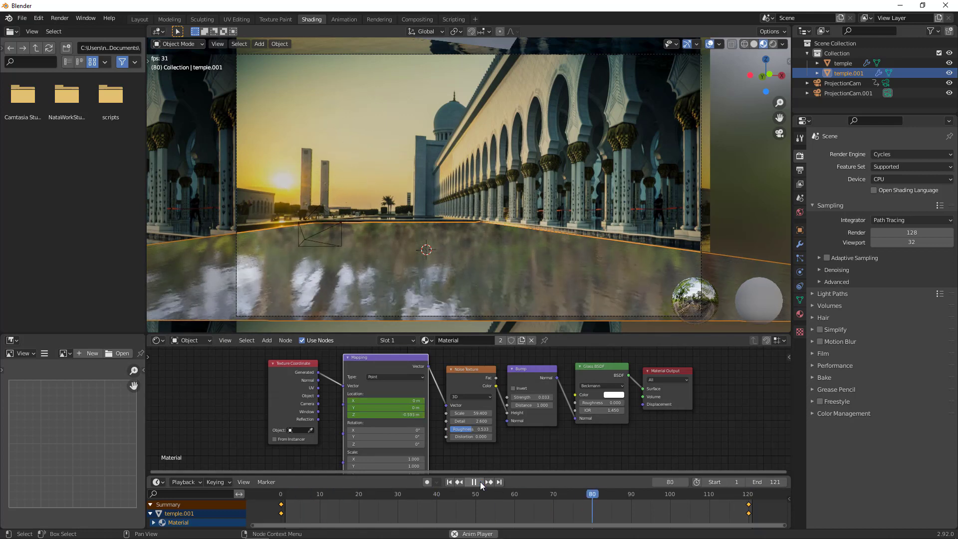
{"action": "left_click", "coordinate": [480, 481]}
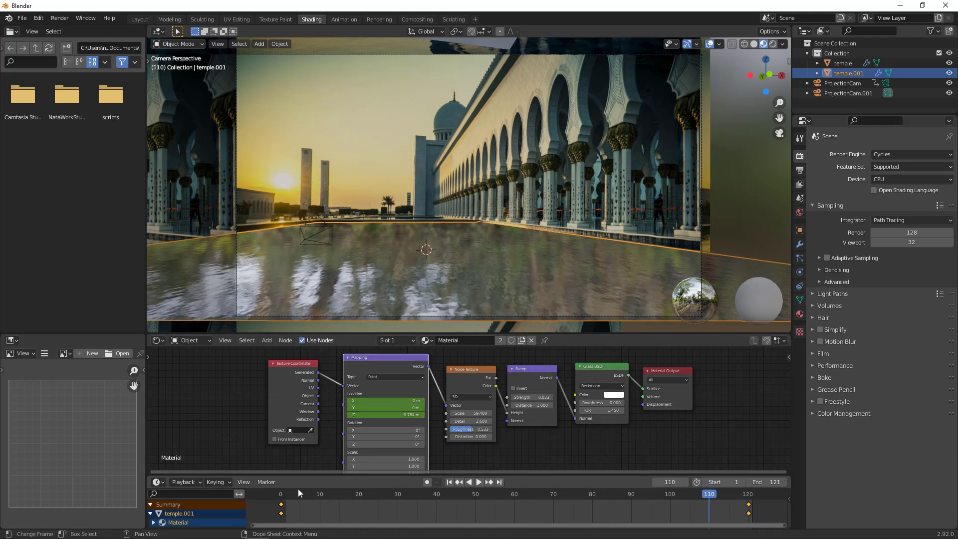
Step: Set the Mapping node's Y Location to 1.6 m at frame 120, replace the Location keyframes and play the animation
{"action": "left_click_drag", "start_coordinate": [284, 493], "coordinate": [748, 504]}
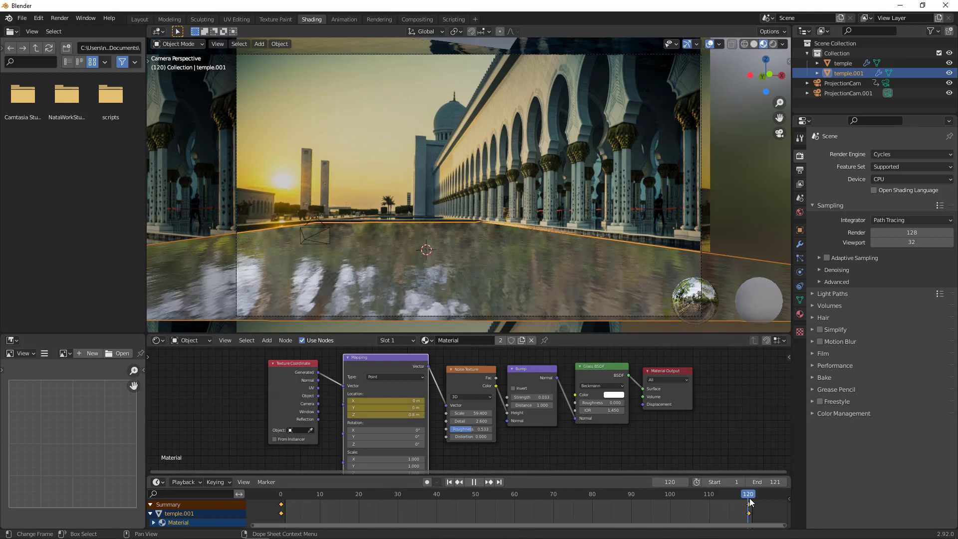
{"action": "left_click_drag", "start_coordinate": [387, 408], "coordinate": [407, 408]}
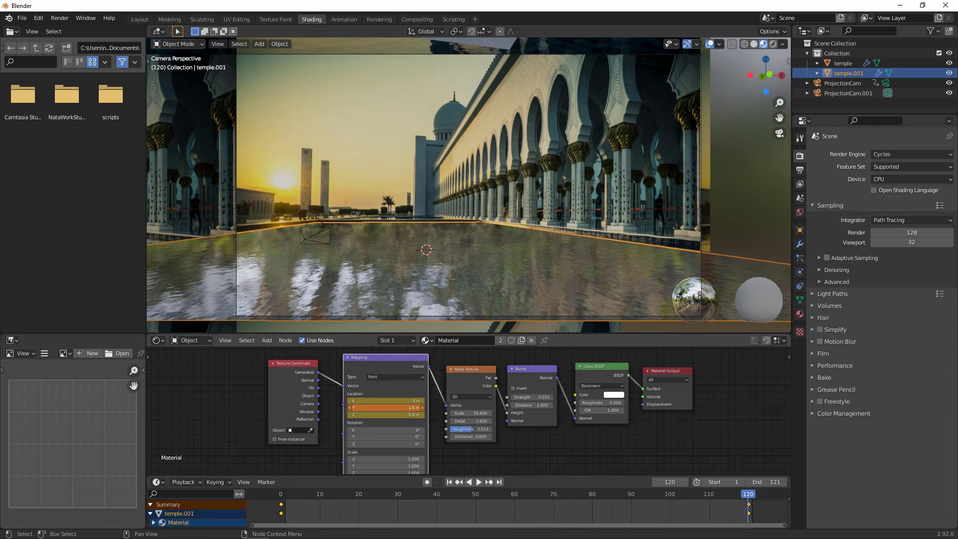
{"action": "right_click", "coordinate": [413, 409]}
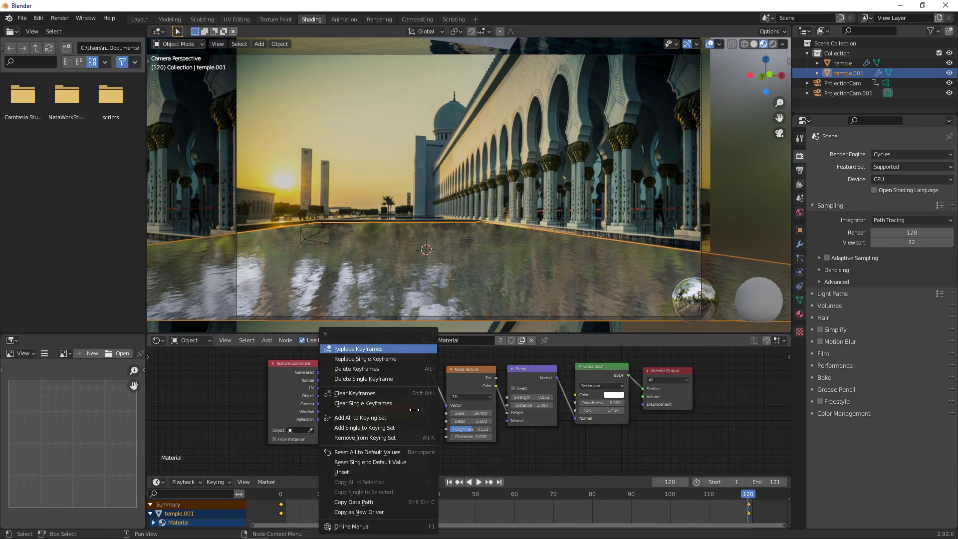
{"action": "left_click", "coordinate": [372, 349]}
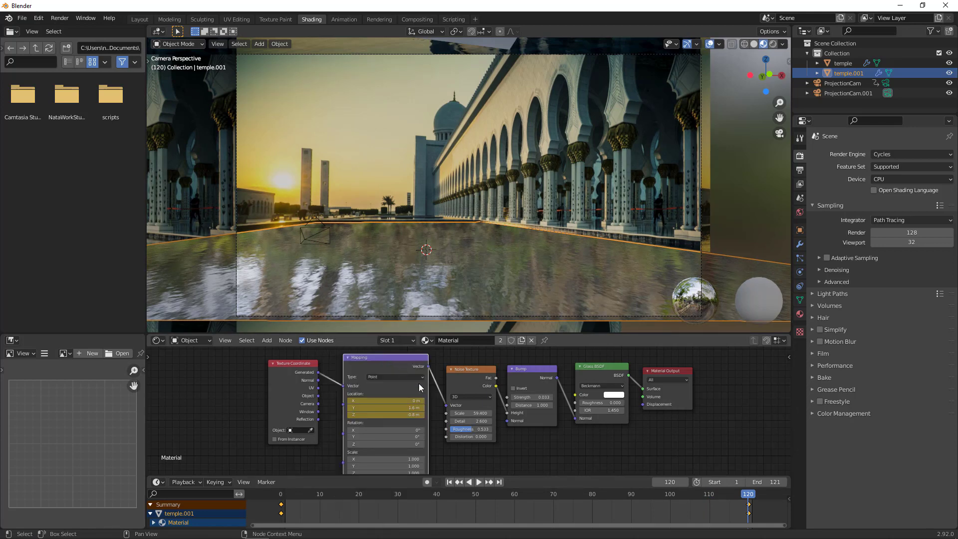
{"action": "left_click", "coordinate": [478, 482]}
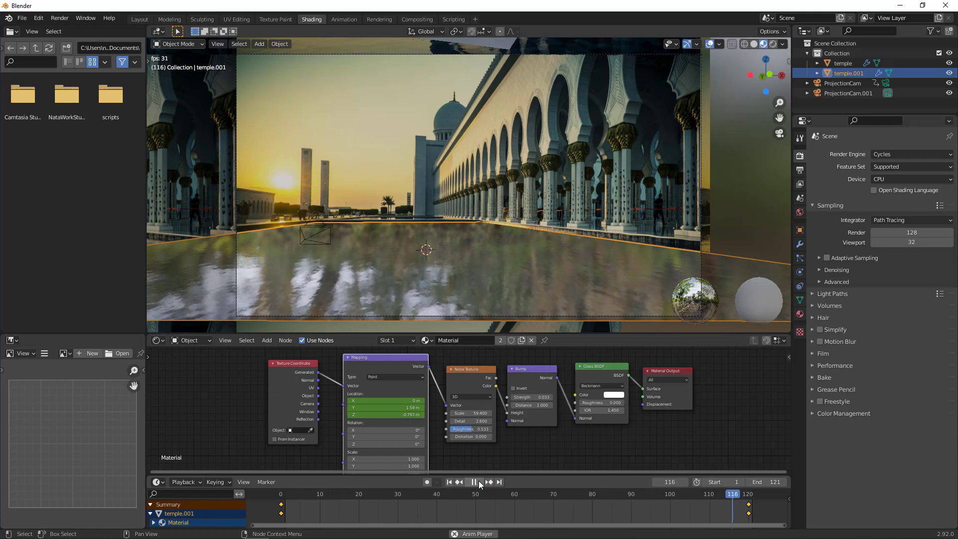
{"action": "left_click", "coordinate": [477, 481]}
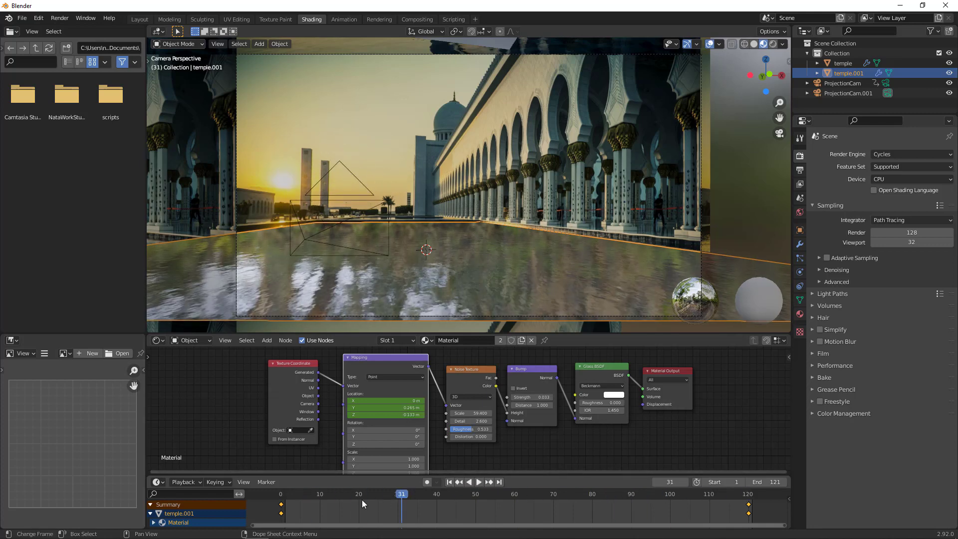
Step: Set the interpolation mode of the water's keyframes at frames 0 and 120 to Linear
{"action": "right_click", "coordinate": [281, 516]}
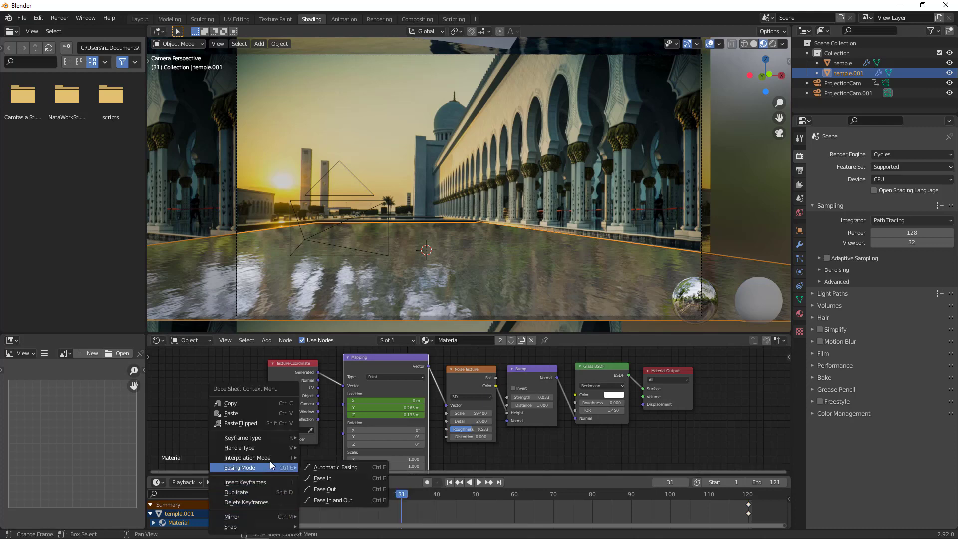
{"action": "mouse_move", "coordinate": [270, 459]}
{"action": "left_click", "coordinate": [330, 402]}
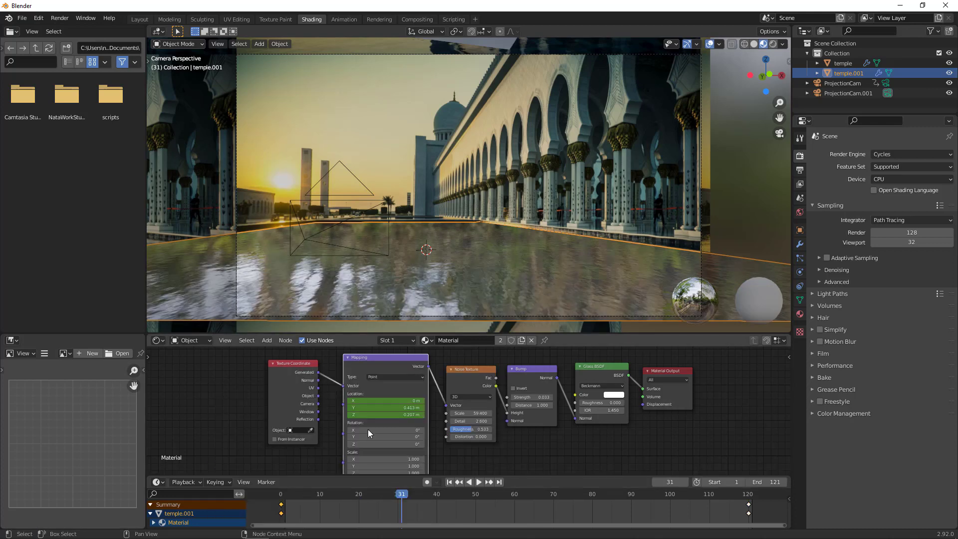
{"action": "left_click", "coordinate": [749, 513]}
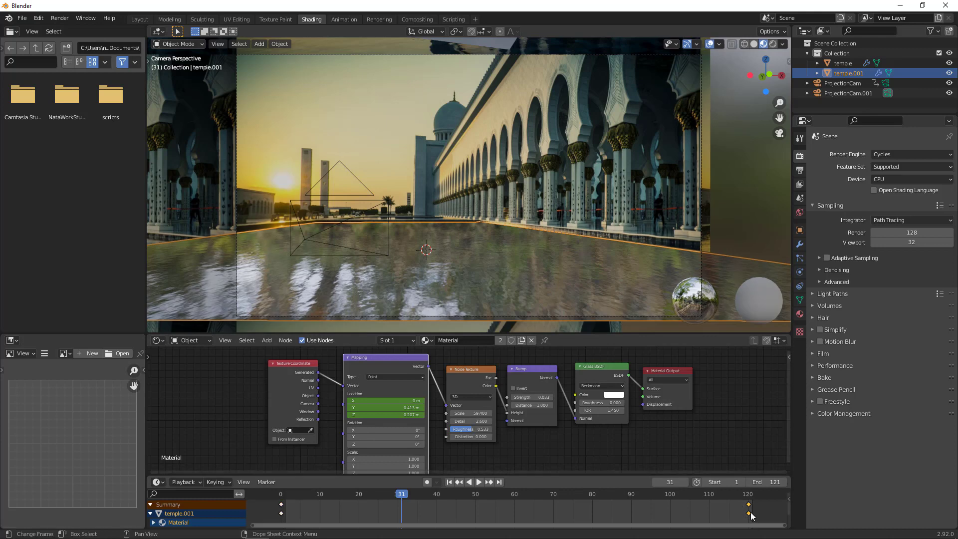
{"action": "right_click", "coordinate": [750, 513]}
{"action": "mouse_move", "coordinate": [710, 458]}
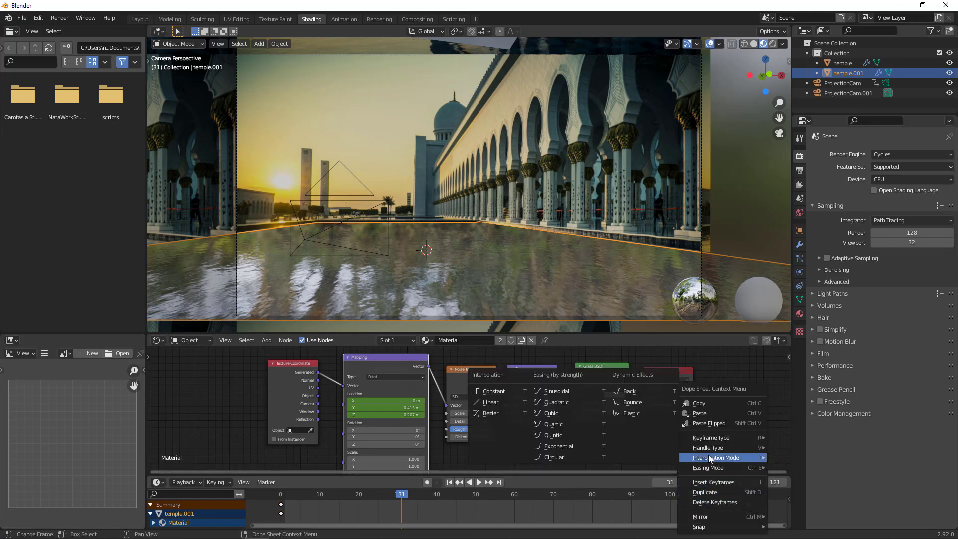
{"action": "left_click", "coordinate": [493, 403]}
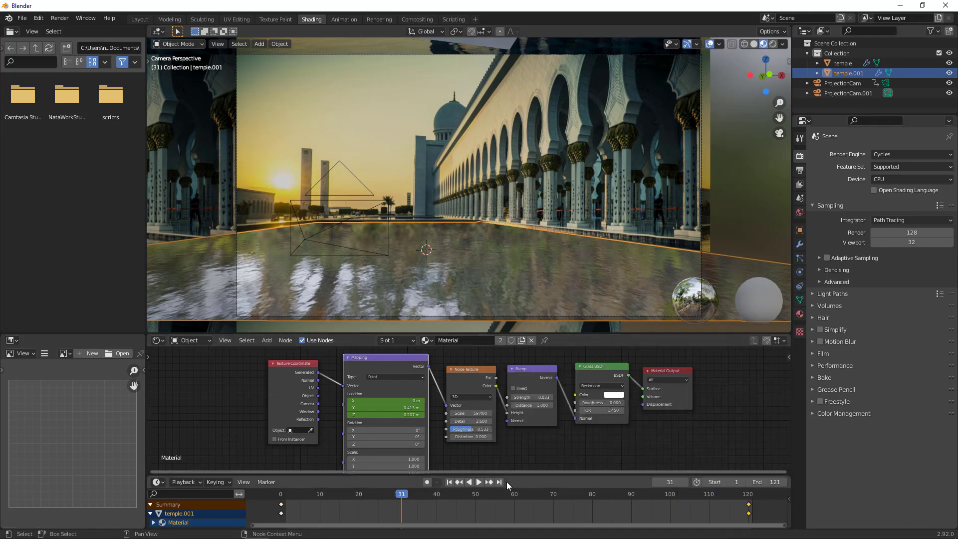
Step: Play the animation to check the evenly moving ripples, then scrub from frame 0 to frame 65
{"action": "left_click", "coordinate": [477, 483]}
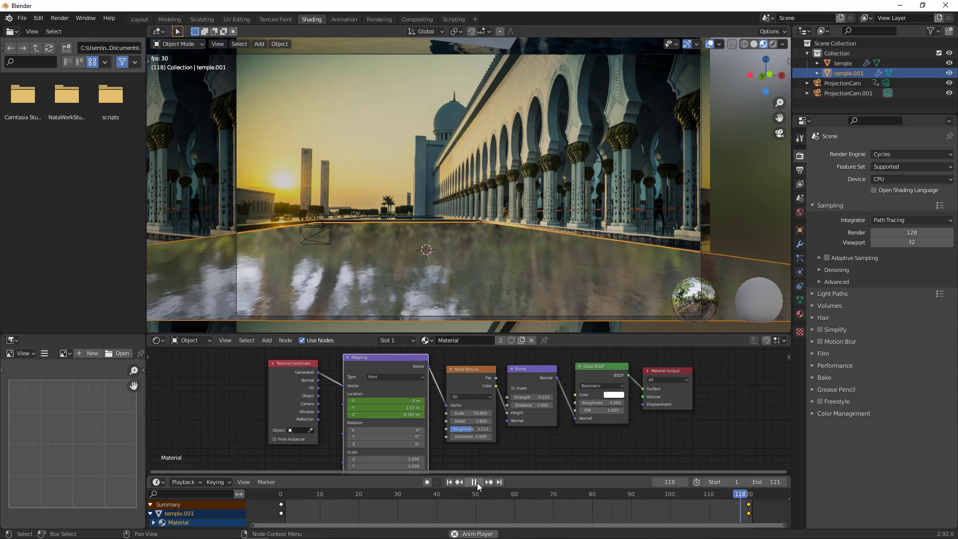
{"action": "left_click", "coordinate": [477, 483]}
{"action": "left_click", "coordinate": [279, 498]}
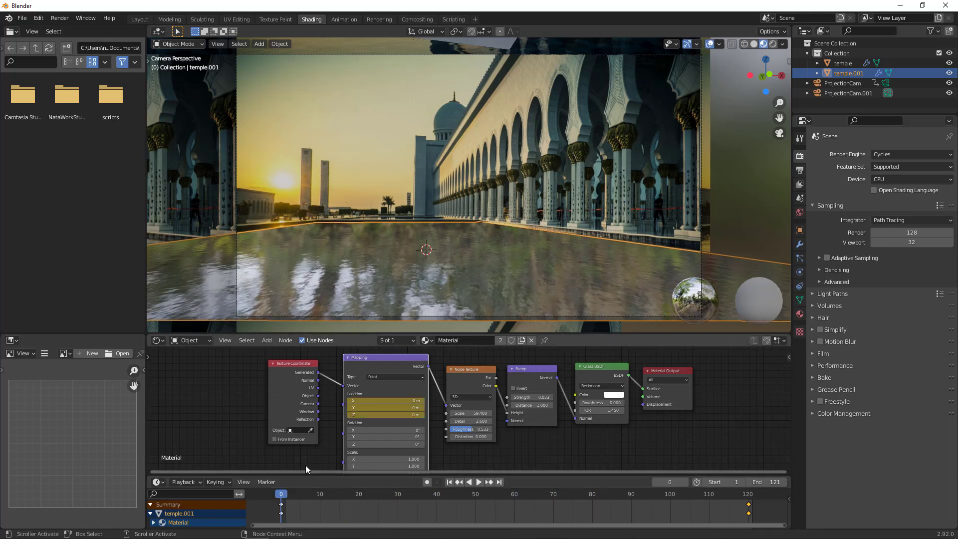
{"action": "left_click_drag", "start_coordinate": [282, 495], "coordinate": [534, 497]}
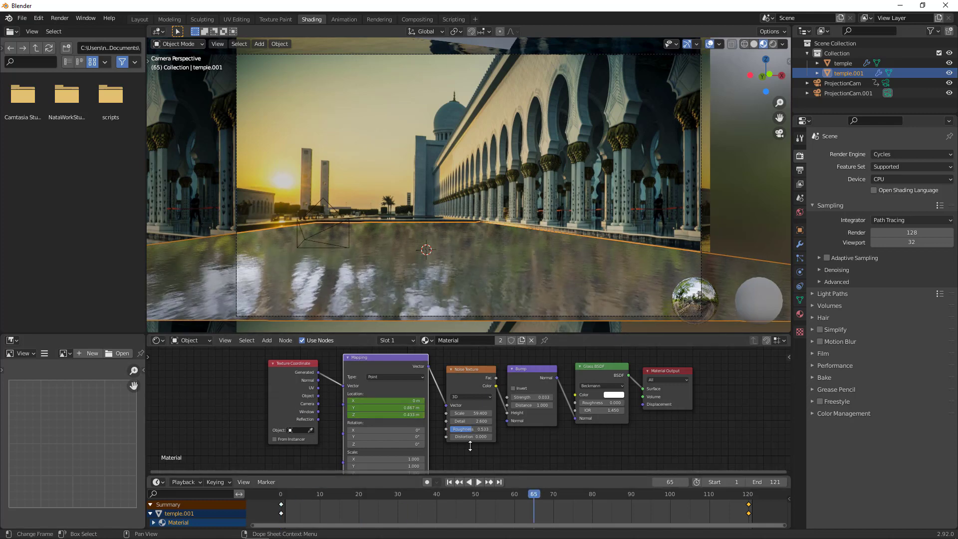
Step: Make ProjectionCam the scene's active camera, play the animation through it and return to frame 0
{"action": "left_click", "coordinate": [328, 202]}
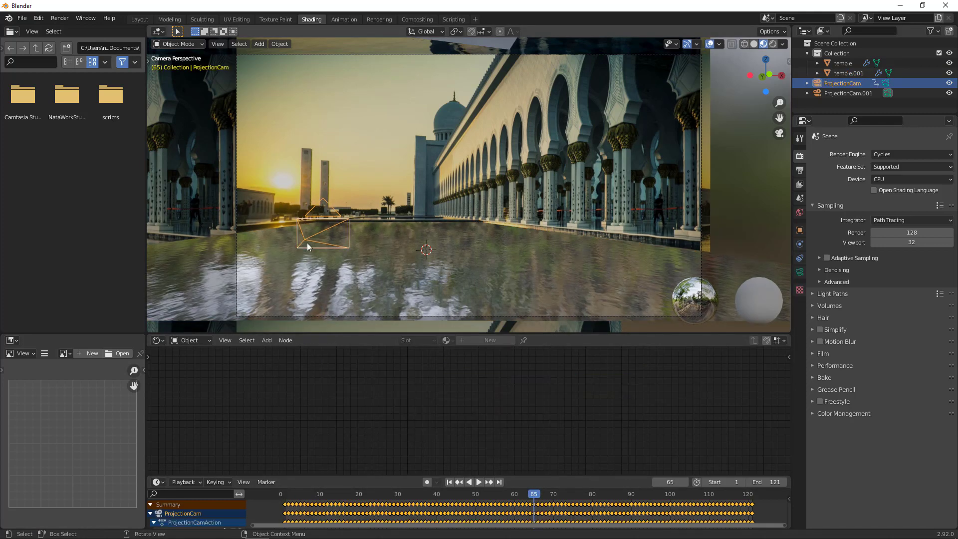
{"action": "left_click", "coordinate": [218, 45]}
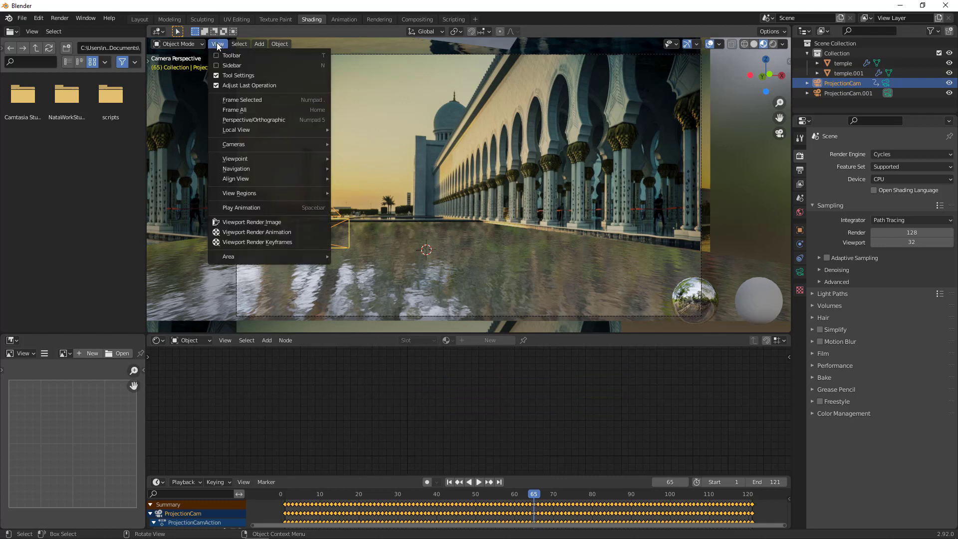
{"action": "mouse_move", "coordinate": [253, 150]}
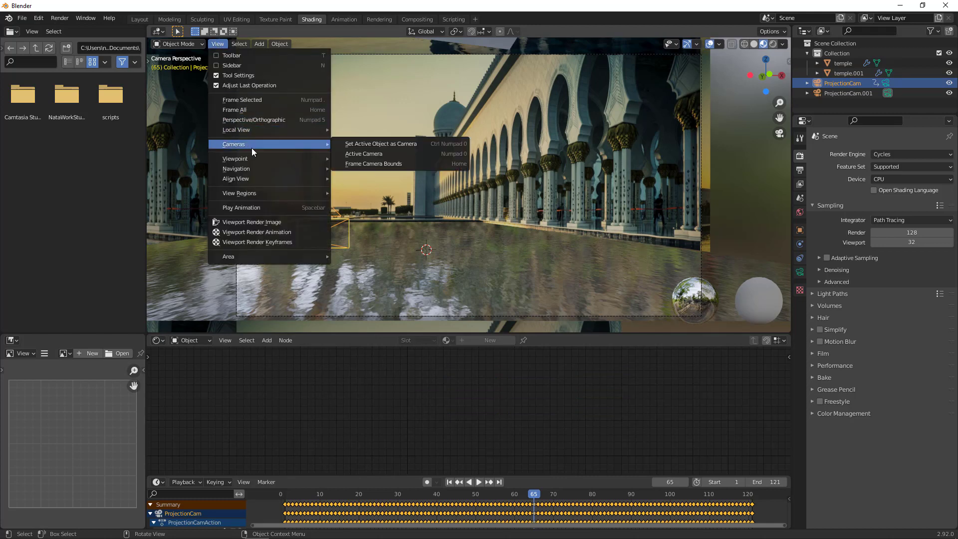
{"action": "left_click", "coordinate": [366, 145]}
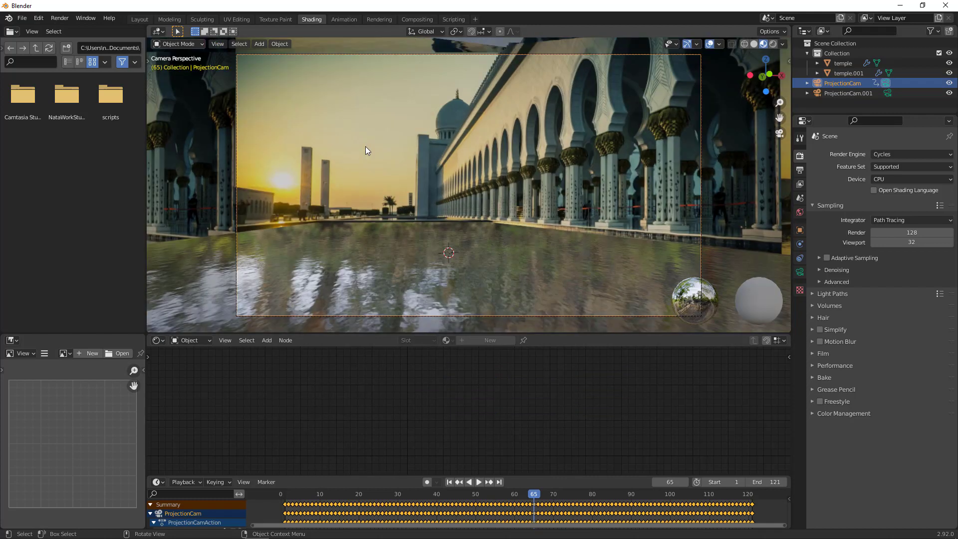
{"action": "left_click", "coordinate": [479, 482]}
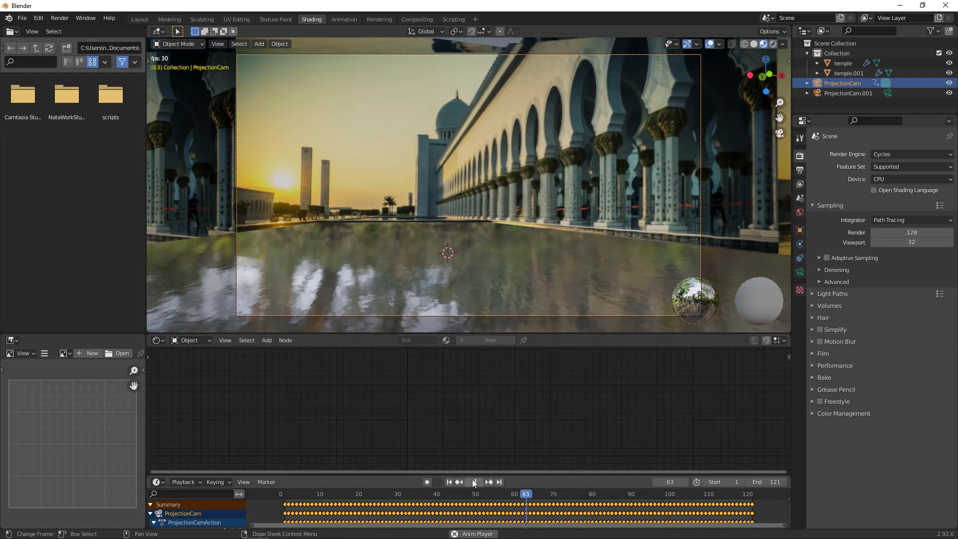
{"action": "left_click", "coordinate": [474, 482]}
{"action": "left_click", "coordinate": [277, 496]}
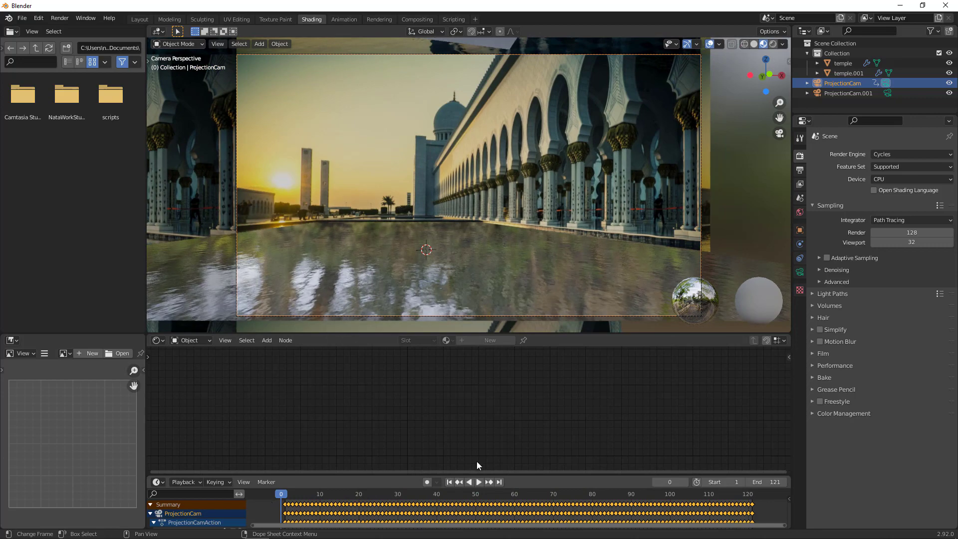
Step: Show the viewport in Rendered shading and render the image at frame 0 to inspect the water
{"action": "left_click", "coordinate": [773, 44]}
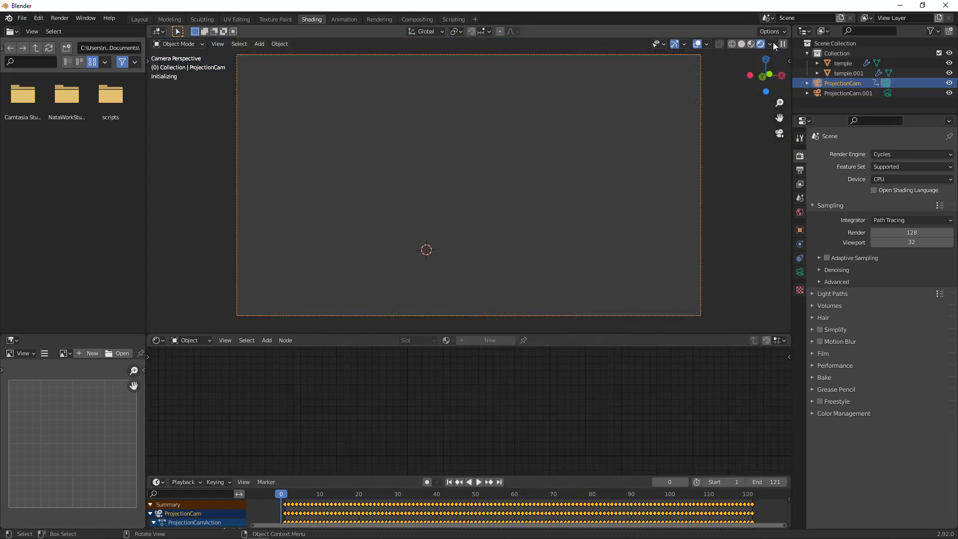
{"action": "key", "text": "F12"}
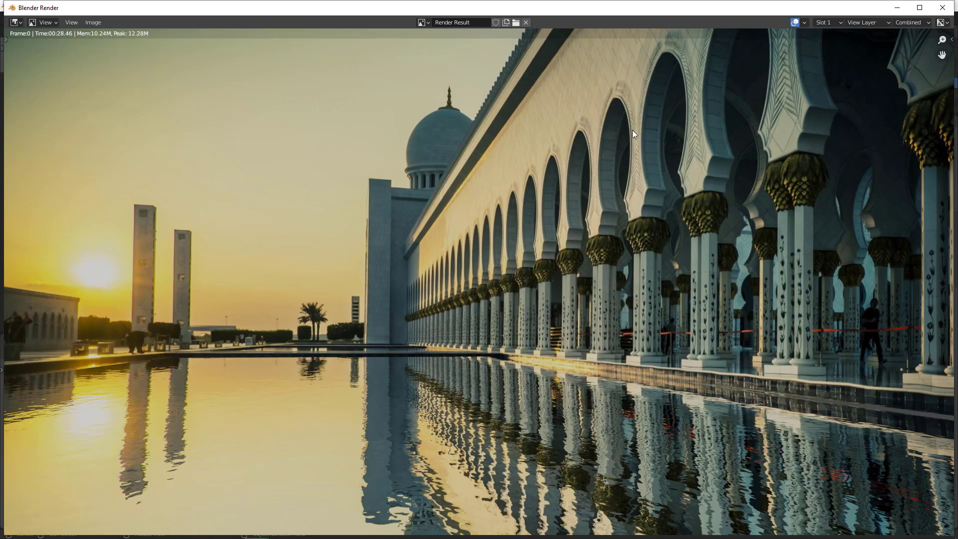
{"action": "left_click", "coordinate": [939, 12]}
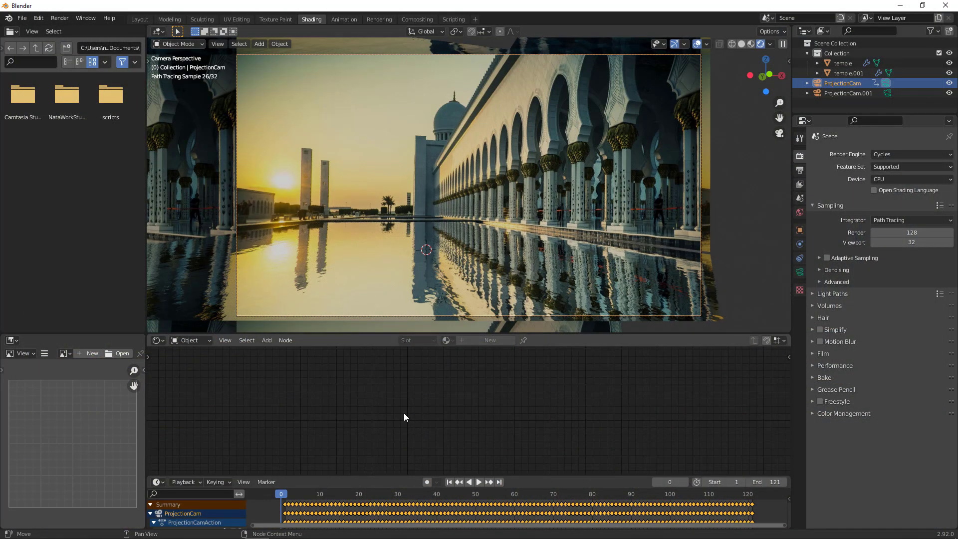
Step: Darken the Glass BSDF color of temple.001's water material to a light grey and render frame 0 again
{"action": "left_click", "coordinate": [394, 299]}
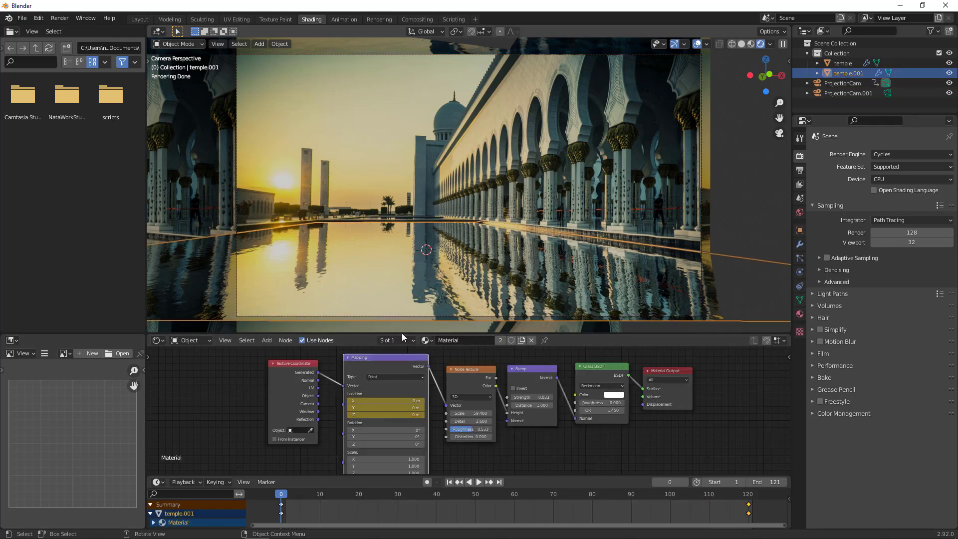
{"action": "left_click", "coordinate": [614, 394]}
{"action": "left_click_drag", "start_coordinate": [665, 295], "coordinate": [666, 304]}
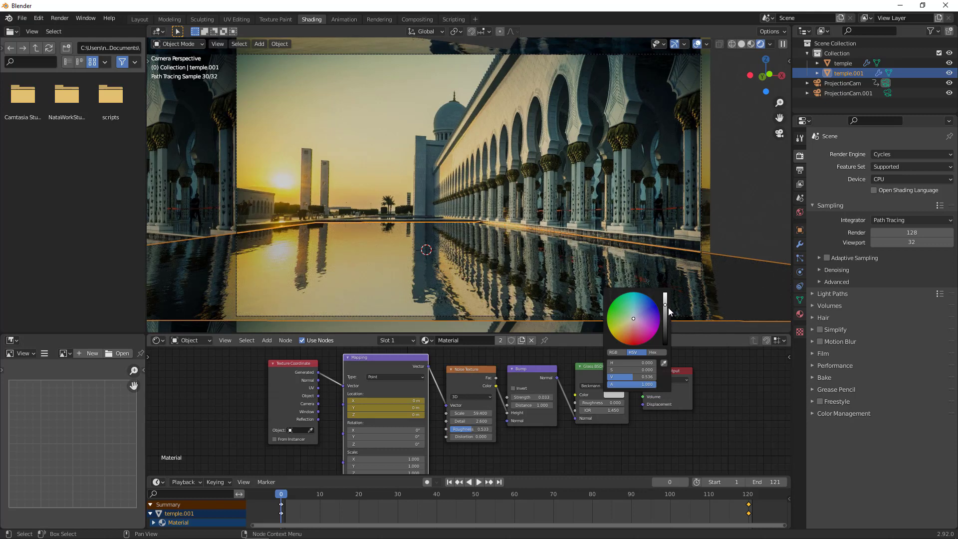
{"action": "left_click_drag", "start_coordinate": [670, 309], "coordinate": [666, 305]}
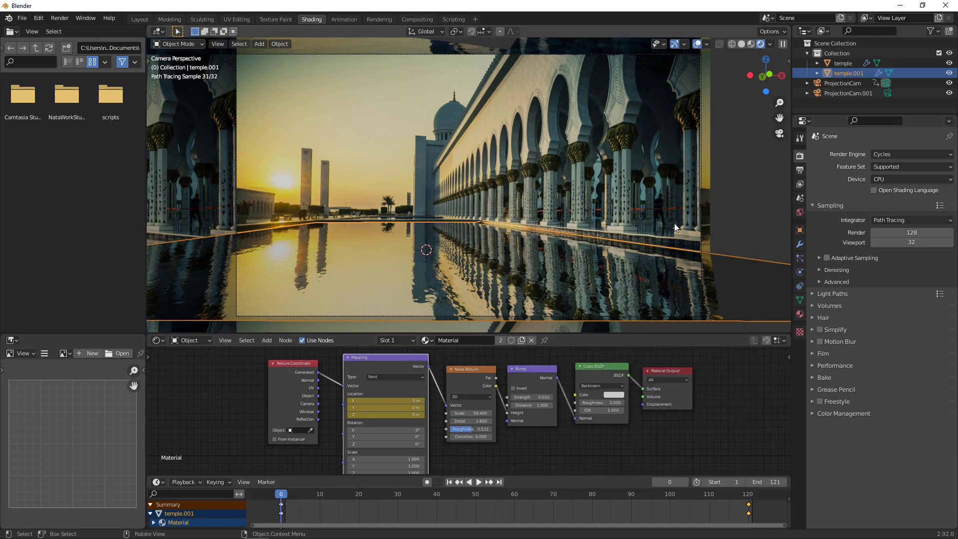
{"action": "key", "text": "F12"}
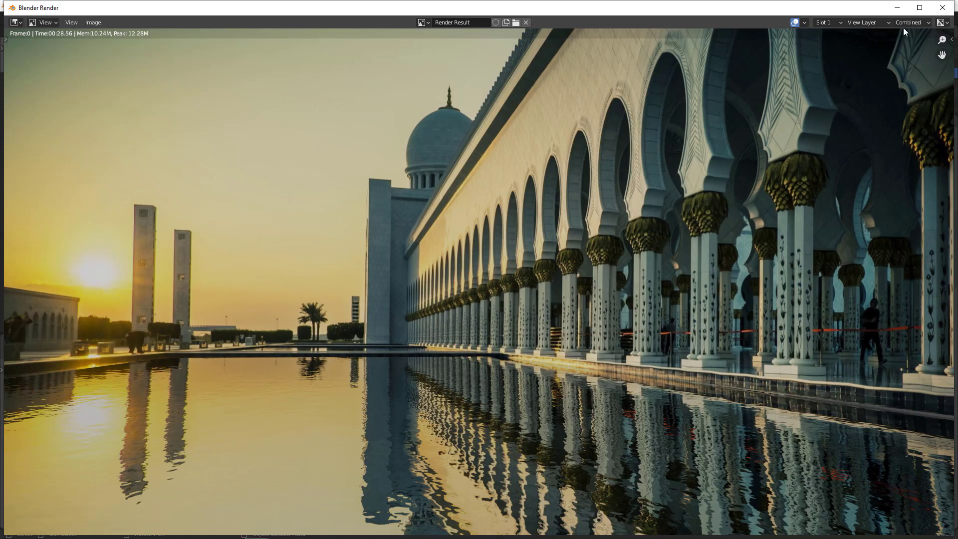
{"action": "left_click", "coordinate": [942, 8]}
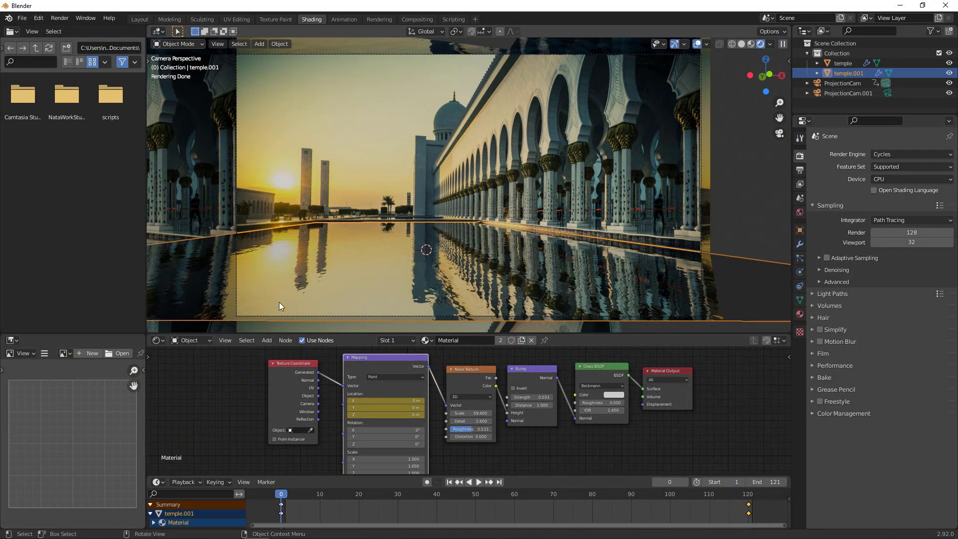
Step: Hide the temple object from camera rays in its ray visibility settings so only the water plane renders directly
{"action": "left_click", "coordinate": [363, 292]}
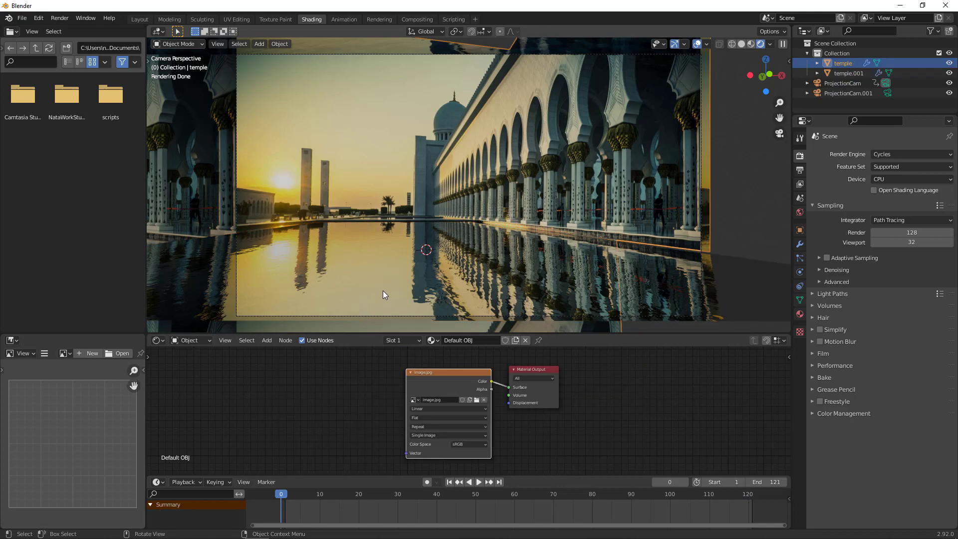
{"action": "left_click", "coordinate": [800, 230]}
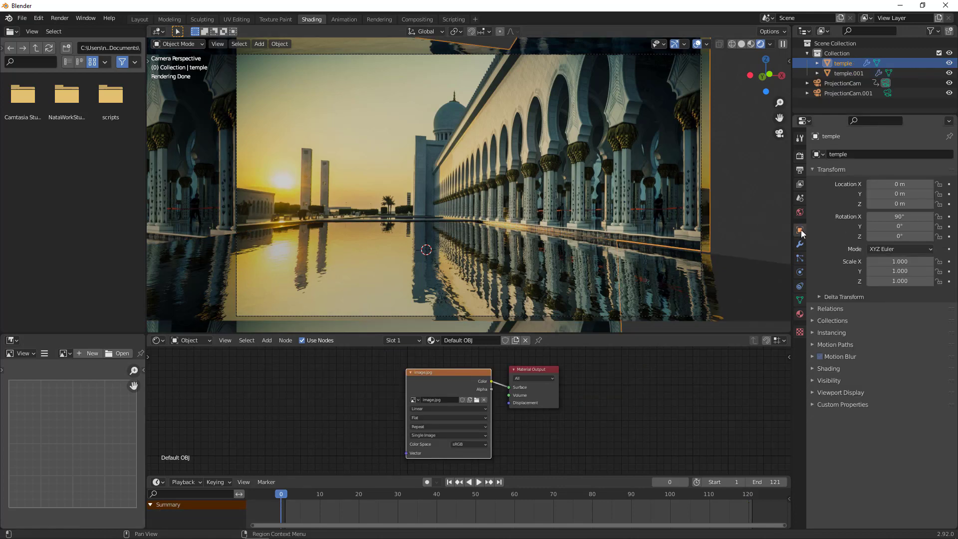
{"action": "left_click", "coordinate": [813, 381]}
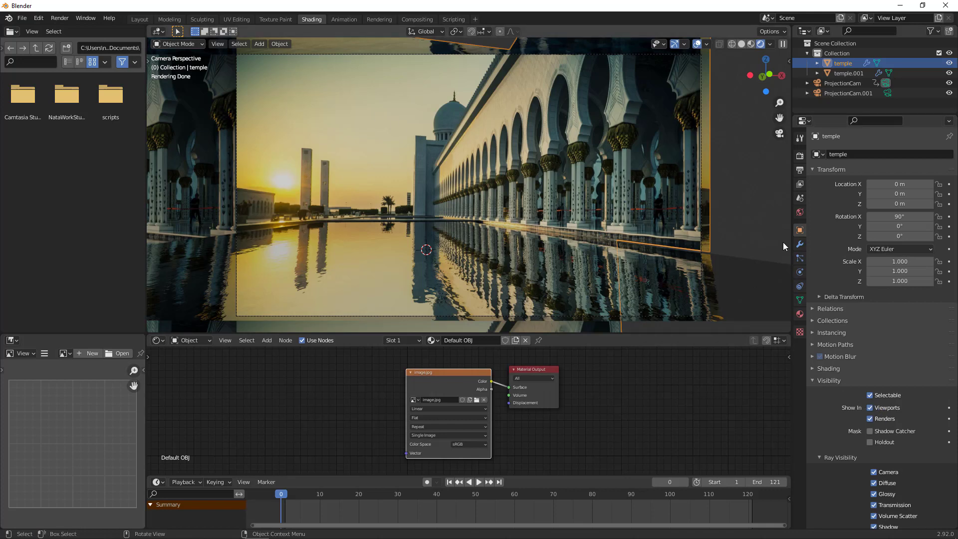
{"action": "left_click", "coordinate": [874, 472]}
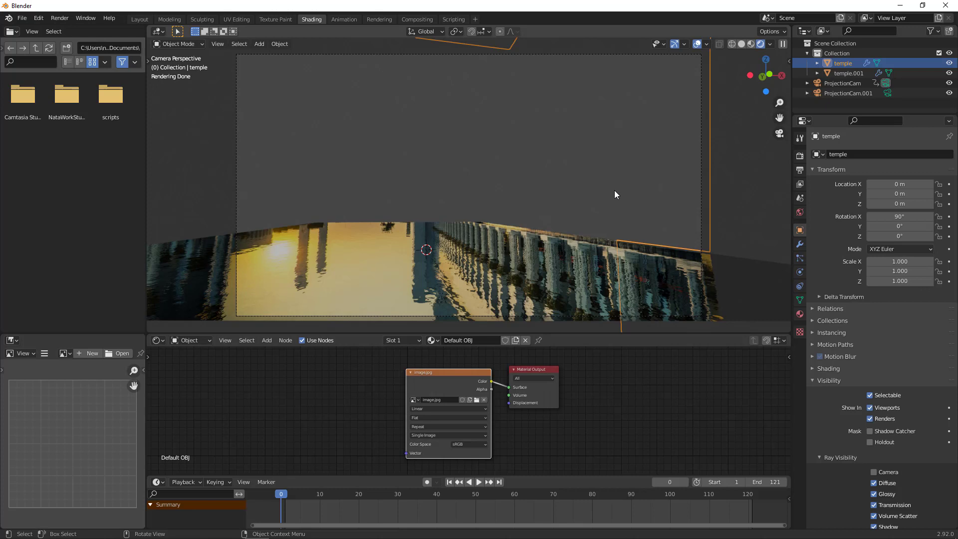
Step: Choose PNG as the file format in the scene's render output settings
{"action": "left_click", "coordinate": [800, 170]}
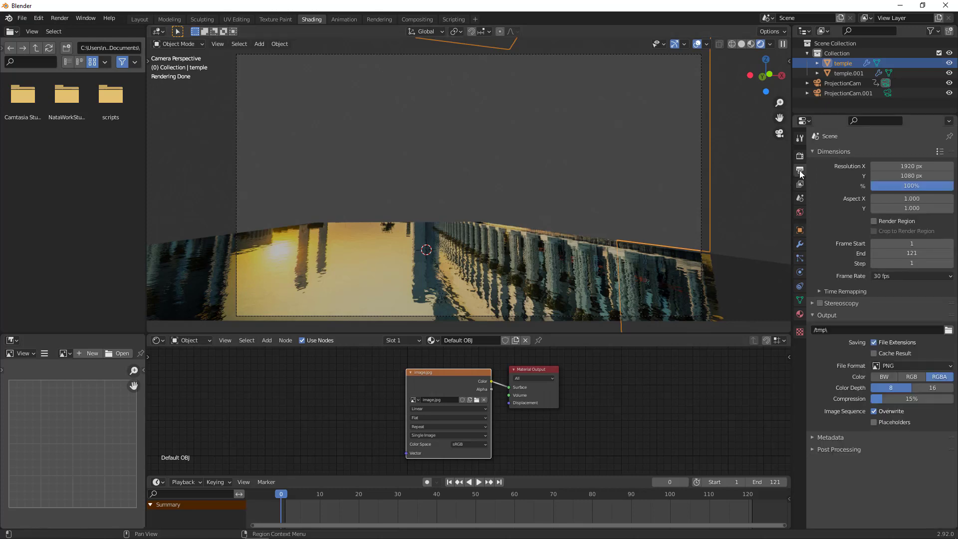
{"action": "left_click", "coordinate": [888, 364]}
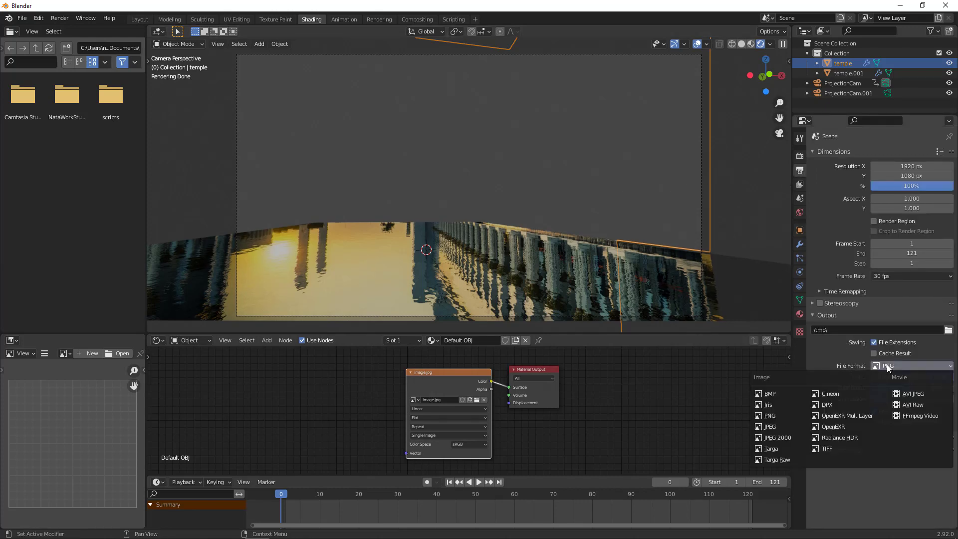
{"action": "left_click", "coordinate": [777, 416]}
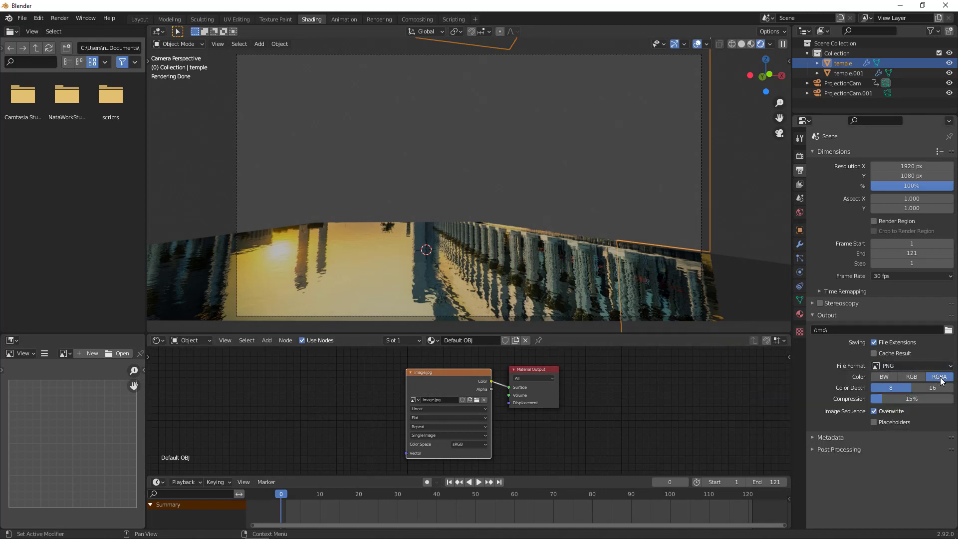
Step: Enable a transparent Film background in the Cycles render settings and render the current frame
{"action": "left_click", "coordinate": [801, 157]}
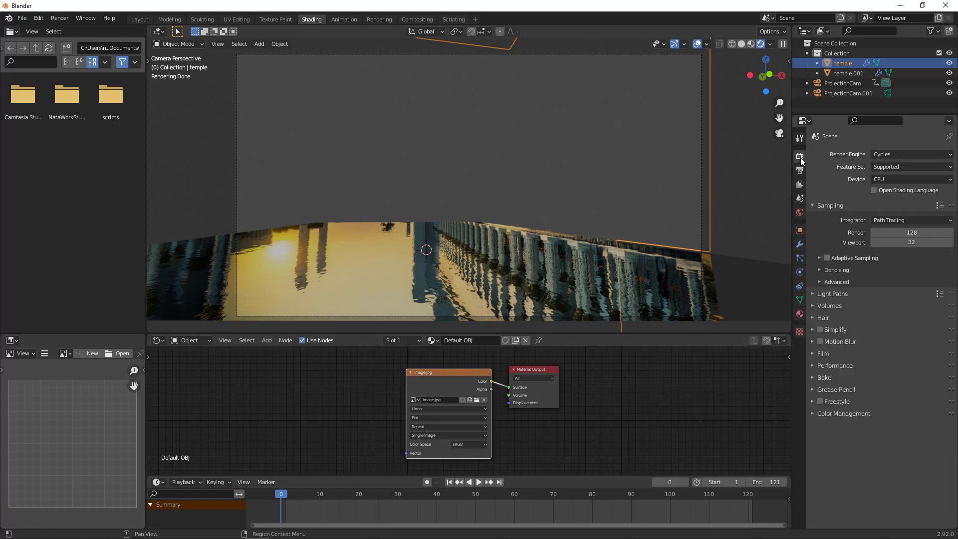
{"action": "left_click", "coordinate": [814, 354]}
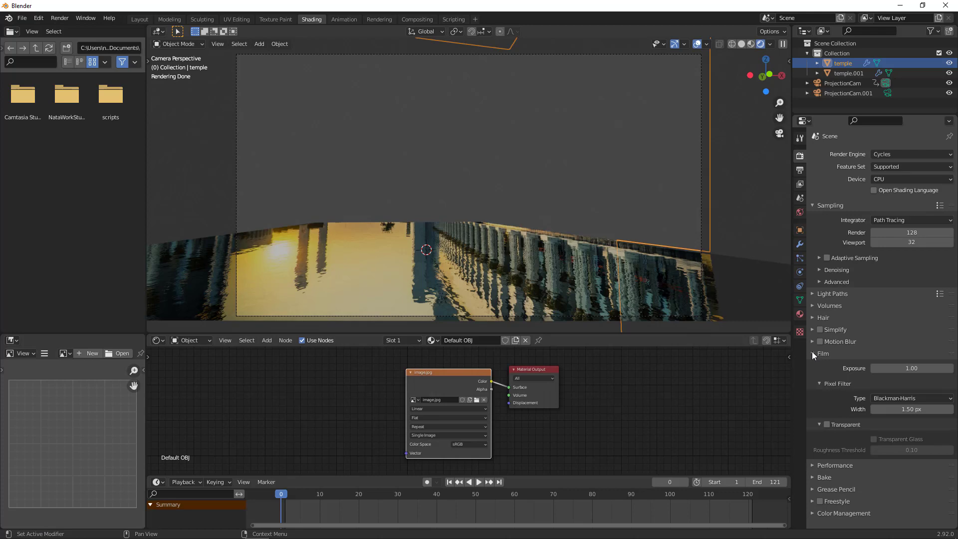
{"action": "left_click", "coordinate": [832, 423]}
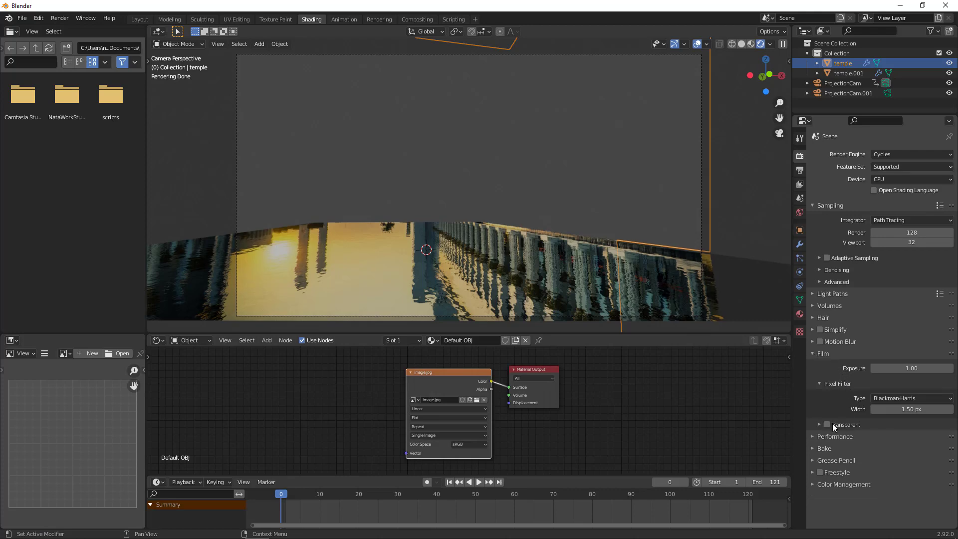
{"action": "left_click", "coordinate": [827, 424]}
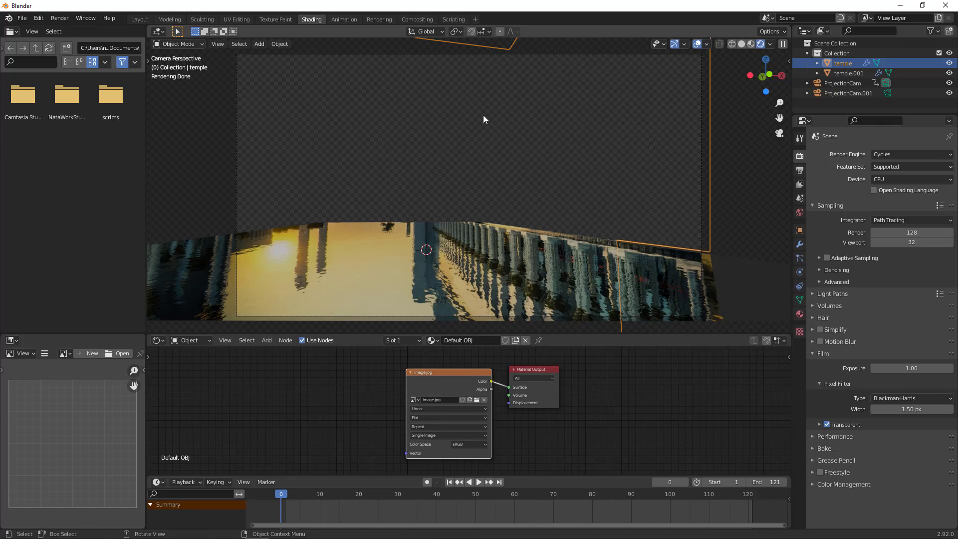
{"action": "key", "text": "F12"}
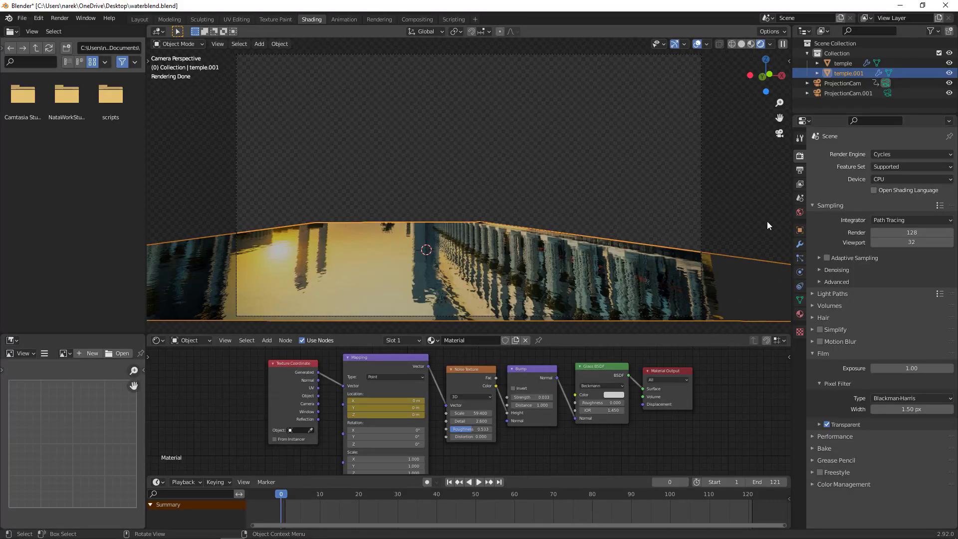
Step: Browse for the output location and create a new folder named render inside the temple folder
{"action": "left_click", "coordinate": [800, 170]}
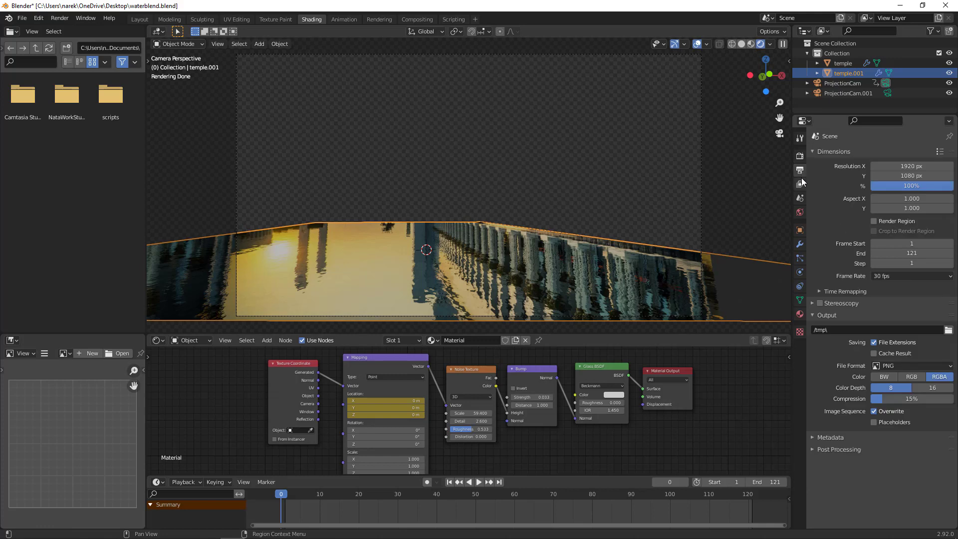
{"action": "left_click", "coordinate": [948, 330]}
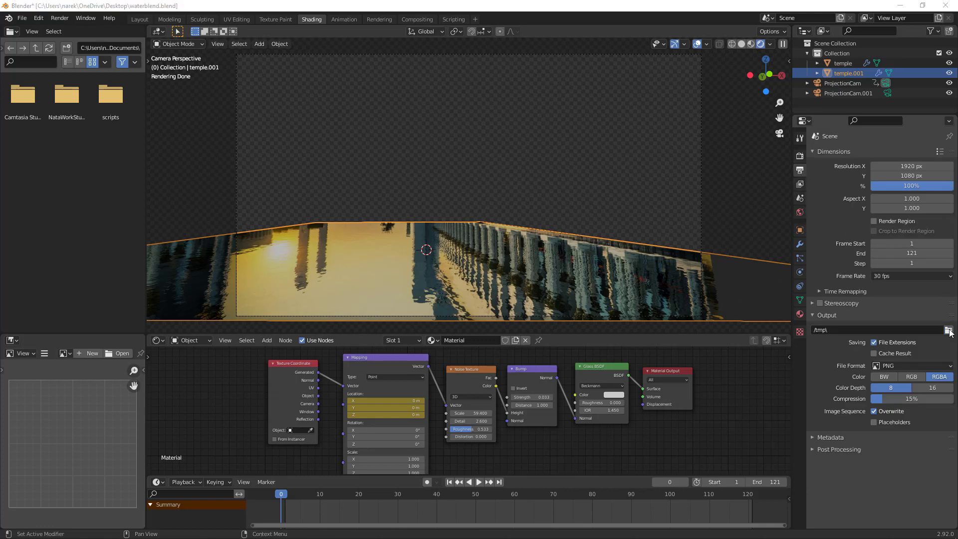
{"action": "double_click", "coordinate": [366, 226]}
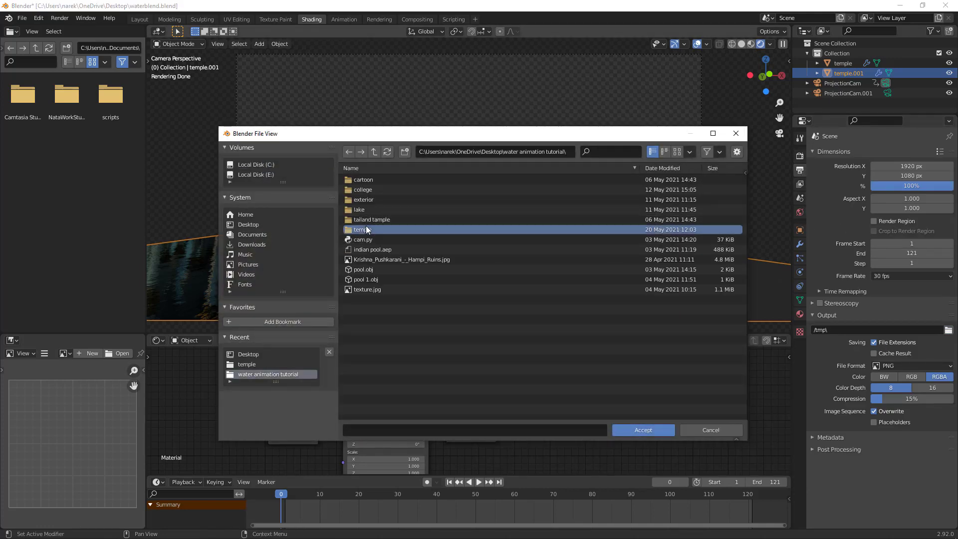
{"action": "right_click", "coordinate": [379, 265]}
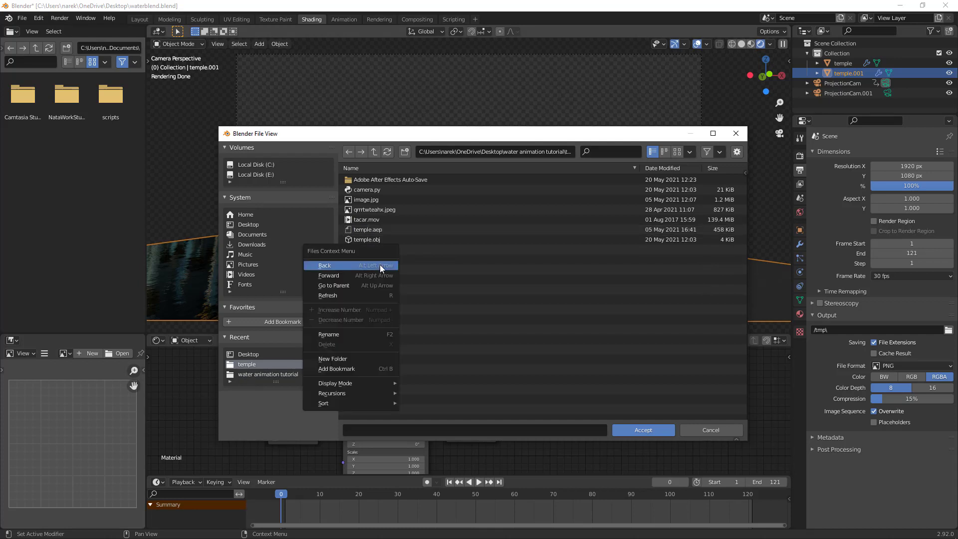
{"action": "left_click", "coordinate": [355, 359]}
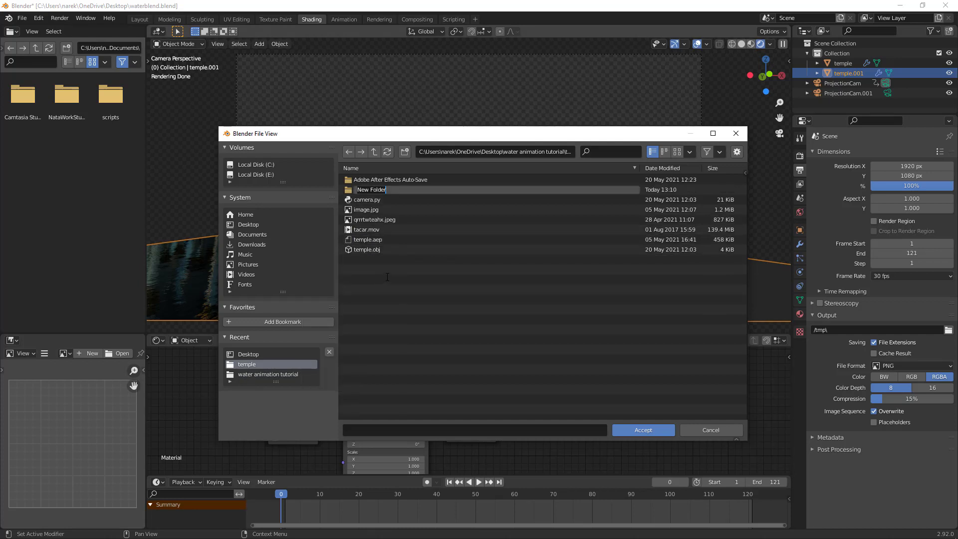
{"action": "type", "text": "render"}
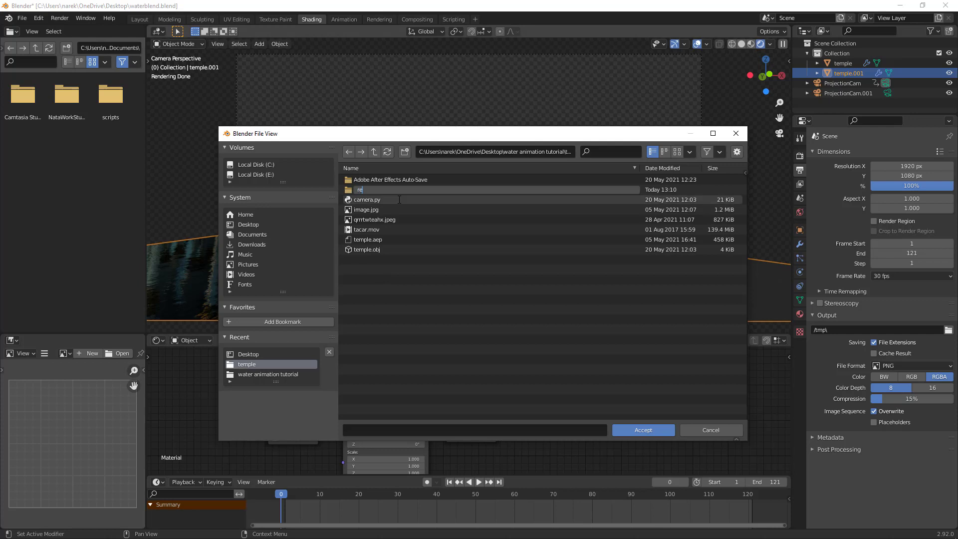
{"action": "key", "text": "Return"}
Step: Set the output path to the render folder with the file name water and render the animation
{"action": "double_click", "coordinate": [348, 190]}
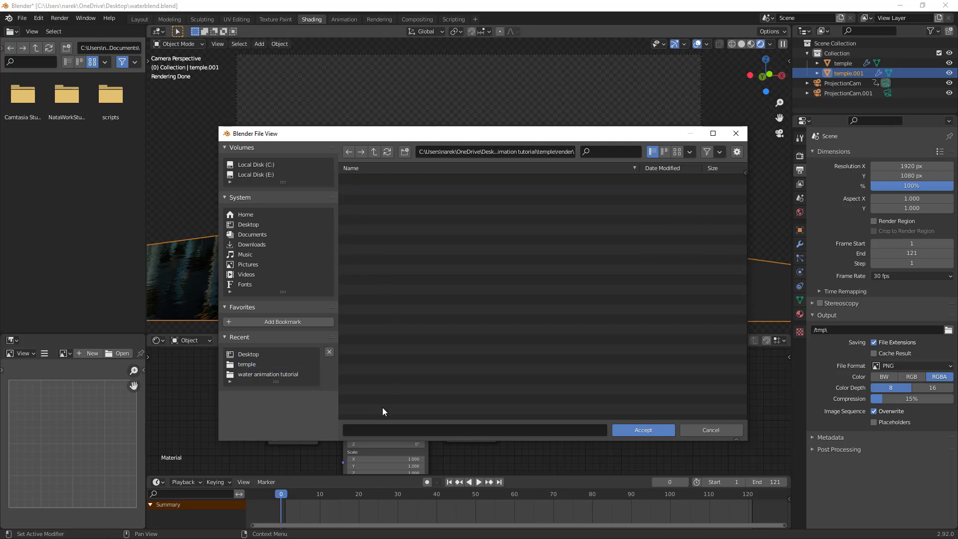
{"action": "left_click", "coordinate": [376, 425]}
{"action": "type", "text": "water"}
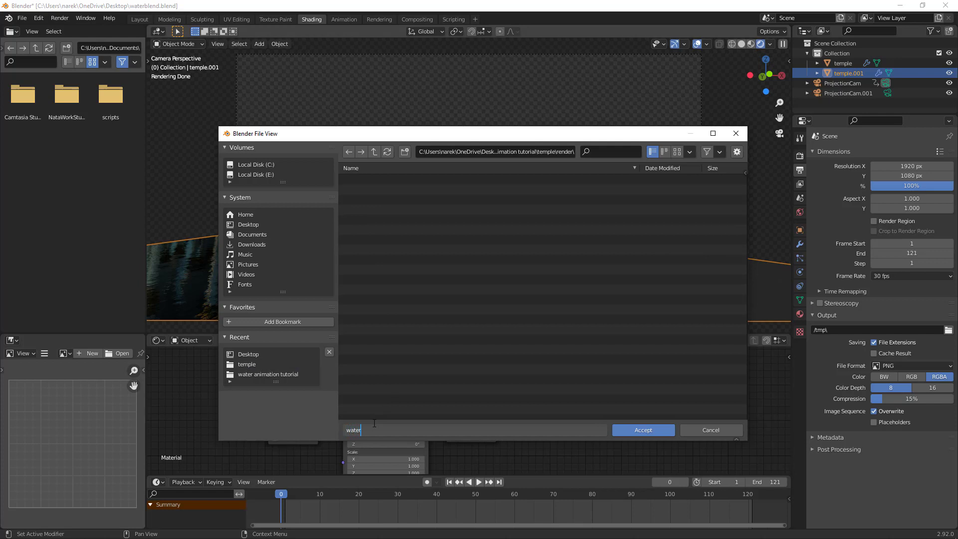
{"action": "left_click", "coordinate": [644, 430]}
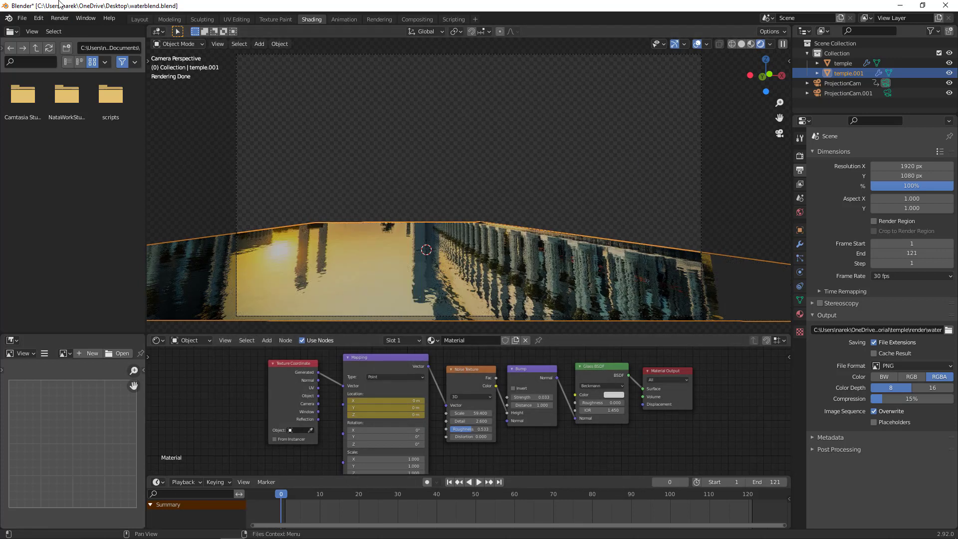
{"action": "left_click", "coordinate": [59, 18]}
{"action": "left_click", "coordinate": [71, 39]}
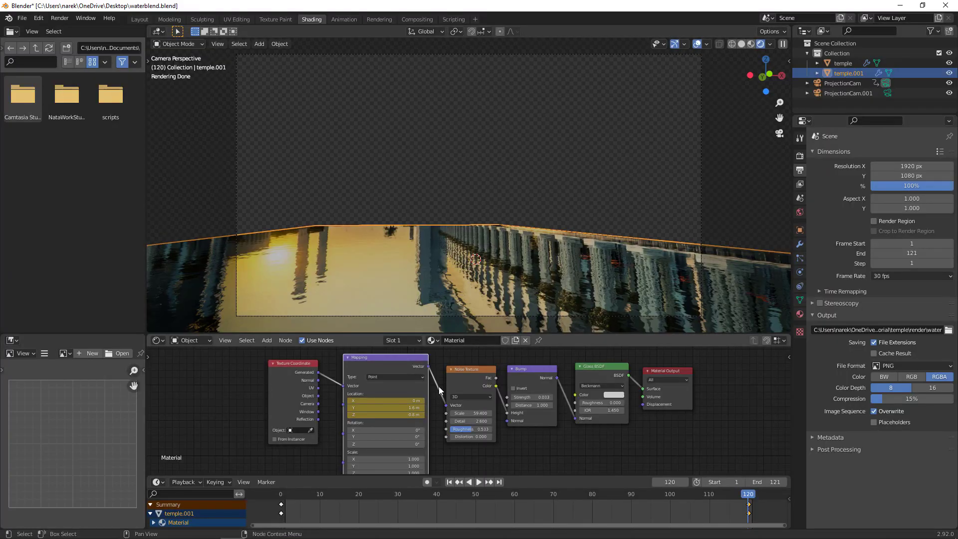
Step: At frame 120, reduce the Mapping node's Location Y to 0.1 m and lower its Location Z to slow the ripples
{"action": "left_click", "coordinate": [415, 407]}
{"action": "left_click", "coordinate": [350, 408]}
{"action": "left_click", "coordinate": [395, 414]}
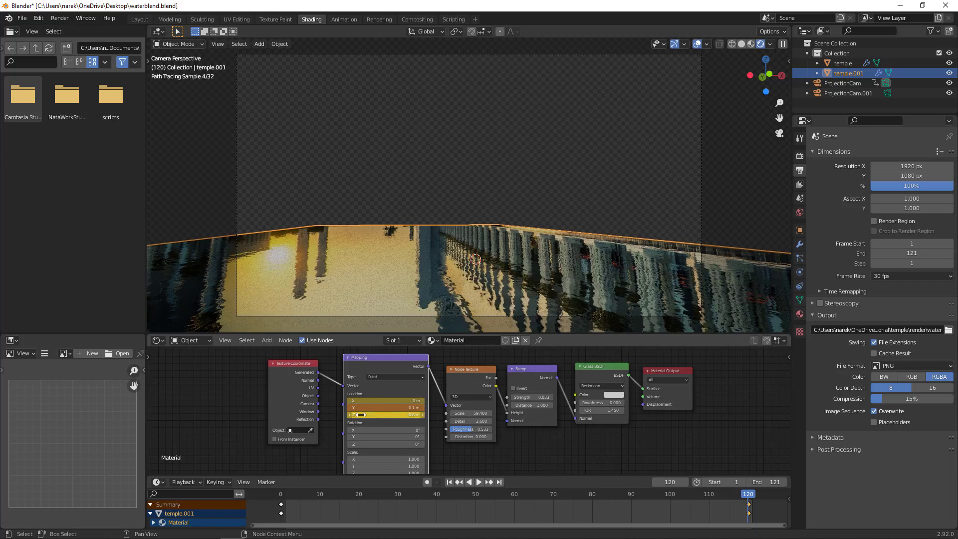
{"action": "left_click", "coordinate": [401, 415]}
{"action": "left_click", "coordinate": [353, 415]}
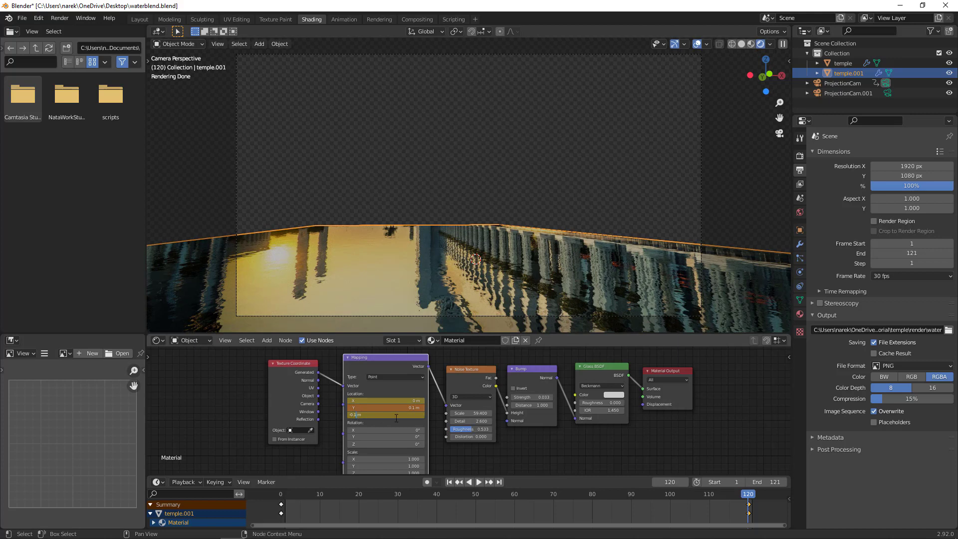
{"action": "key", "text": "Return"}
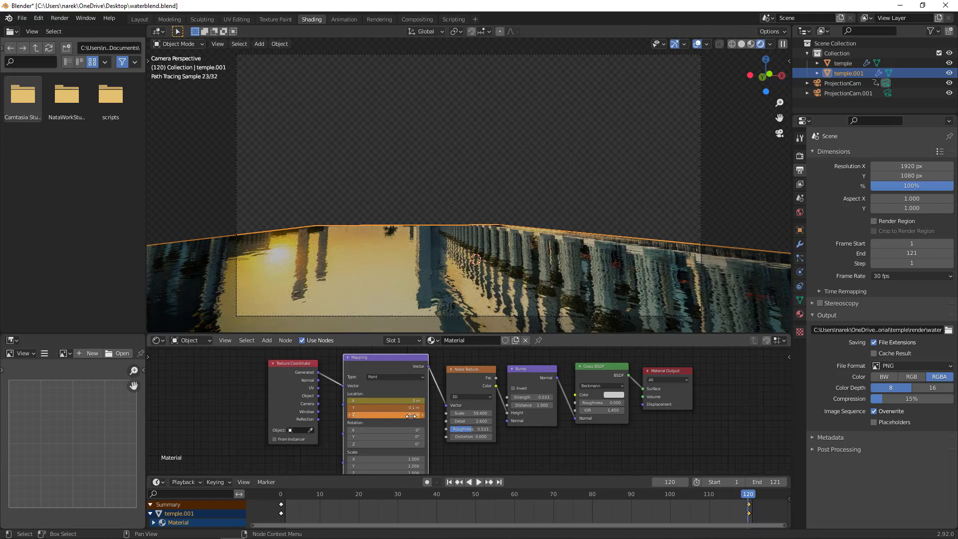
Step: Replace the Mapping node's Location Y and Z keyframes at frame 120 and render the animation again
{"action": "right_click", "coordinate": [407, 409]}
{"action": "left_click", "coordinate": [374, 350]}
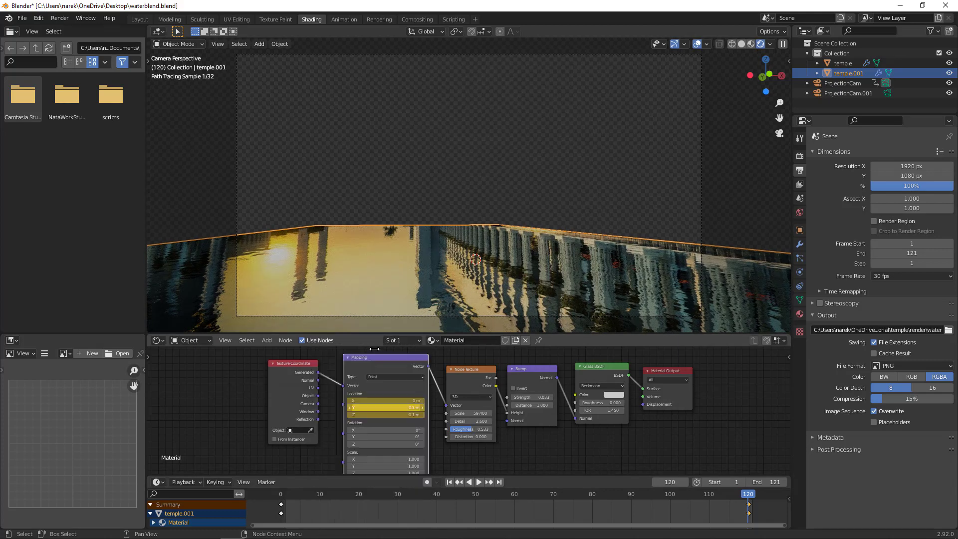
{"action": "right_click", "coordinate": [394, 415]}
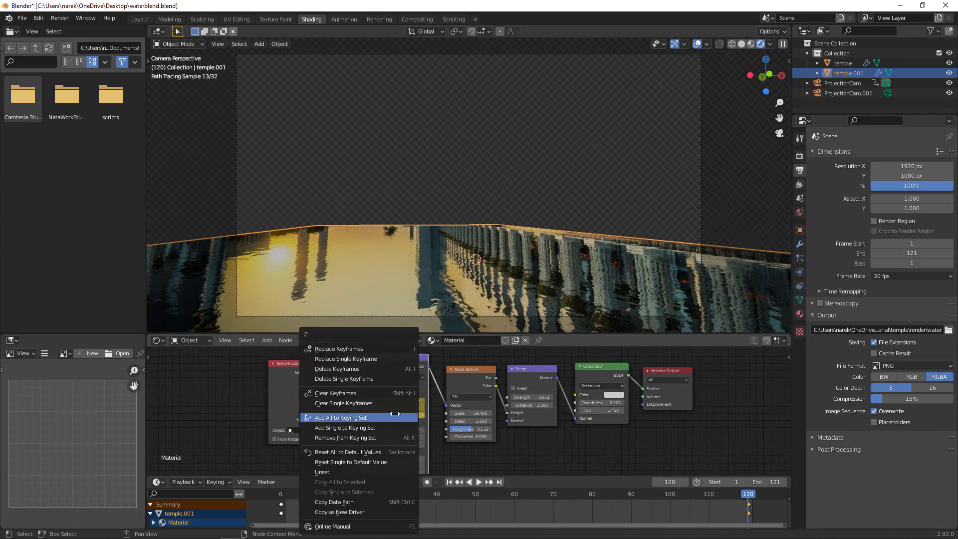
{"action": "left_click", "coordinate": [371, 349]}
{"action": "mouse_move", "coordinate": [750, 495]}
{"action": "left_mouse_down"}
{"action": "mouse_move", "coordinate": [523, 510]}
{"action": "mouse_move", "coordinate": [748, 504]}
{"action": "left_mouse_up"}
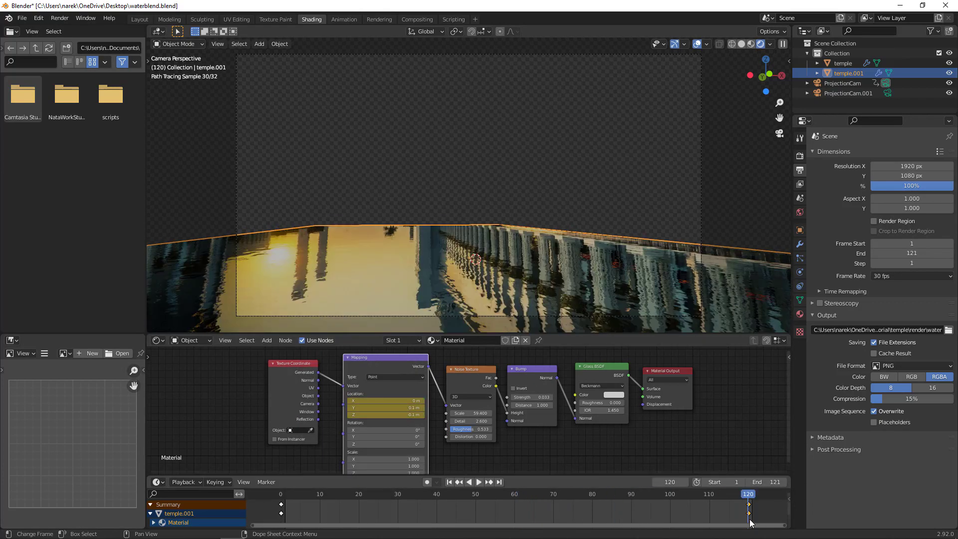
{"action": "left_click", "coordinate": [60, 18]}
{"action": "left_click", "coordinate": [72, 41]}
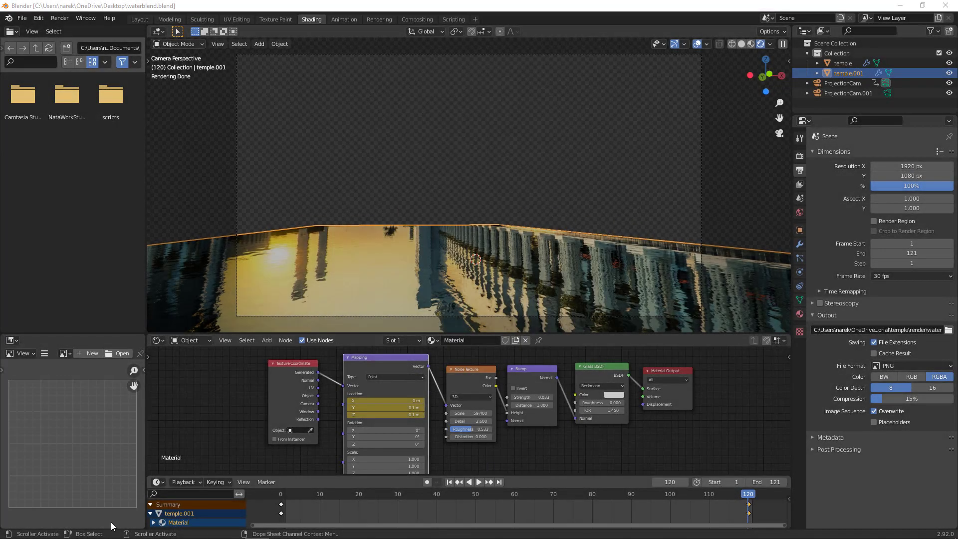
Step: Switch to After Effects and import the render folder's images starting at water0001 as a PNG sequence
{"action": "left_click", "coordinate": [181, 532]}
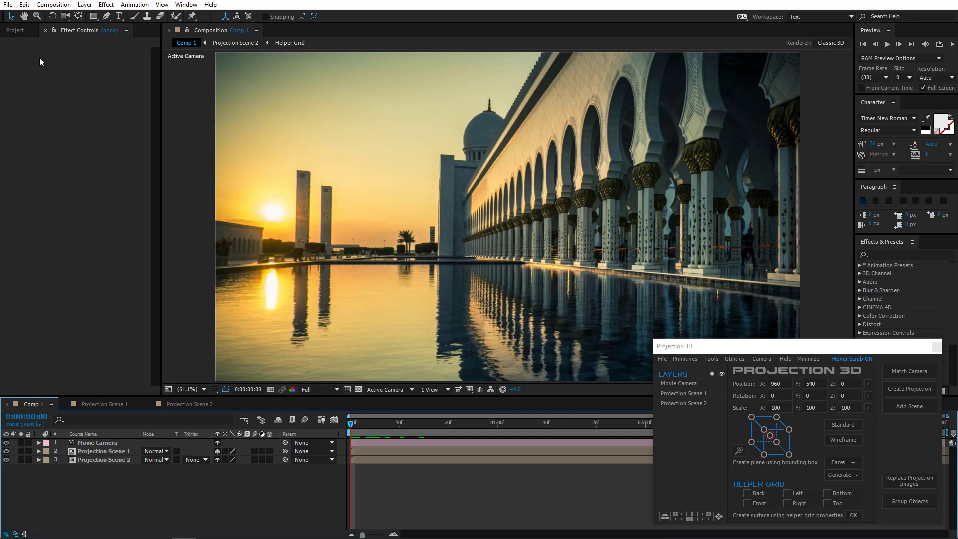
{"action": "left_click", "coordinate": [15, 30]}
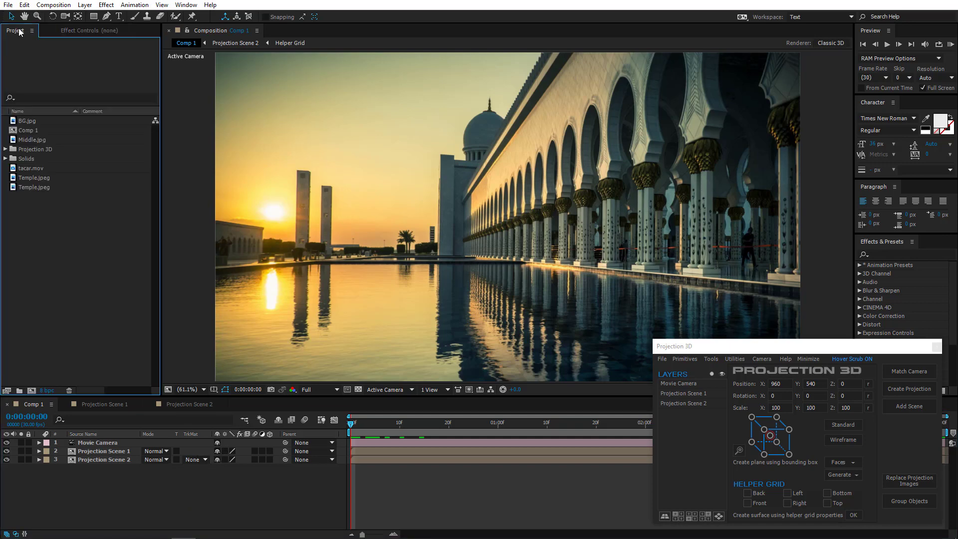
{"action": "double_click", "coordinate": [43, 235]}
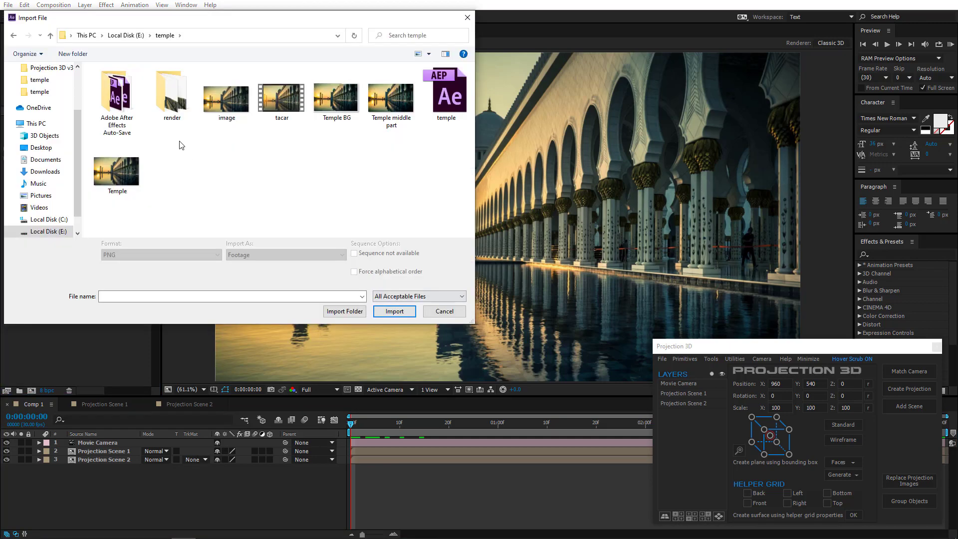
{"action": "double_click", "coordinate": [171, 97]}
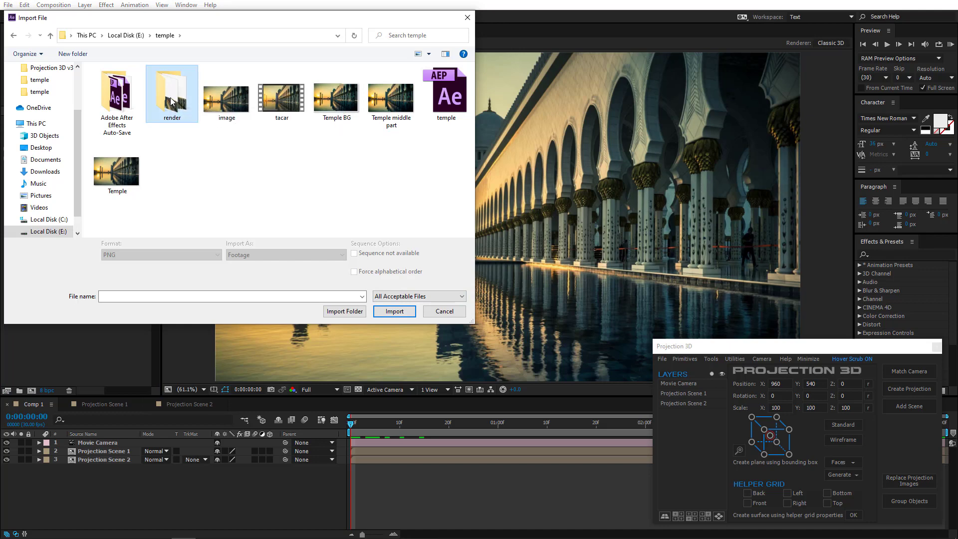
{"action": "left_click", "coordinate": [116, 100]}
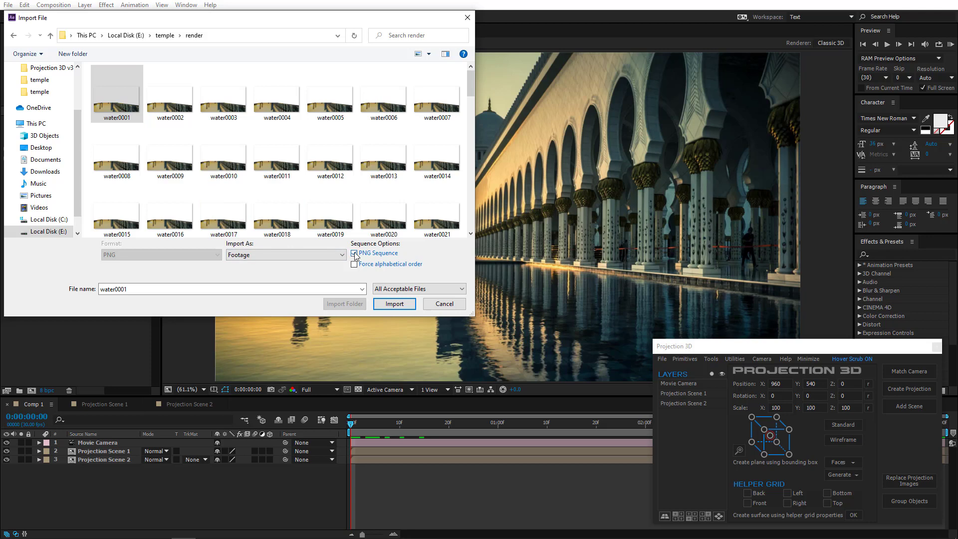
{"action": "left_click", "coordinate": [395, 304]}
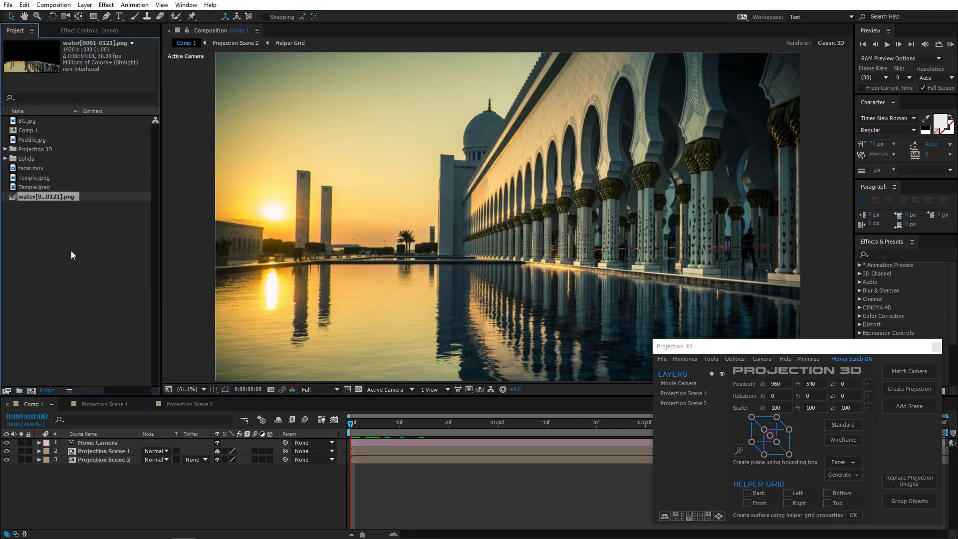
Step: Add the water PNG sequence to Comp 1 directly below Movie Camera and play a RAM preview without full screen
{"action": "left_click_drag", "start_coordinate": [52, 197], "coordinate": [112, 444]}
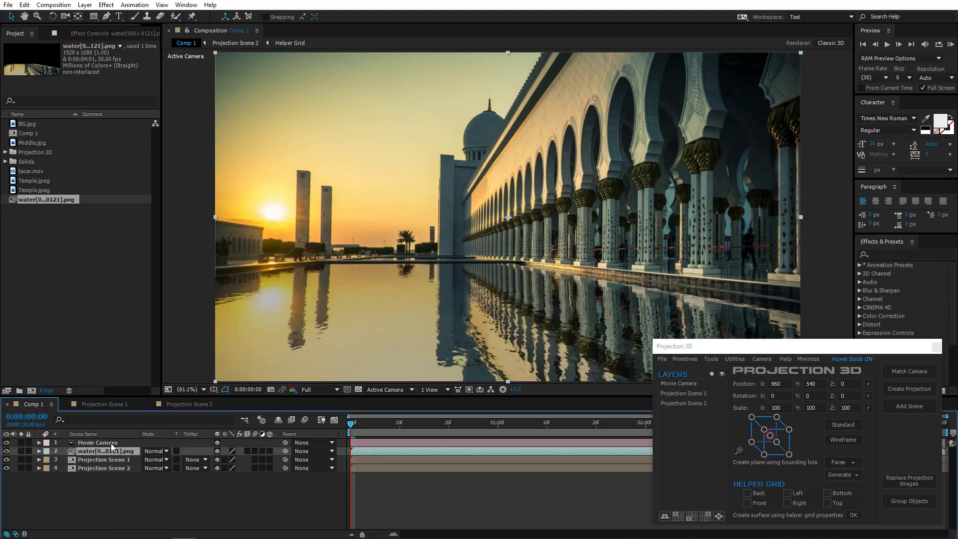
{"action": "left_click_drag", "start_coordinate": [353, 285], "coordinate": [320, 280]}
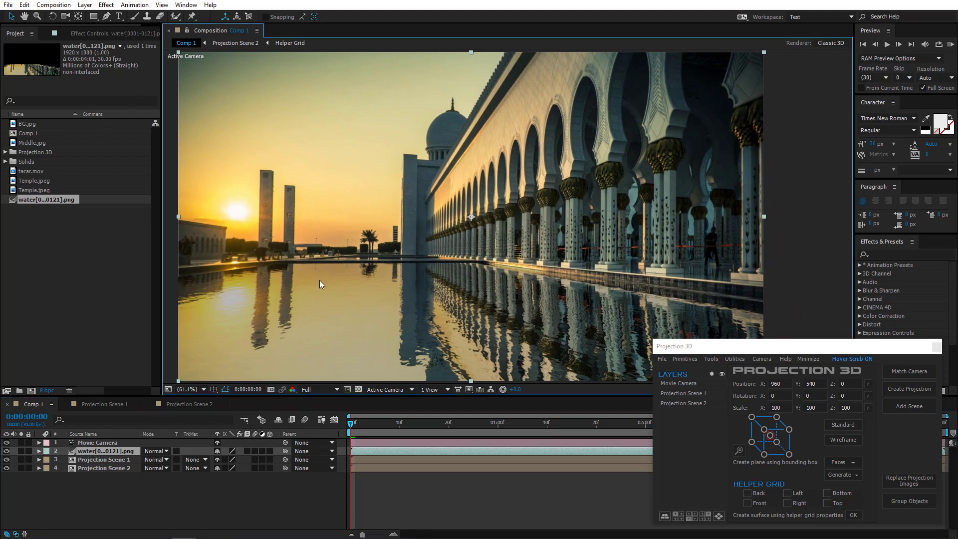
{"action": "left_click", "coordinate": [920, 90]}
{"action": "left_click", "coordinate": [951, 44]}
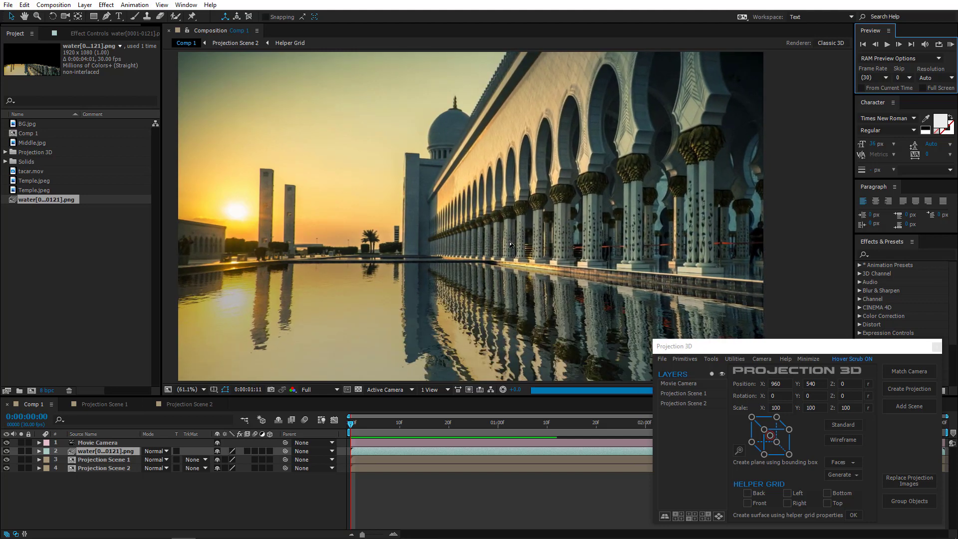
Step: Collapse the Projection 3D window and preview Comp 1 with the water sequence in full screen
{"action": "left_click", "coordinate": [808, 359]}
{"action": "left_click", "coordinate": [950, 46]}
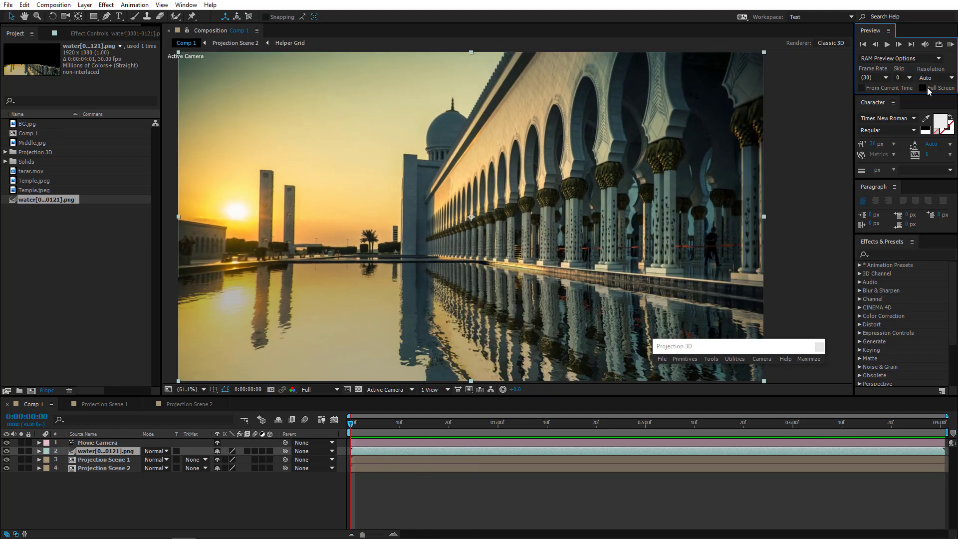
{"action": "left_click", "coordinate": [951, 45]}
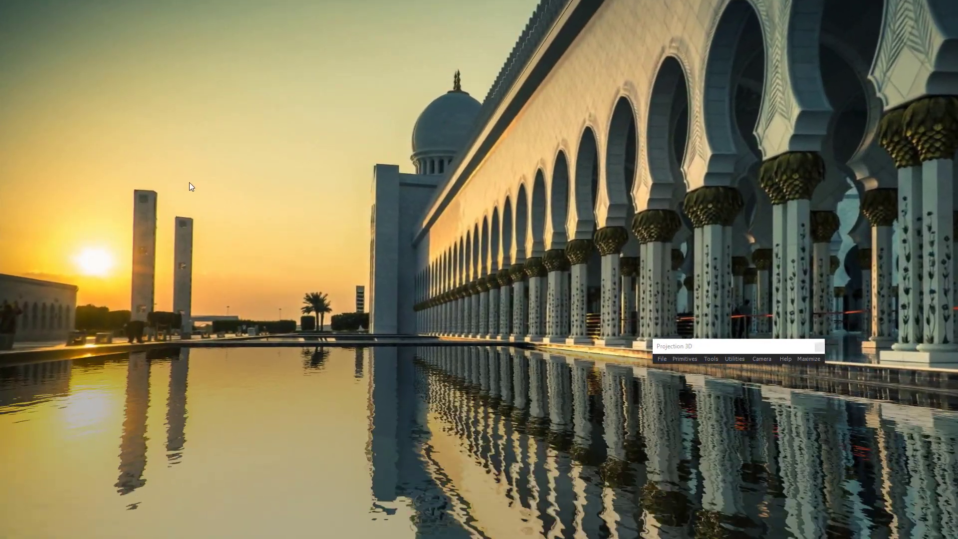
{"action": "key", "text": "space"}
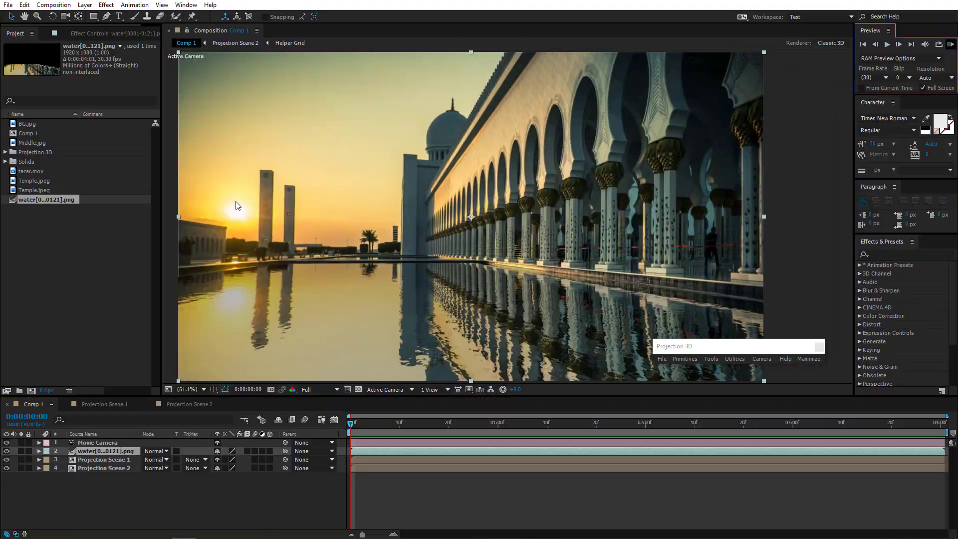
{"action": "left_click", "coordinate": [114, 292]}
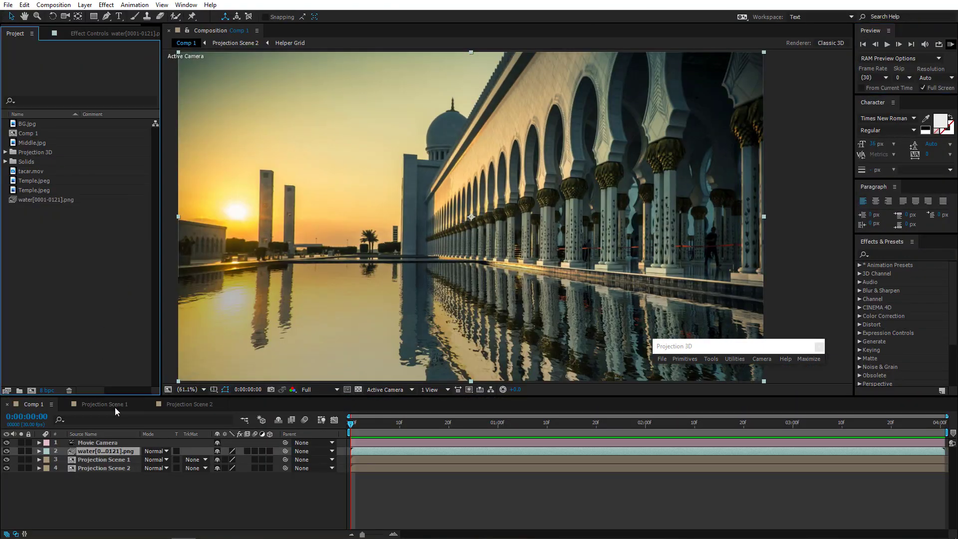
Step: Add a new Projection 3D scene to Comp 1 and place it below Projection Scene 2 in the layer stack
{"action": "left_click", "coordinate": [109, 469]}
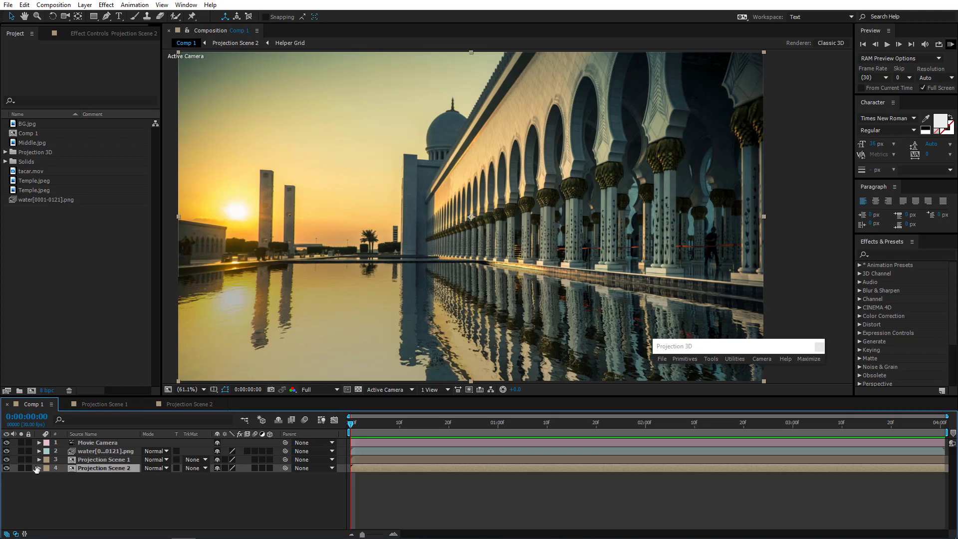
{"action": "left_click", "coordinate": [816, 359]}
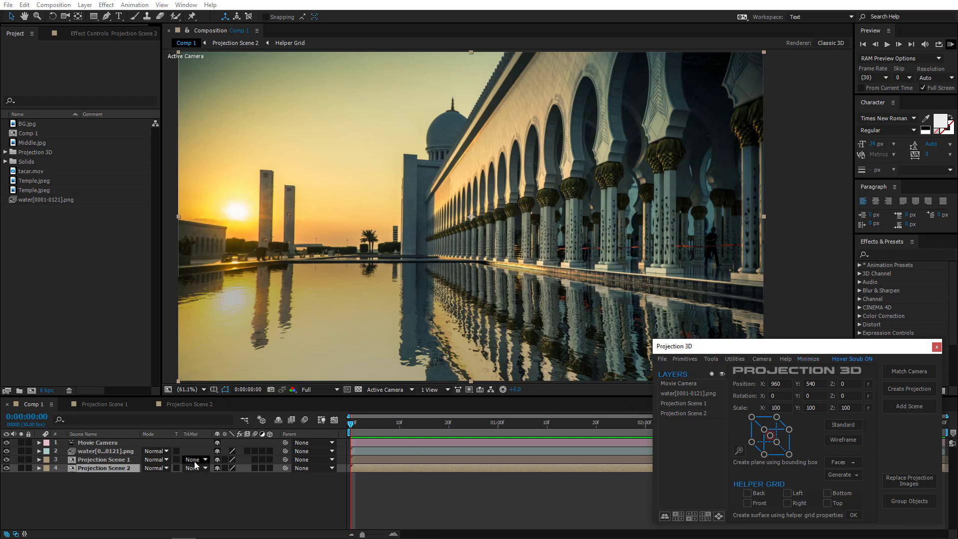
{"action": "left_click", "coordinate": [113, 459]}
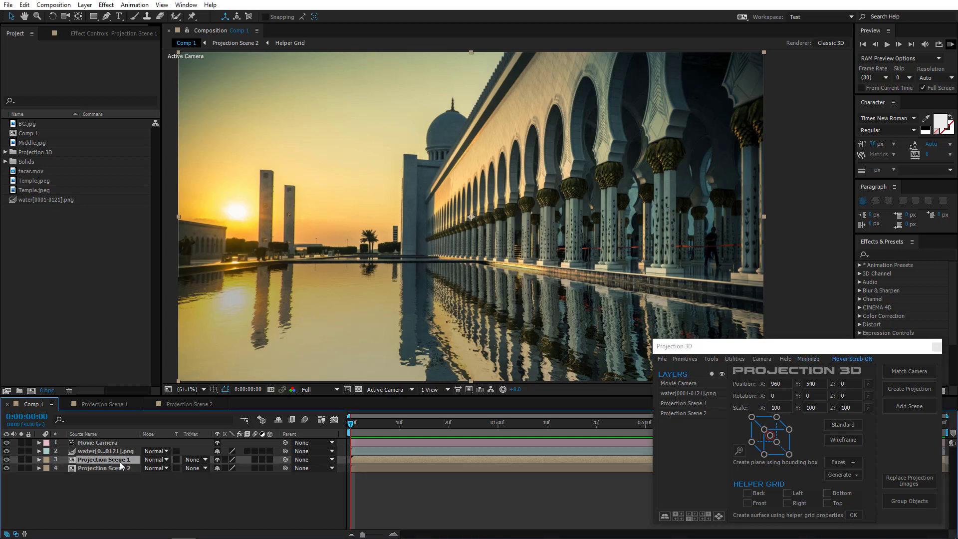
{"action": "left_click", "coordinate": [909, 406]}
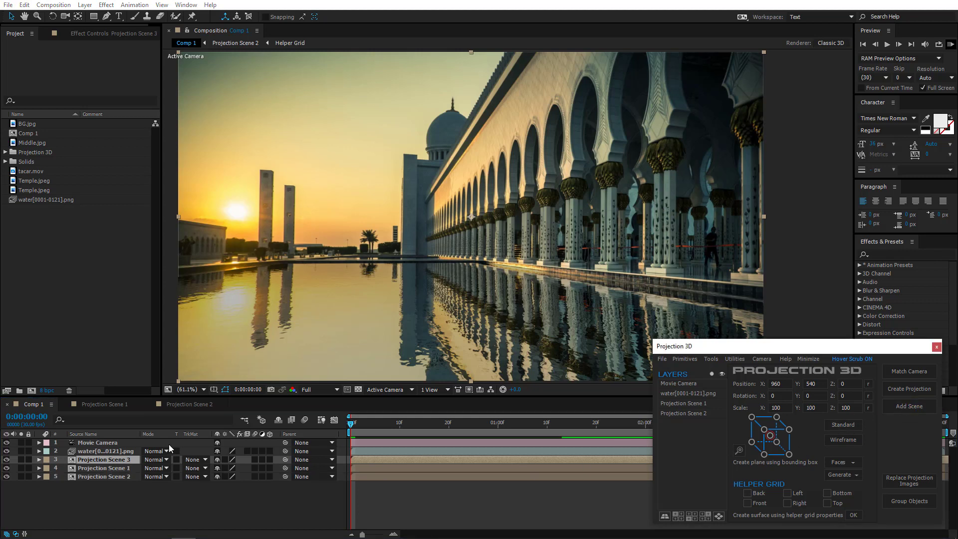
{"action": "left_click_drag", "start_coordinate": [123, 460], "coordinate": [128, 491]}
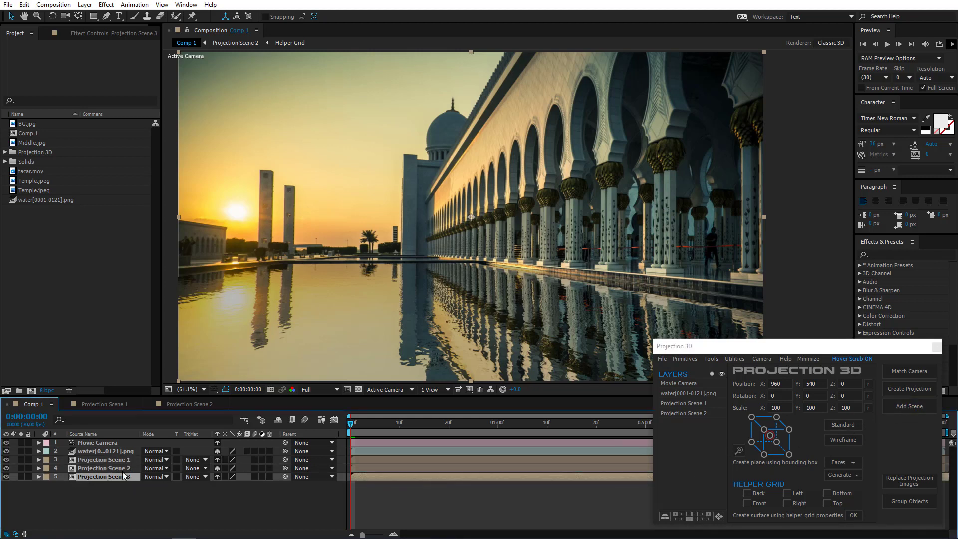
Step: Move the two Bottom layers and the large background plane from Projection Scene 2 into Projection Scene 3
{"action": "left_click", "coordinate": [123, 468]}
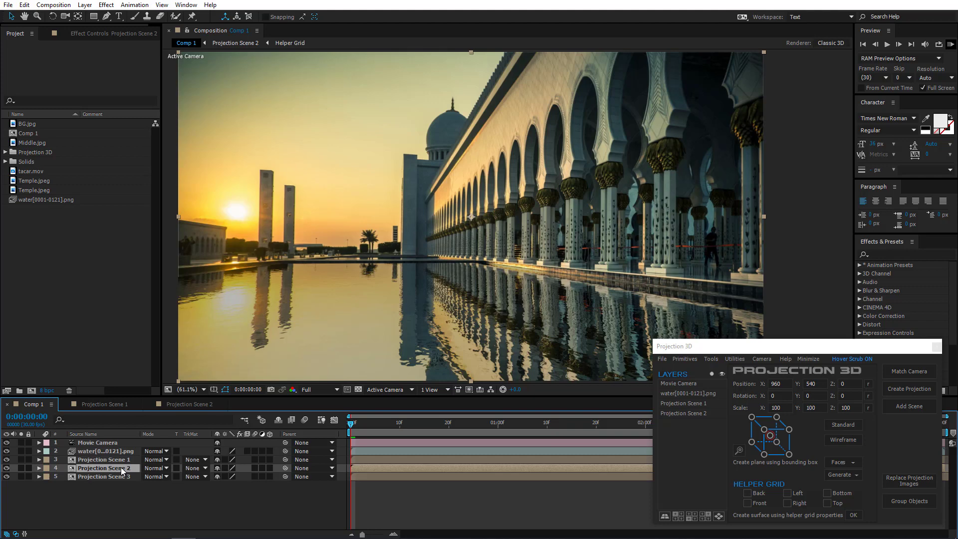
{"action": "double_click", "coordinate": [121, 469]}
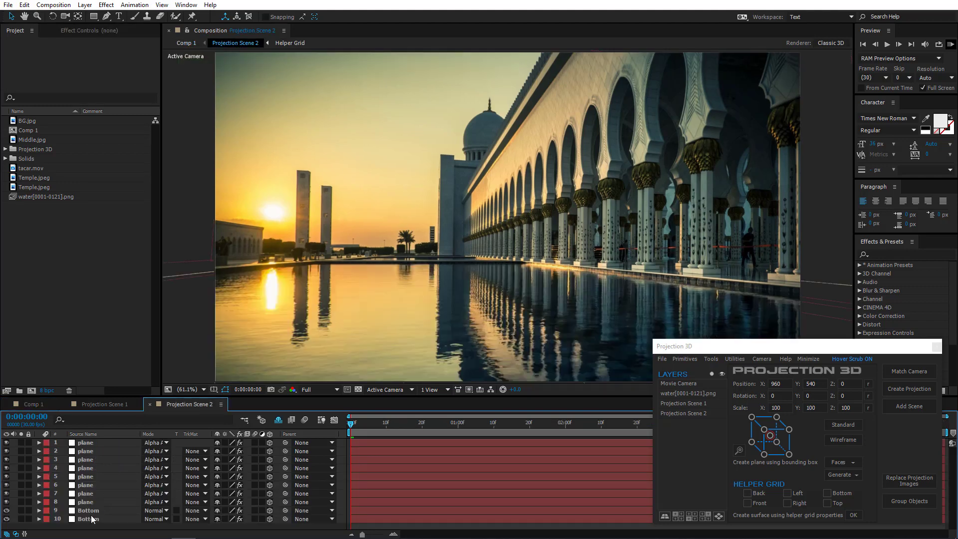
{"action": "left_click", "coordinate": [92, 519]}
{"action": "left_click", "coordinate": [94, 512], "text": "shift"}
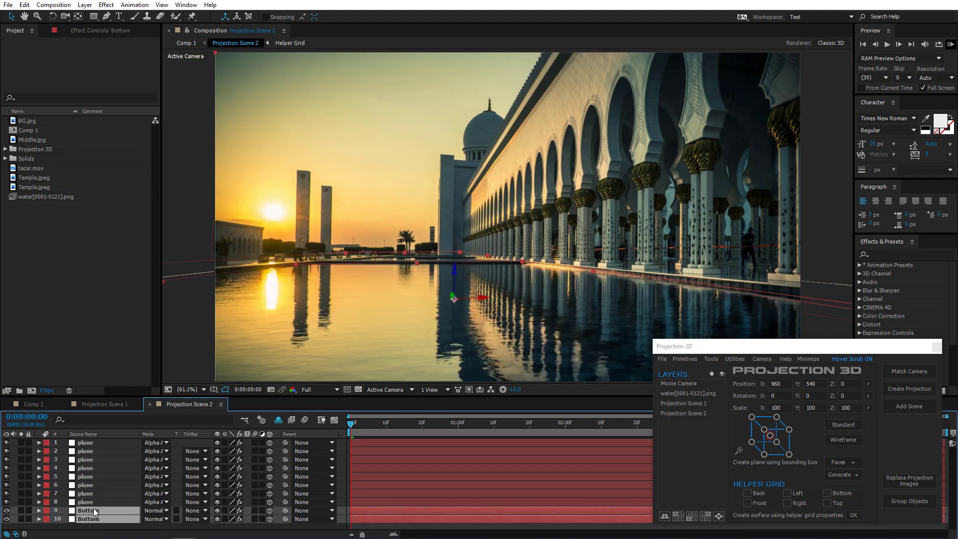
{"action": "left_click", "coordinate": [88, 501]}
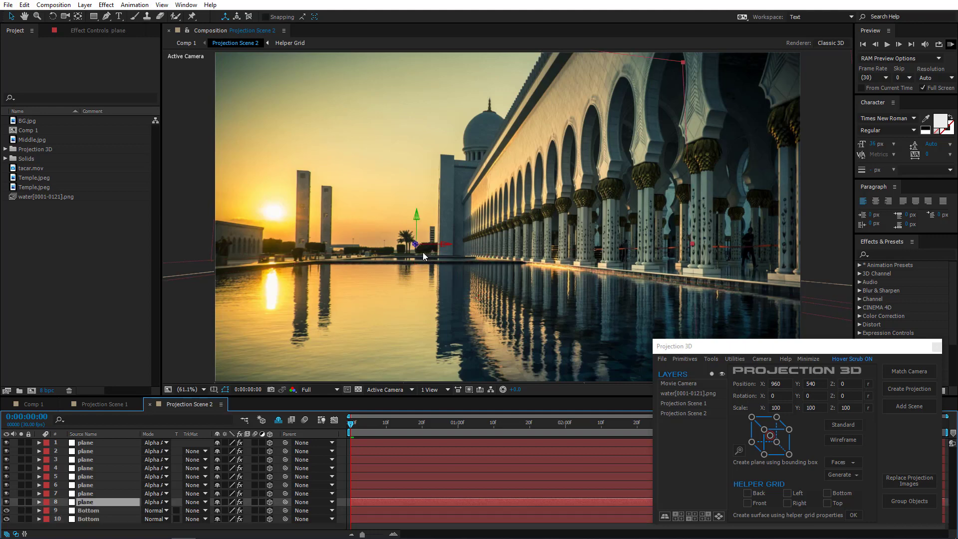
{"action": "key", "text": "comma"}
{"action": "key", "text": "comma"}
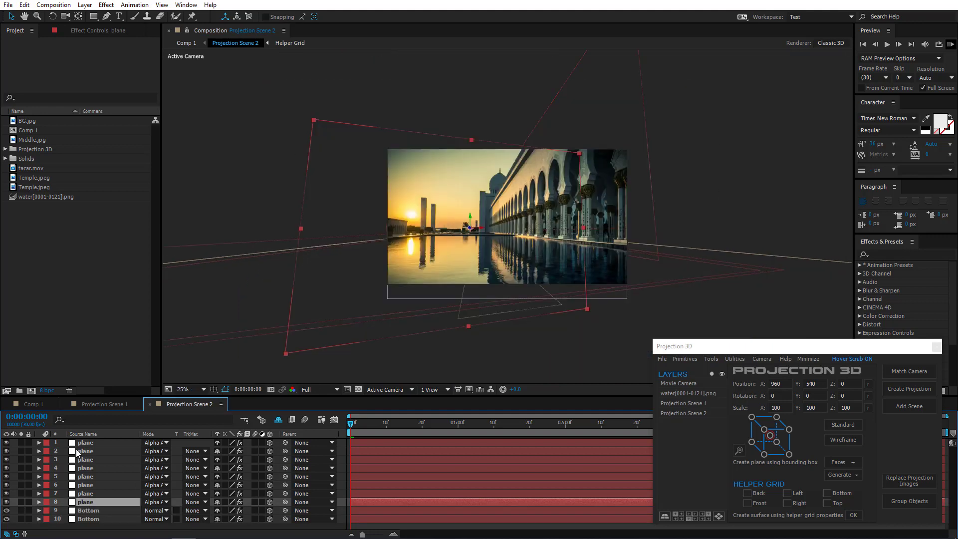
{"action": "left_click", "coordinate": [95, 519], "text": "shift"}
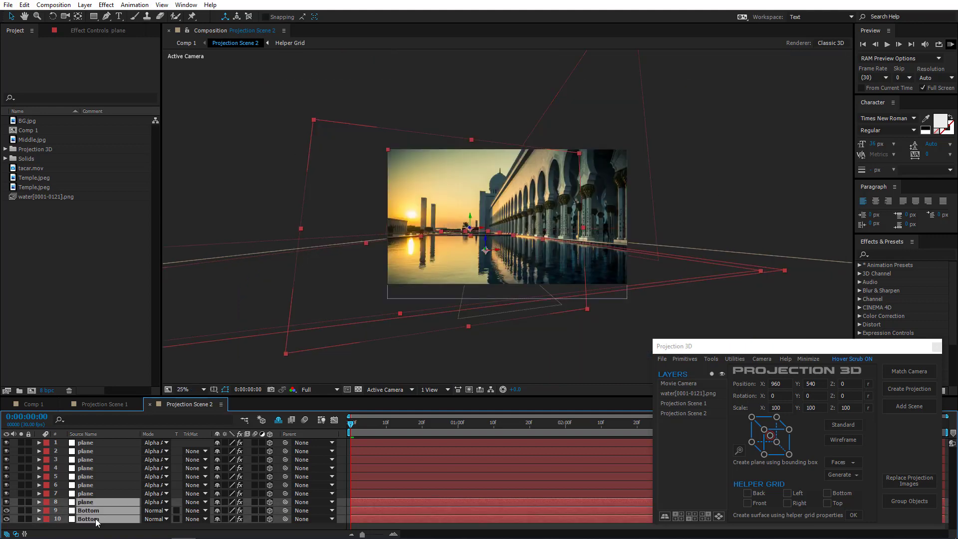
{"action": "key", "text": "ctrl+x"}
{"action": "left_click", "coordinate": [26, 404]}
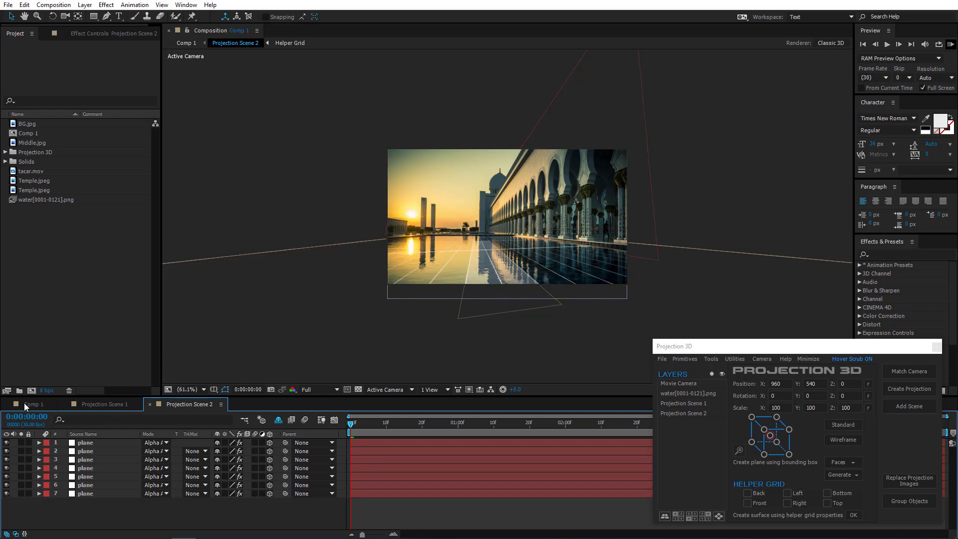
{"action": "double_click", "coordinate": [107, 478]}
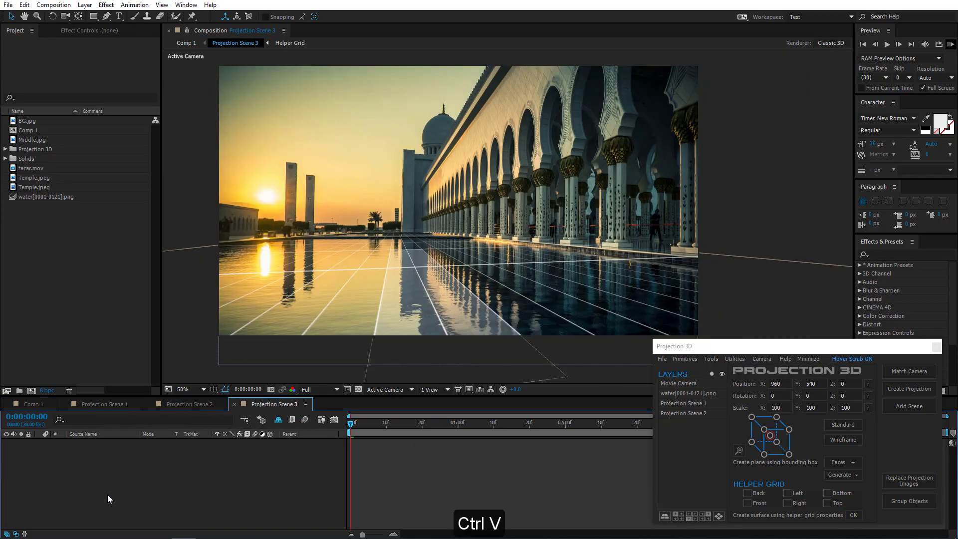
Step: Identify the colonnade wall plane in Projection Scene 2 and move it into Projection Scene 1
{"action": "left_click", "coordinate": [197, 404]}
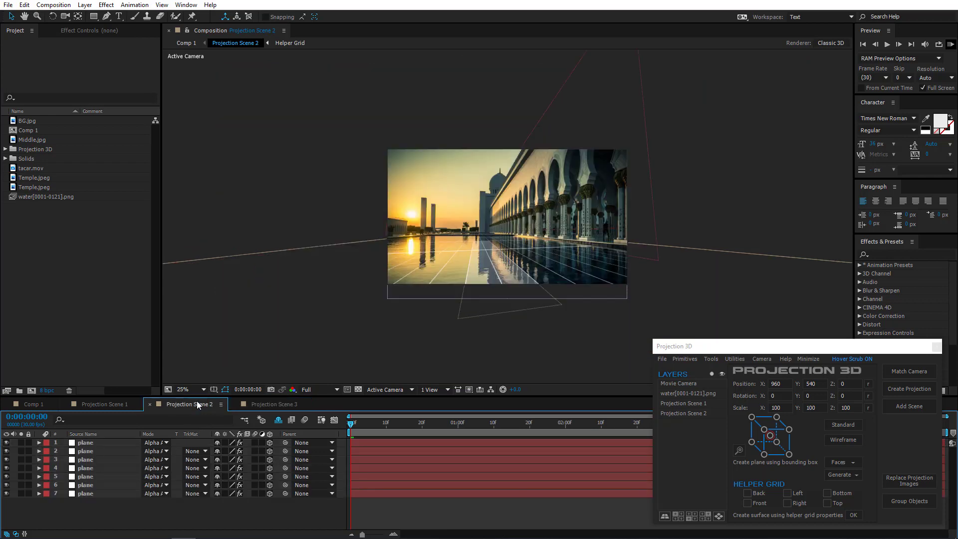
{"action": "left_click", "coordinate": [89, 496]}
{"action": "left_click", "coordinate": [89, 488]}
{"action": "left_click", "coordinate": [88, 477]}
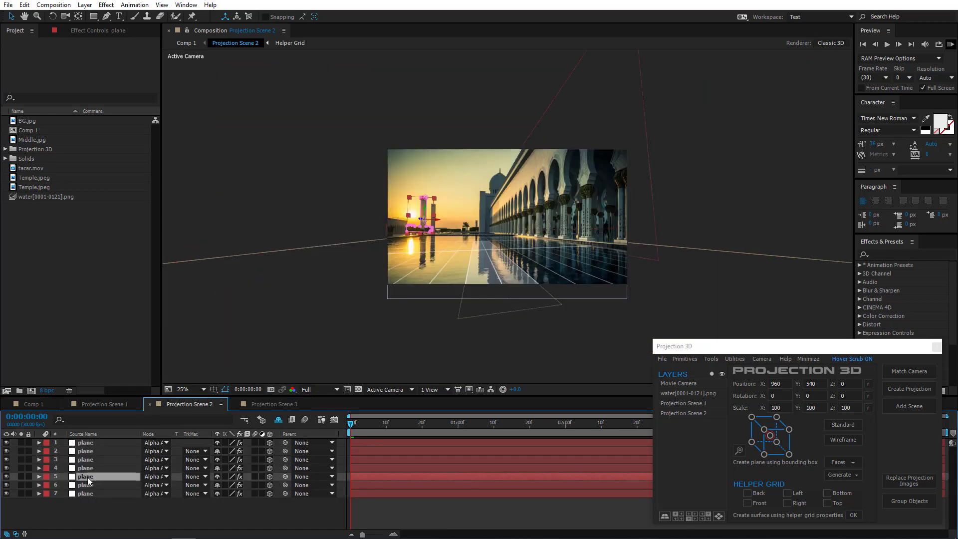
{"action": "left_click", "coordinate": [87, 469]}
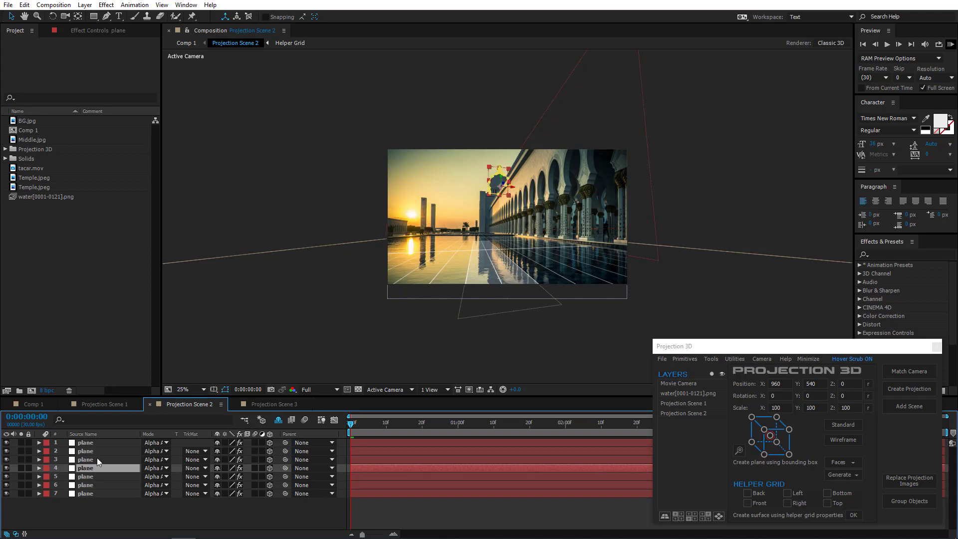
{"action": "left_click", "coordinate": [94, 459]}
{"action": "left_click", "coordinate": [92, 451]}
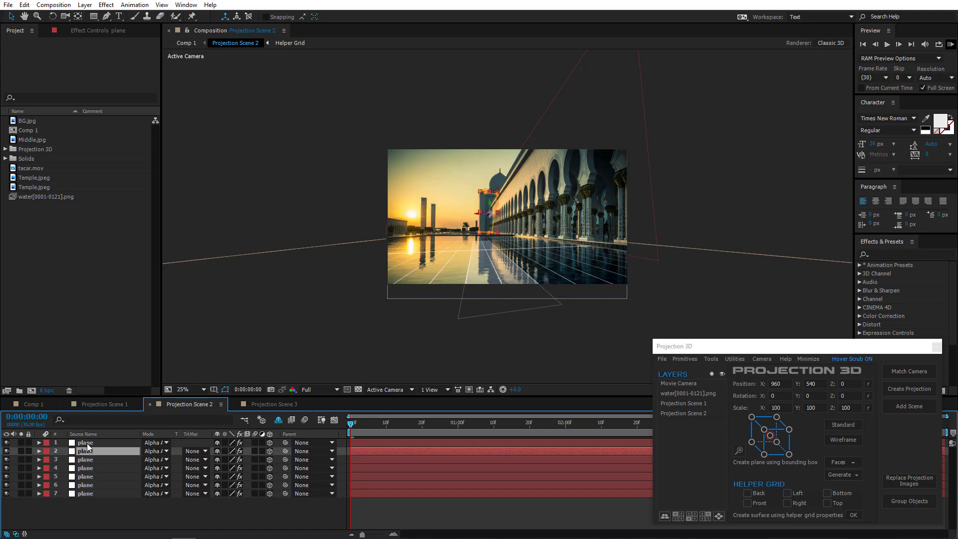
{"action": "left_click", "coordinate": [86, 443]}
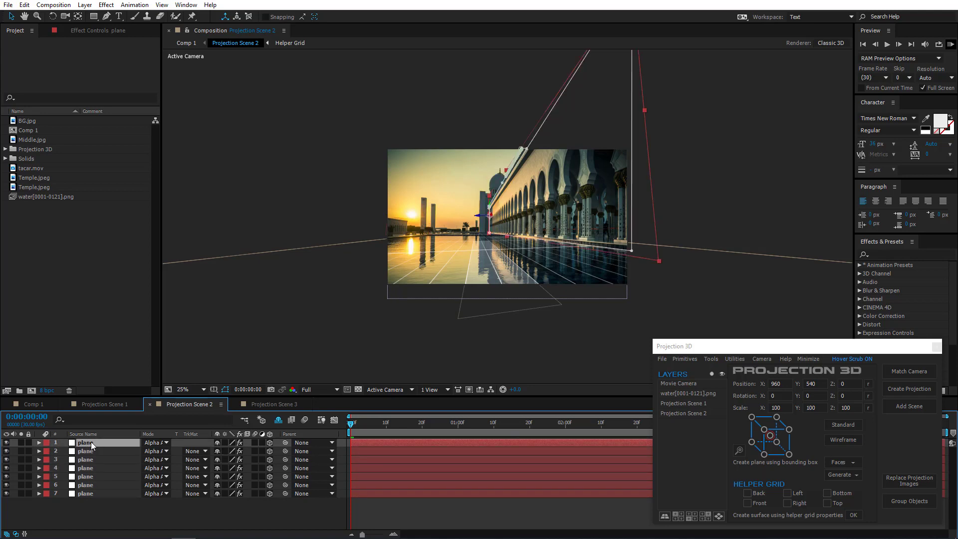
{"action": "left_click", "coordinate": [103, 404]}
{"action": "key", "text": "ctrl+v"}
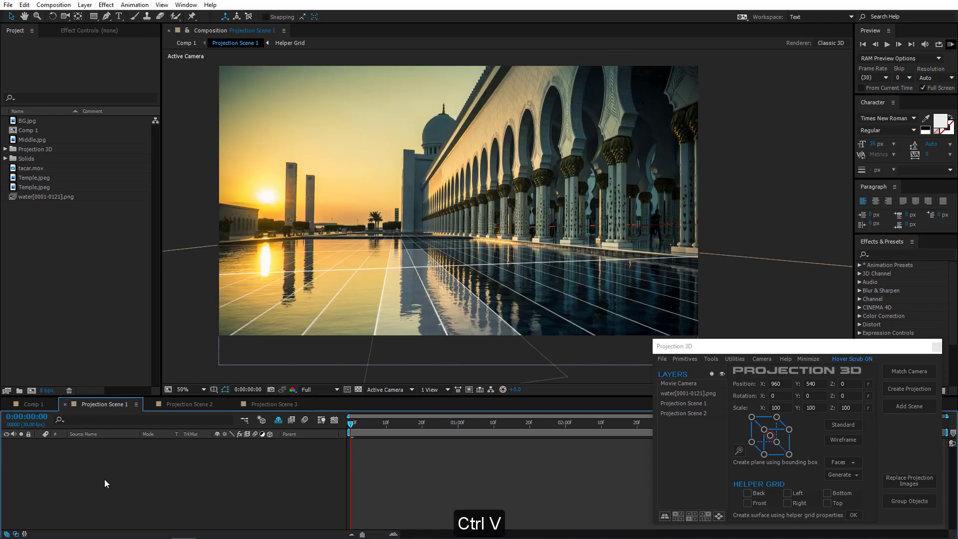
Step: Replace the projection image of Projection Scene 3 in Comp 1 with Temple BG
{"action": "left_click", "coordinate": [29, 404]}
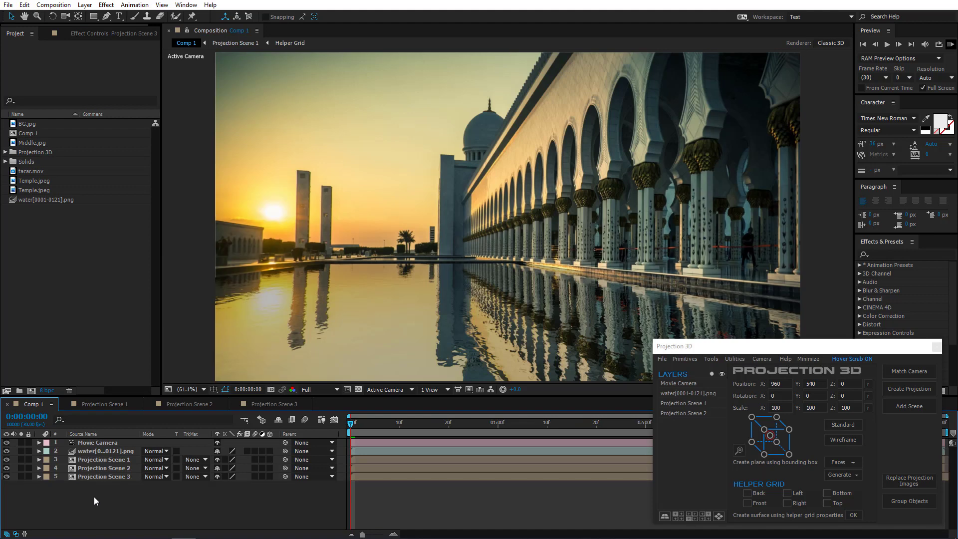
{"action": "left_click", "coordinate": [104, 477]}
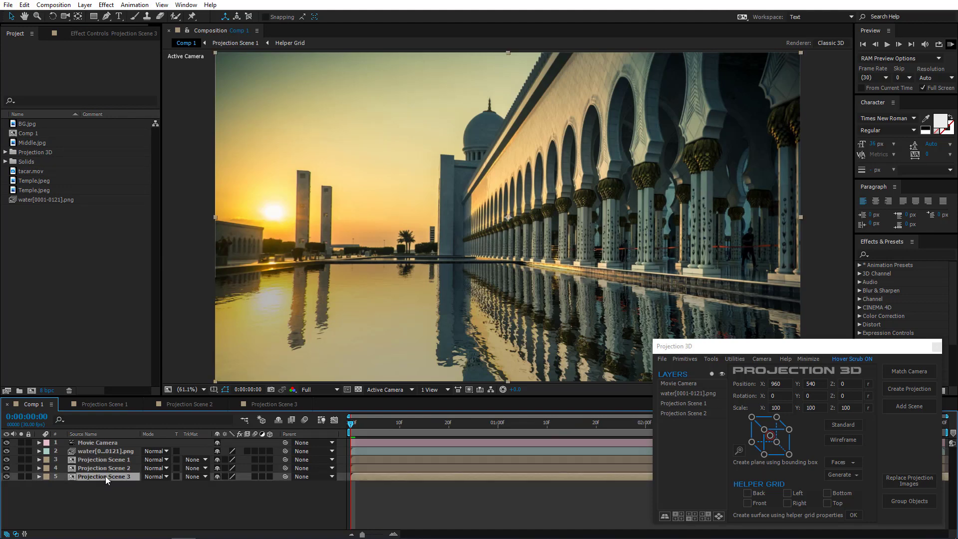
{"action": "left_click", "coordinate": [899, 482]}
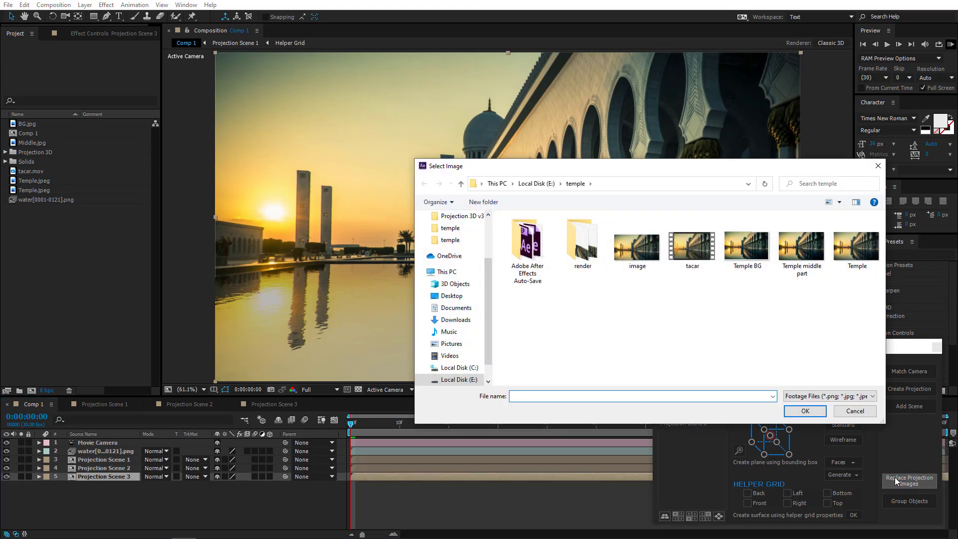
{"action": "double_click", "coordinate": [747, 247]}
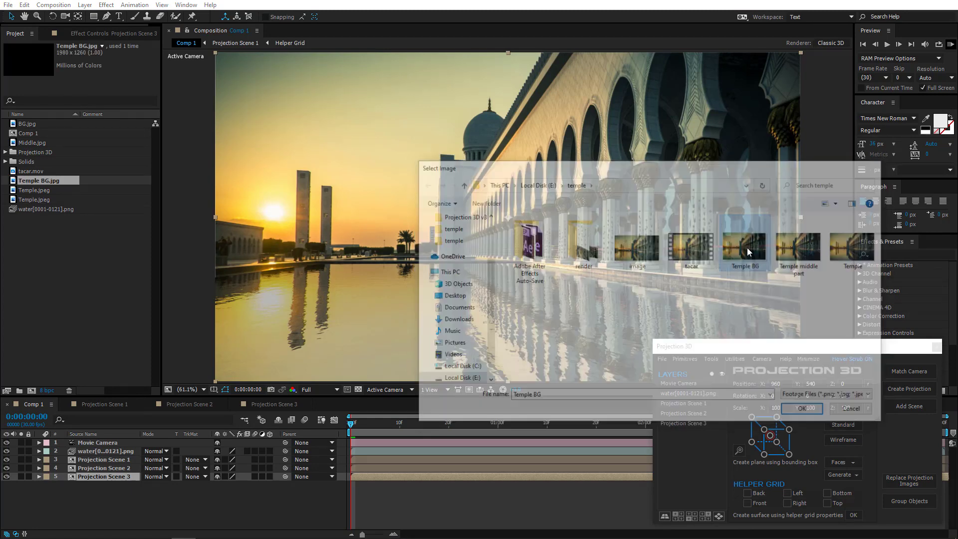
{"action": "left_click", "coordinate": [498, 311]}
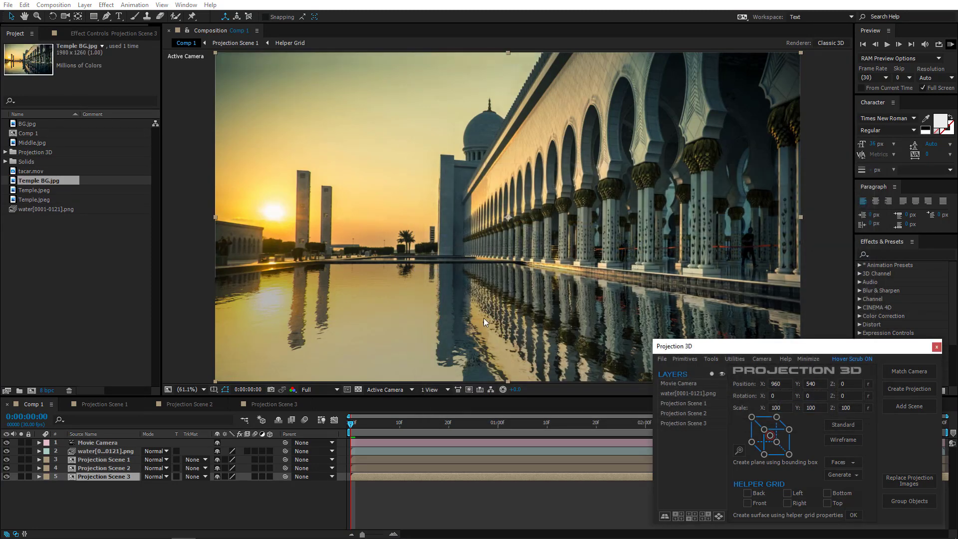
Step: Replace the projection image of Projection Scene 2 with Temple middle part
{"action": "left_click", "coordinate": [106, 467]}
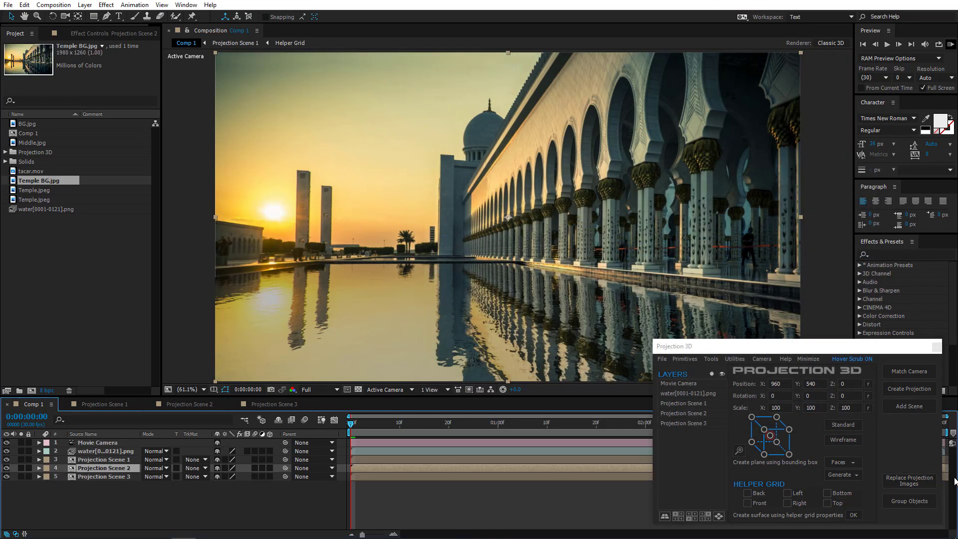
{"action": "left_click", "coordinate": [910, 481]}
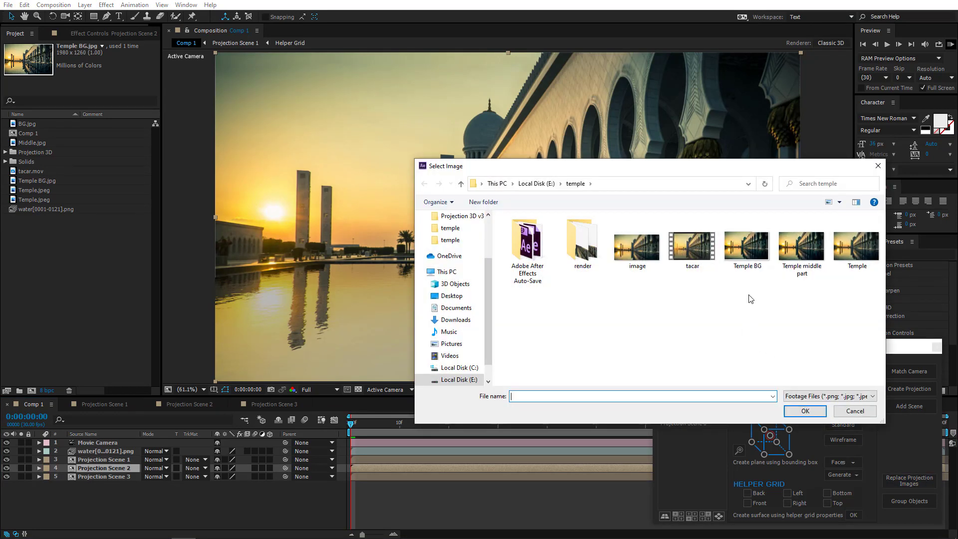
{"action": "double_click", "coordinate": [800, 247]}
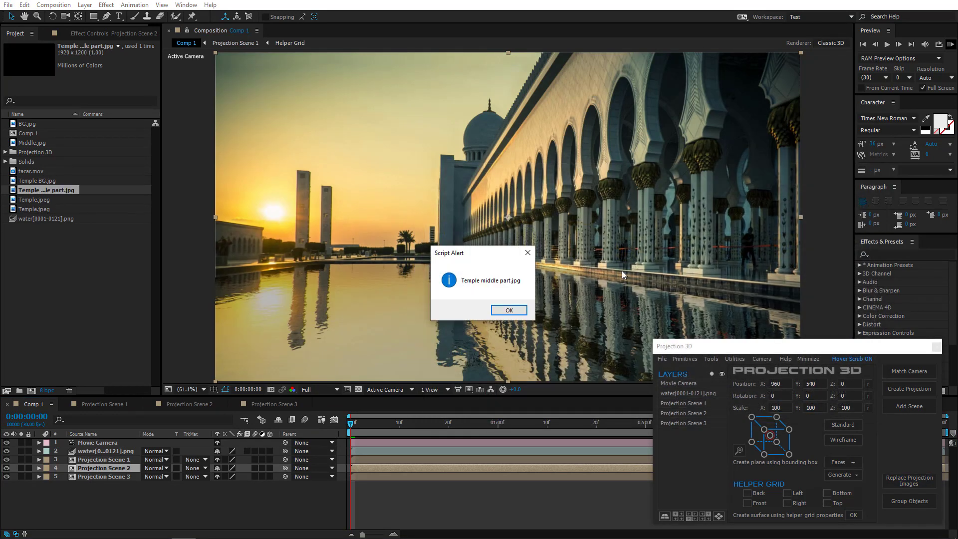
{"action": "left_click", "coordinate": [510, 310]}
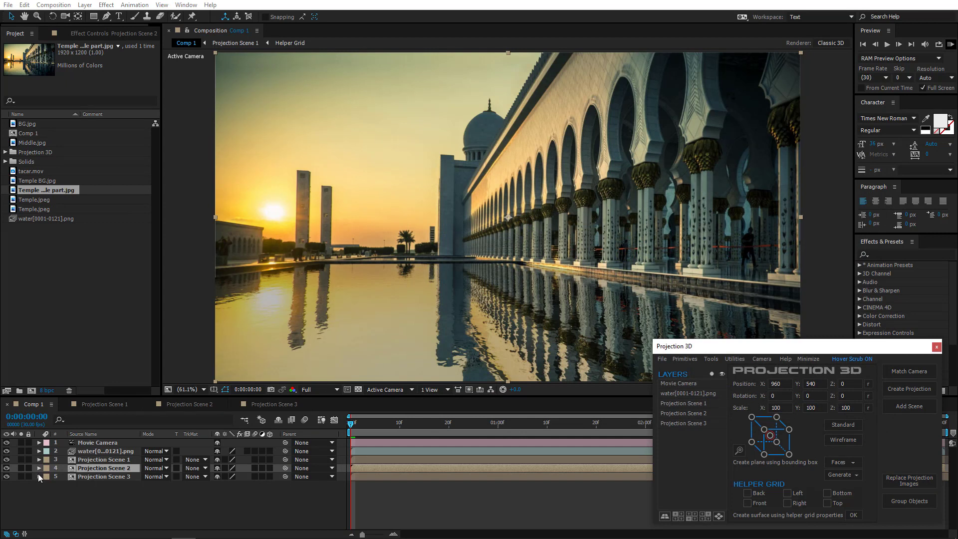
Step: Collapse the Projection 3D window and play a full-screen RAM preview of the layered temple scene
{"action": "left_click", "coordinate": [809, 359]}
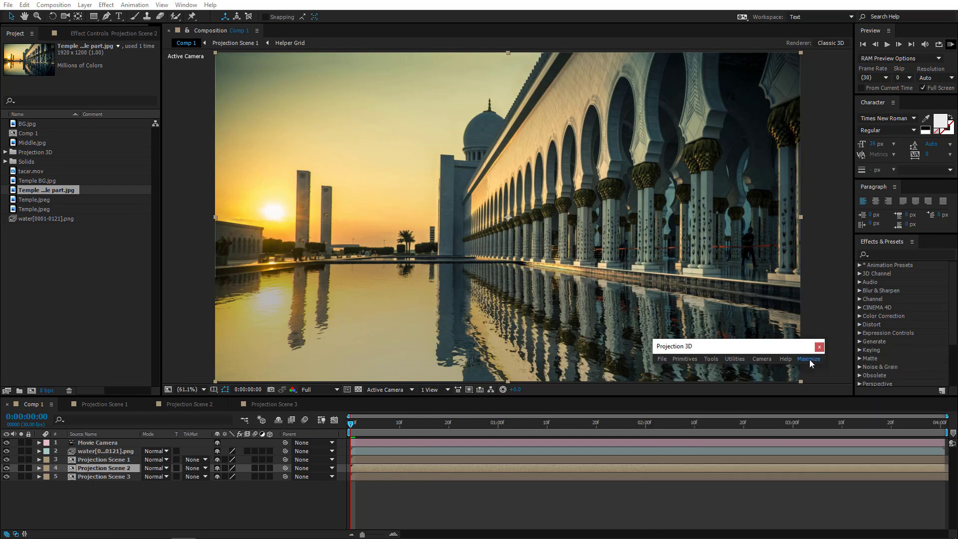
{"action": "left_click", "coordinate": [952, 44]}
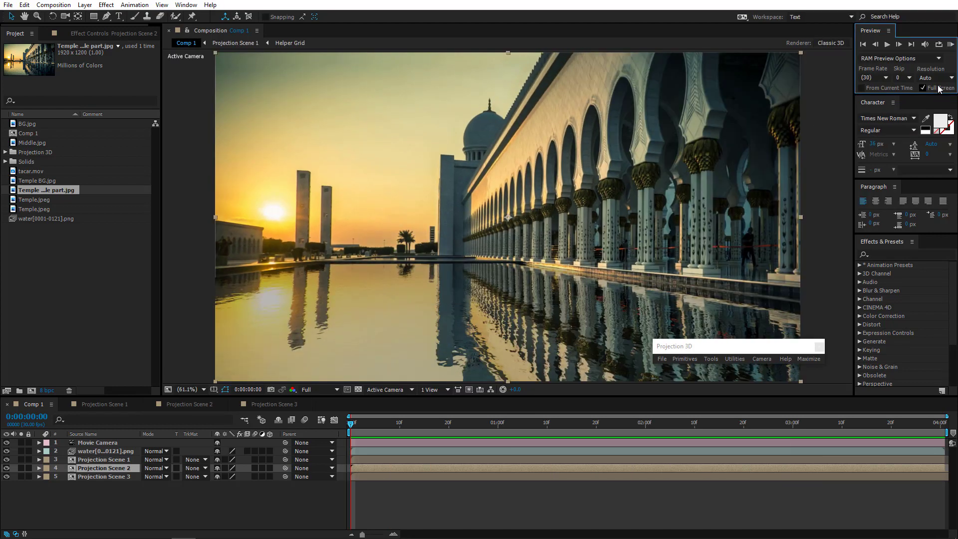
{"action": "left_click", "coordinate": [951, 45]}
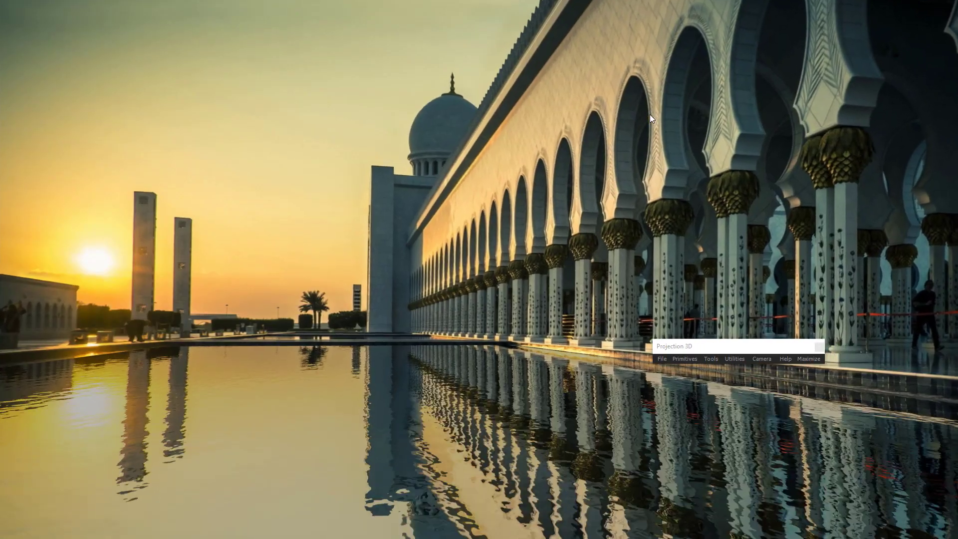